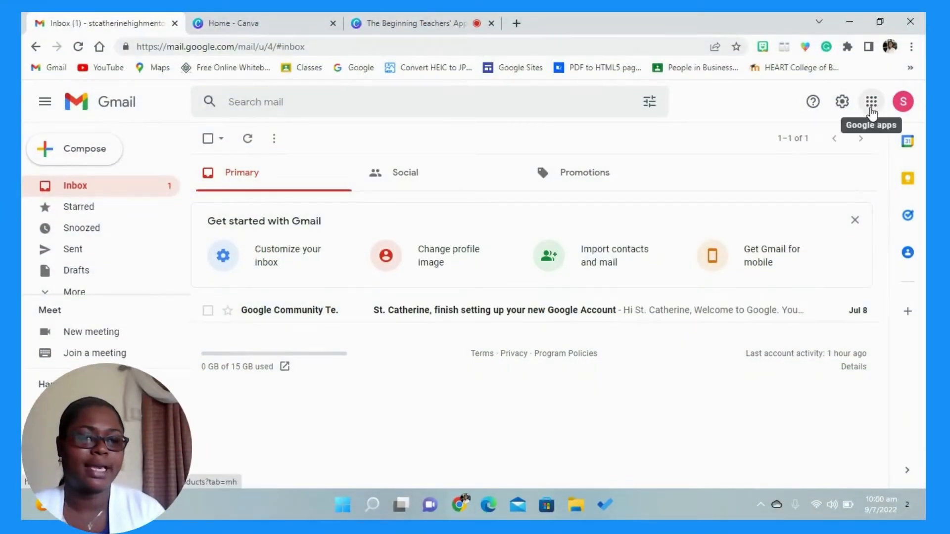
- Switch to Google Drive and create a folder named EPORTFOLIO MATERIALS in My Drive
{"action": "left_click", "coordinate": [870, 105]}
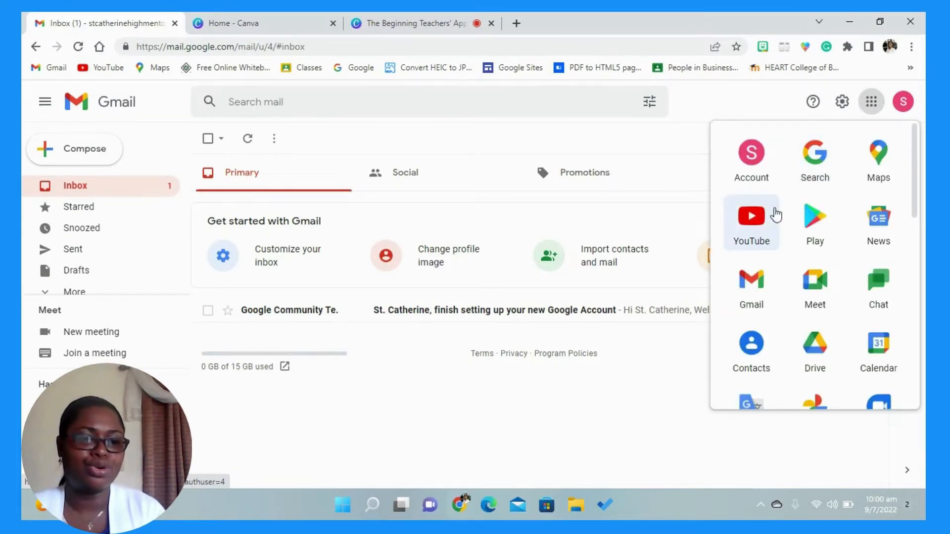
{"action": "left_click", "coordinate": [812, 359]}
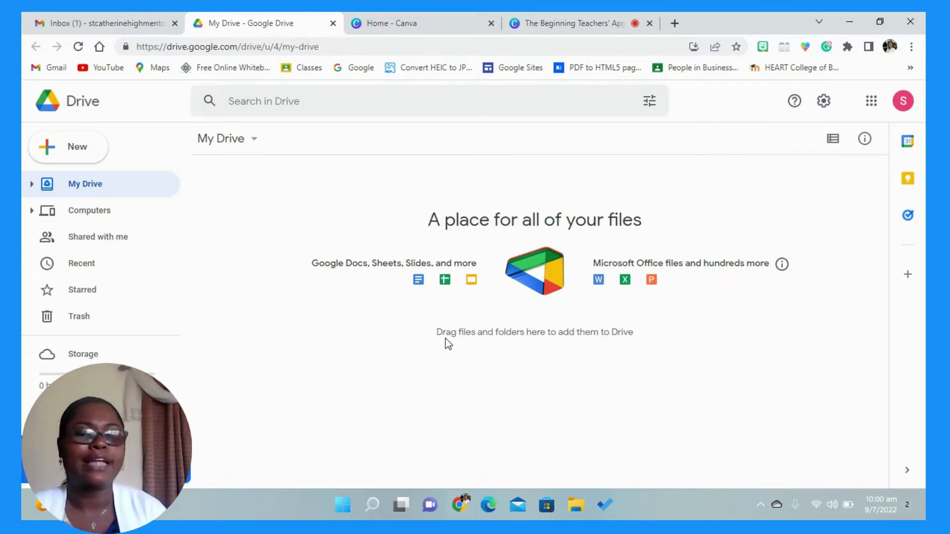
{"action": "right_click", "coordinate": [535, 359]}
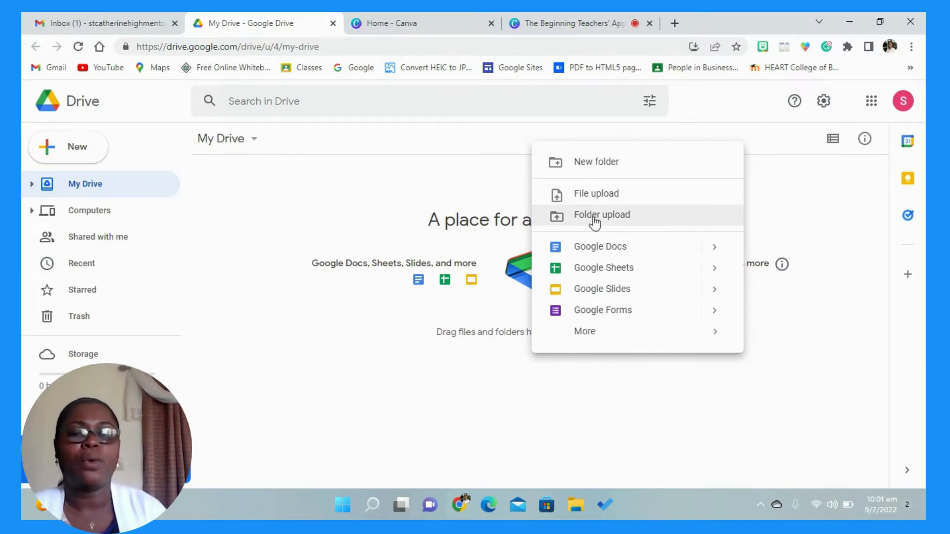
{"action": "left_click", "coordinate": [99, 159]}
{"action": "left_click", "coordinate": [99, 159]}
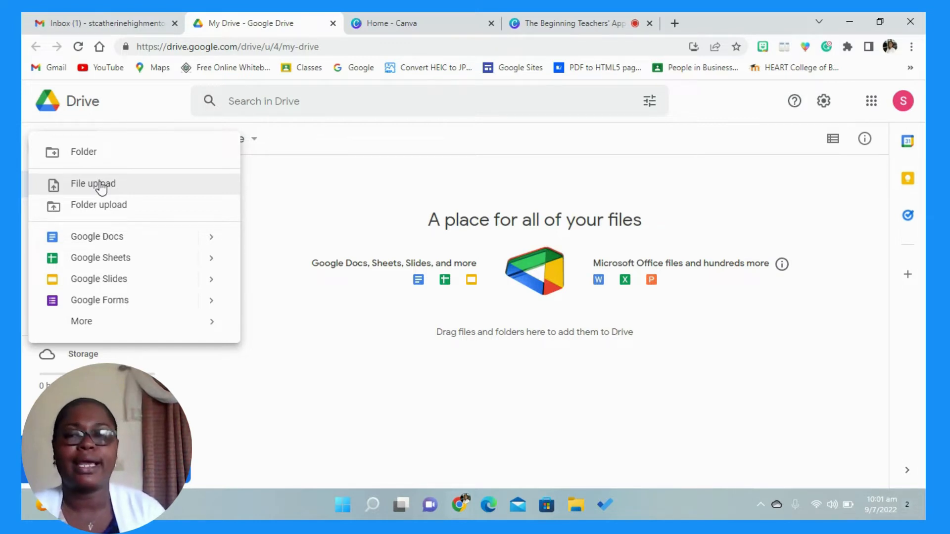
{"action": "left_click", "coordinate": [94, 155]}
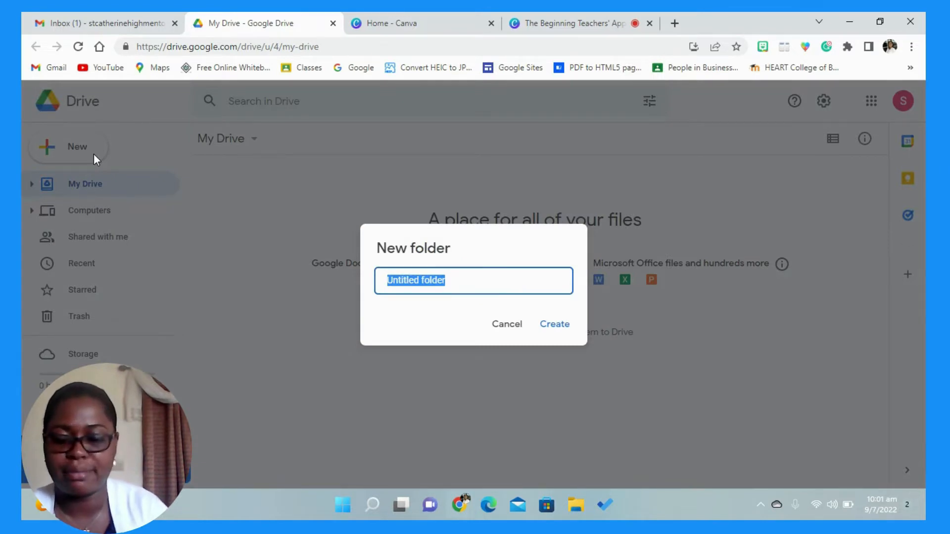
{"action": "type", "text": "EPORT"}
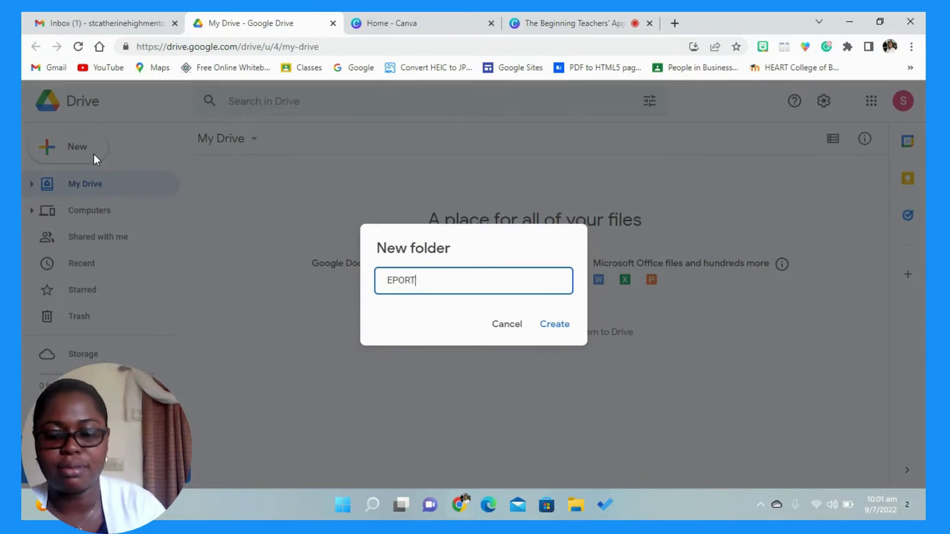
{"action": "type", "text": "FOLIO MATER"}
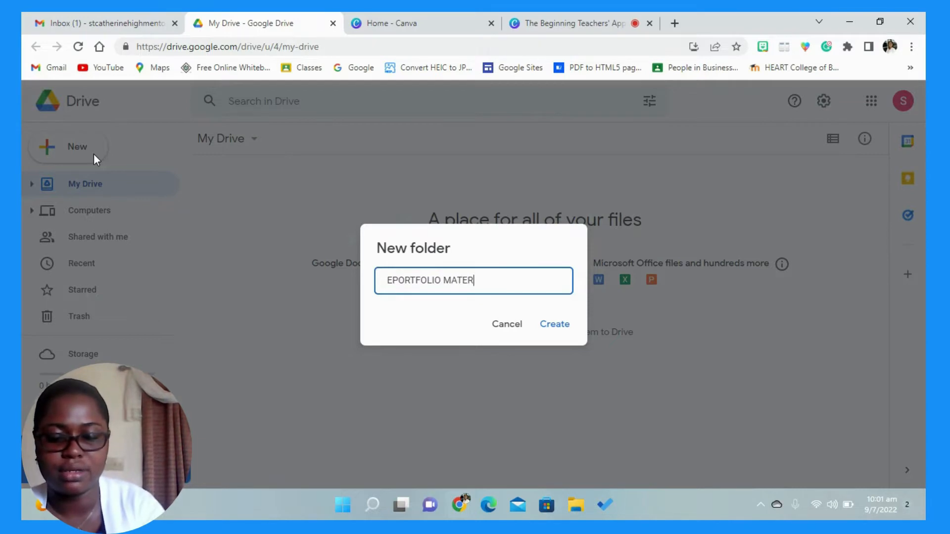
{"action": "type", "text": "IALS"}
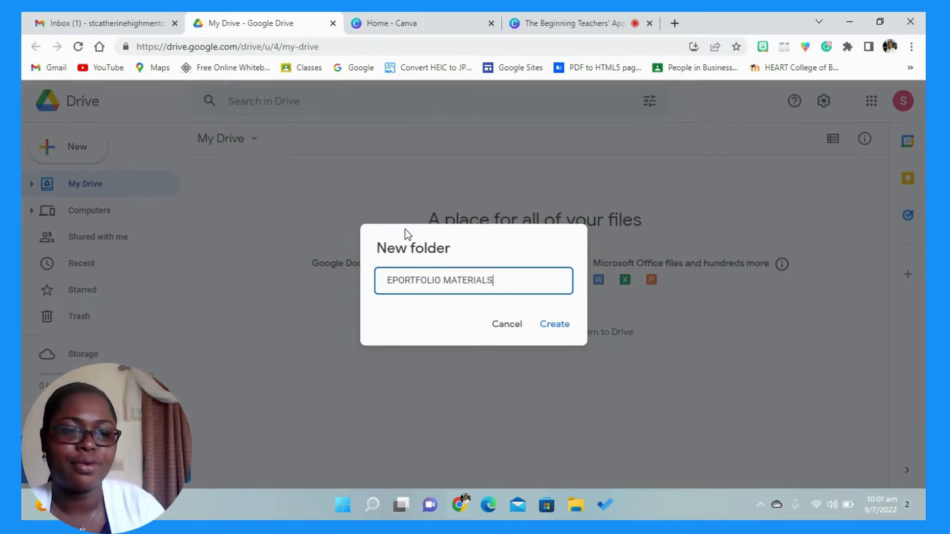
{"action": "left_click", "coordinate": [557, 327]}
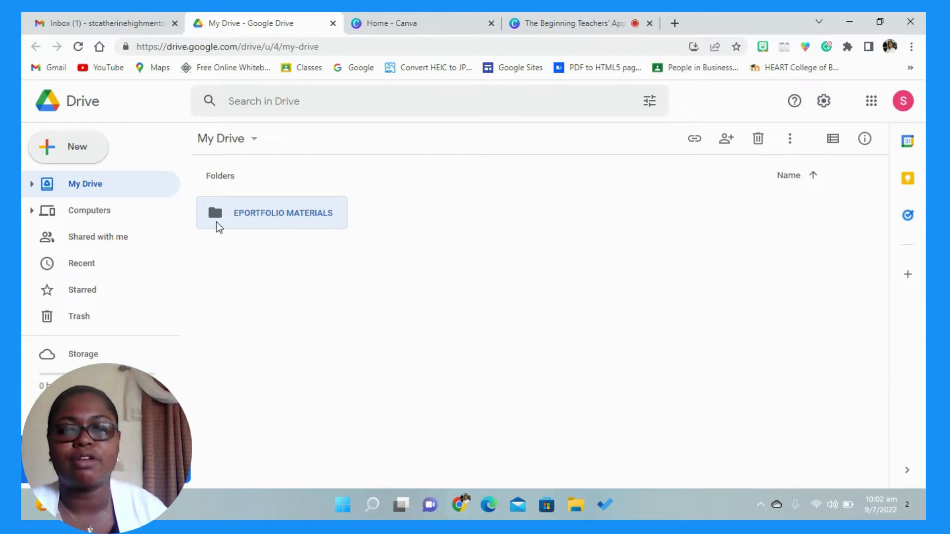
- Open the sharing settings of the EPORTFOLIO MATERIALS folder
{"action": "right_click", "coordinate": [220, 227]}
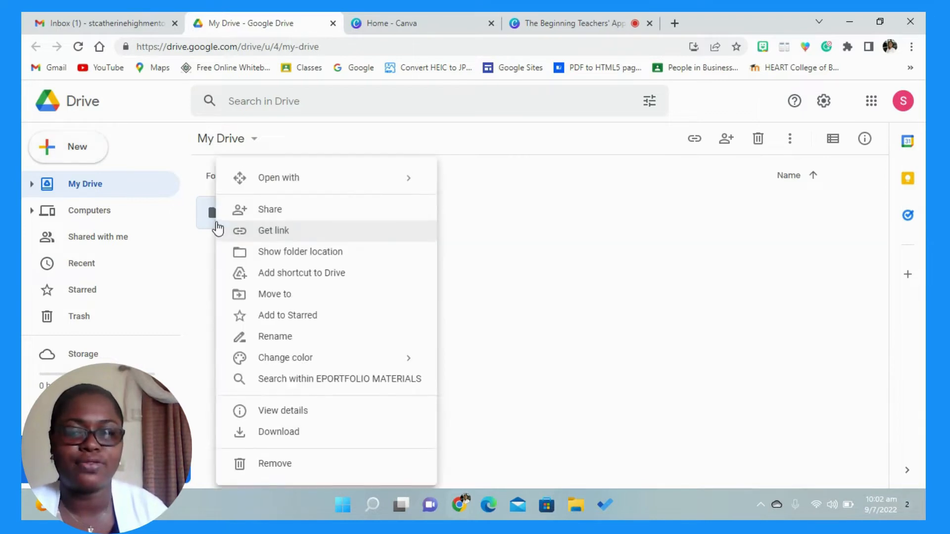
{"action": "left_click", "coordinate": [267, 212]}
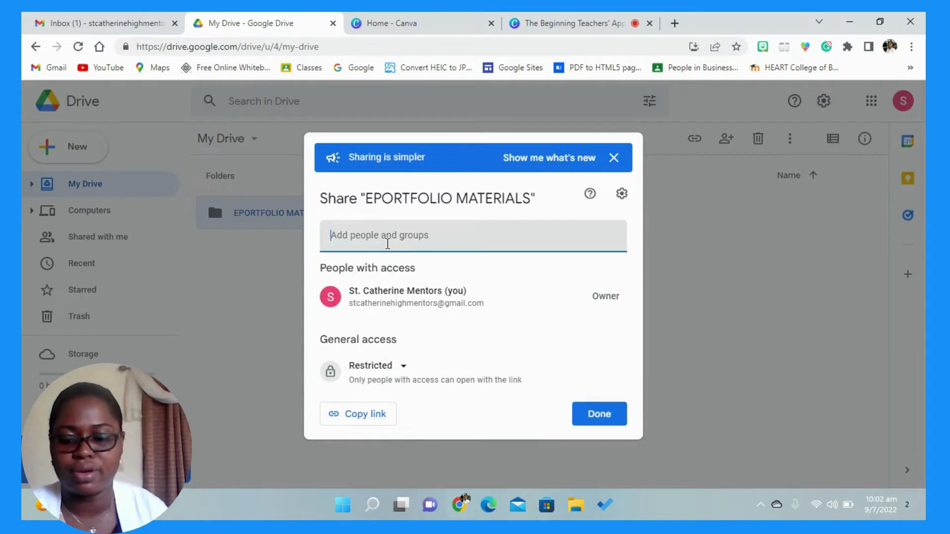
- Enter the collaborator's e-mail address and add the matching contact as a recipient of the folder
{"action": "type", "text": "GINAM"}
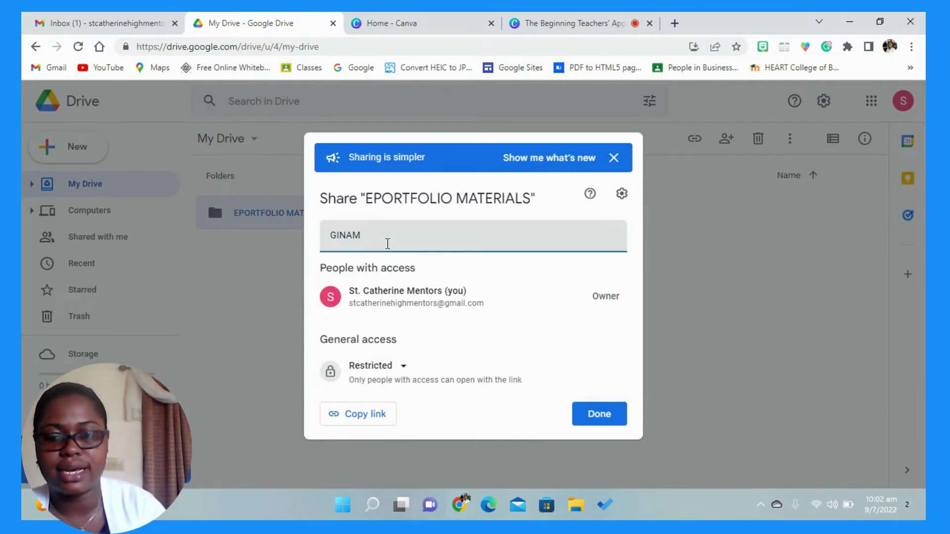
{"action": "key", "text": "BackSpace"}
{"action": "key", "text": "BackSpace"}
{"action": "key", "text": "BackSpace"}
{"action": "key", "text": "BackSpace"}
{"action": "key", "text": "BackSpace"}
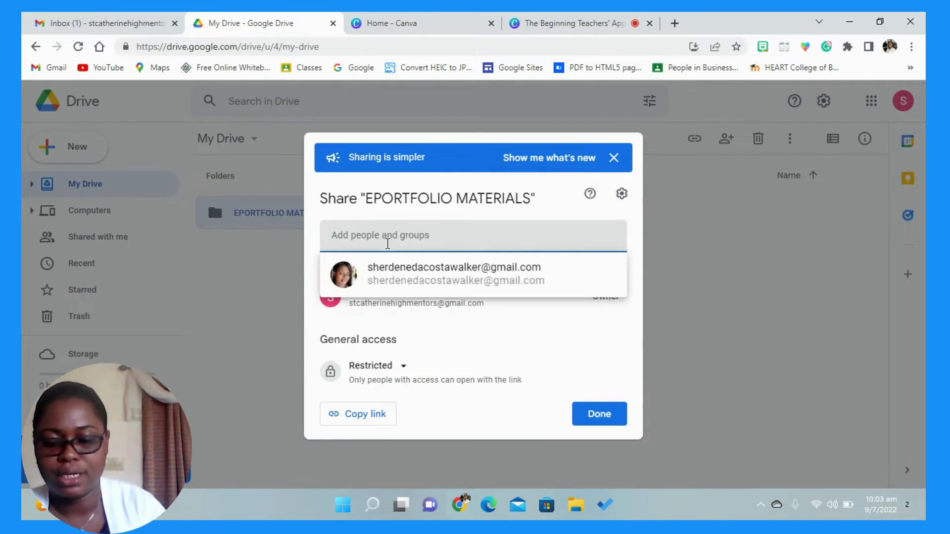
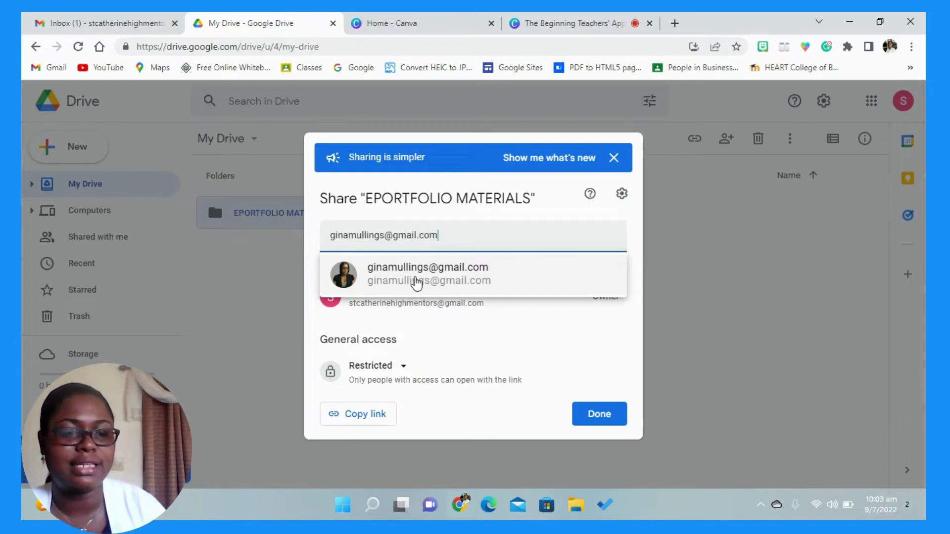
{"action": "mouse_move", "coordinate": [417, 283]}
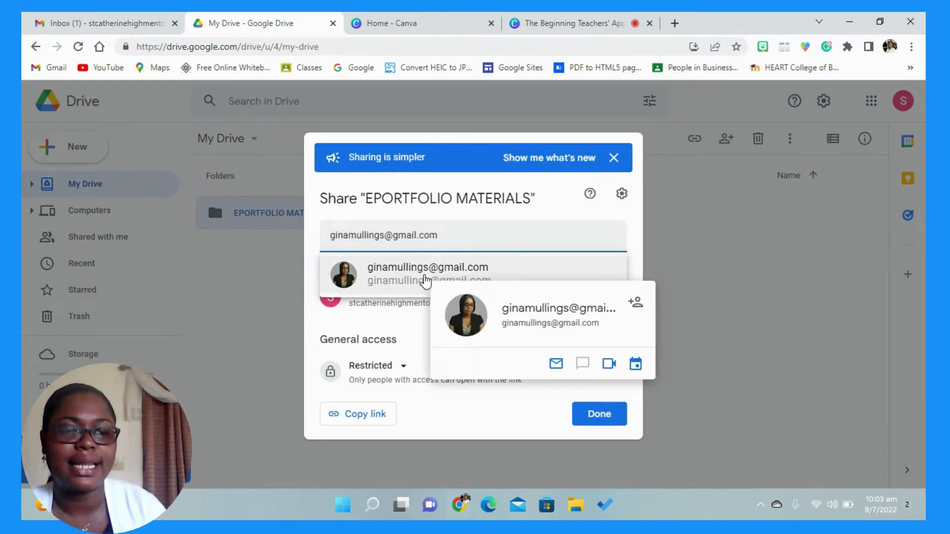
{"action": "left_click", "coordinate": [425, 282]}
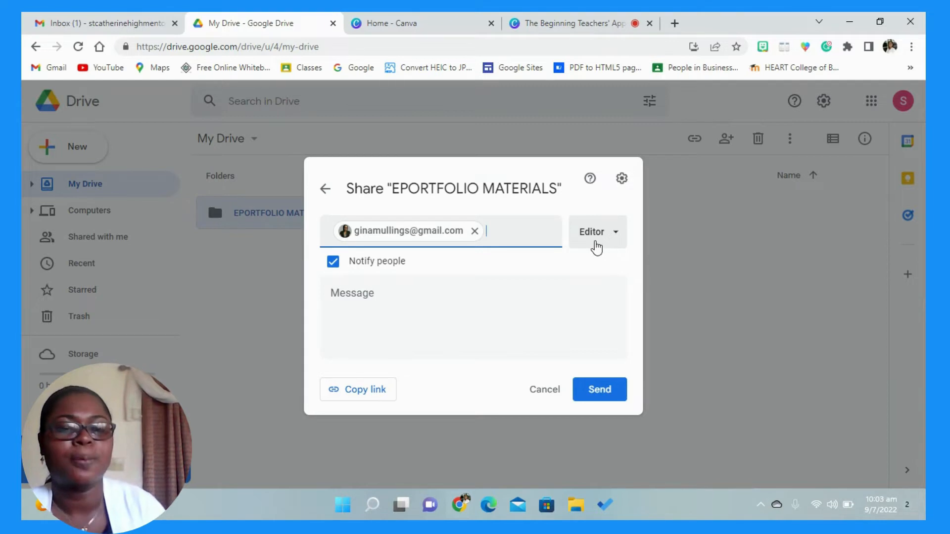
- Look over the role options and the message field for the recipient, and cancel the invitation
{"action": "left_click", "coordinate": [614, 242]}
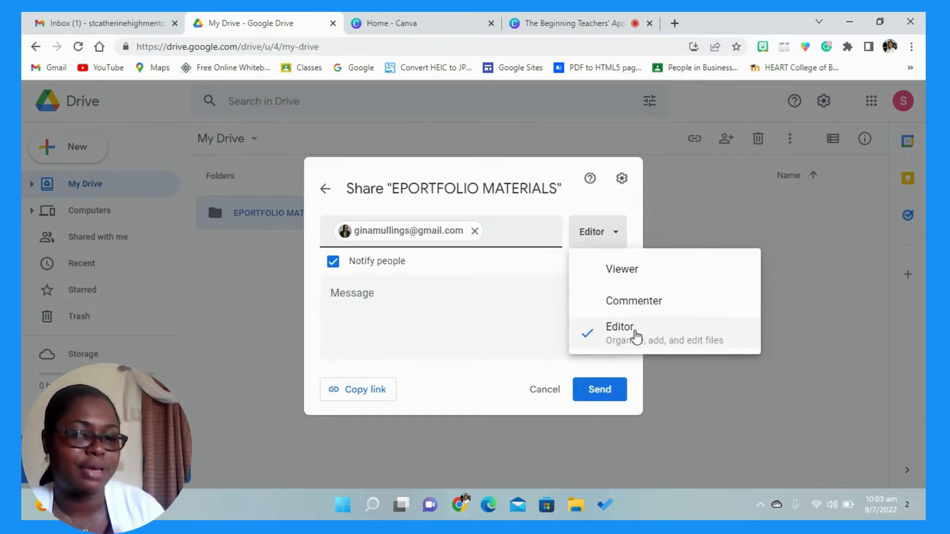
{"action": "left_click", "coordinate": [395, 309]}
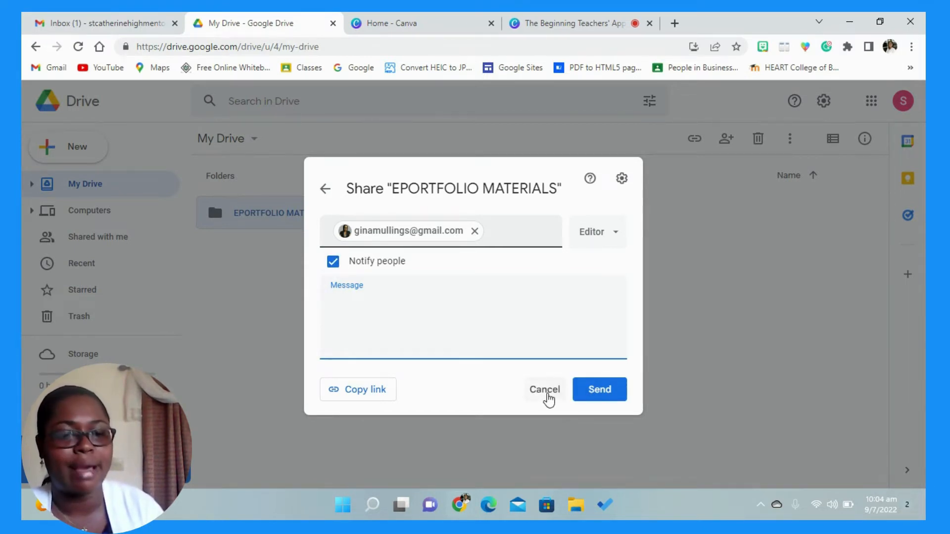
{"action": "left_click", "coordinate": [545, 390]}
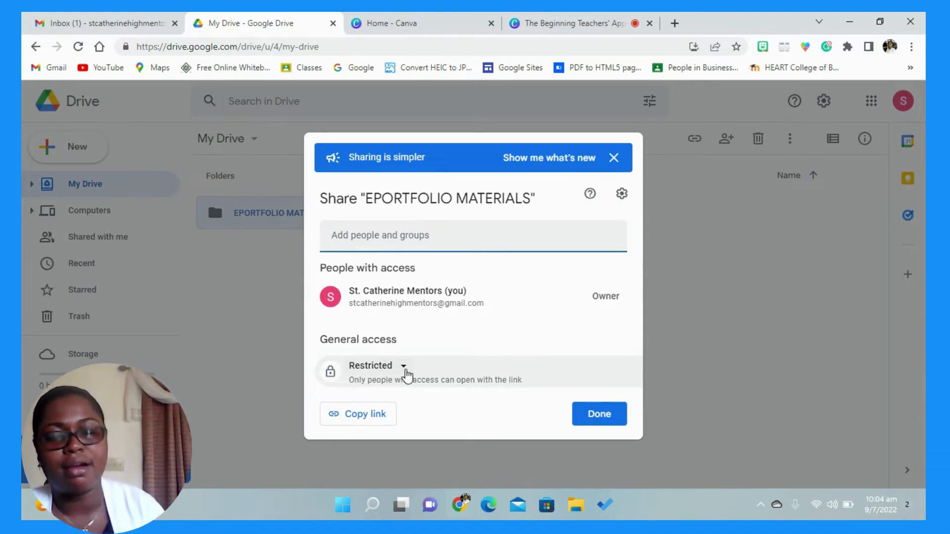
- Set the folder's general access to Anyone with the link and finish sharing
{"action": "left_click", "coordinate": [404, 369]}
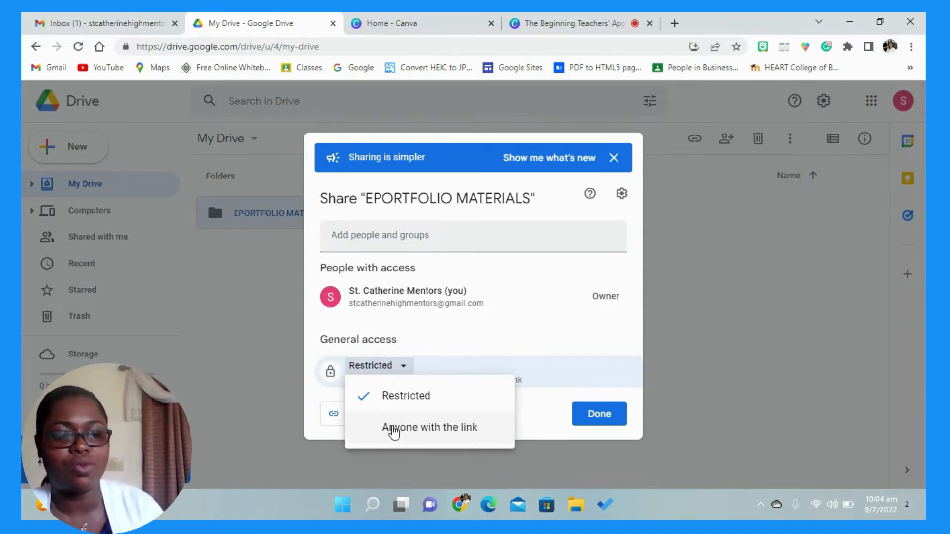
{"action": "left_click", "coordinate": [437, 429]}
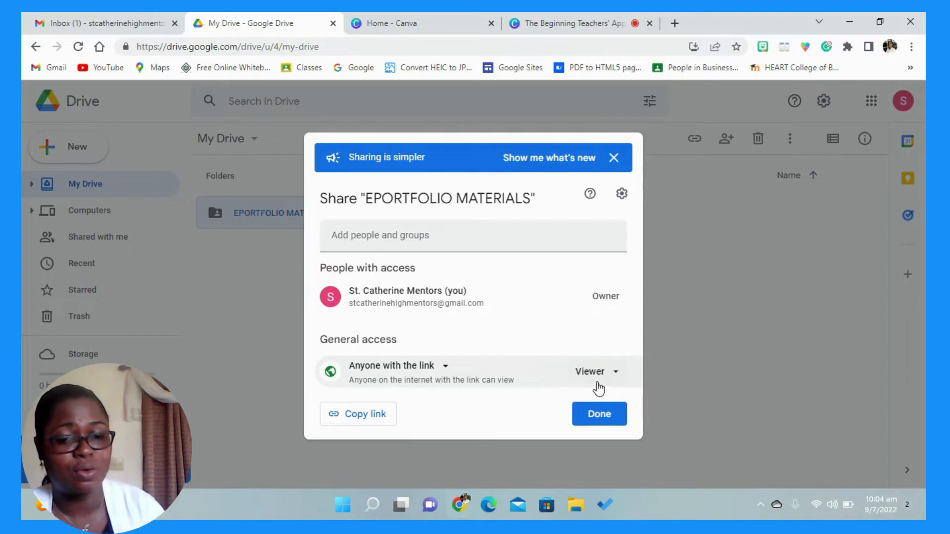
{"action": "left_click", "coordinate": [599, 417]}
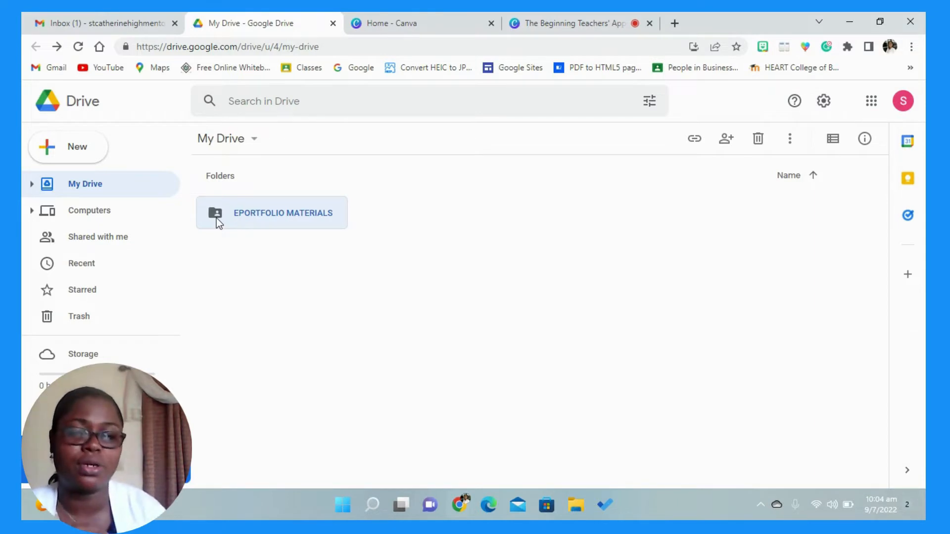
- Open the EPORTFOLIO MATERIALS folder and create a subfolder named GP #1 in it
{"action": "double_click", "coordinate": [269, 211]}
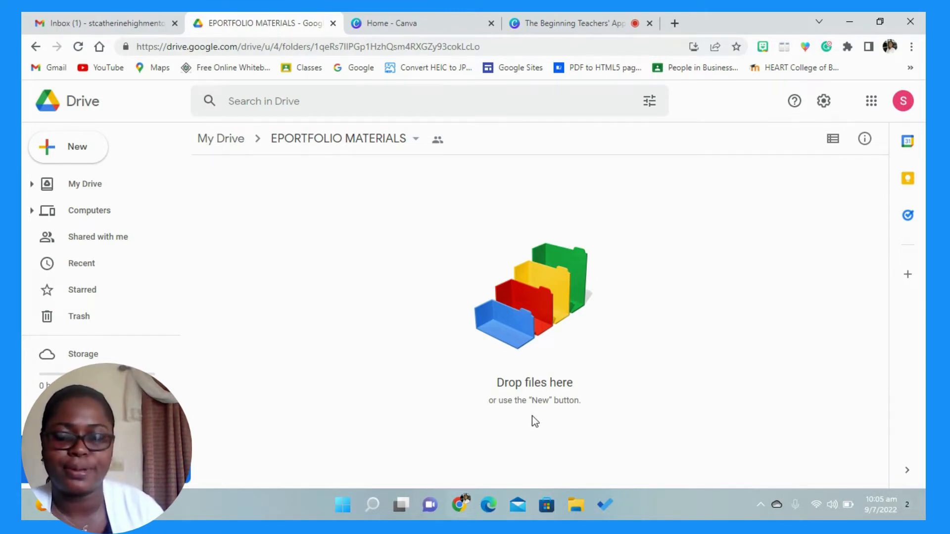
{"action": "left_click", "coordinate": [91, 157]}
{"action": "left_click", "coordinate": [94, 158]}
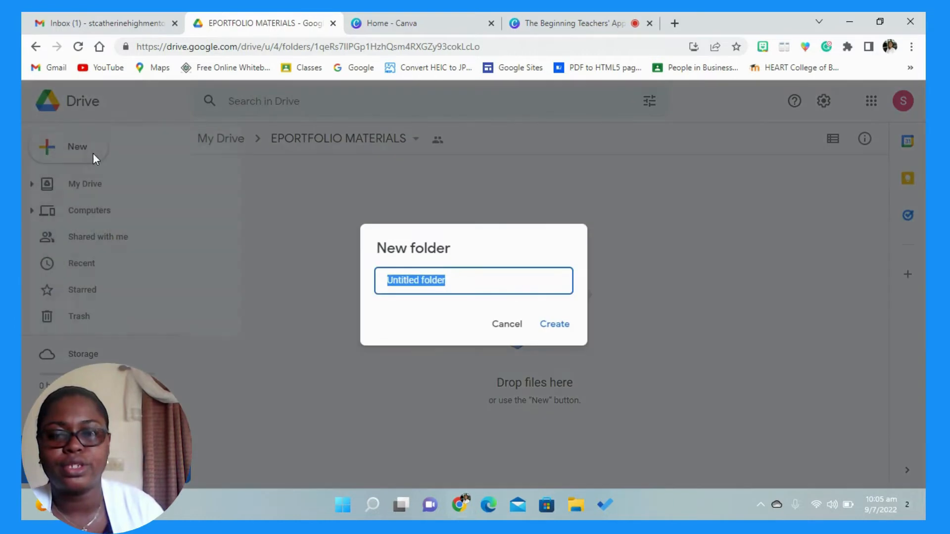
{"action": "type", "text": "GP"}
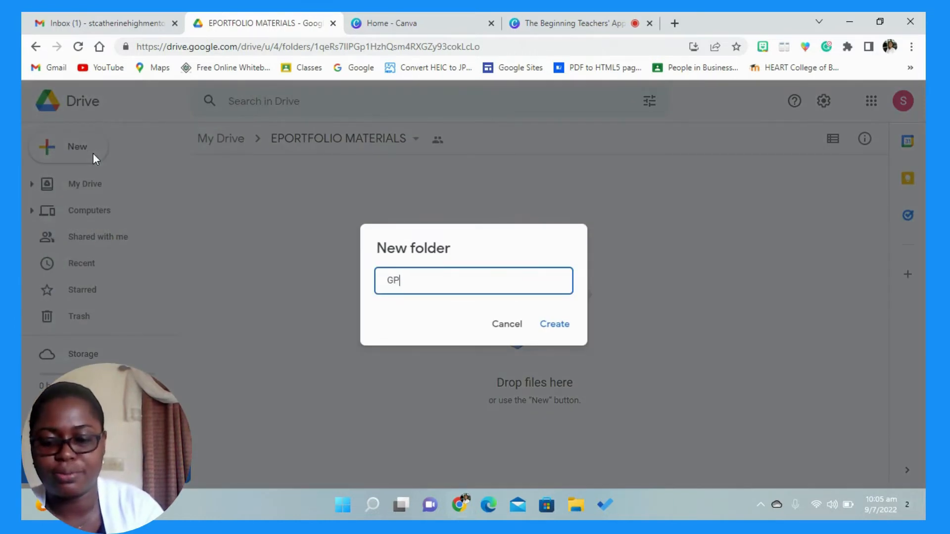
{"action": "type", "text": " #1"}
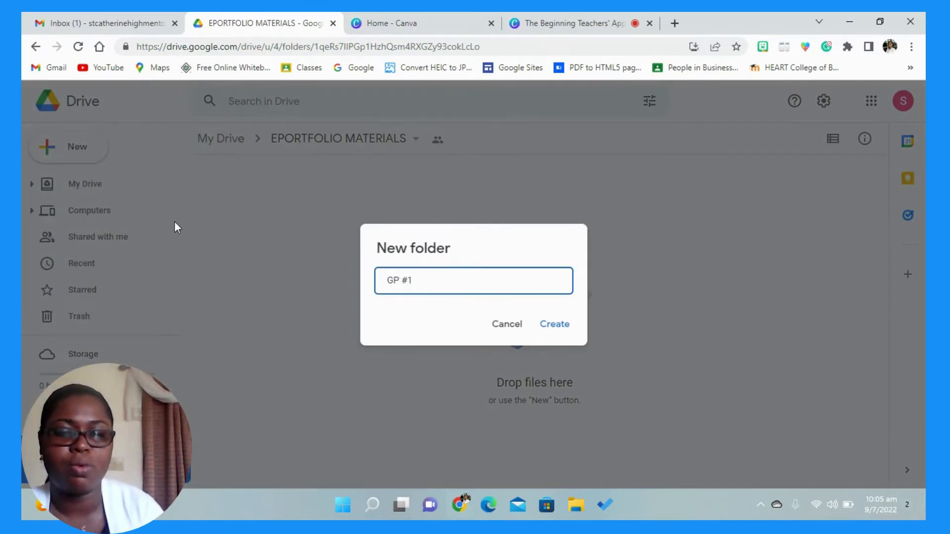
{"action": "left_click", "coordinate": [539, 323]}
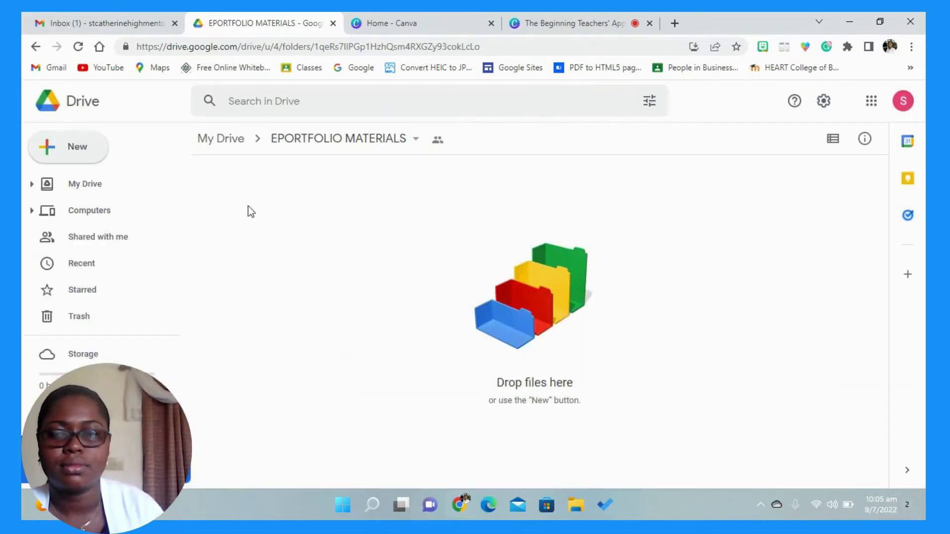
- Create a second subfolder named GP #2 inside EPORTFOLIO MATERIALS
{"action": "left_click", "coordinate": [68, 148]}
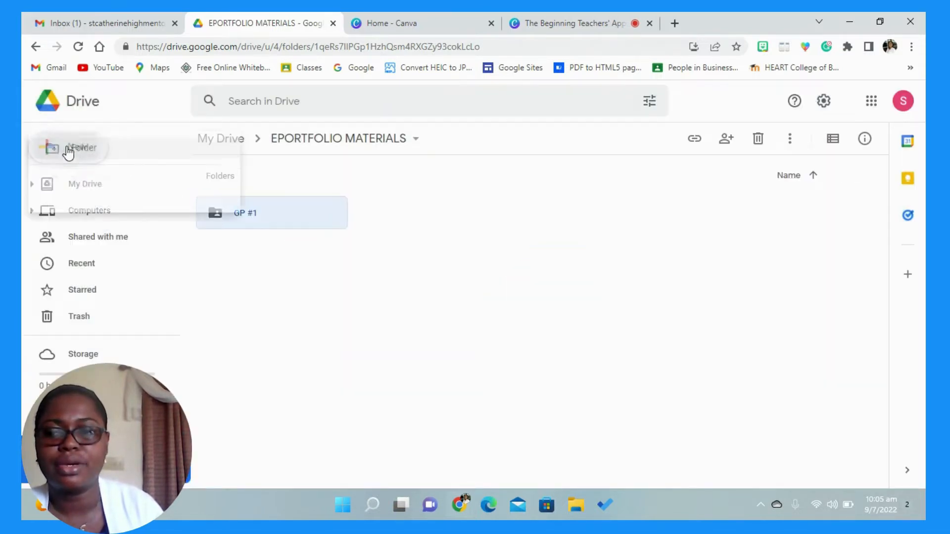
{"action": "left_click", "coordinate": [80, 150]}
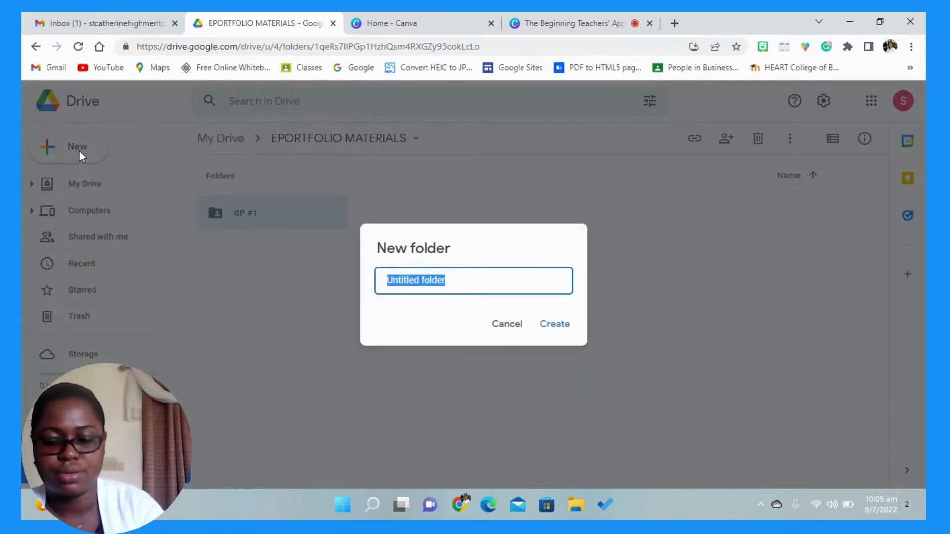
{"action": "type", "text": "GP #2"}
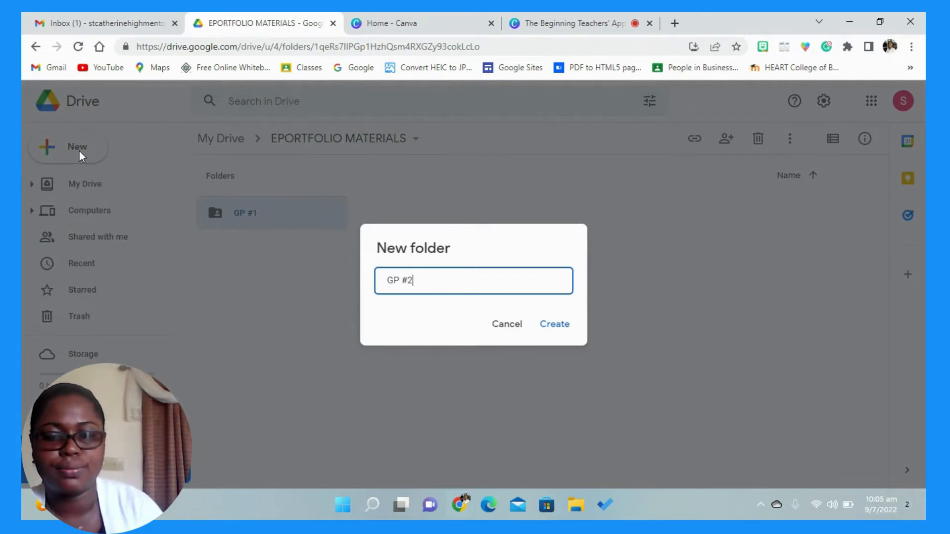
{"action": "left_click", "coordinate": [562, 327]}
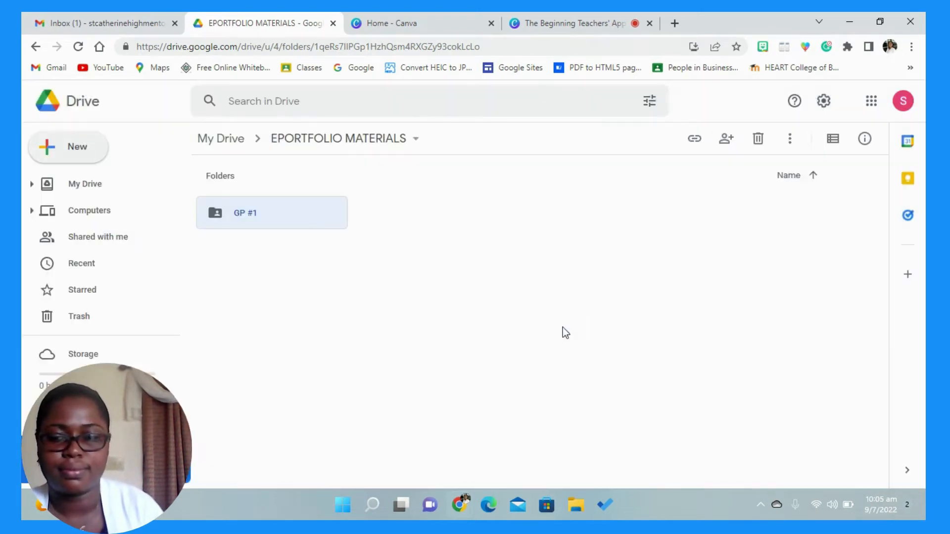
- Create a third subfolder named GP #3 inside EPORTFOLIO MATERIALS
{"action": "left_click", "coordinate": [82, 150]}
{"action": "left_click", "coordinate": [128, 151]}
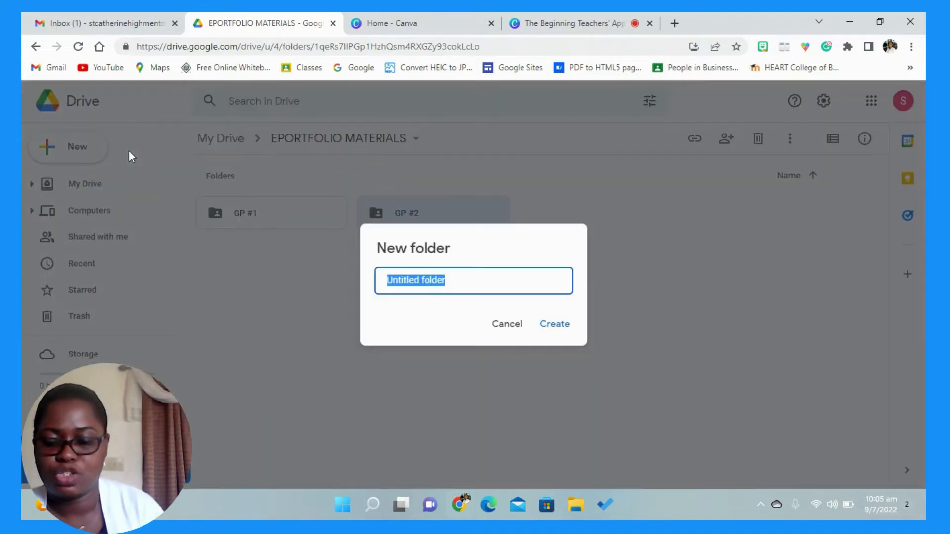
{"action": "type", "text": "GP #3"}
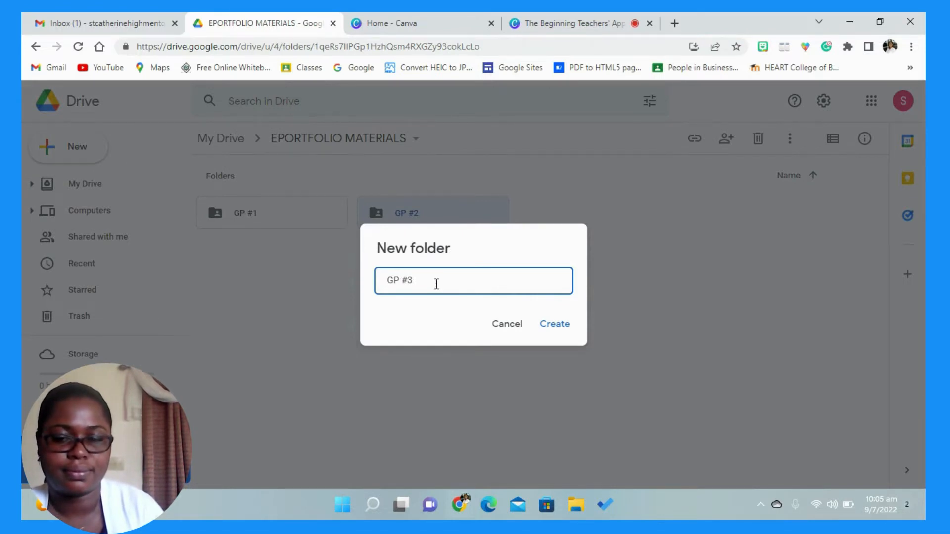
{"action": "left_click", "coordinate": [548, 325]}
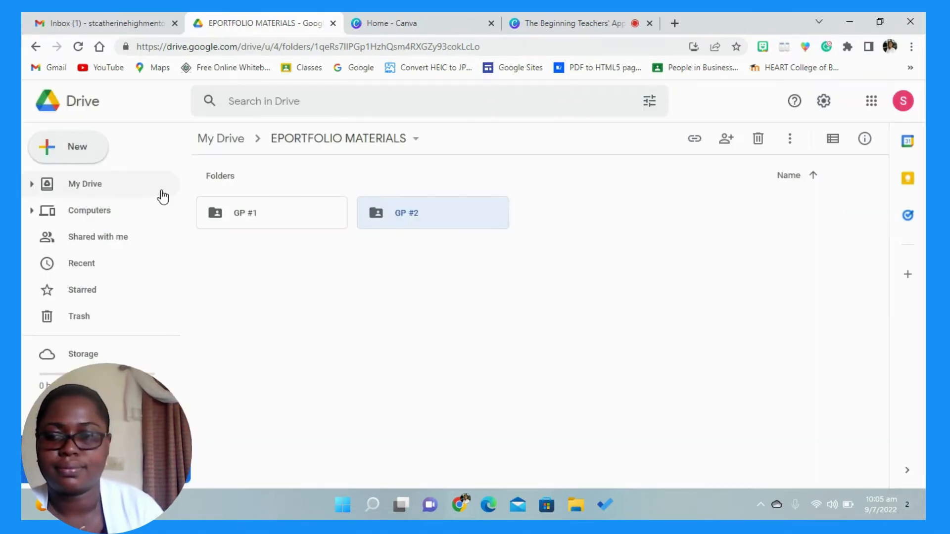
- Create a fourth subfolder named GP#4 inside EPORTFOLIO MATERIALS
{"action": "left_click", "coordinate": [76, 158]}
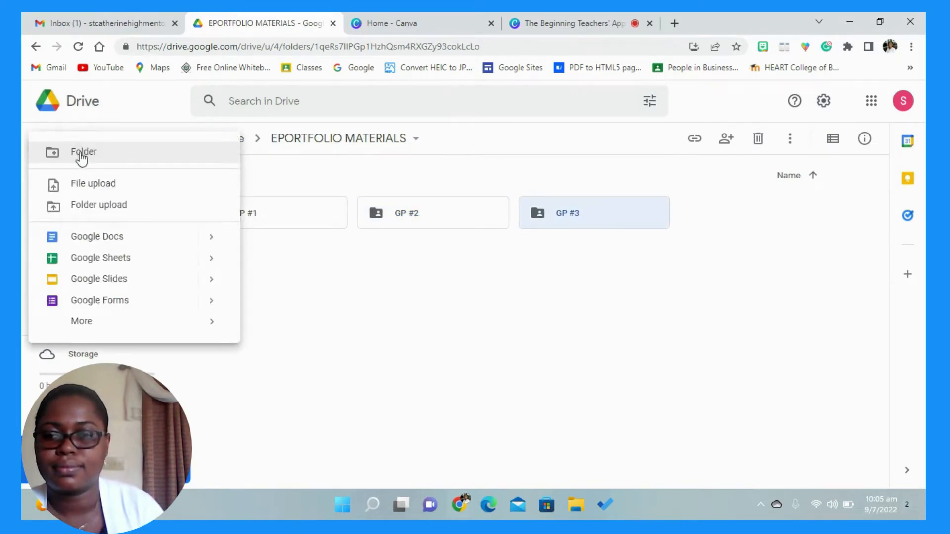
{"action": "left_click", "coordinate": [80, 153]}
{"action": "type", "text": "GP"}
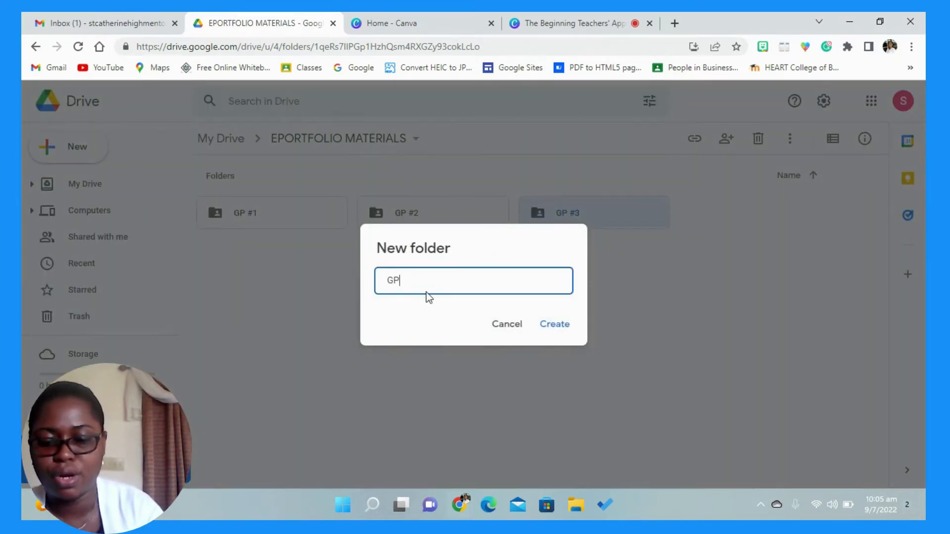
{"action": "type", "text": "#4"}
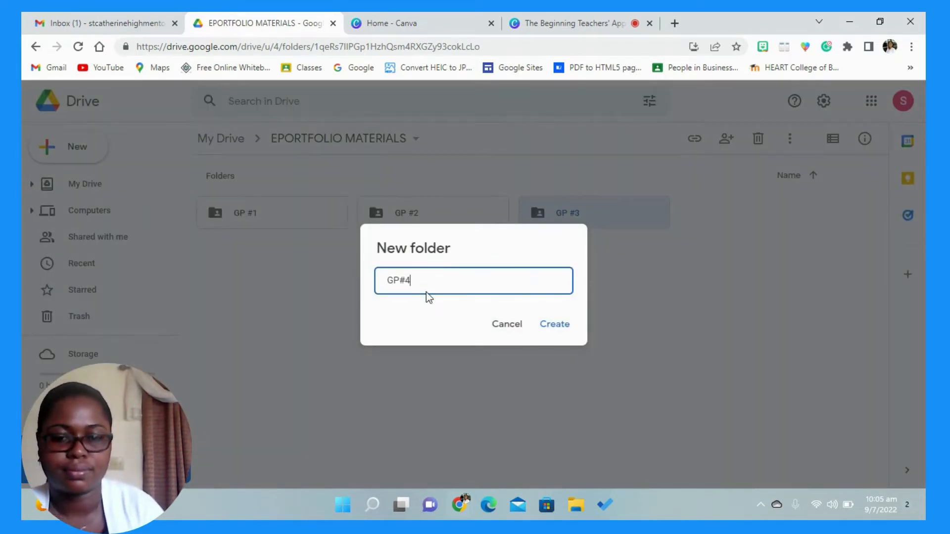
{"action": "left_click", "coordinate": [555, 324]}
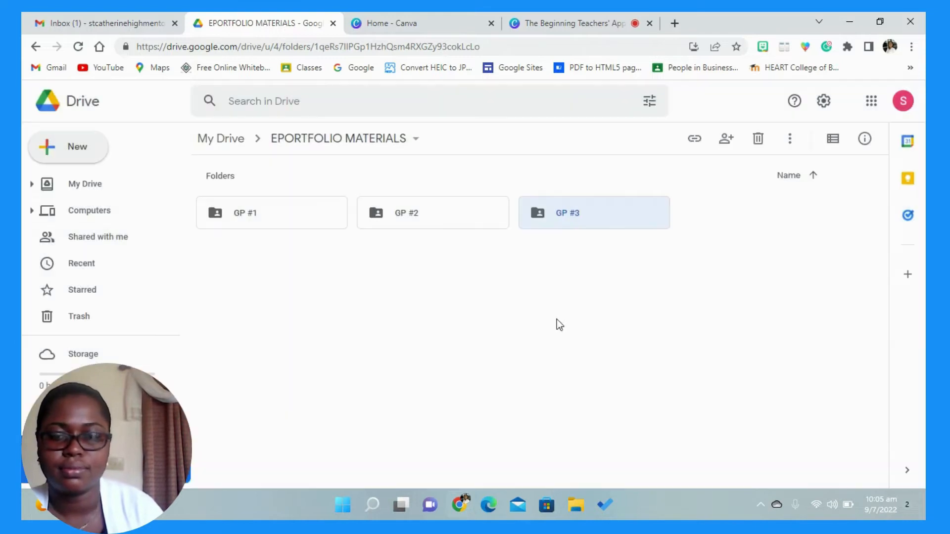
- Create a fifth subfolder named GP #5 inside EPORTFOLIO MATERIALS
{"action": "left_click", "coordinate": [77, 148]}
{"action": "left_click", "coordinate": [108, 156]}
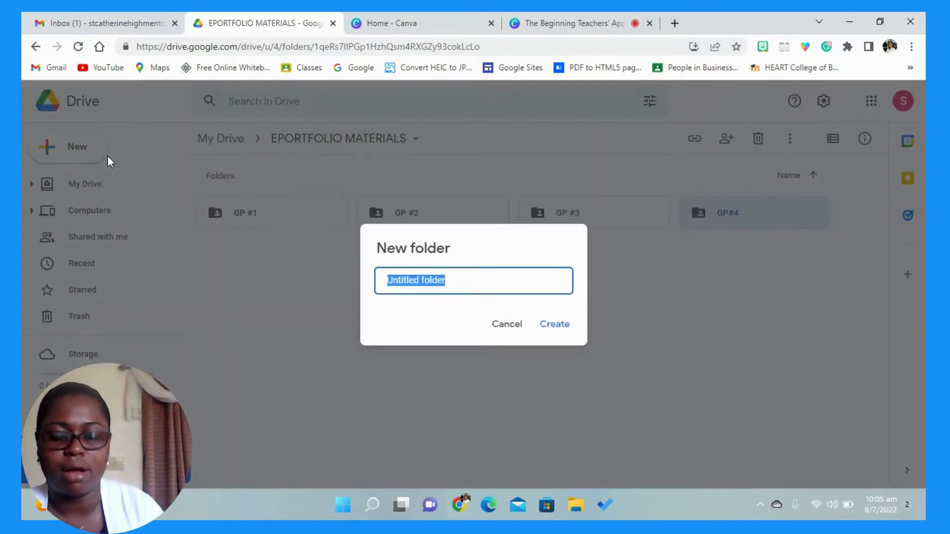
{"action": "type", "text": "GP #5"}
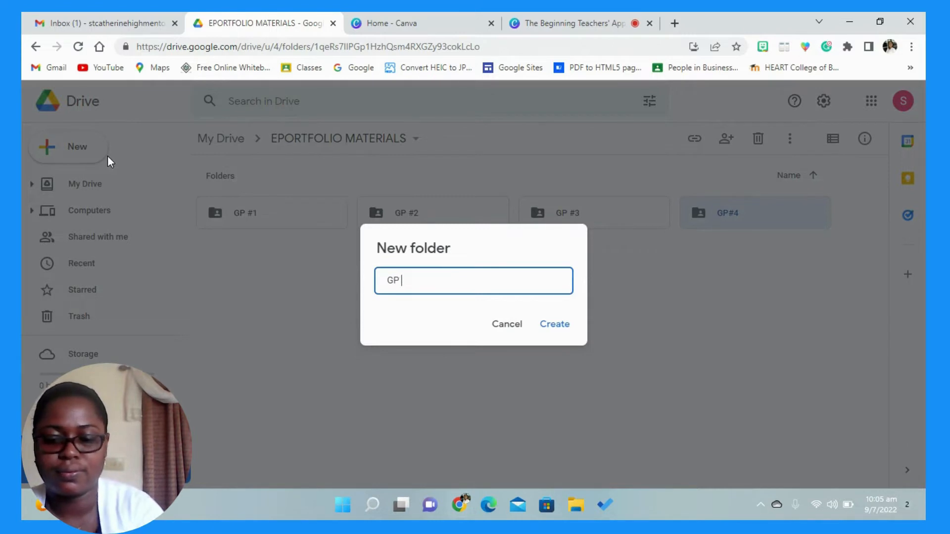
{"action": "left_click", "coordinate": [563, 326]}
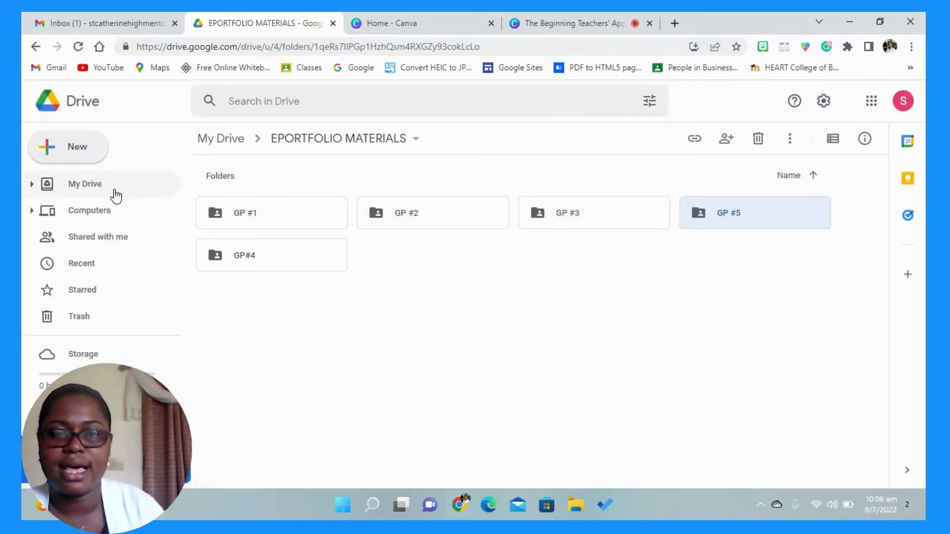
- Create a sixth subfolder named GP #6 inside EPORTFOLIO MATERIALS
{"action": "left_click", "coordinate": [79, 147]}
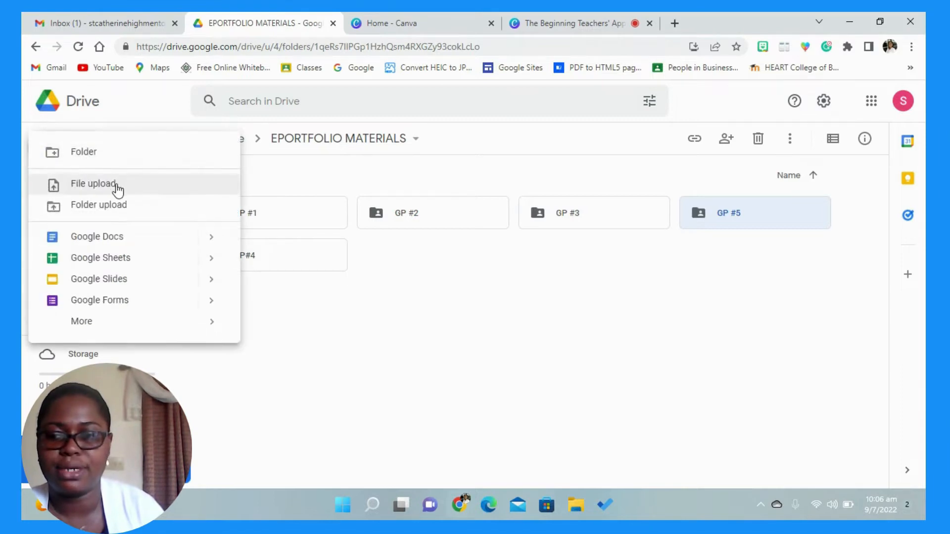
{"action": "left_click", "coordinate": [110, 155]}
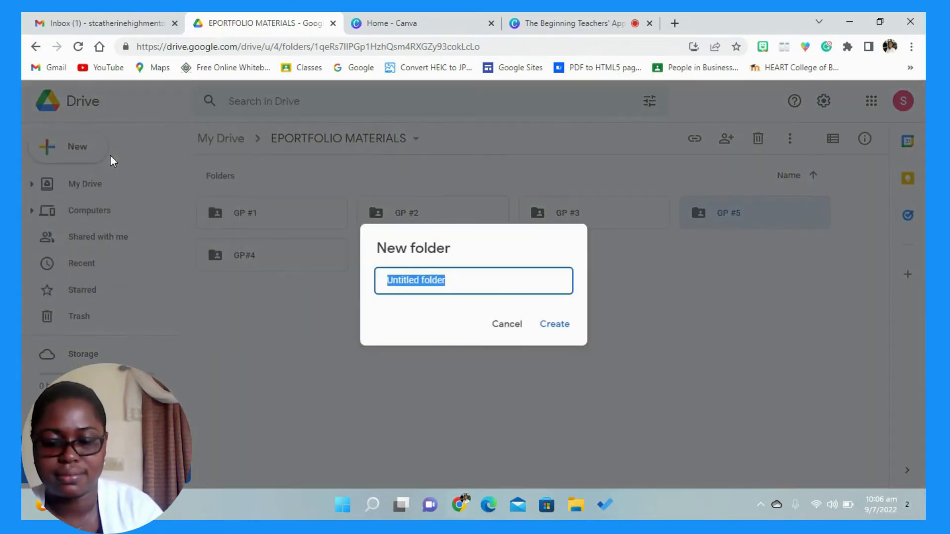
{"action": "type", "text": "GP #6"}
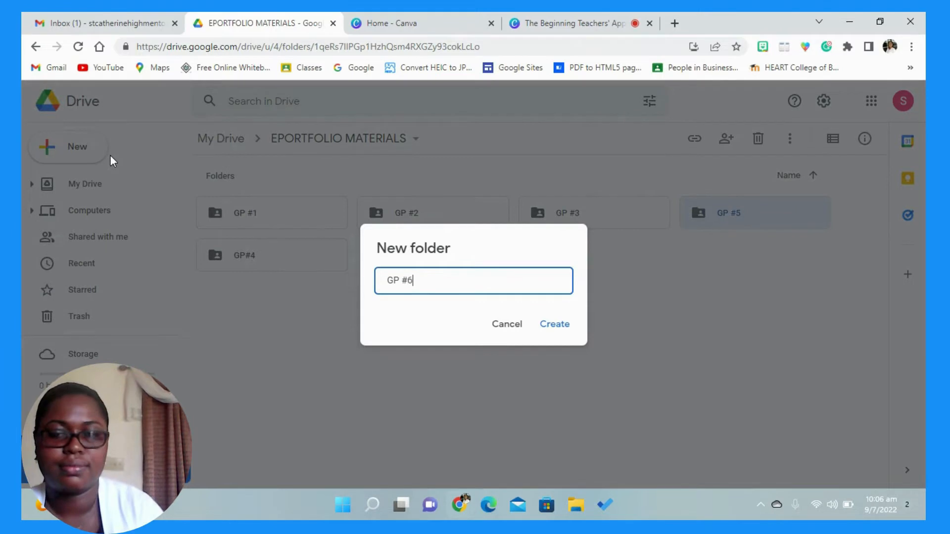
{"action": "left_click", "coordinate": [563, 325]}
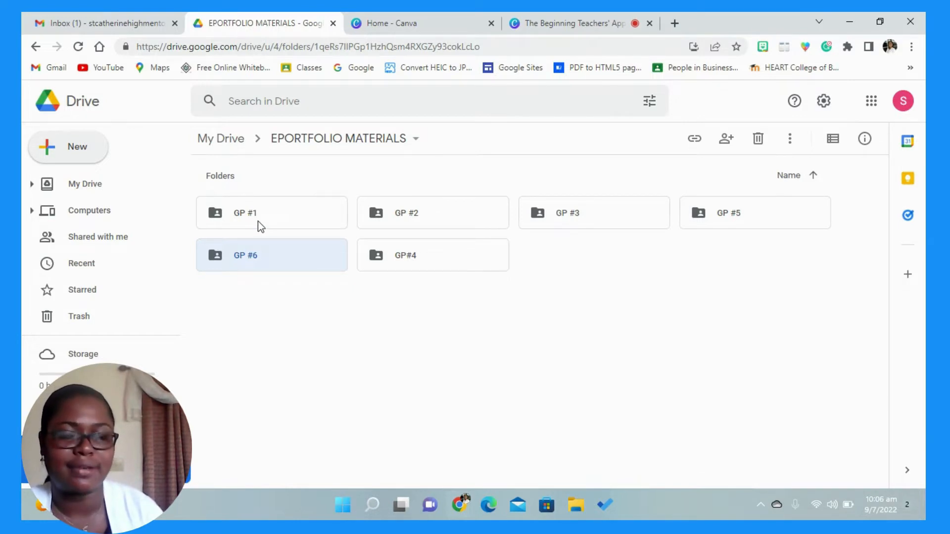
- Rename the GP#4 folder as GP #4, with a space before the number sign
{"action": "left_click", "coordinate": [452, 257]}
{"action": "right_click", "coordinate": [452, 258]}
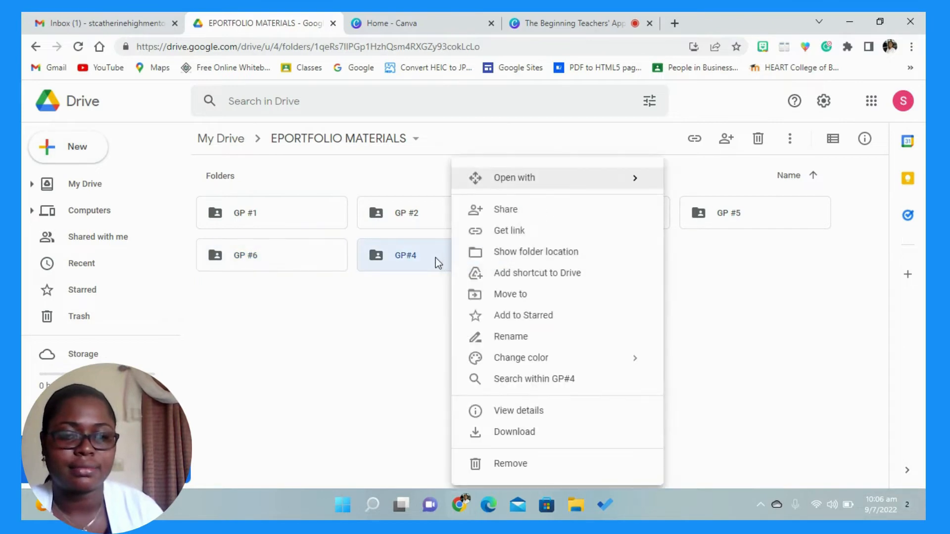
{"action": "left_click", "coordinate": [507, 342]}
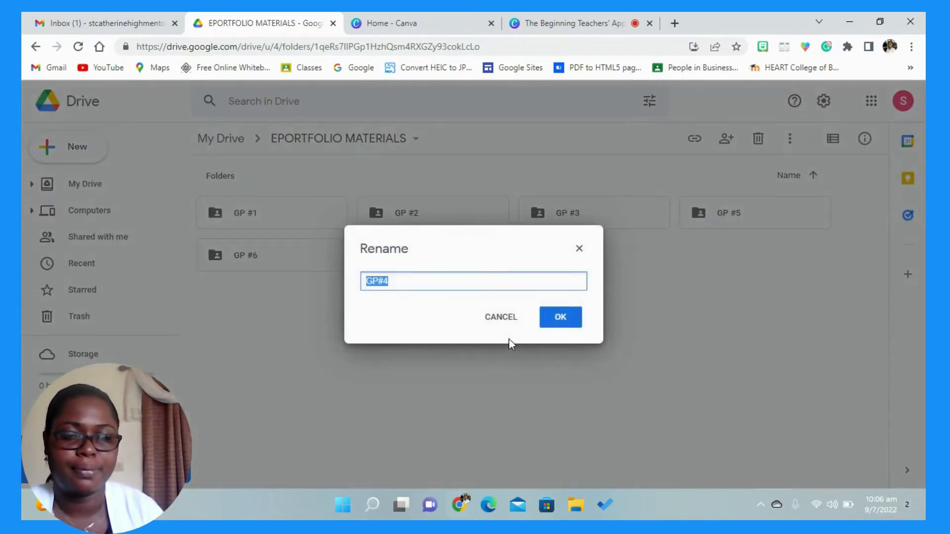
{"action": "left_click", "coordinate": [379, 282]}
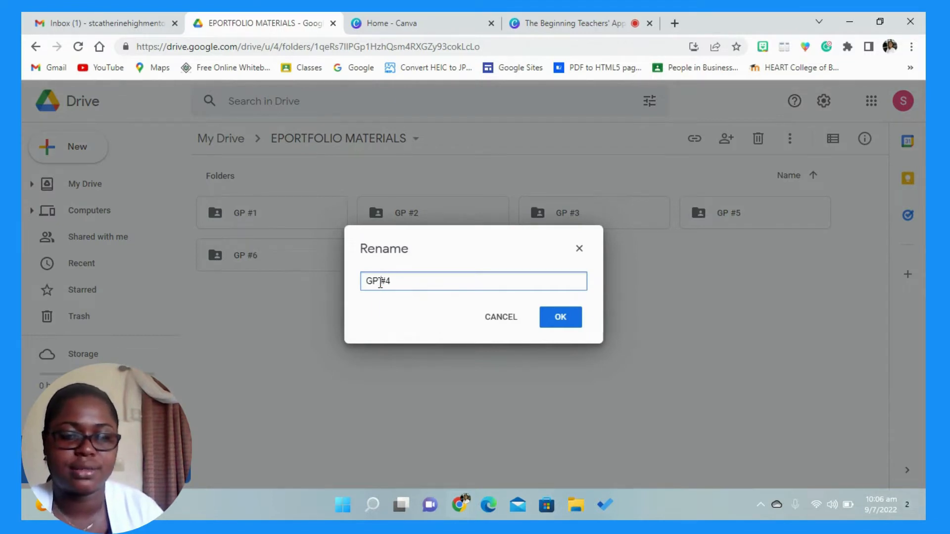
{"action": "left_click", "coordinate": [561, 322]}
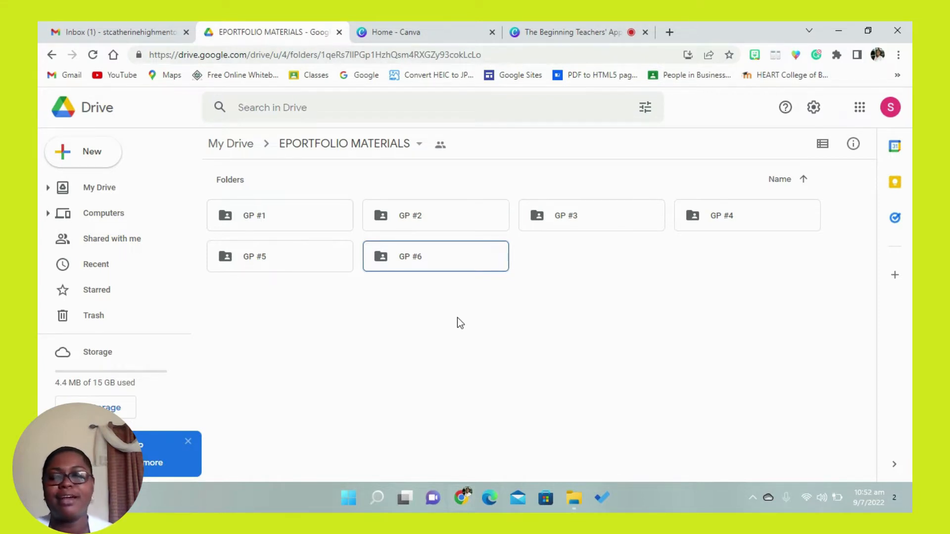
- Upload the HOME PAGE folder from BT EPORTFOLIO on the Desktop into EPORTFOLIO MATERIALS and dismiss the upload notice
{"action": "left_click", "coordinate": [109, 159]}
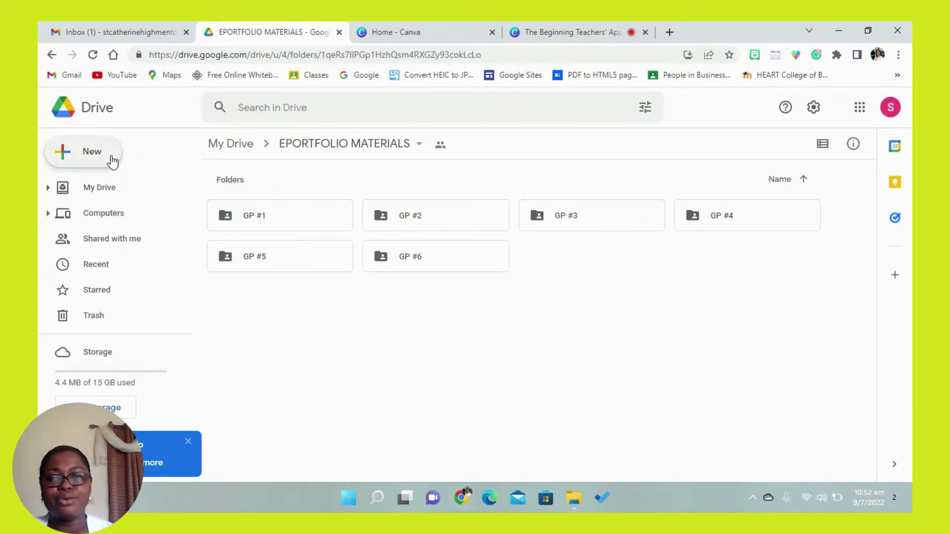
{"action": "left_click", "coordinate": [123, 208]}
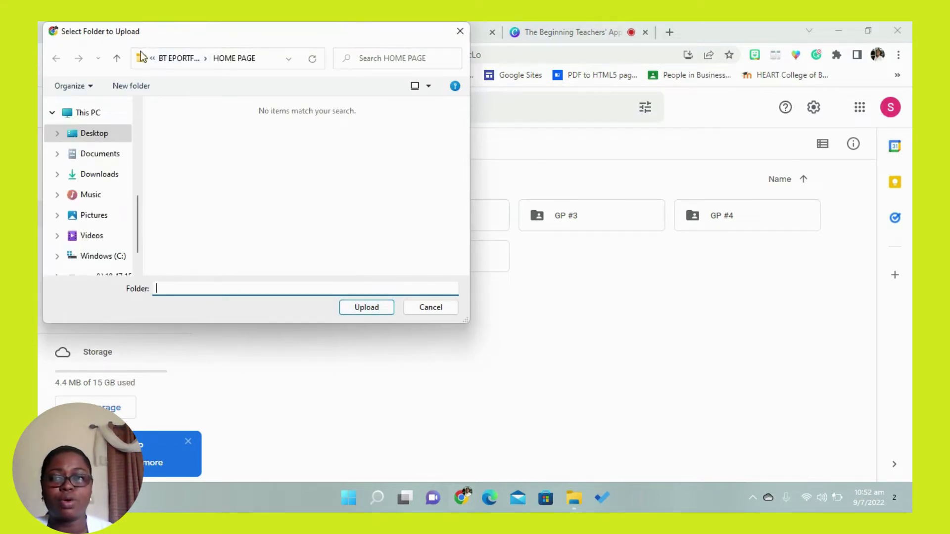
{"action": "left_click", "coordinate": [105, 138]}
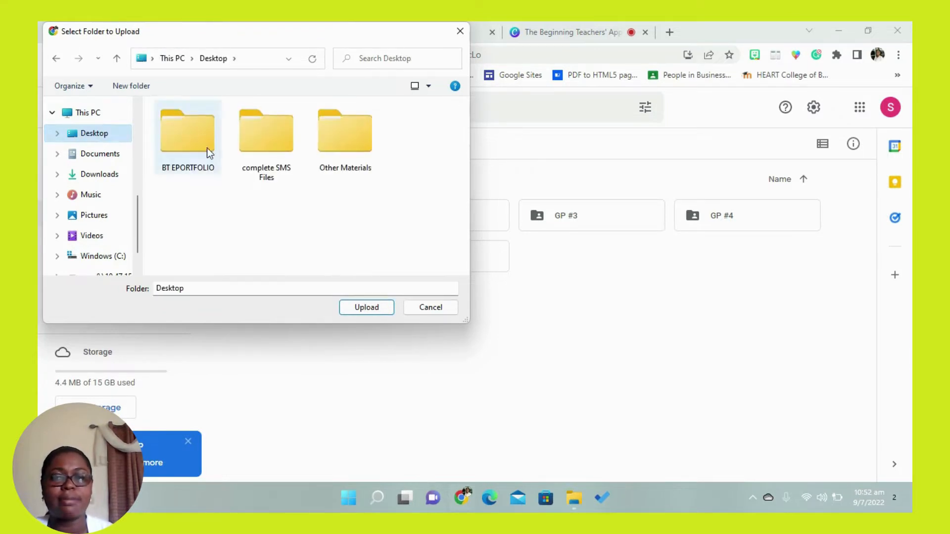
{"action": "double_click", "coordinate": [195, 139]}
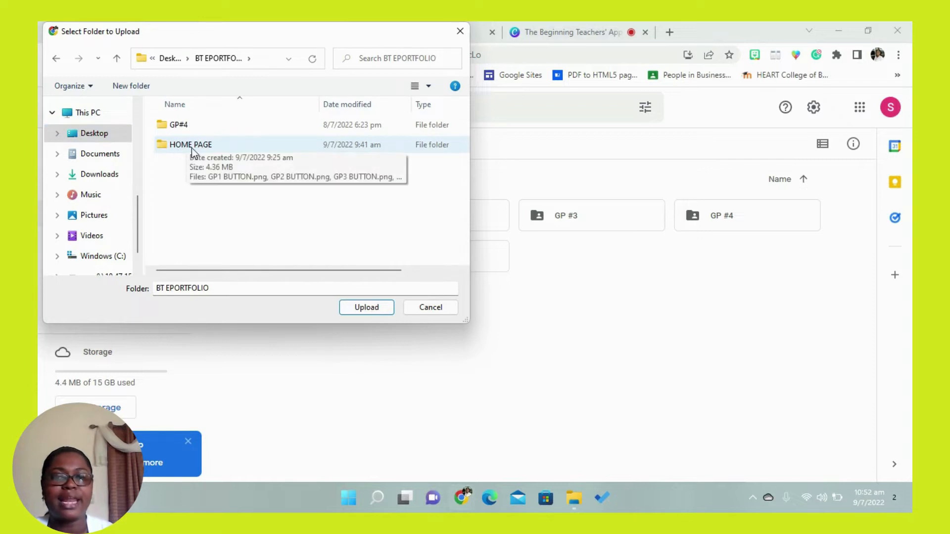
{"action": "left_click", "coordinate": [193, 148]}
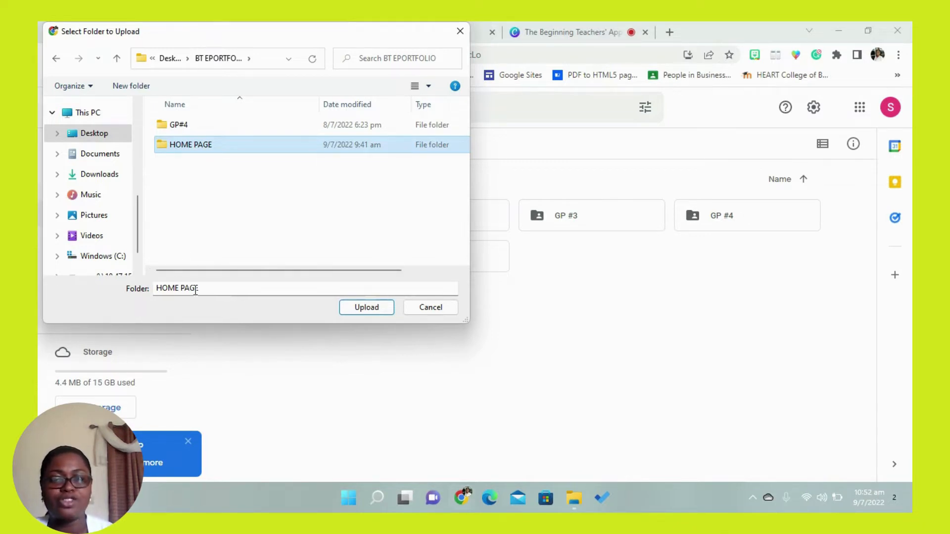
{"action": "left_click", "coordinate": [374, 309]}
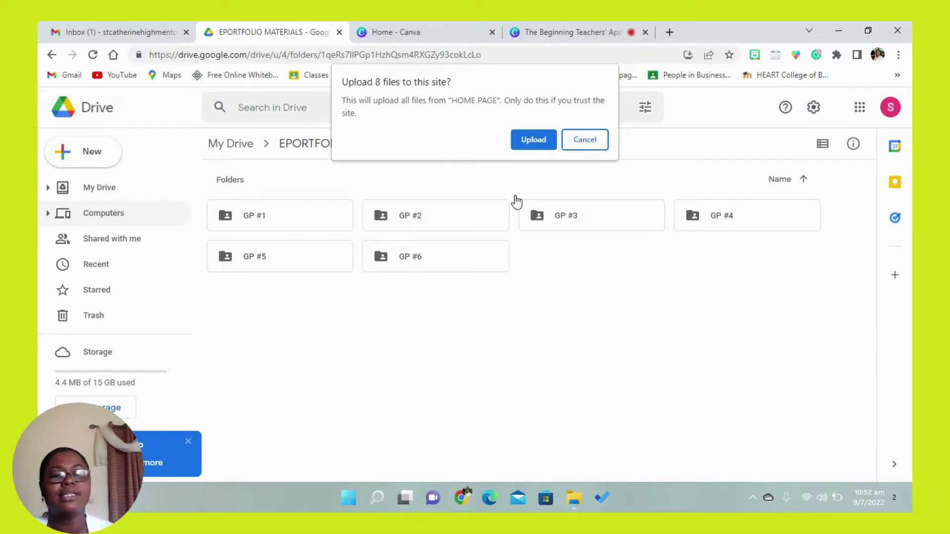
{"action": "left_click", "coordinate": [537, 139]}
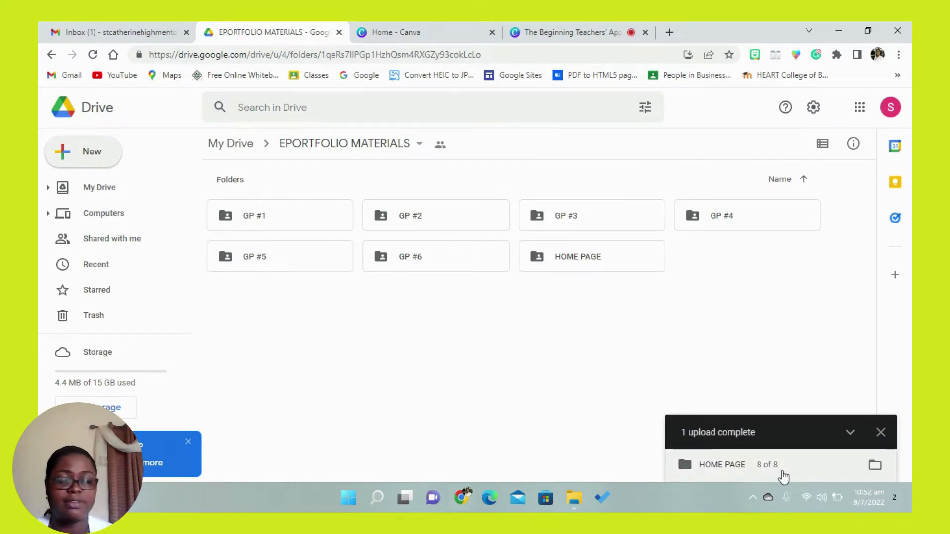
{"action": "left_click", "coordinate": [880, 434]}
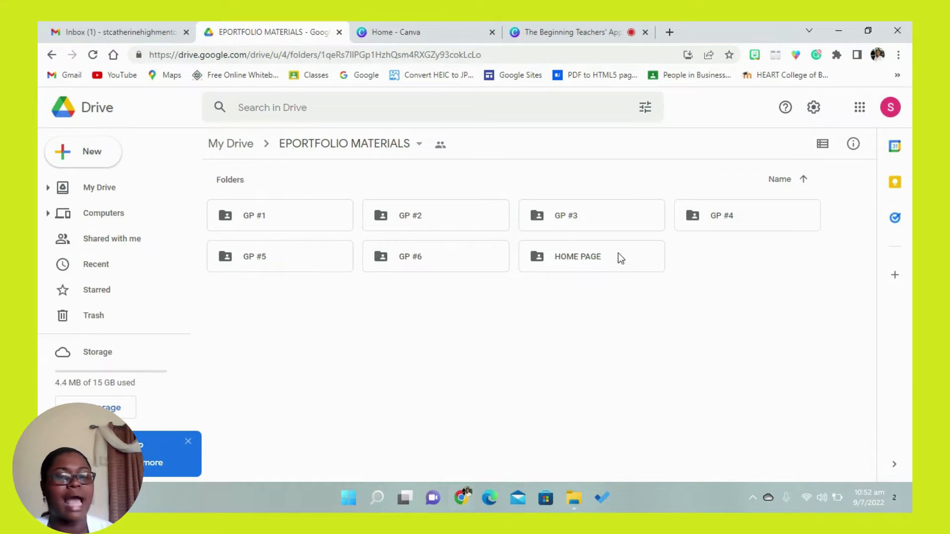
- Open the uploaded HOME PAGE folder and upload the profile PNG image from the local BT EPORTFOLIO folder into it
{"action": "double_click", "coordinate": [592, 260]}
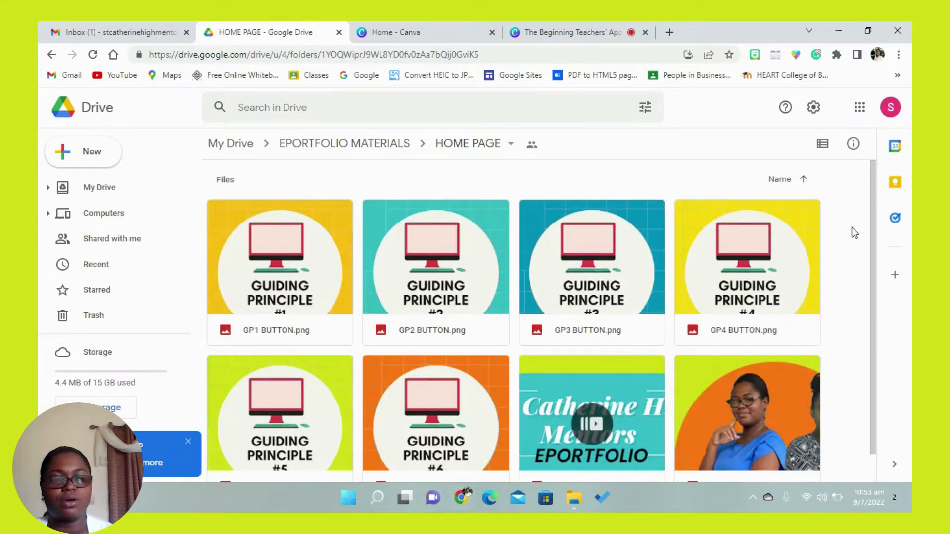
{"action": "left_click_drag", "start_coordinate": [871, 222], "coordinate": [868, 261]}
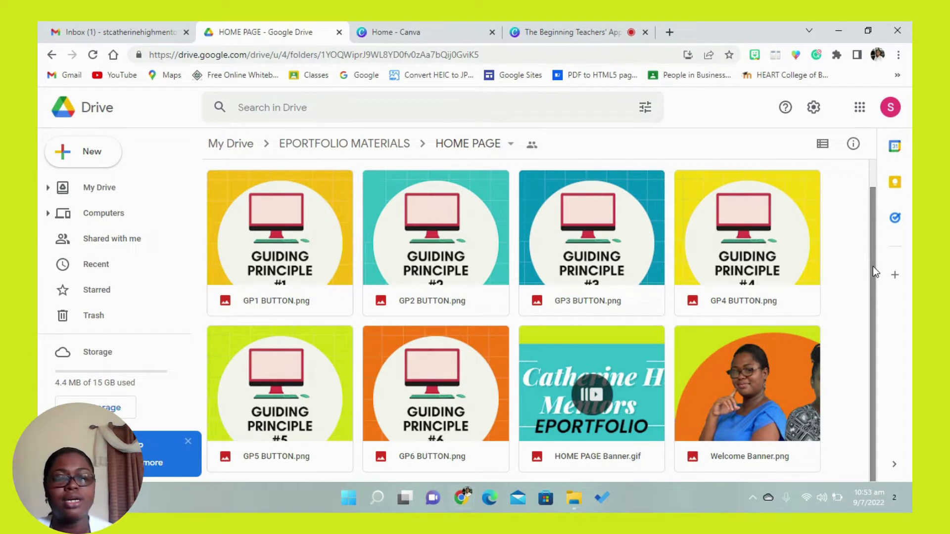
{"action": "right_click", "coordinate": [844, 260]}
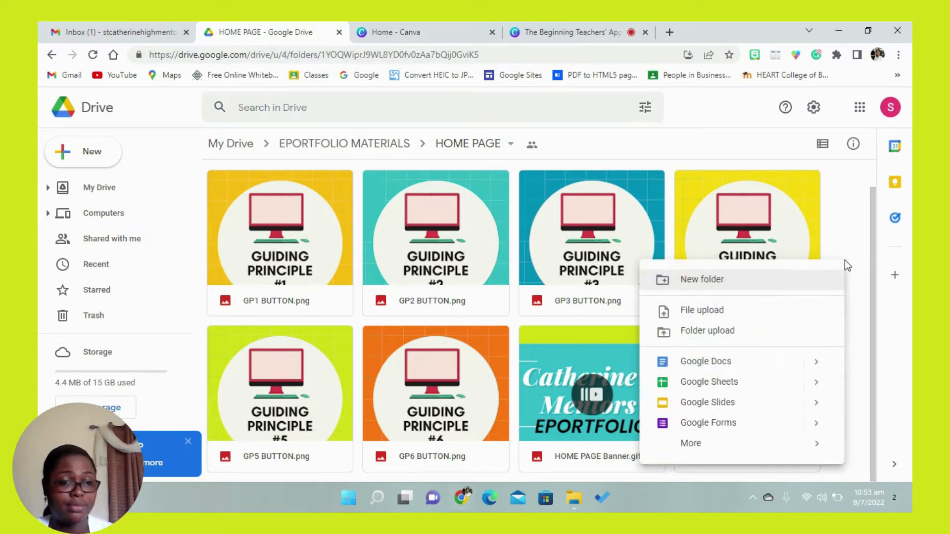
{"action": "left_click", "coordinate": [90, 162]}
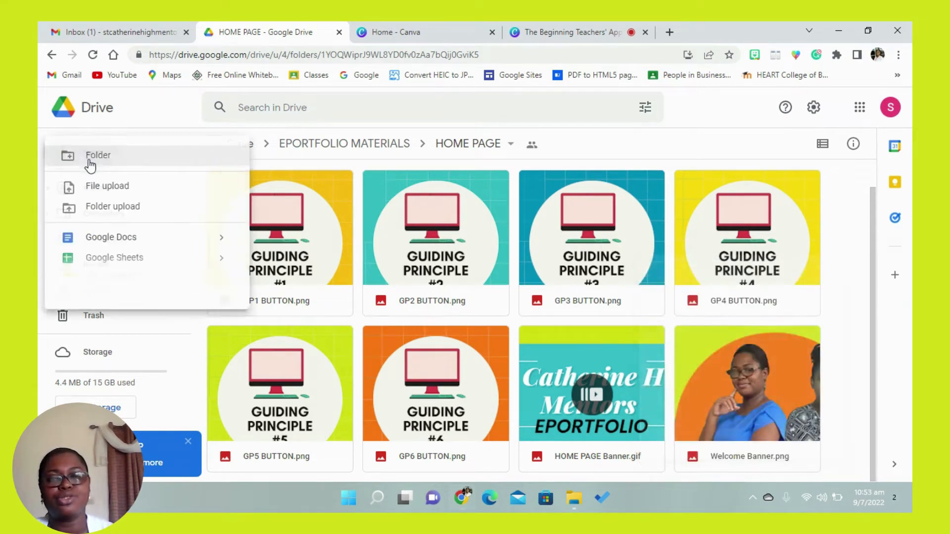
{"action": "left_click", "coordinate": [101, 192]}
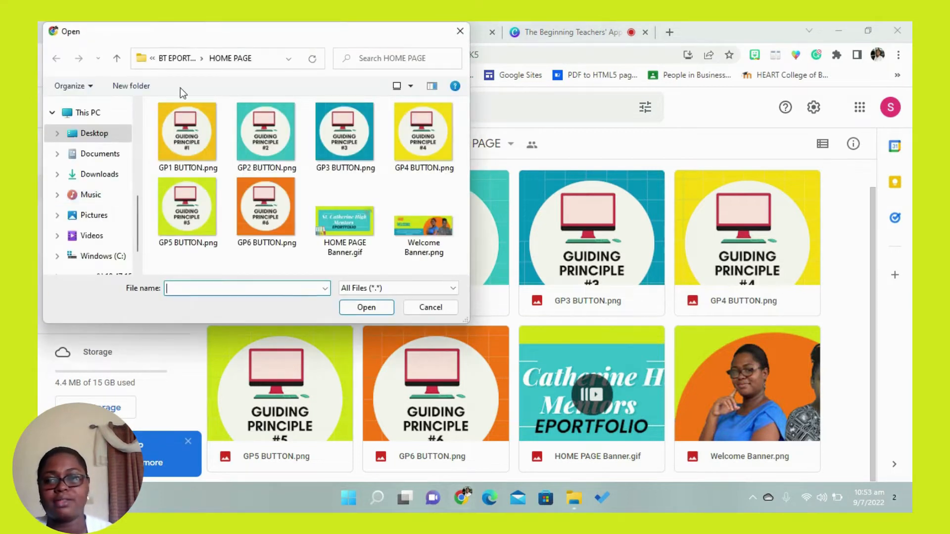
{"action": "left_click", "coordinate": [182, 63]}
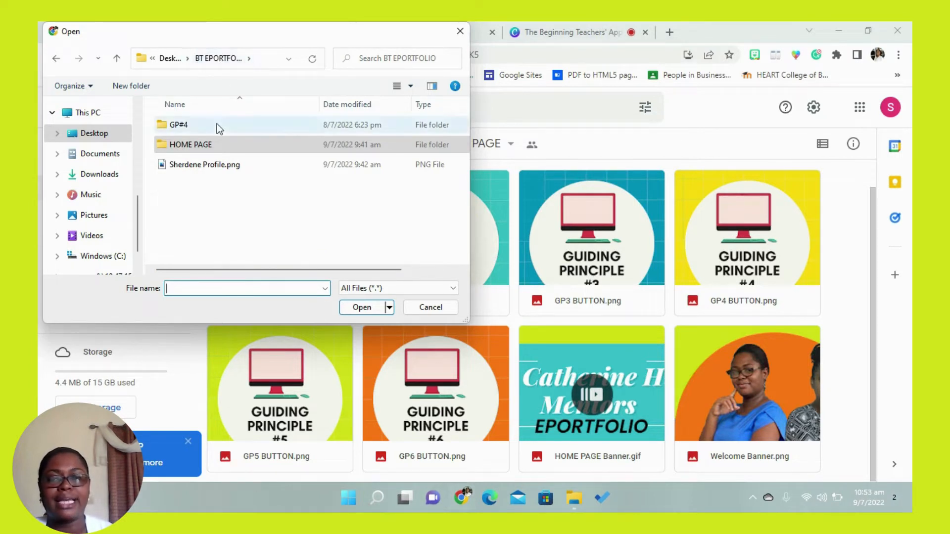
{"action": "left_click", "coordinate": [204, 166]}
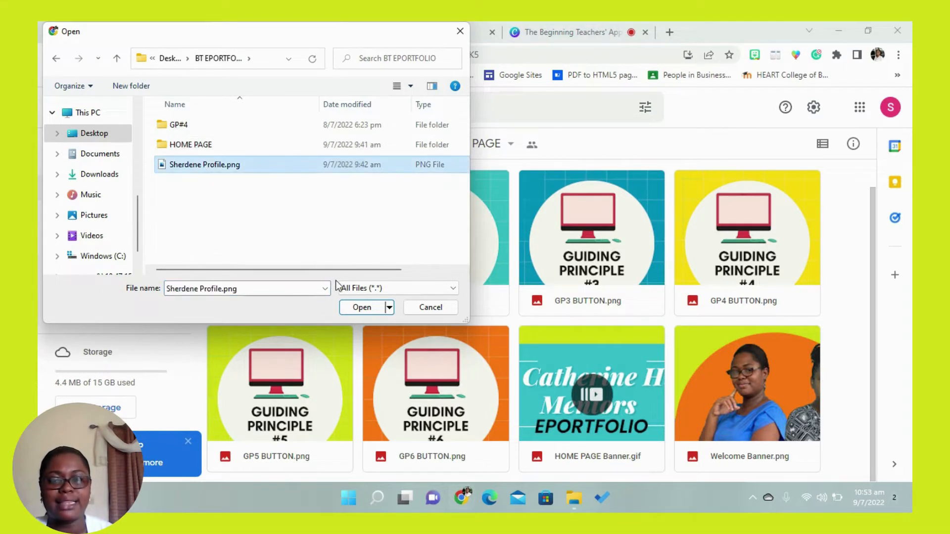
{"action": "left_click", "coordinate": [359, 308]}
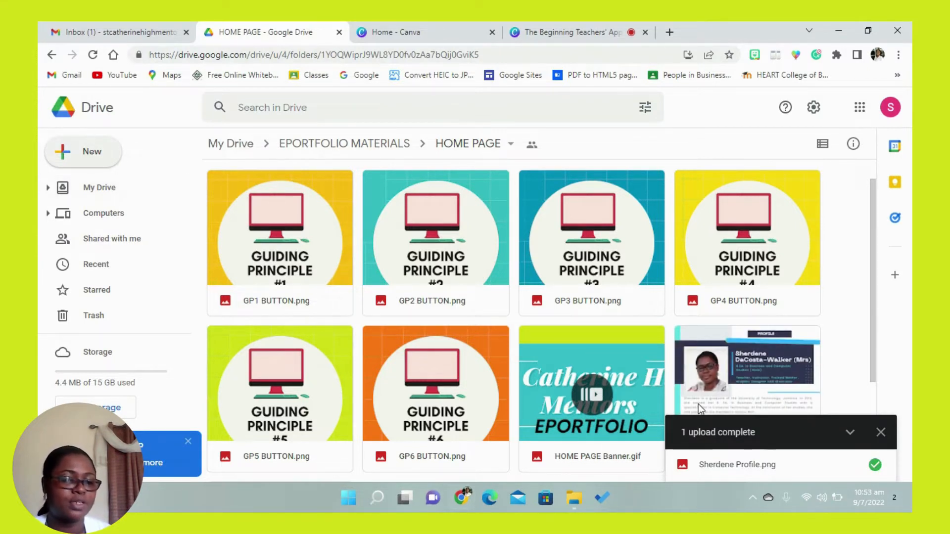
{"action": "left_click", "coordinate": [878, 436]}
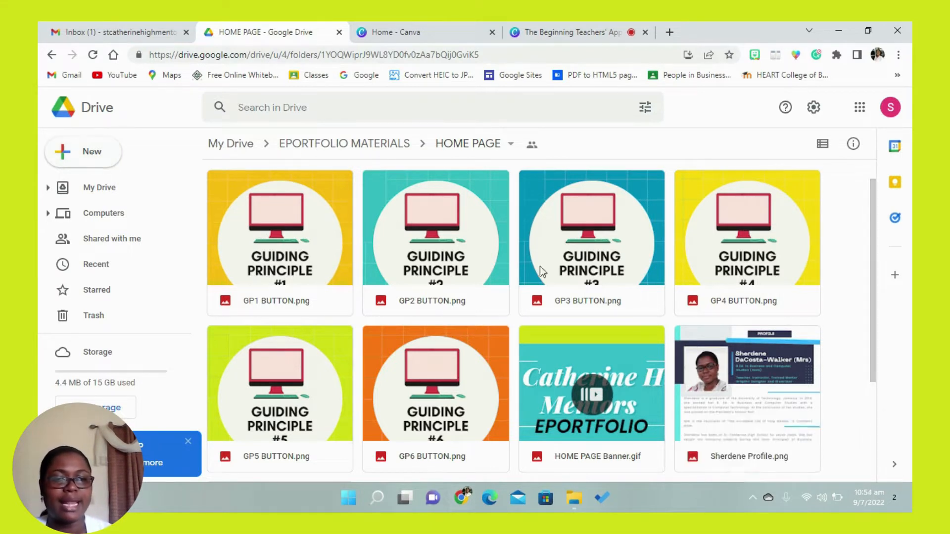
- Return to the EPORTFOLIO MATERIALS folder and reopen its HOME PAGE subfolder
{"action": "left_click", "coordinate": [321, 145]}
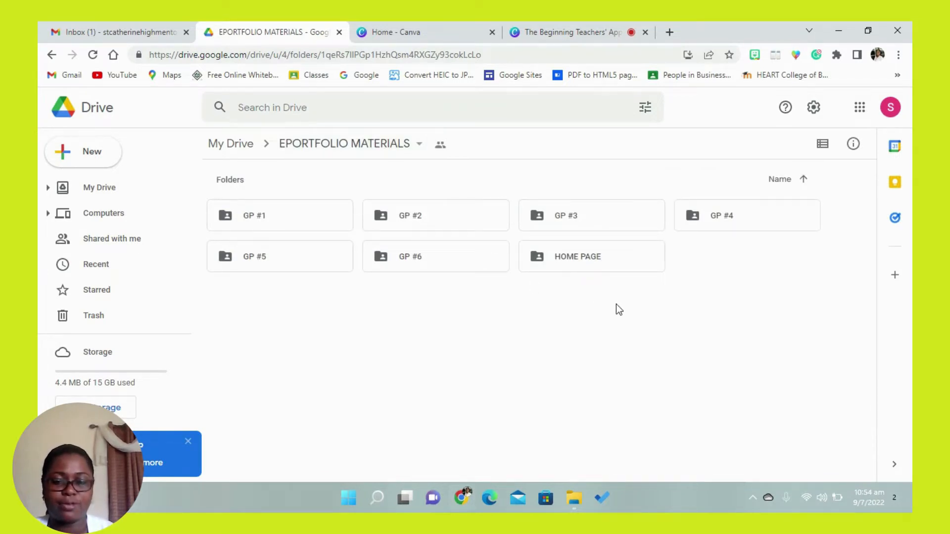
{"action": "double_click", "coordinate": [599, 255]}
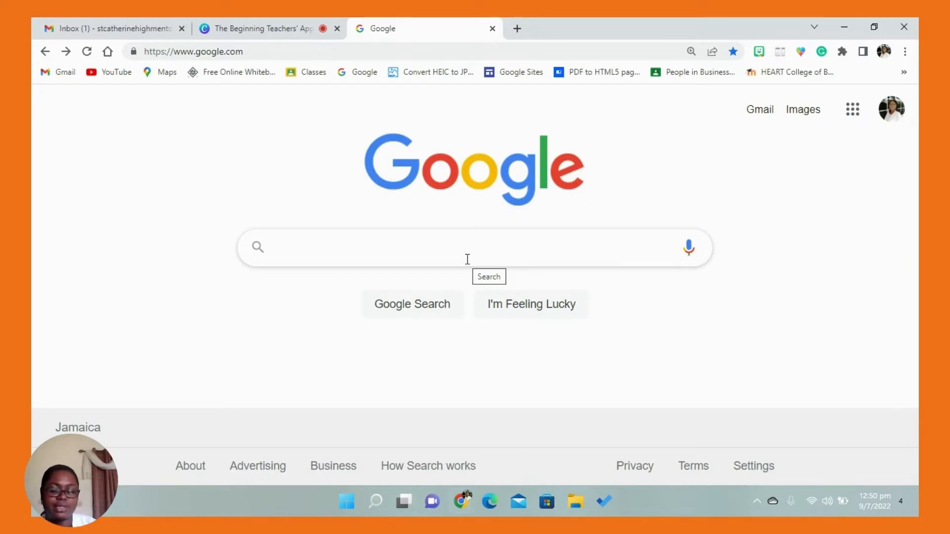
- Search Google for Google Sites and open the Google Sites sign-in result
{"action": "type", "text": "Googl"}
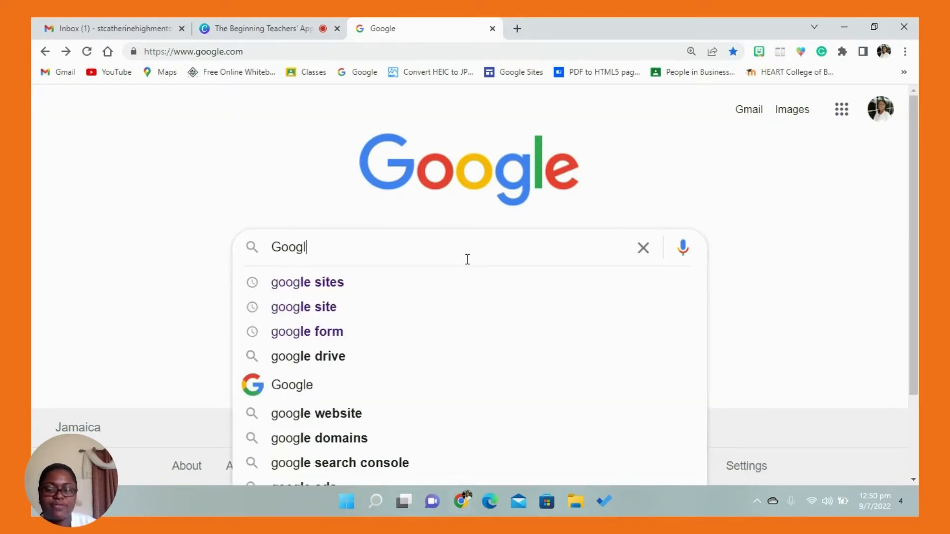
{"action": "type", "text": "e Sites"}
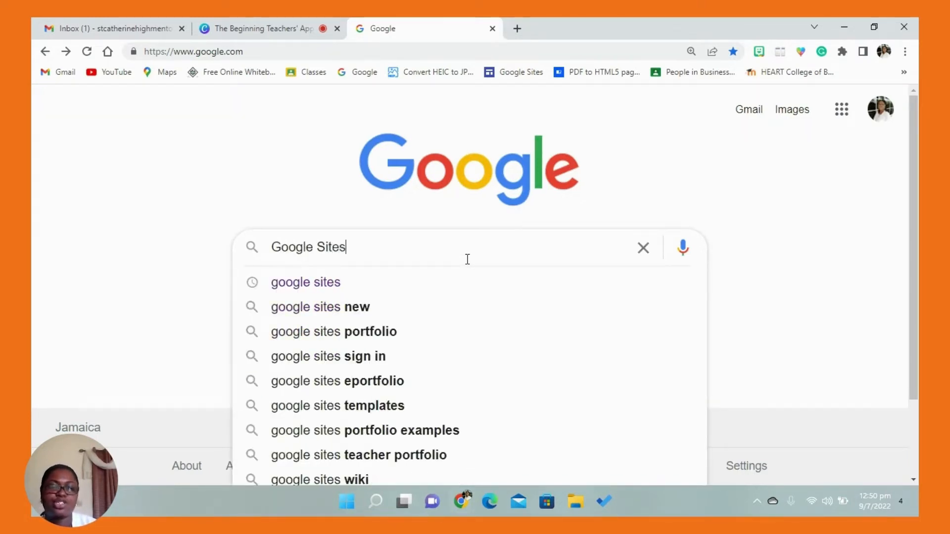
{"action": "key", "text": "Return"}
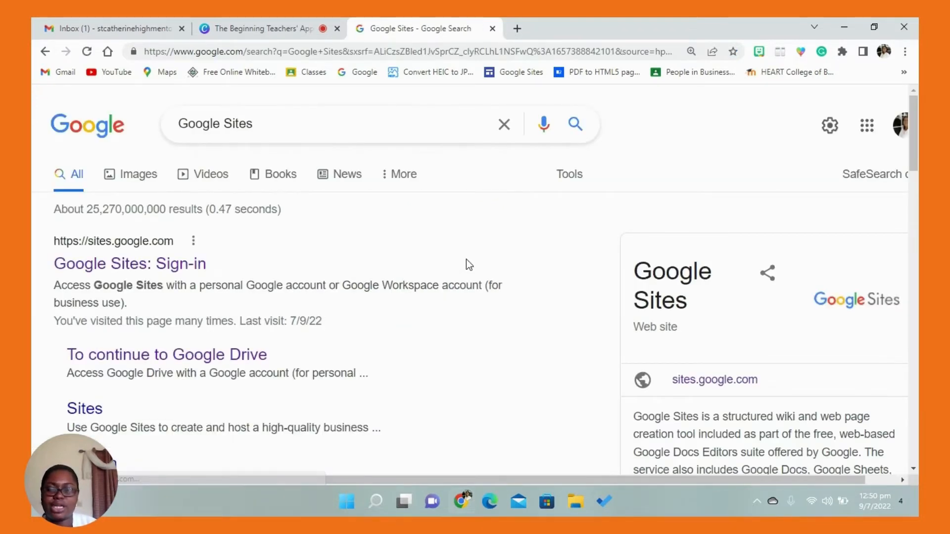
{"action": "left_click", "coordinate": [151, 270]}
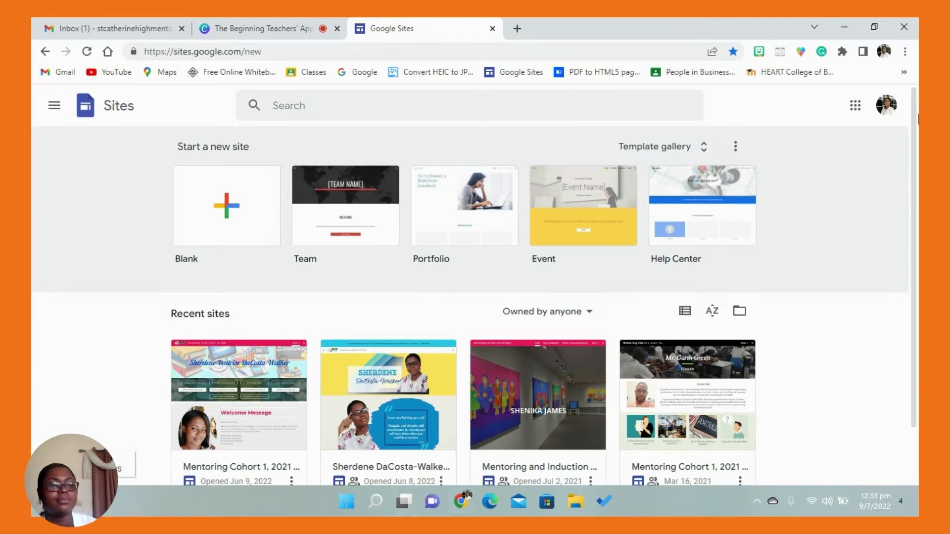
- Switch Google Sites to the St. Catherine Mentors account and close the tab of the previous account
{"action": "left_click", "coordinate": [888, 109]}
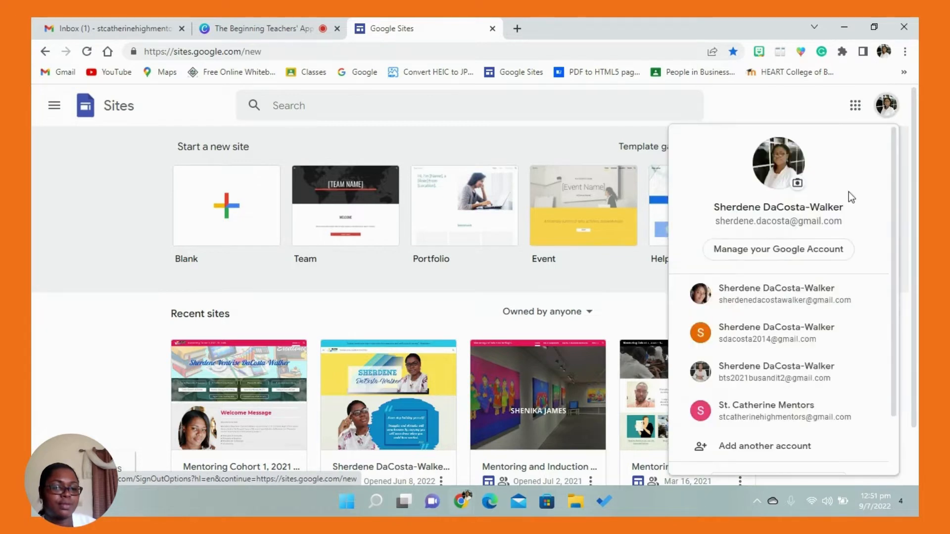
{"action": "left_click", "coordinate": [788, 419]}
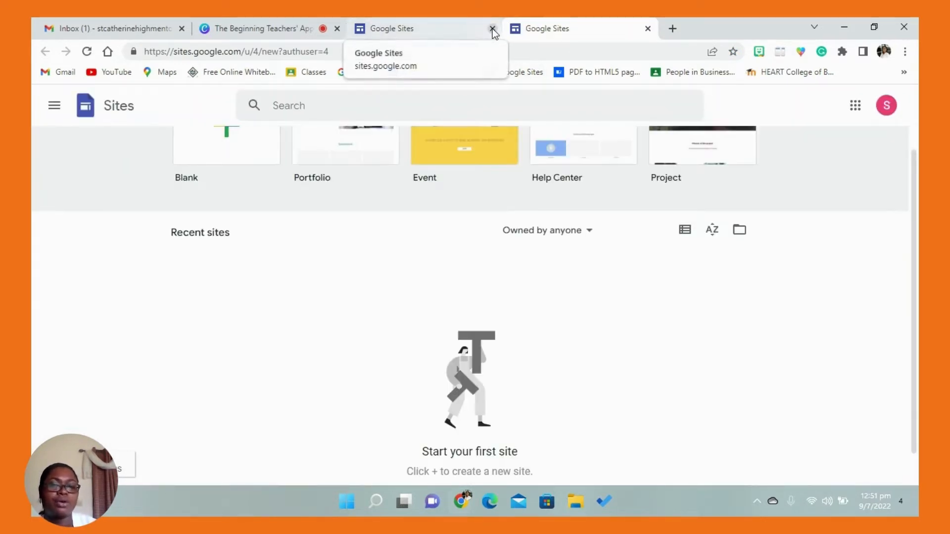
{"action": "left_click", "coordinate": [492, 29]}
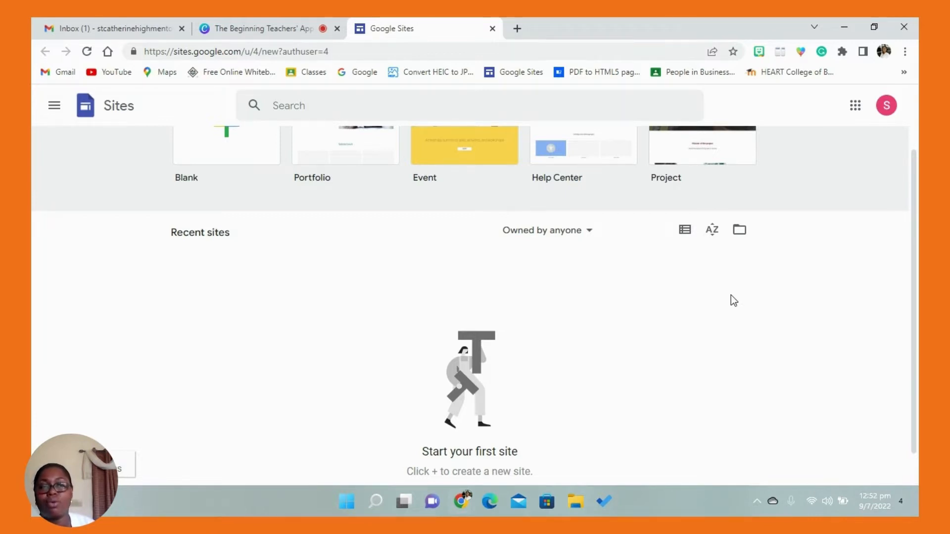
- Create a new blank site
{"action": "scroll", "coordinate": [916, 169], "scroll_direction": "up", "scroll_amount": 1}
{"action": "scroll", "coordinate": [915, 168], "scroll_direction": "up", "scroll_amount": 1}
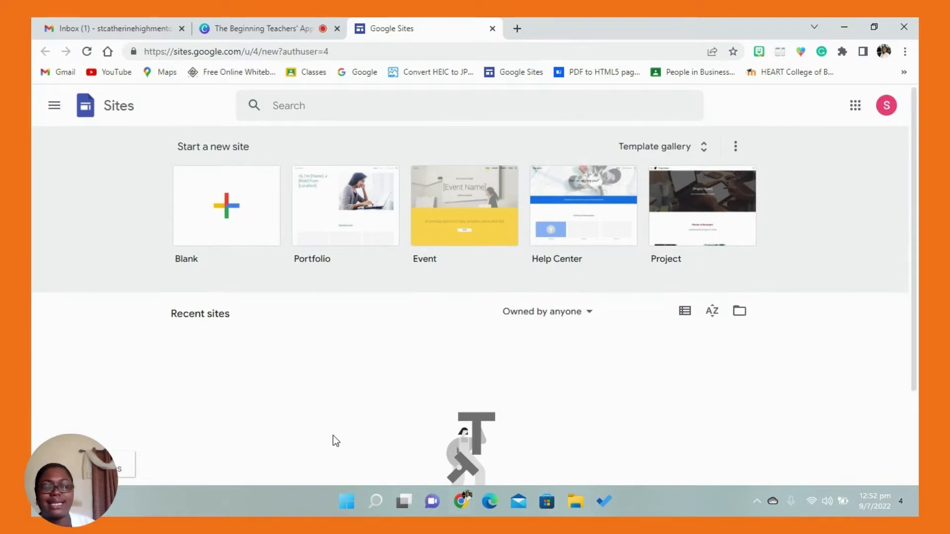
{"action": "left_click", "coordinate": [195, 210]}
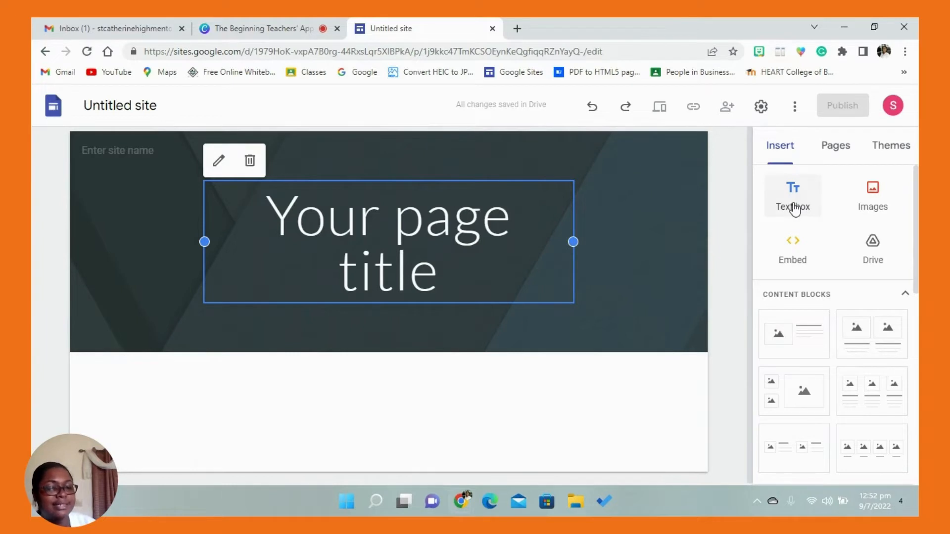
- Examine what can be inserted into the site, including the image sources, Google Drive files, content blocks and page elements
{"action": "left_click", "coordinate": [872, 210]}
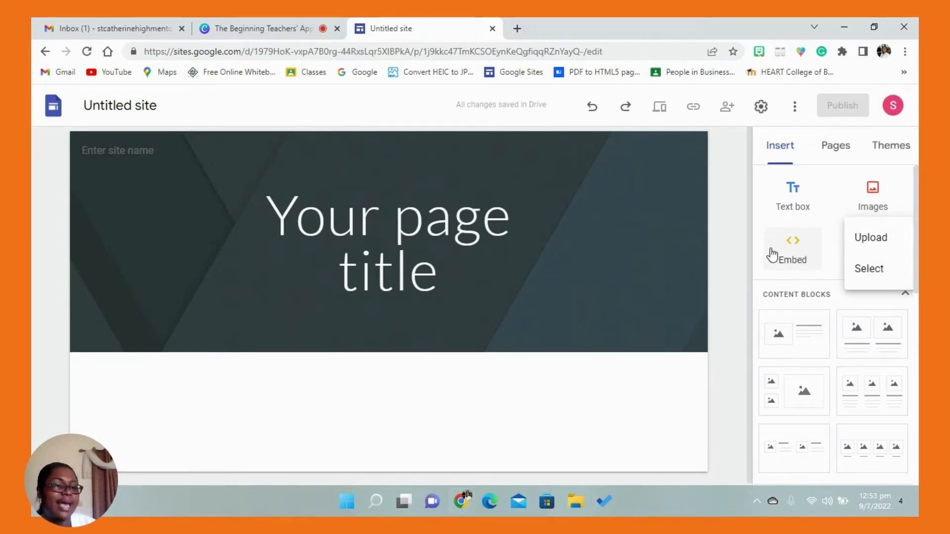
{"action": "left_click", "coordinate": [867, 200]}
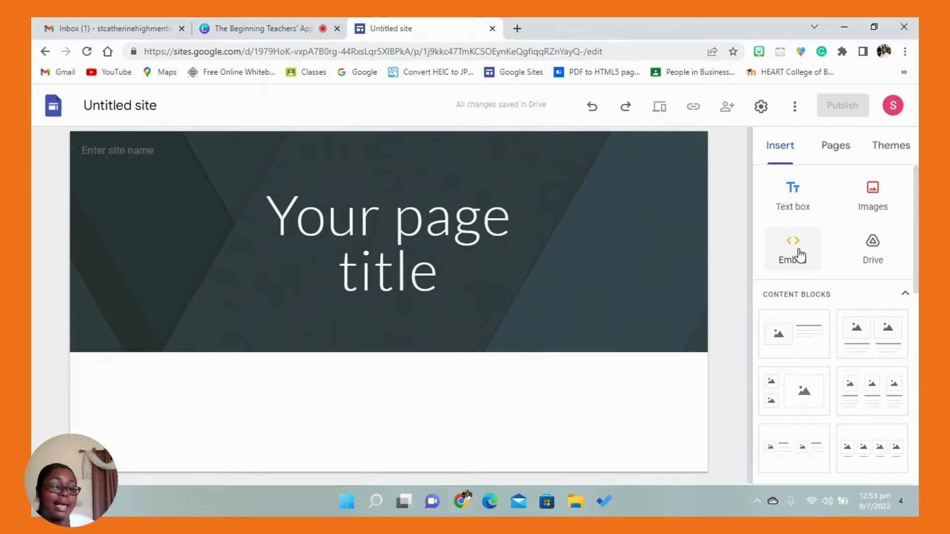
{"action": "left_click", "coordinate": [875, 247]}
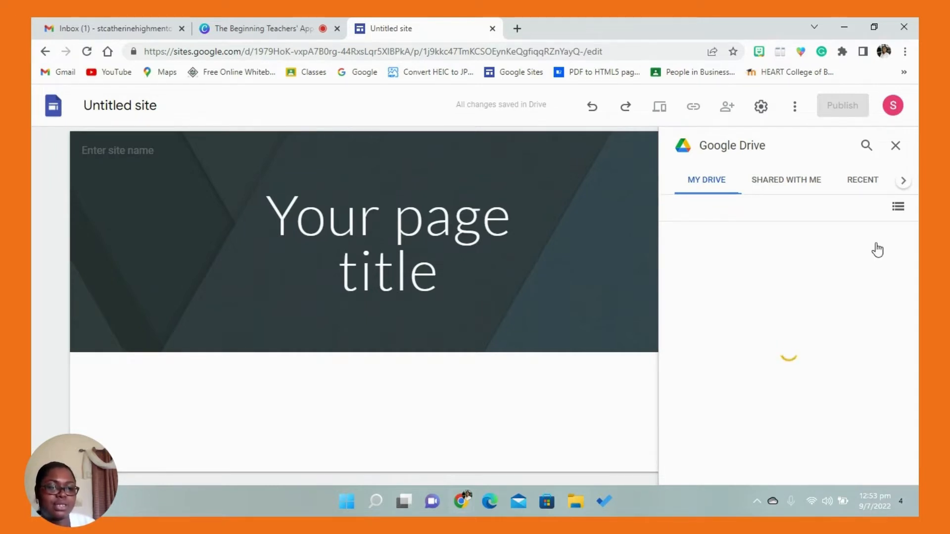
{"action": "left_click", "coordinate": [897, 147]}
{"action": "left_click_drag", "start_coordinate": [917, 180], "coordinate": [871, 213]}
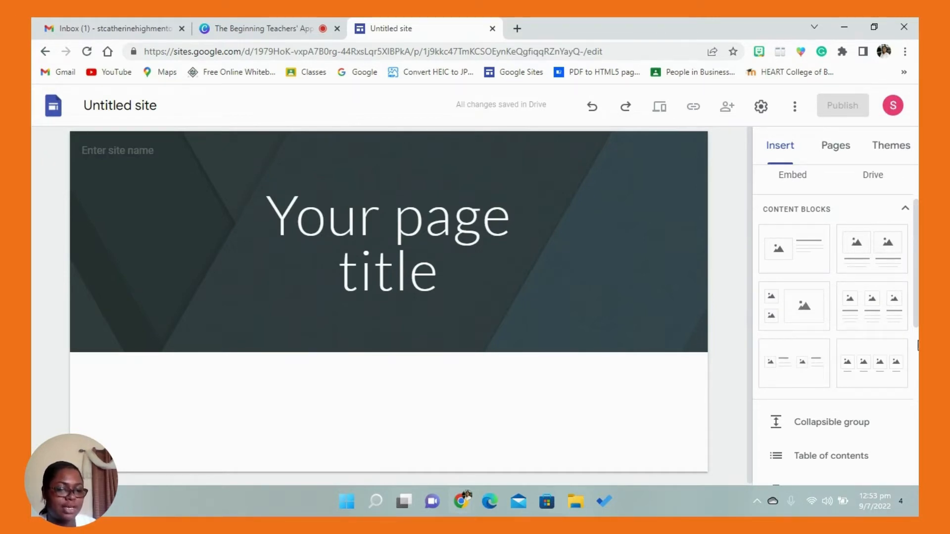
{"action": "left_click_drag", "start_coordinate": [916, 320], "coordinate": [916, 387]}
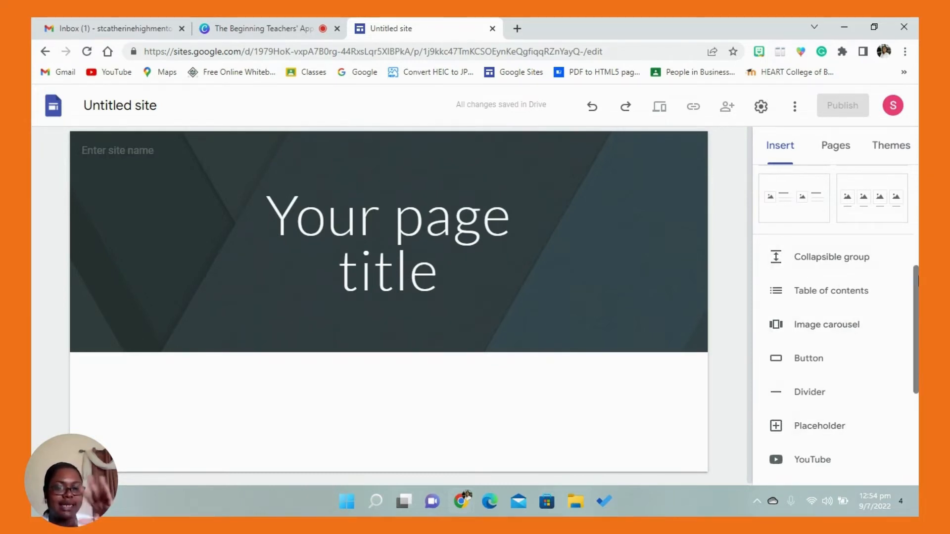
{"action": "scroll", "coordinate": [849, 265], "scroll_direction": "down", "scroll_amount": 4}
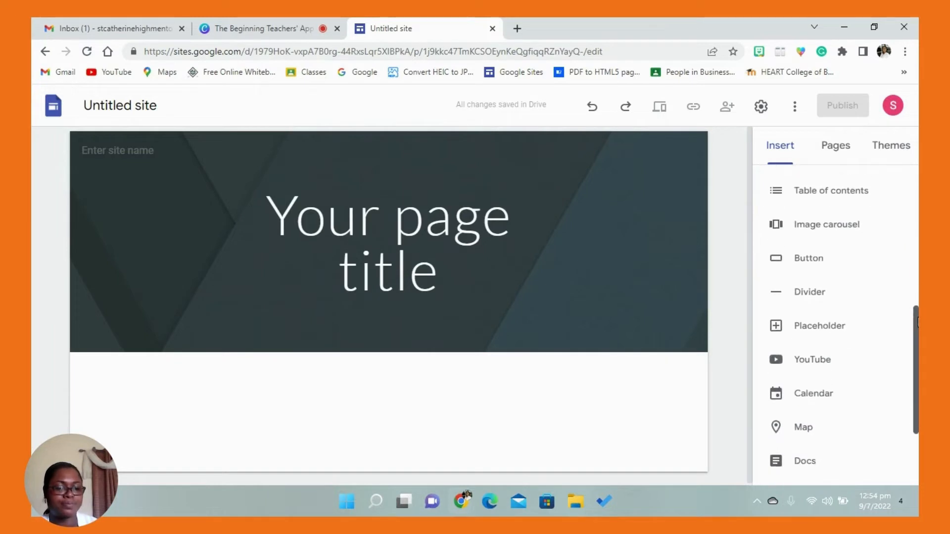
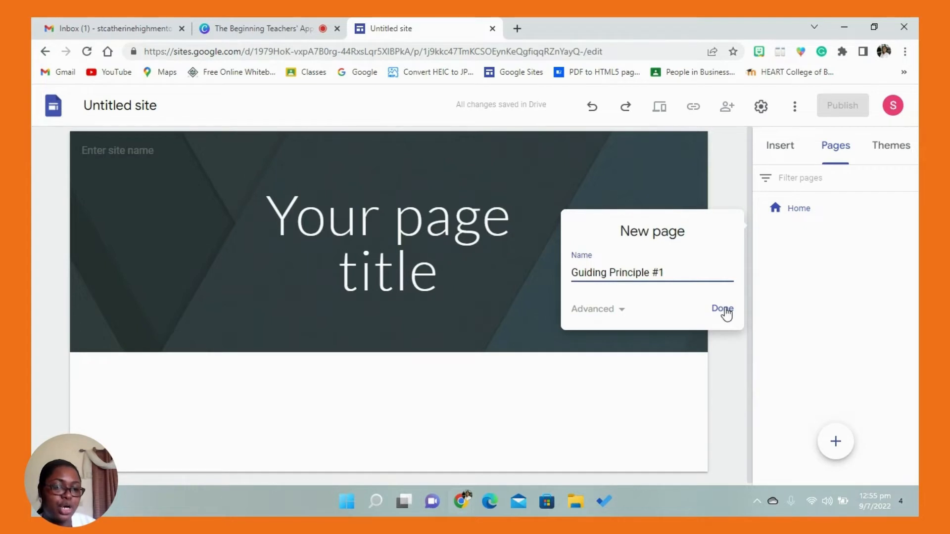
- Finish creating the Guiding Principle #1 page and add another new page named Guiding Principle #2
{"action": "left_click", "coordinate": [724, 309]}
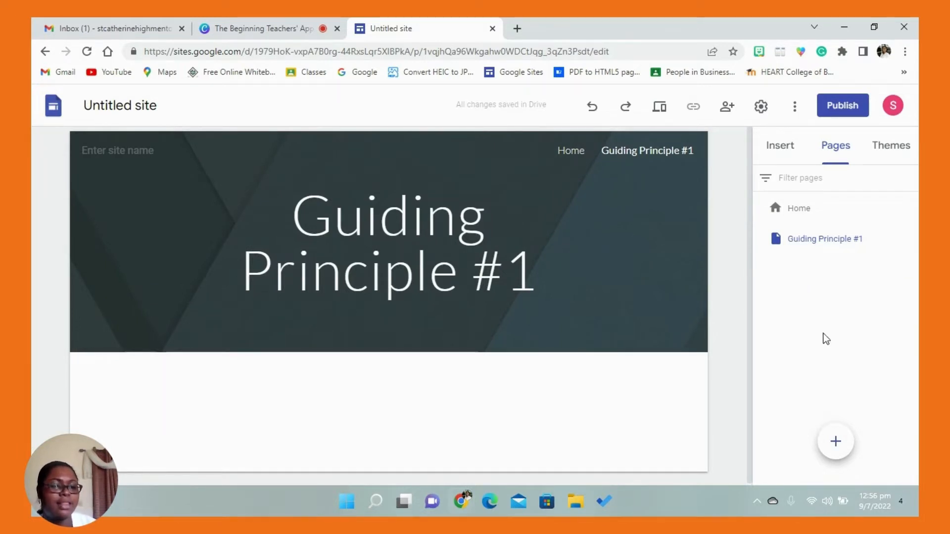
{"action": "left_click", "coordinate": [835, 441]}
{"action": "type", "text": "Guiding P"}
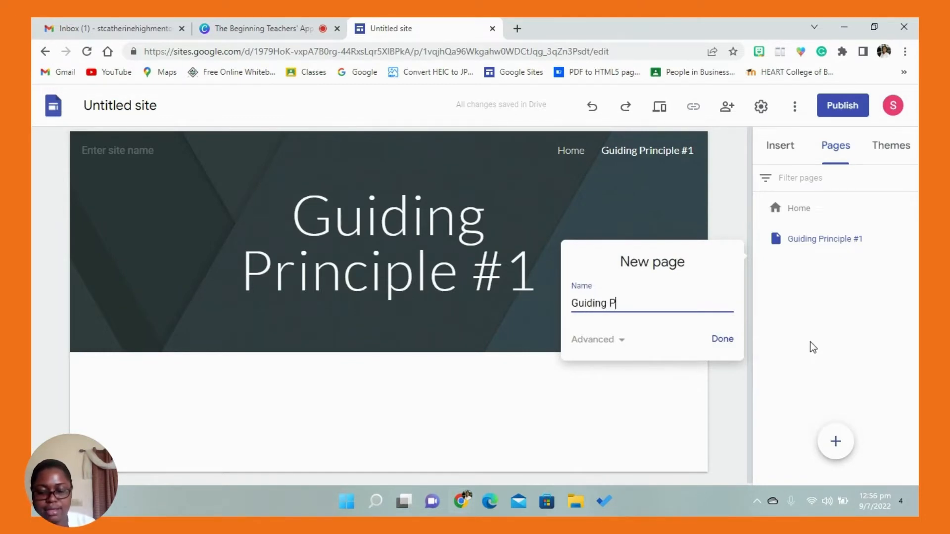
{"action": "type", "text": "rinciple #2"}
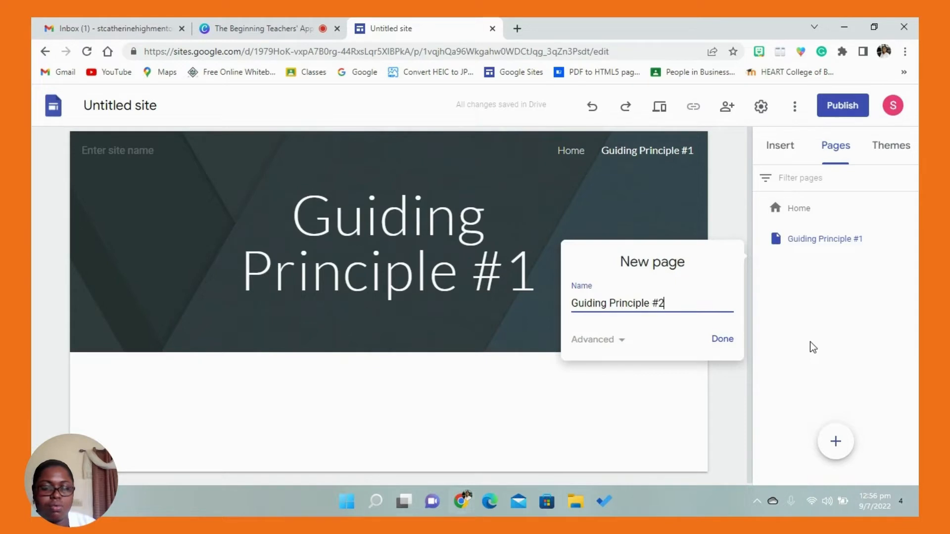
{"action": "left_click", "coordinate": [730, 342]}
- Add a new page named Guiding Principle #3 to the site
{"action": "mouse_move", "coordinate": [836, 440]}
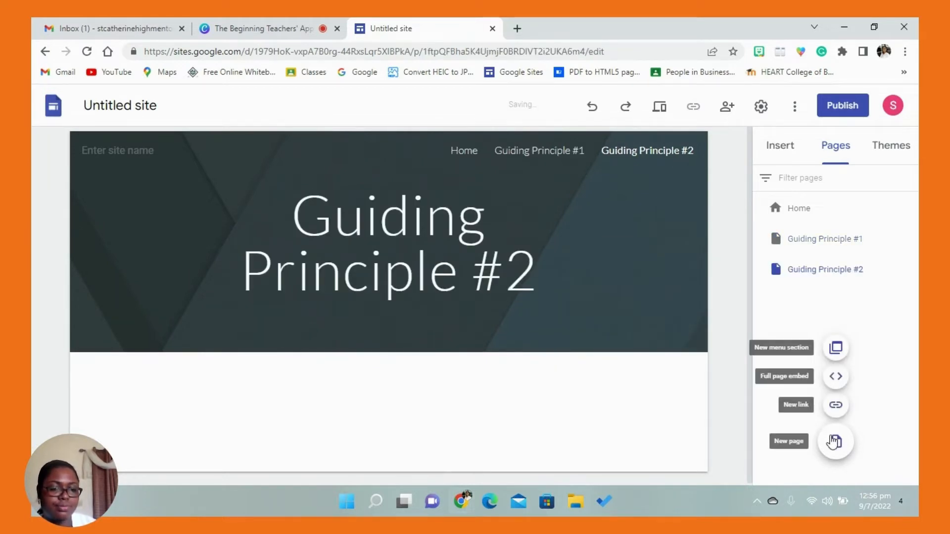
{"action": "left_click", "coordinate": [835, 441]}
{"action": "type", "text": "G"}
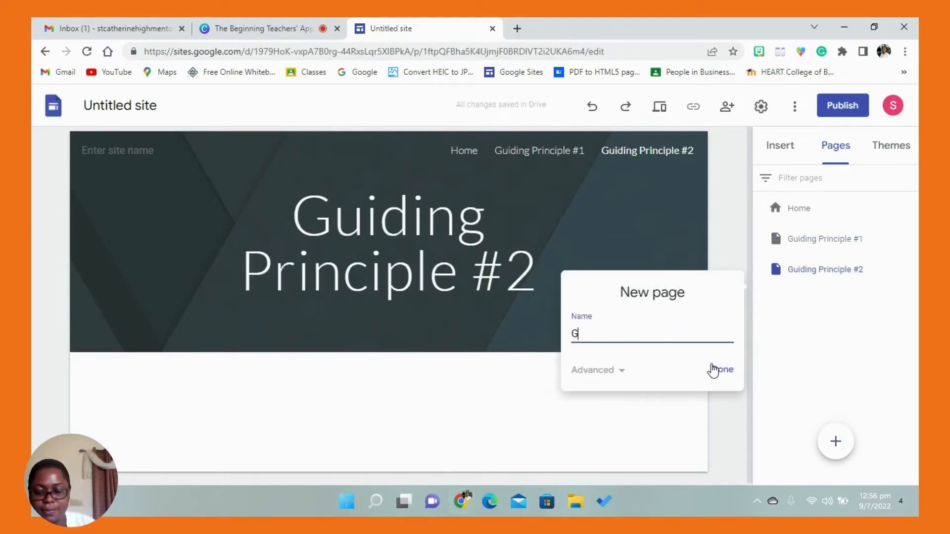
{"action": "type", "text": "uiding Principle"}
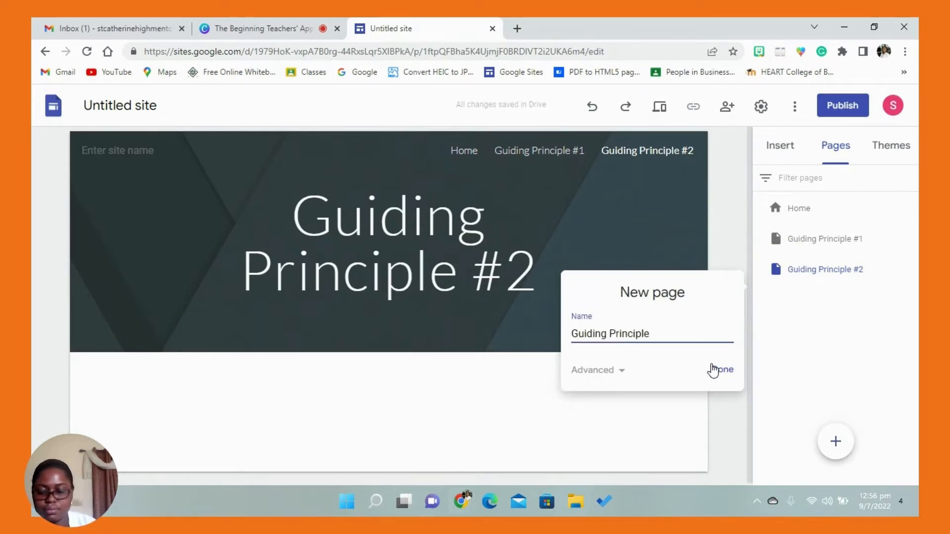
{"action": "type", "text": " 33"}
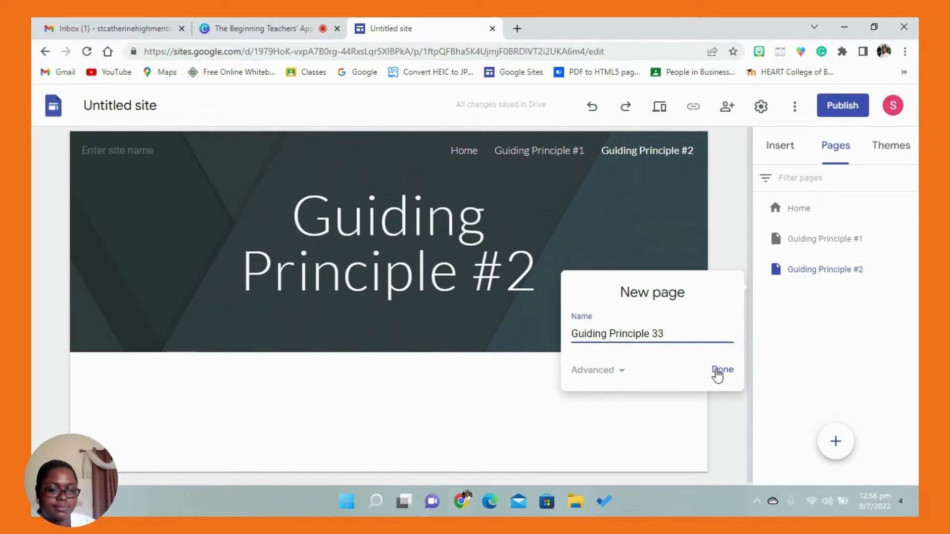
{"action": "key", "text": "BackSpace"}
{"action": "key", "text": "BackSpace"}
{"action": "type", "text": "#3"}
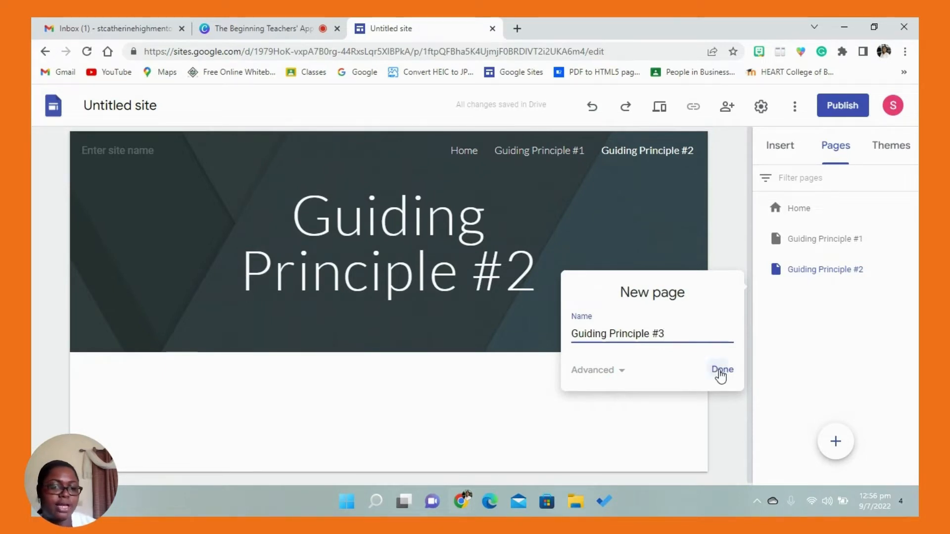
{"action": "left_click", "coordinate": [721, 374]}
- Add a new page named Guiding Principle #4 to the site
{"action": "mouse_move", "coordinate": [841, 438]}
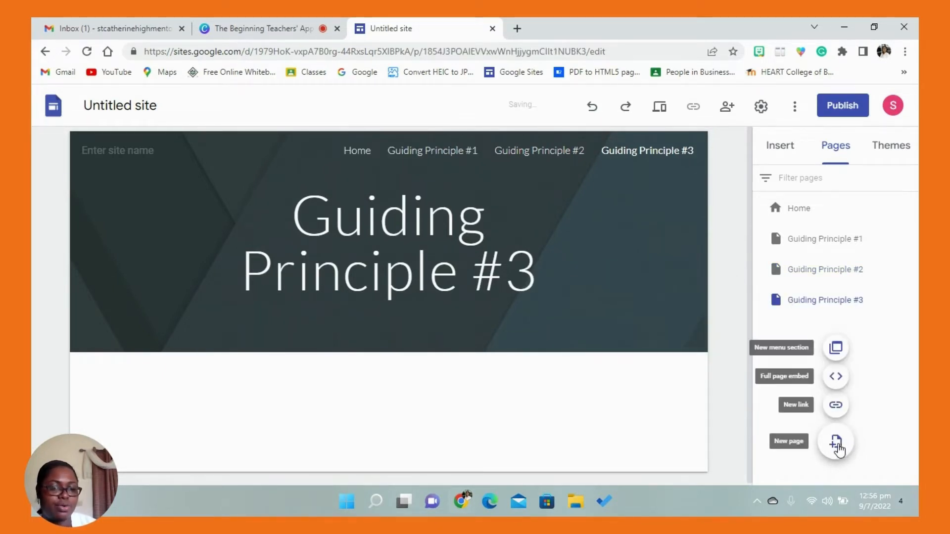
{"action": "left_click", "coordinate": [840, 447]}
{"action": "type", "text": "Gu"}
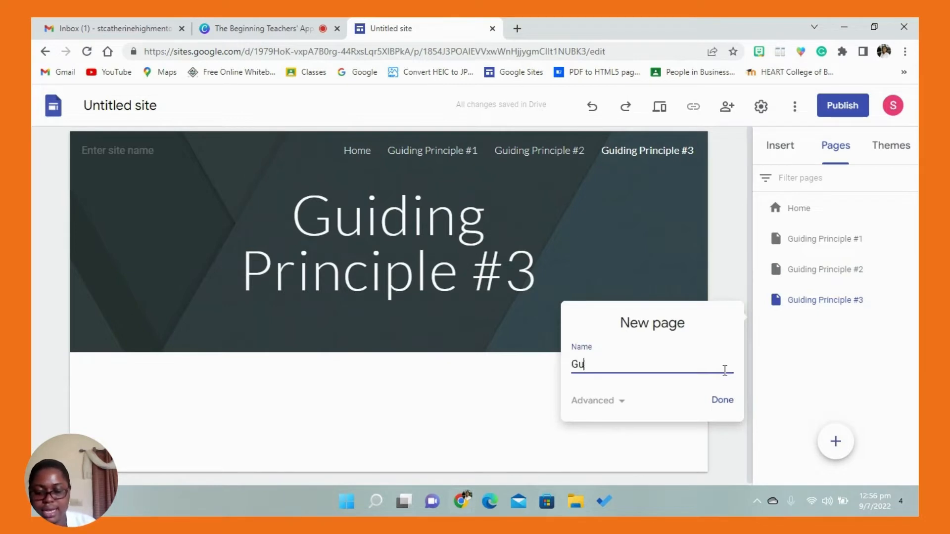
{"action": "type", "text": "iding Principle #4"}
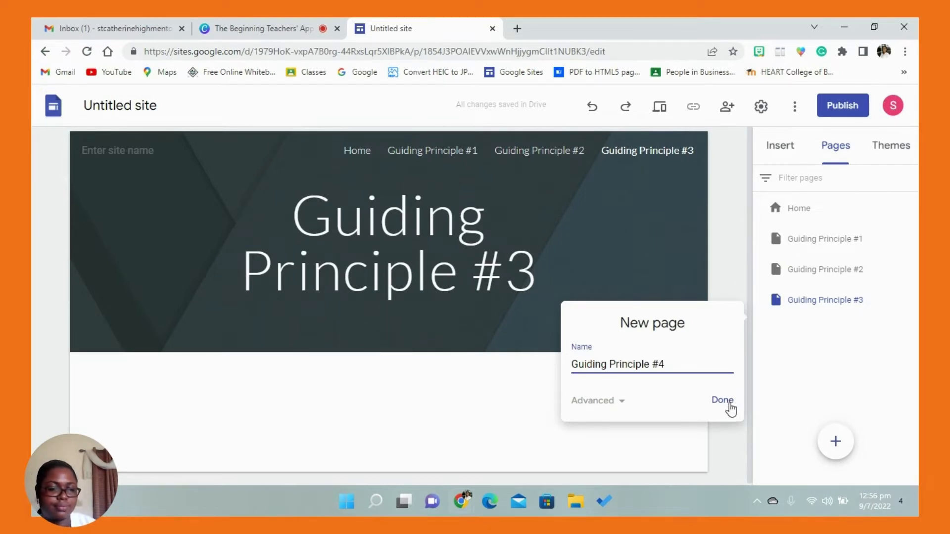
{"action": "left_click", "coordinate": [725, 401]}
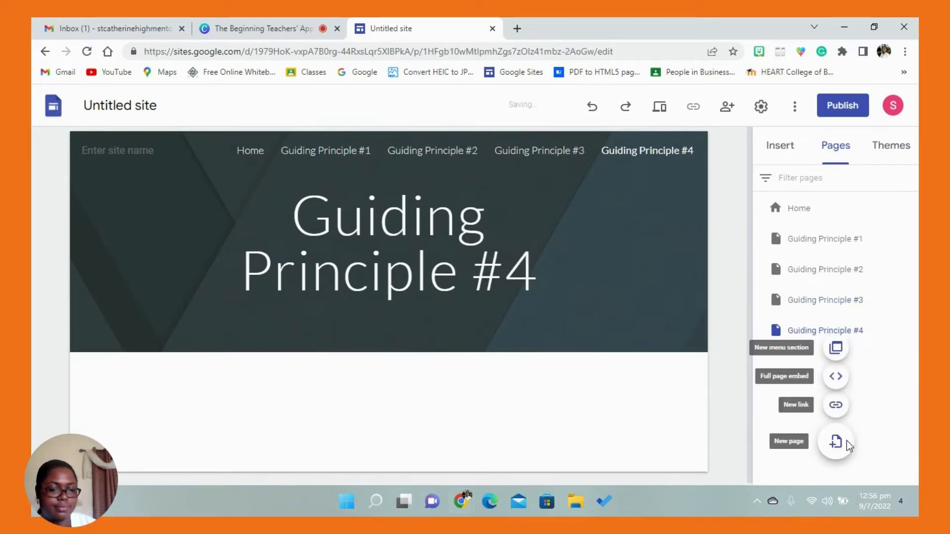
- Add a new page named Guiding Principle #5 to the site
{"action": "left_click", "coordinate": [841, 441]}
{"action": "type", "text": "Guidi"}
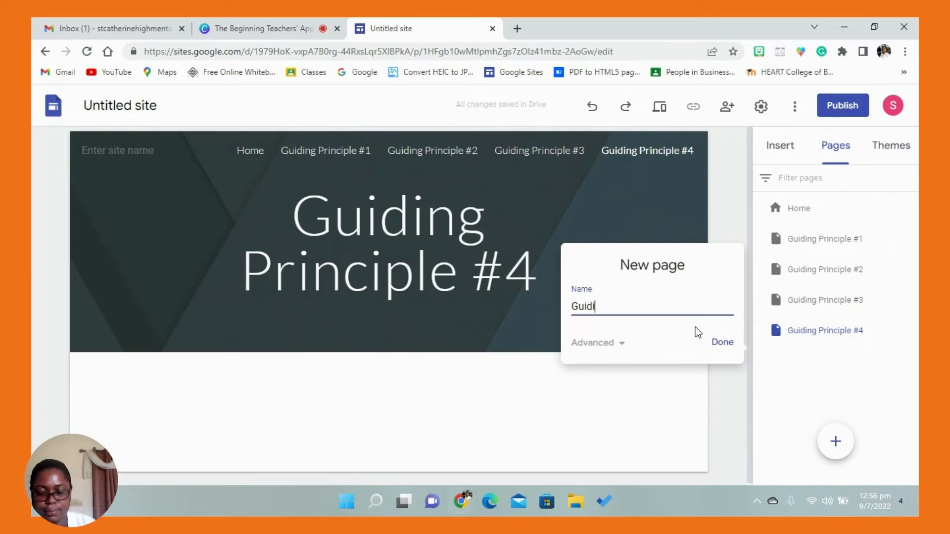
{"action": "type", "text": "ng Principle #5"}
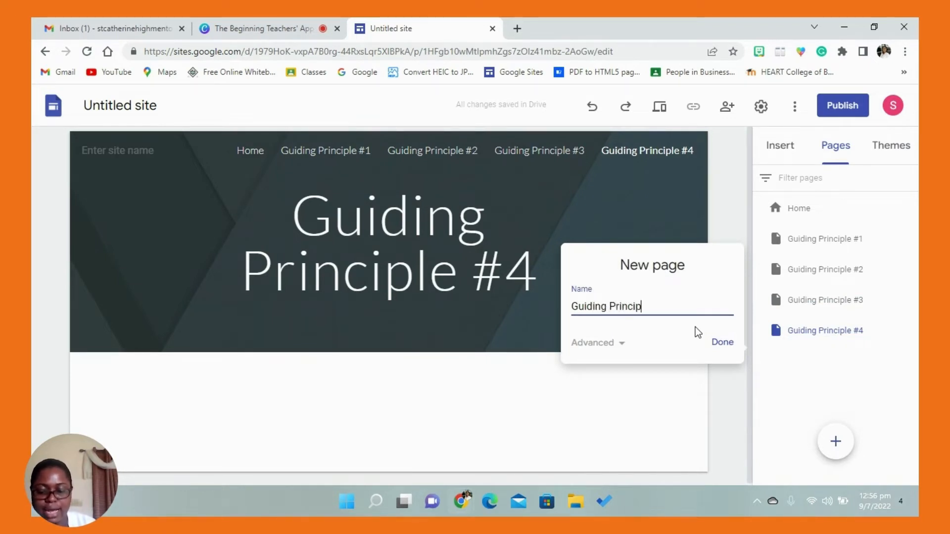
{"action": "left_click", "coordinate": [721, 340]}
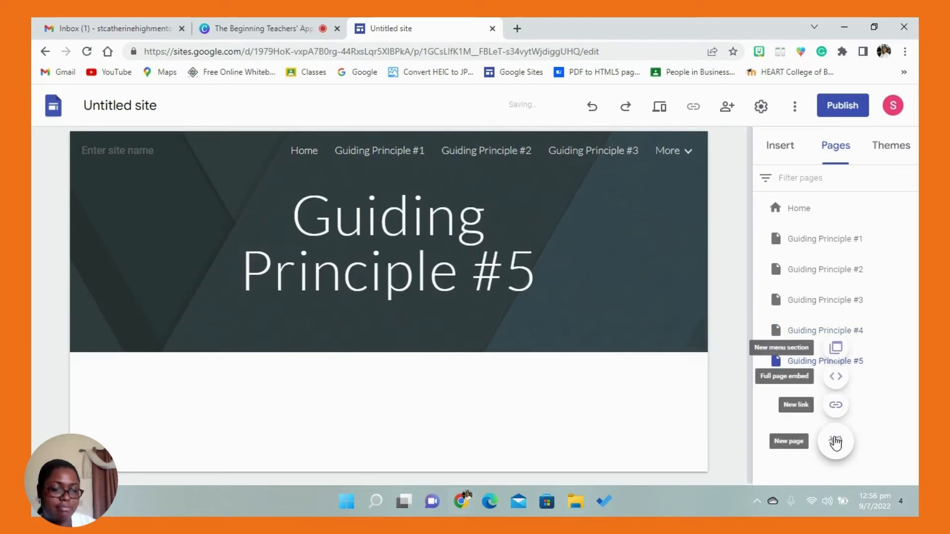
- Add a new page named Guiding Principle #6 to the site
{"action": "left_click", "coordinate": [837, 441]}
{"action": "type", "text": "Guiding"}
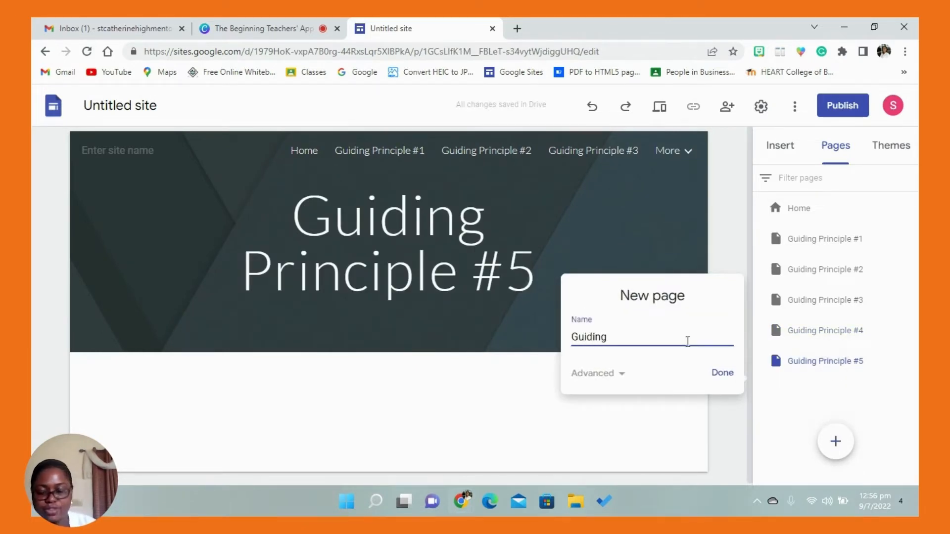
{"action": "type", "text": " Princiu"}
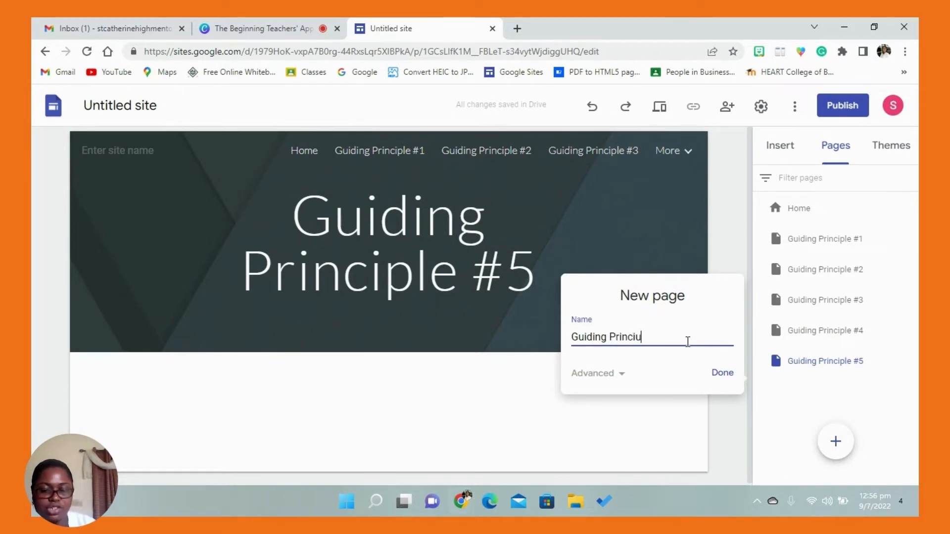
{"action": "key", "text": "BackSpace"}
{"action": "type", "text": "ple"}
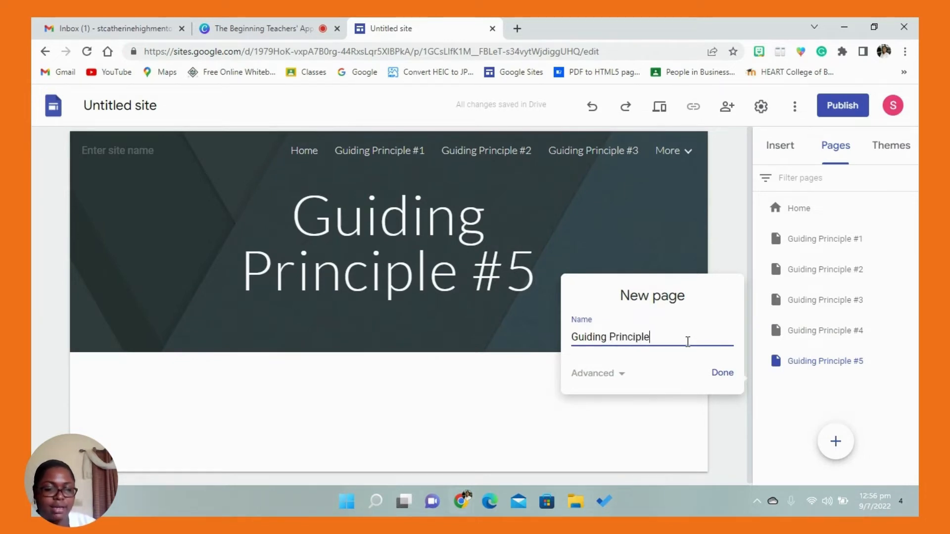
{"action": "type", "text": " #6"}
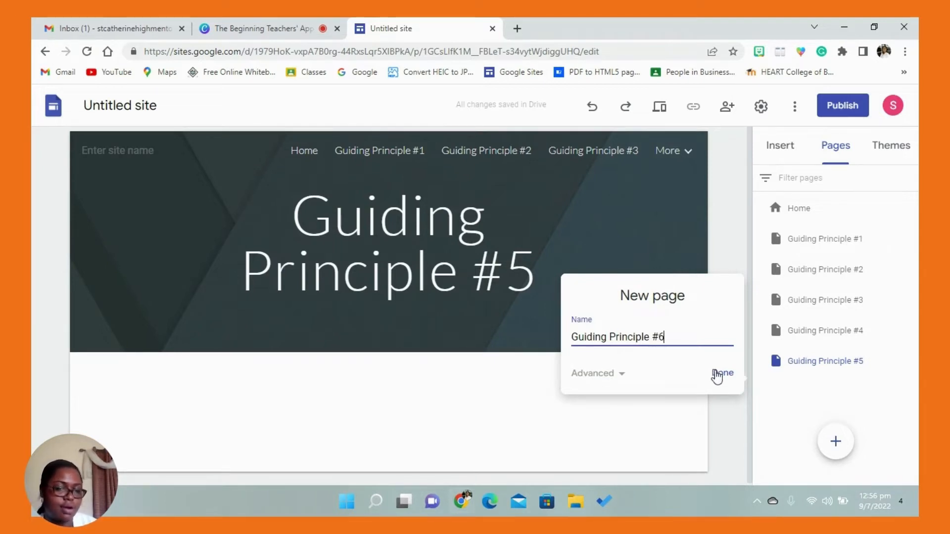
{"action": "left_click", "coordinate": [717, 375]}
- Look through the Home, Guiding Principle #1 and Guiding Principle #2 pages and the available site themes
{"action": "left_click", "coordinate": [790, 212]}
{"action": "left_click", "coordinate": [810, 247]}
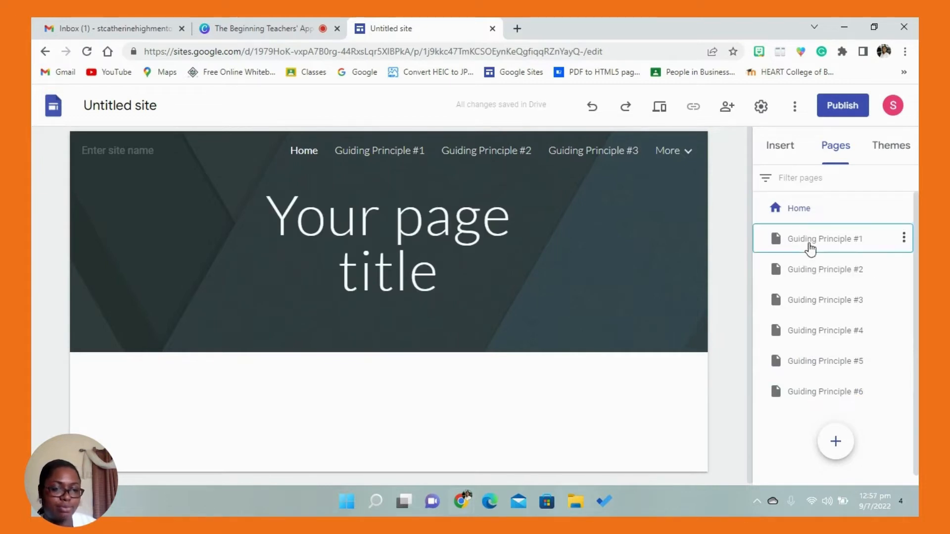
{"action": "left_click", "coordinate": [820, 281]}
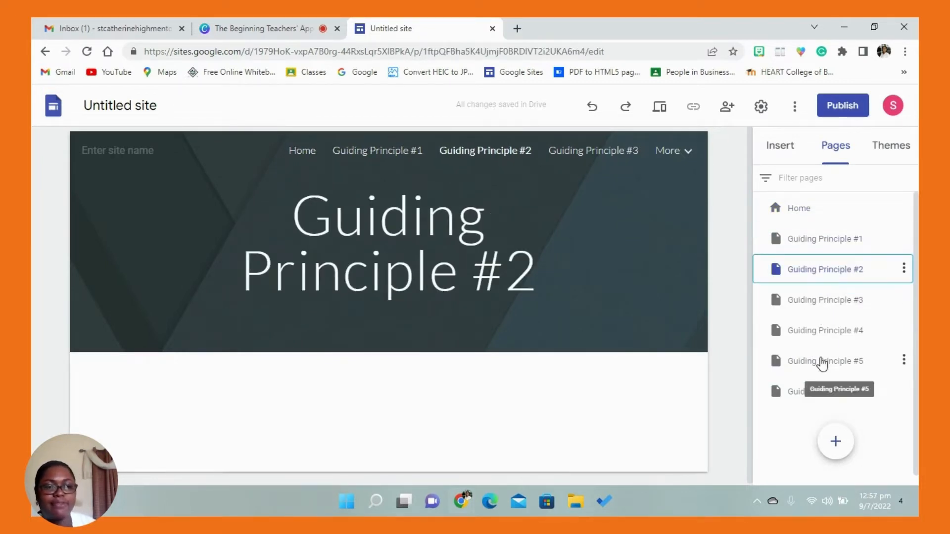
{"action": "left_click", "coordinate": [889, 157]}
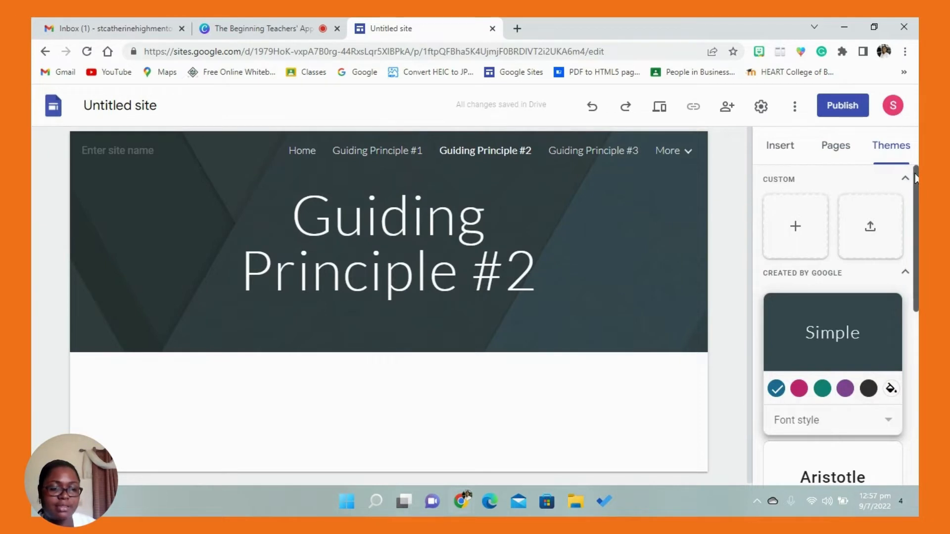
{"action": "scroll", "coordinate": [913, 212], "scroll_direction": "down", "scroll_amount": 1}
{"action": "left_click_drag", "start_coordinate": [913, 211], "coordinate": [904, 359]}
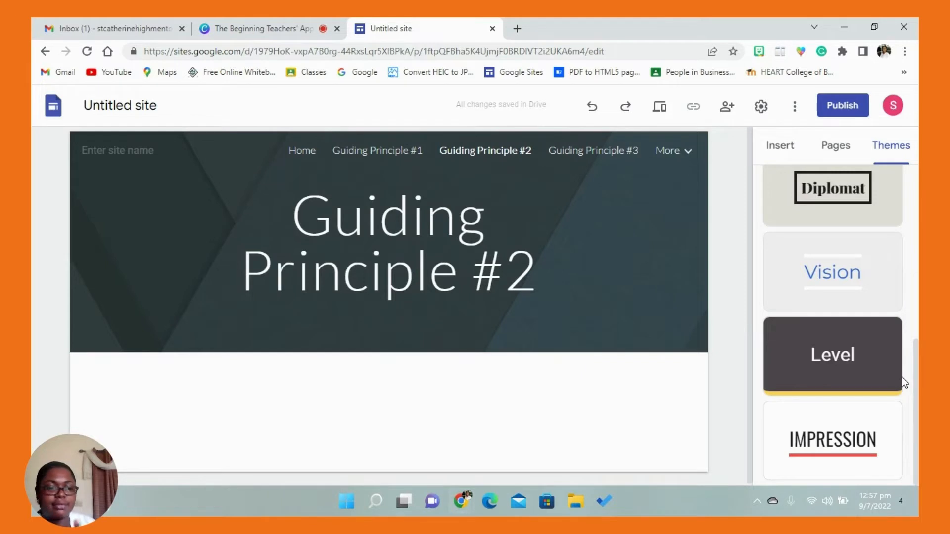
{"action": "left_click", "coordinate": [780, 147]}
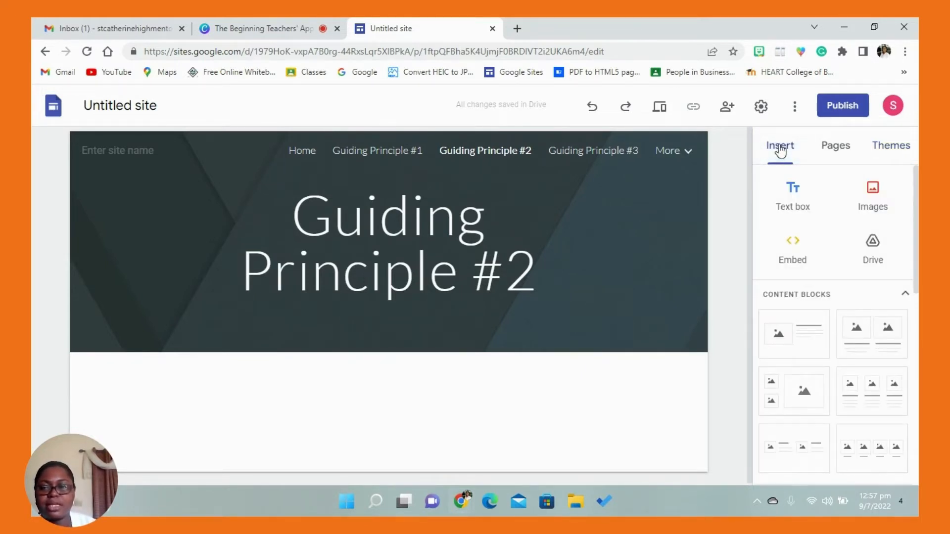
- Name the untitled site document St. Catherine High School Mentors
{"action": "left_click", "coordinate": [105, 106]}
{"action": "type", "text": "St"}
{"action": "type", "text": ". Cathe"}
{"action": "type", "text": "rine High S"}
{"action": "type", "text": "chool M"}
{"action": "type", "text": "entors"}
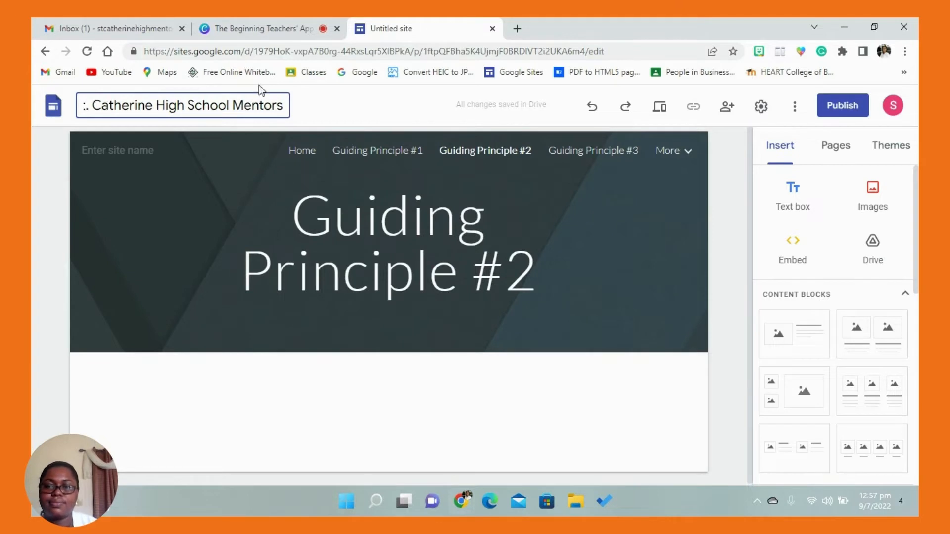
{"action": "left_click", "coordinate": [313, 111]}
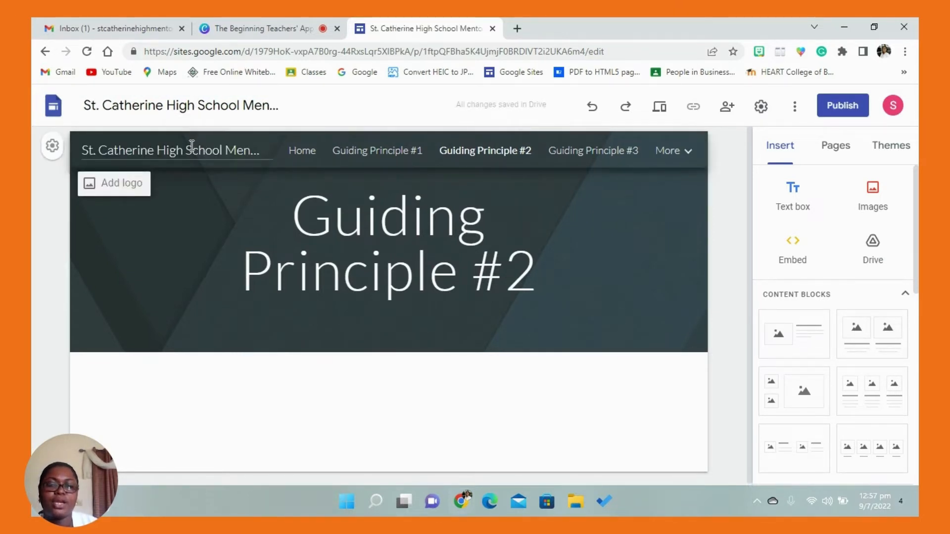
- Upload SCHS MENTORS.png from the HOME PAGE folder as the site's logo and close the brand image settings
{"action": "left_click", "coordinate": [108, 188]}
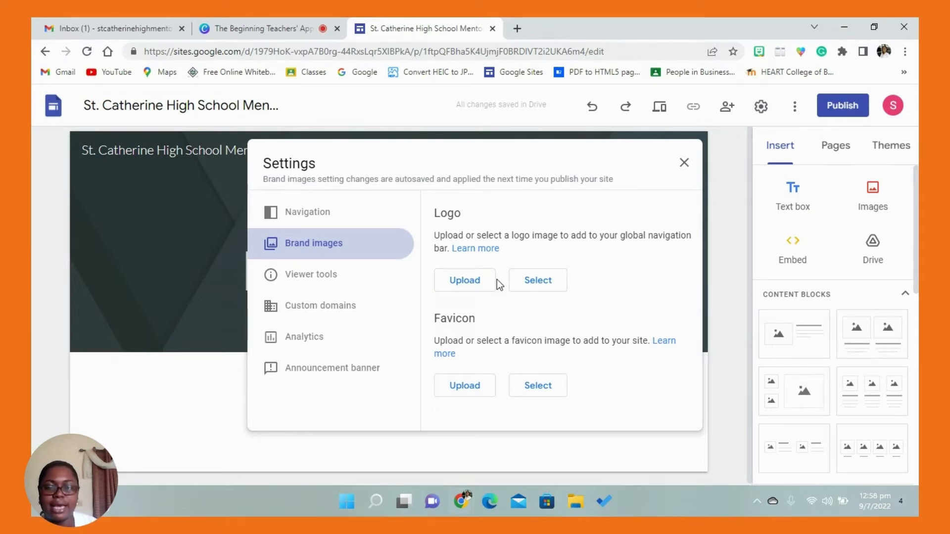
{"action": "left_click", "coordinate": [477, 286]}
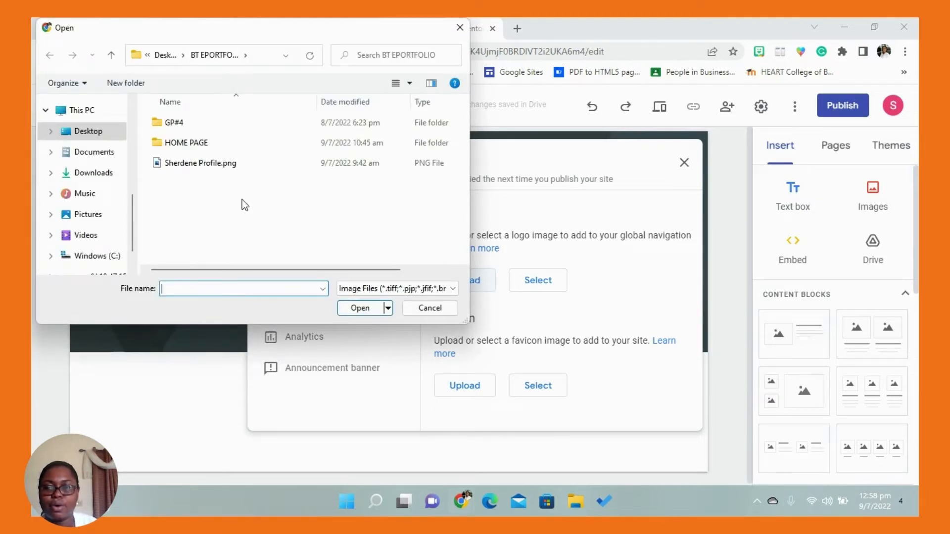
{"action": "double_click", "coordinate": [185, 143]}
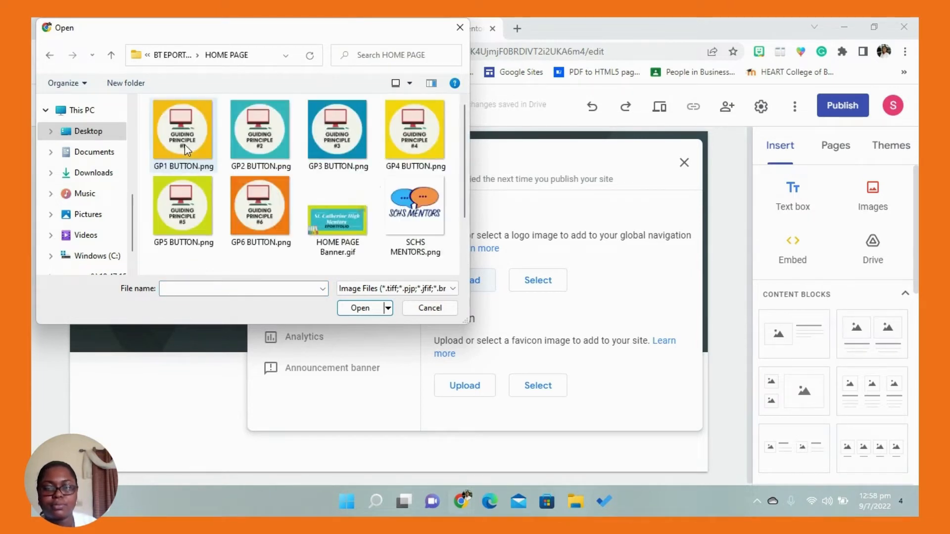
{"action": "left_click", "coordinate": [410, 207]}
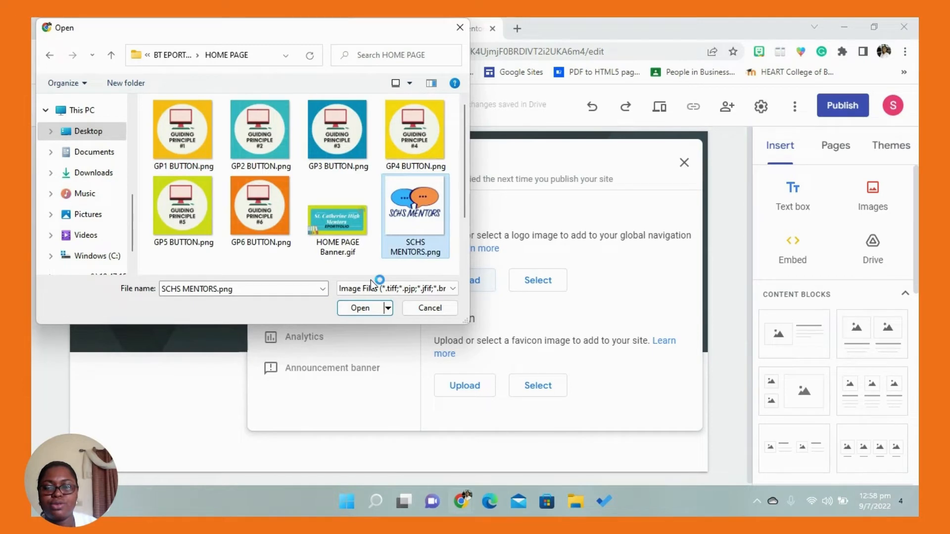
{"action": "left_click", "coordinate": [354, 308]}
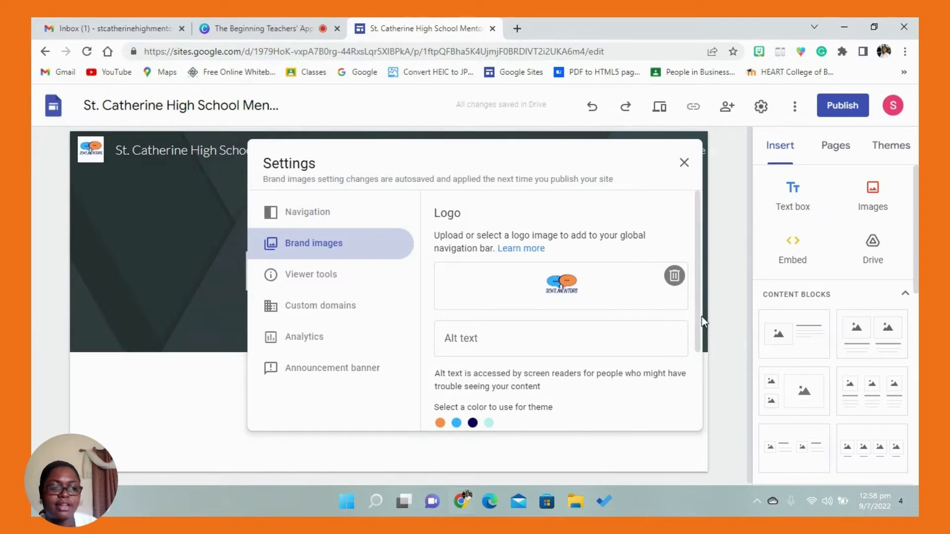
{"action": "left_click_drag", "start_coordinate": [698, 314], "coordinate": [699, 399]}
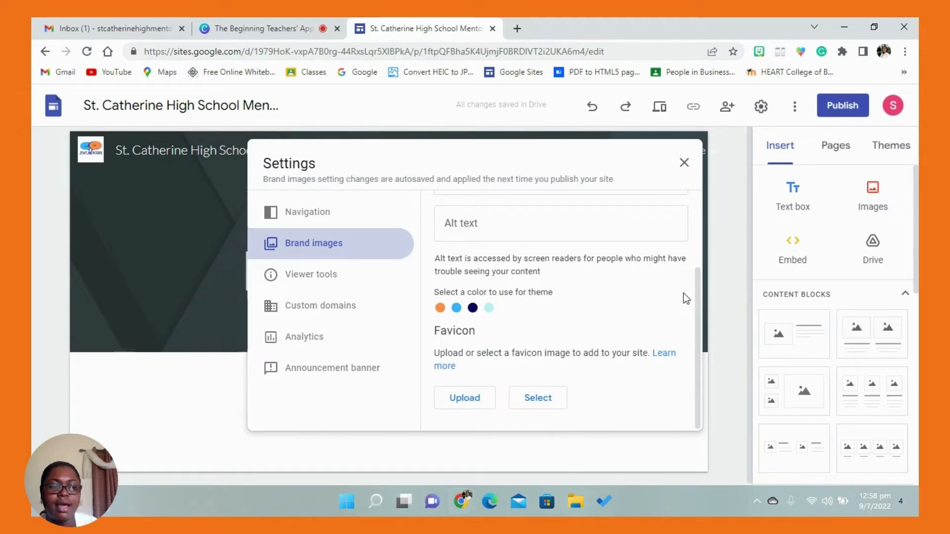
{"action": "left_click_drag", "start_coordinate": [700, 296], "coordinate": [693, 184]}
{"action": "left_click", "coordinate": [686, 165]}
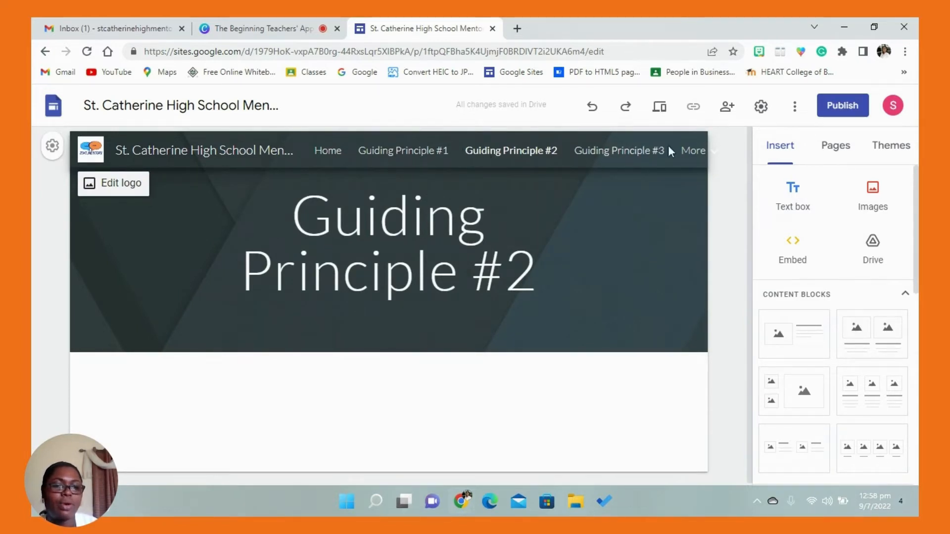
- Change the site's navigation mode to Side in the navigation settings
{"action": "mouse_move", "coordinate": [693, 151]}
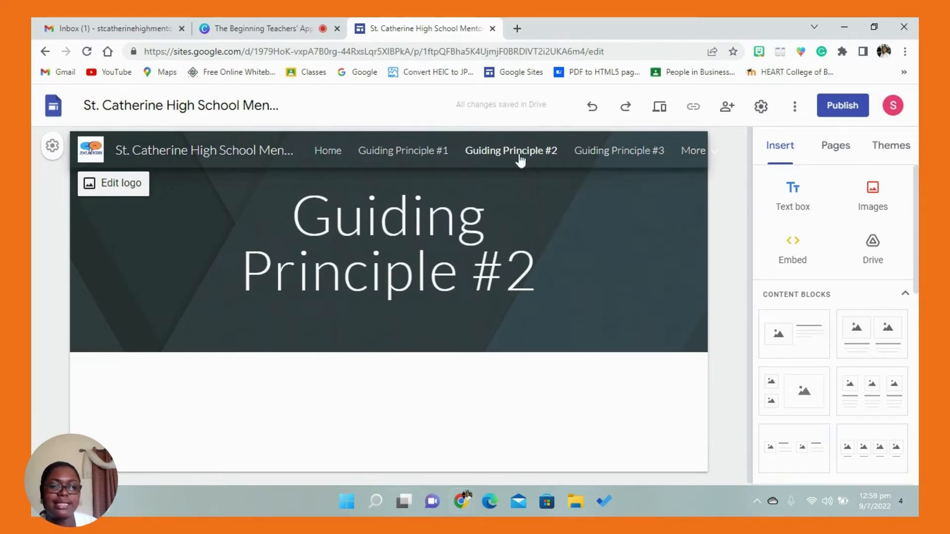
{"action": "left_click", "coordinate": [53, 146]}
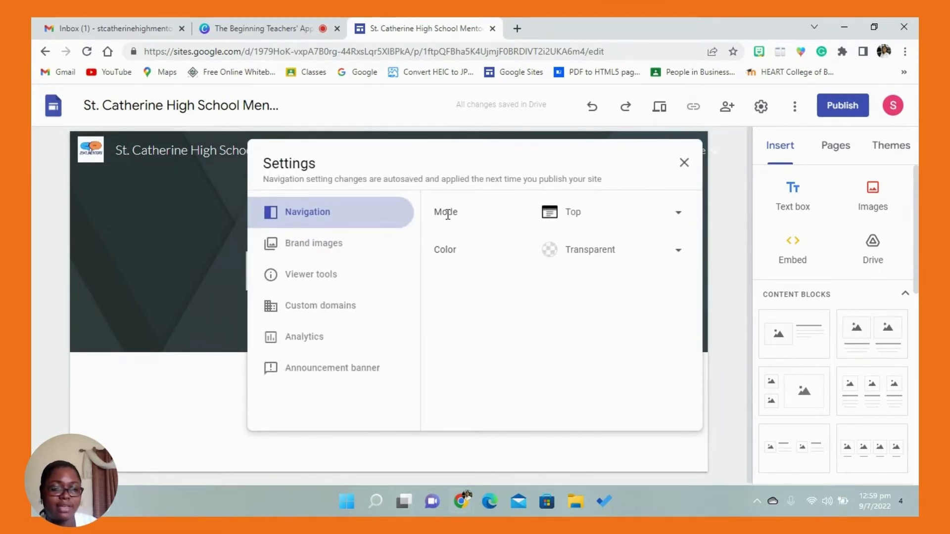
{"action": "left_click", "coordinate": [678, 217]}
{"action": "left_click", "coordinate": [592, 244]}
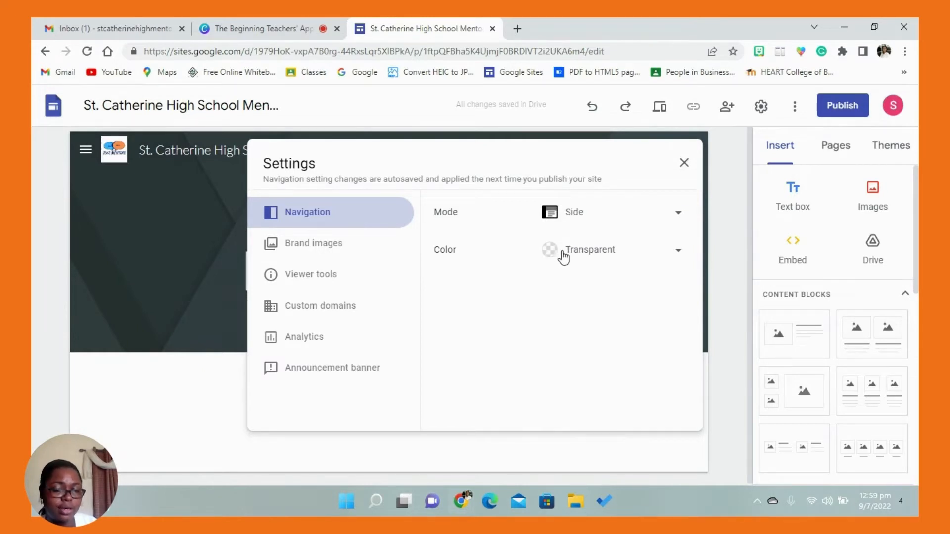
- Try White and Black as the navigation colour, settle on White, and close the settings
{"action": "left_click", "coordinate": [679, 256]}
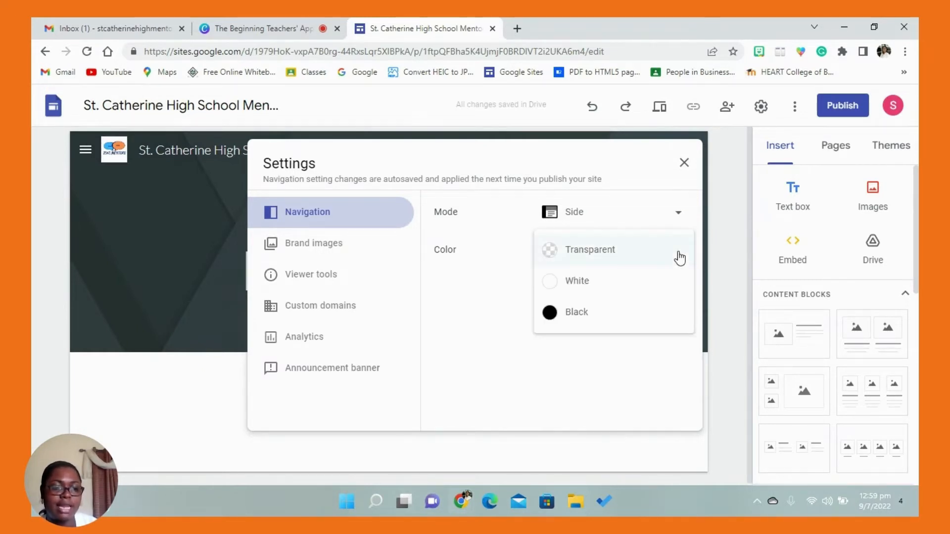
{"action": "left_click", "coordinate": [590, 286]}
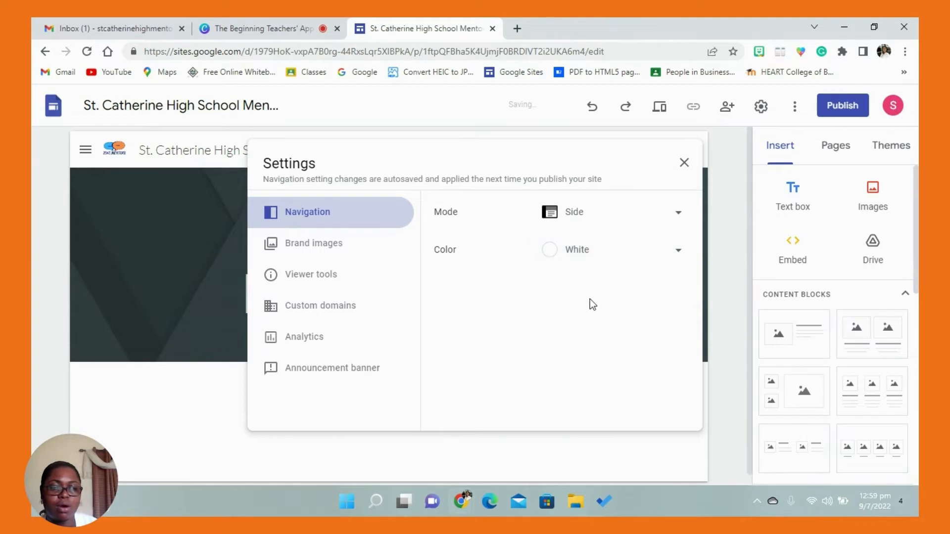
{"action": "left_click", "coordinate": [605, 256]}
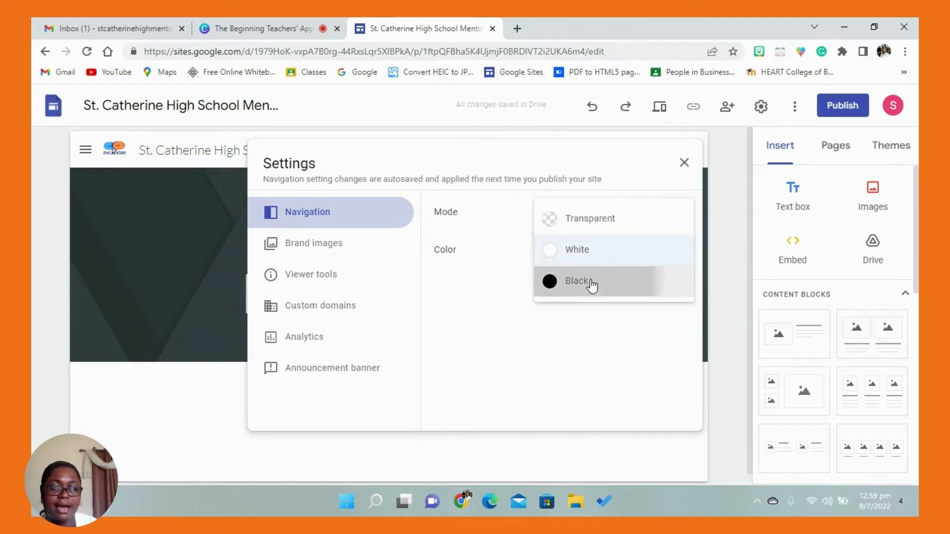
{"action": "left_click", "coordinate": [592, 282]}
{"action": "left_click", "coordinate": [589, 253]}
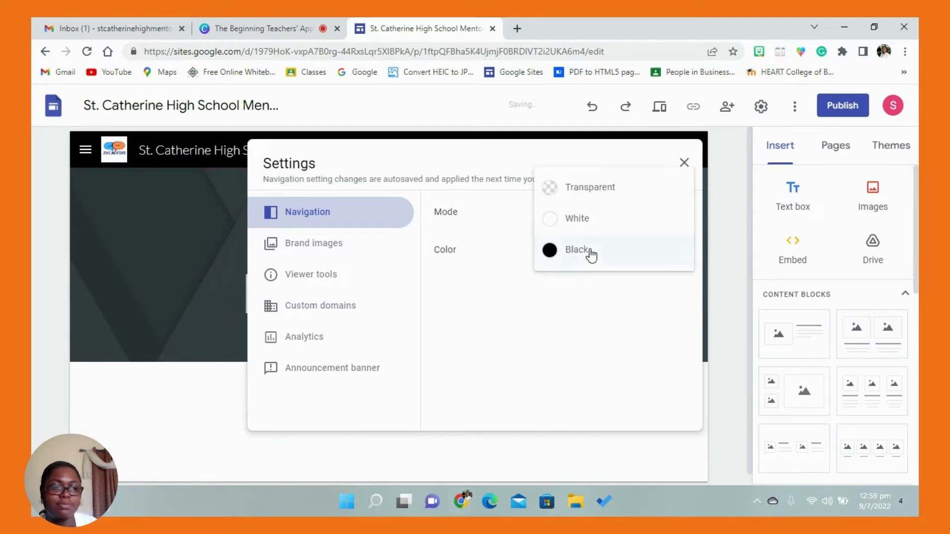
{"action": "left_click", "coordinate": [583, 225]}
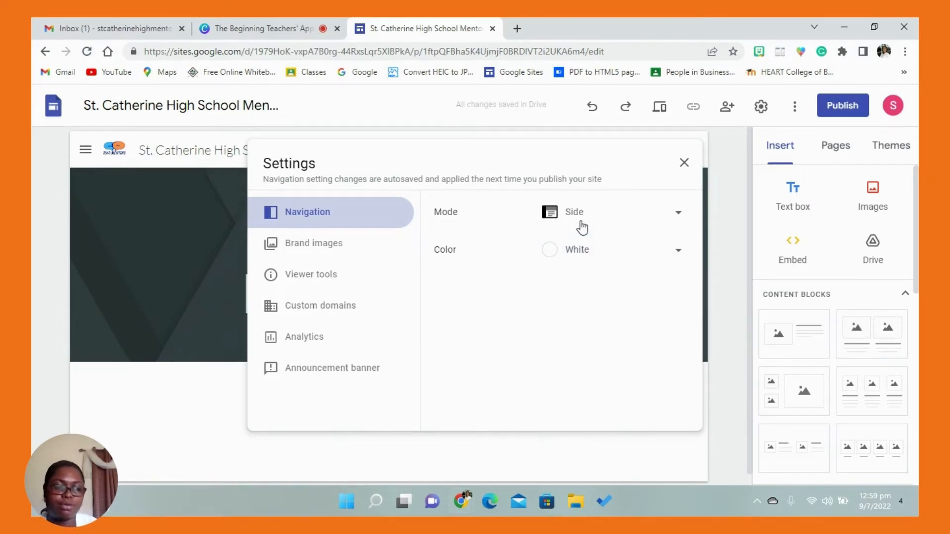
{"action": "left_click", "coordinate": [686, 163]}
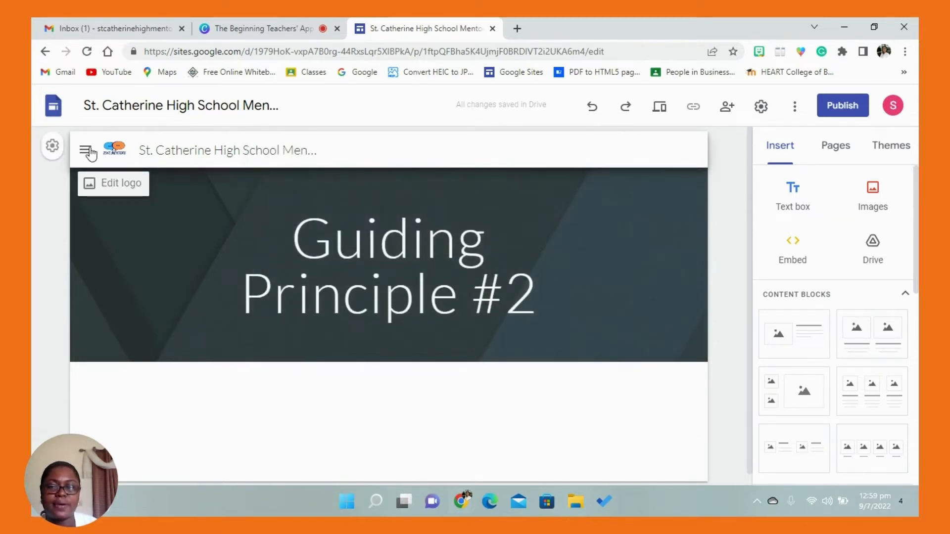
- Examine the side navigation menu and the Home, Guiding Principle #1 and Guiding Principle #2 pages, ending on the Home page
{"action": "left_click", "coordinate": [87, 151]}
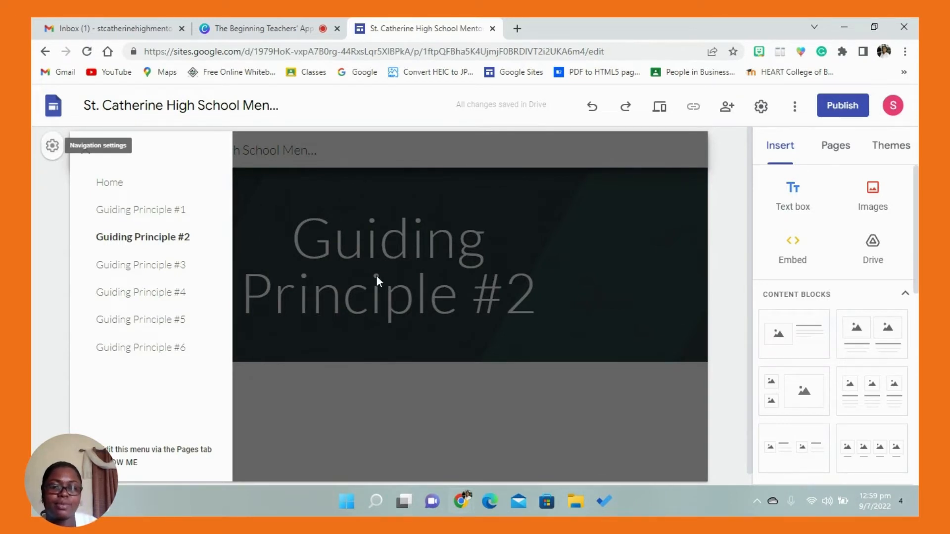
{"action": "left_click", "coordinate": [457, 408]}
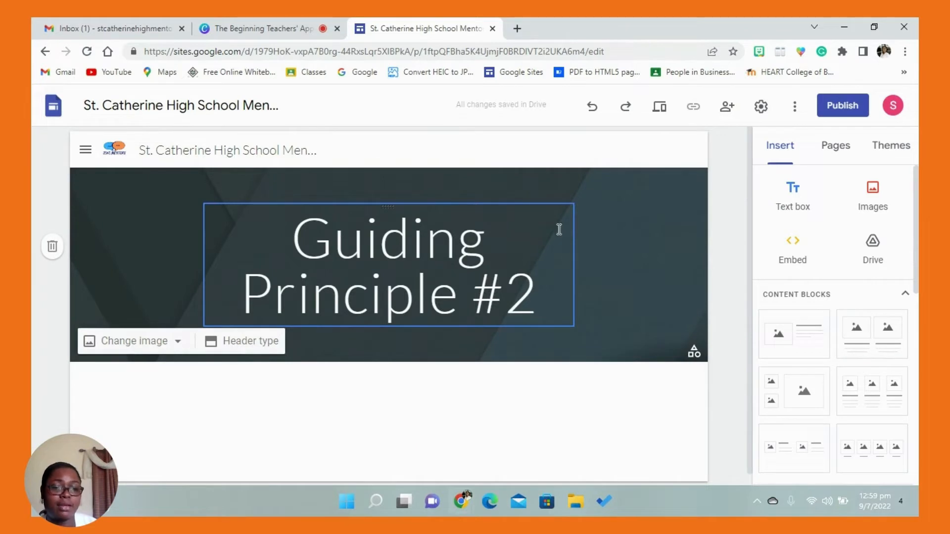
{"action": "left_click", "coordinate": [837, 153]}
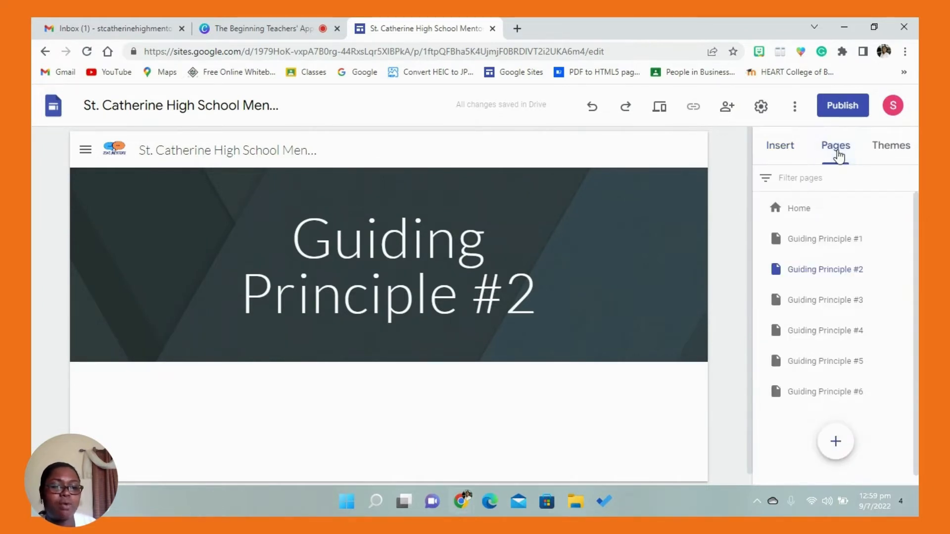
{"action": "left_click", "coordinate": [800, 213]}
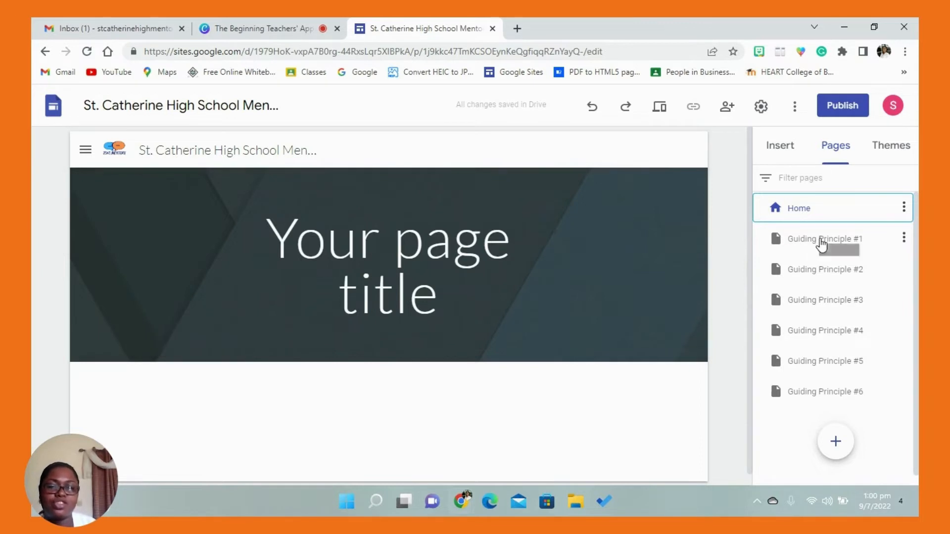
{"action": "left_click", "coordinate": [821, 243]}
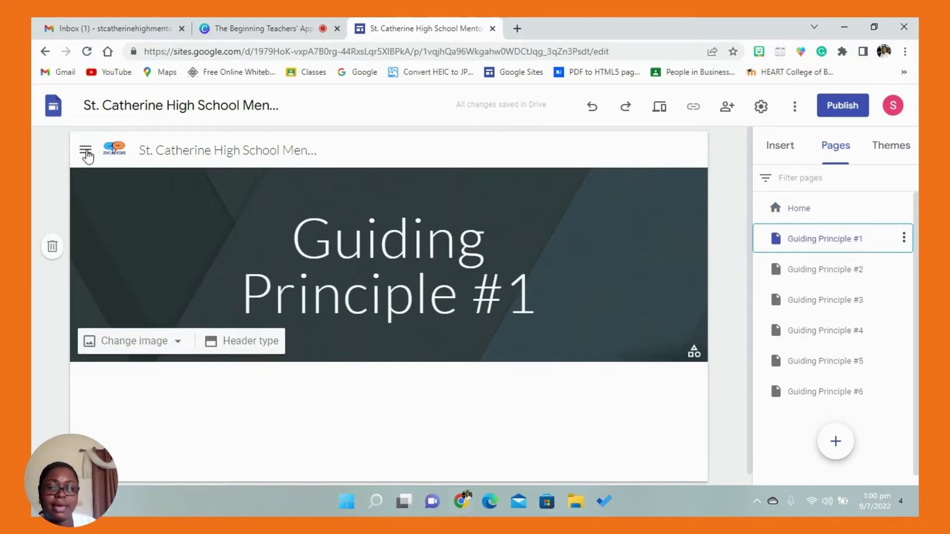
{"action": "left_click", "coordinate": [87, 150]}
{"action": "left_click", "coordinate": [86, 151]}
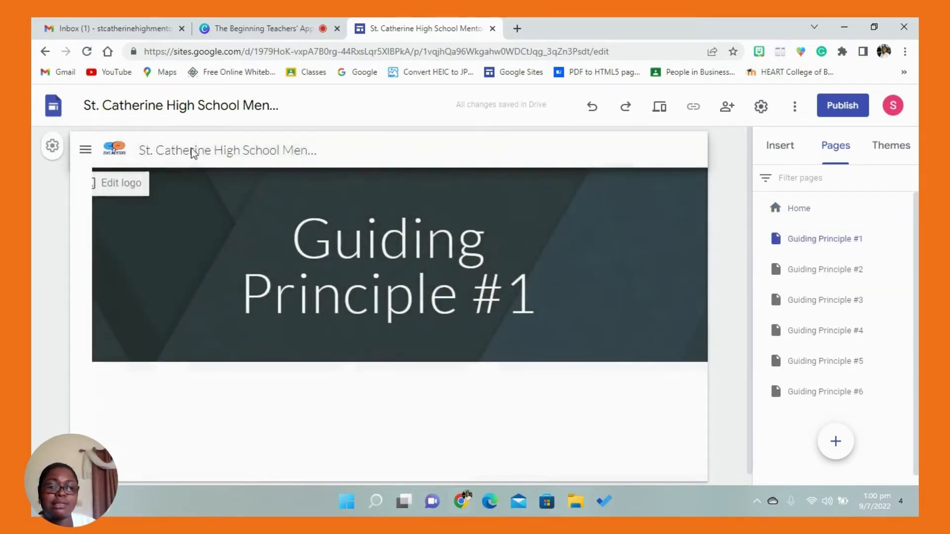
{"action": "left_click", "coordinate": [844, 272]}
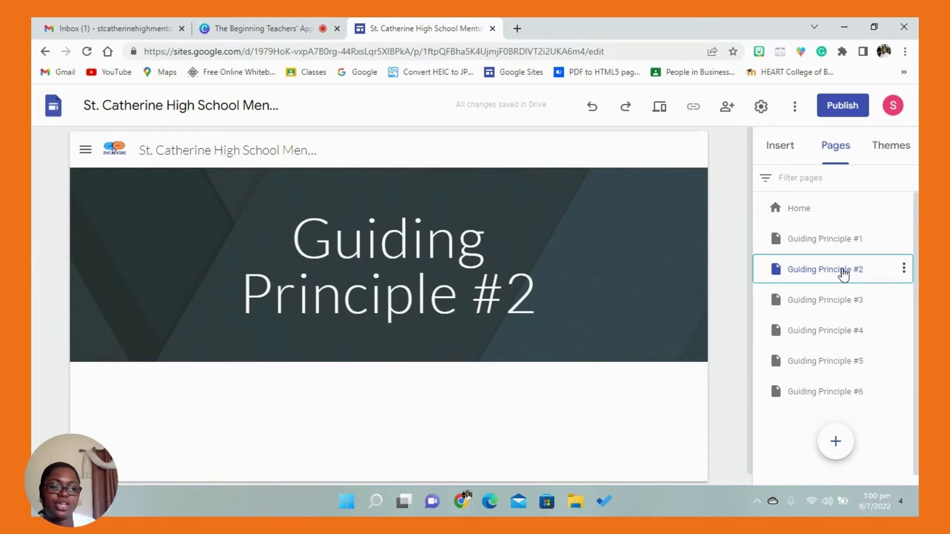
{"action": "left_click", "coordinate": [805, 213]}
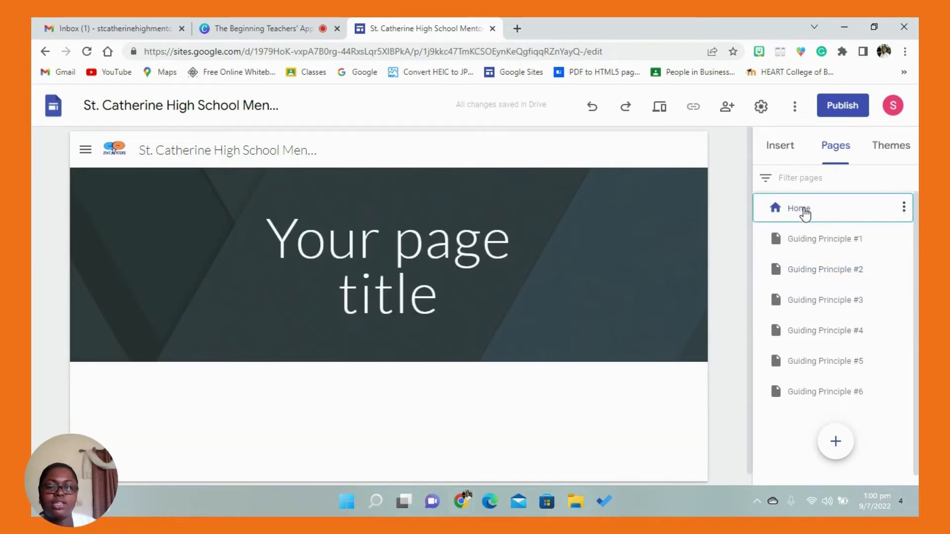
{"action": "mouse_move", "coordinate": [698, 248]}
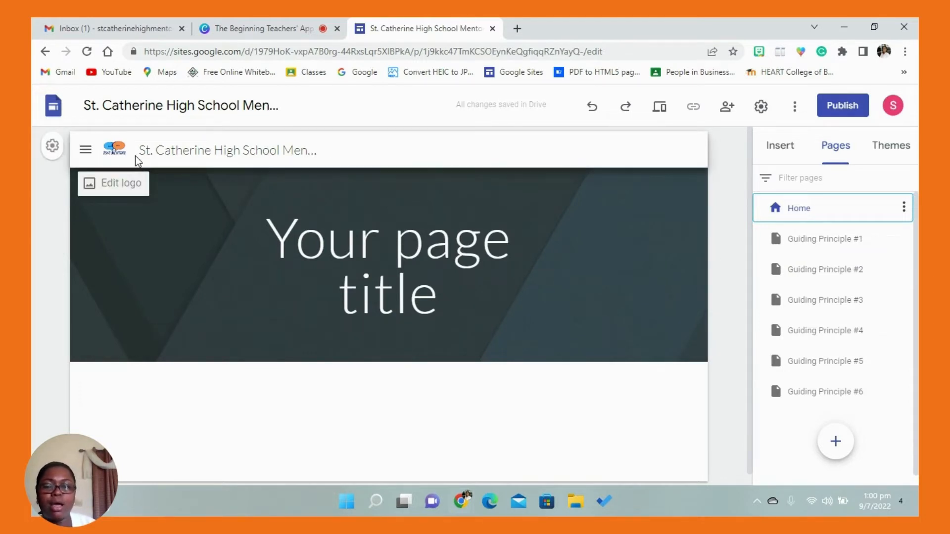
{"action": "mouse_move", "coordinate": [418, 294]}
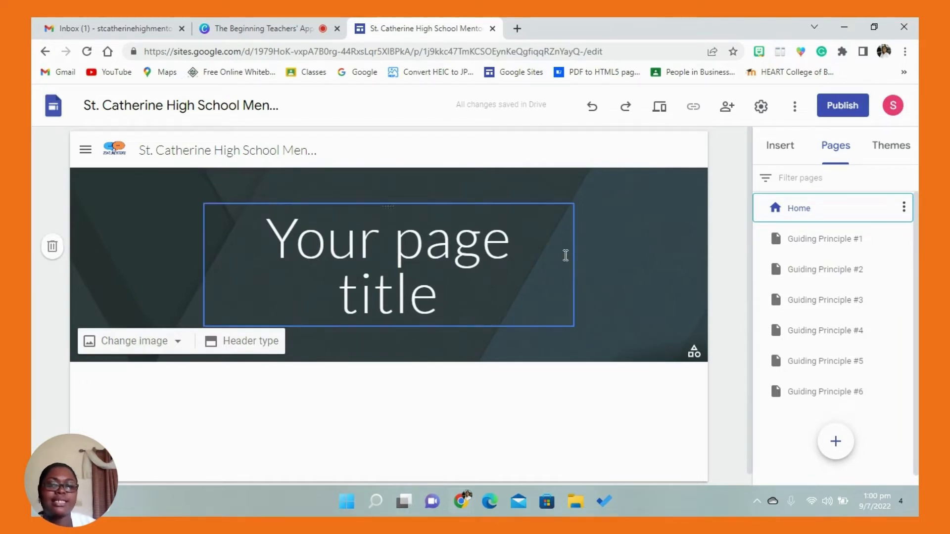
- Replace the Home page header image with the HOME PAGE banner from the EPORTFOLIO MATERIALS > HOME PAGE folder in Google Drive
{"action": "left_click", "coordinate": [436, 241]}
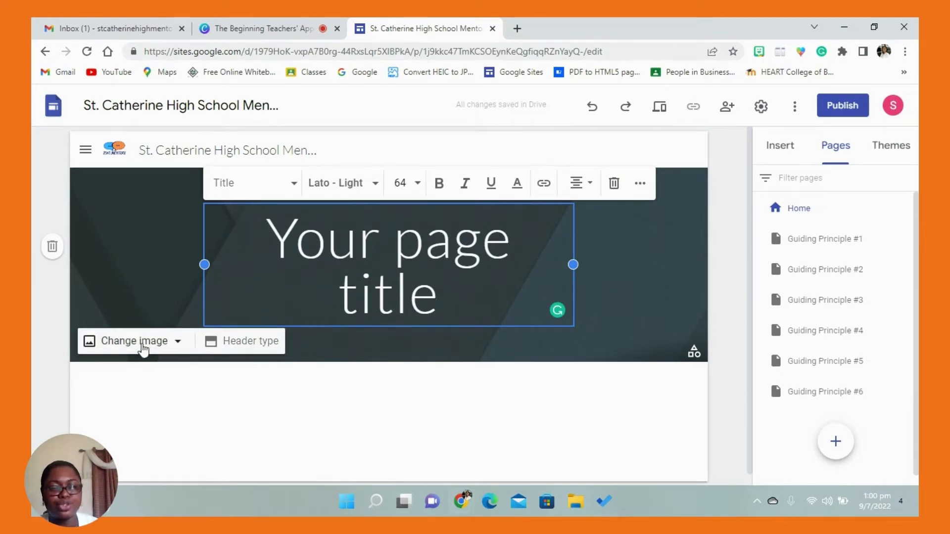
{"action": "left_click", "coordinate": [173, 348]}
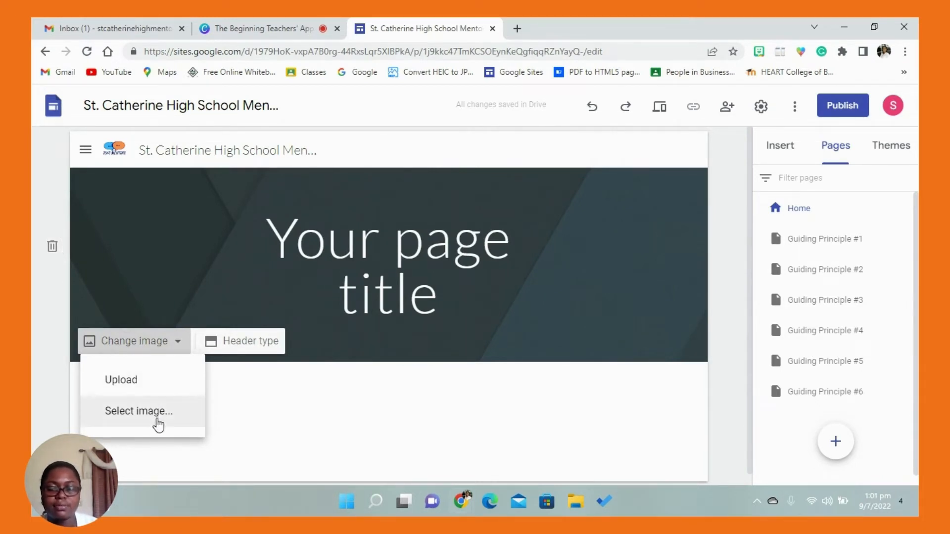
{"action": "left_click", "coordinate": [158, 421]}
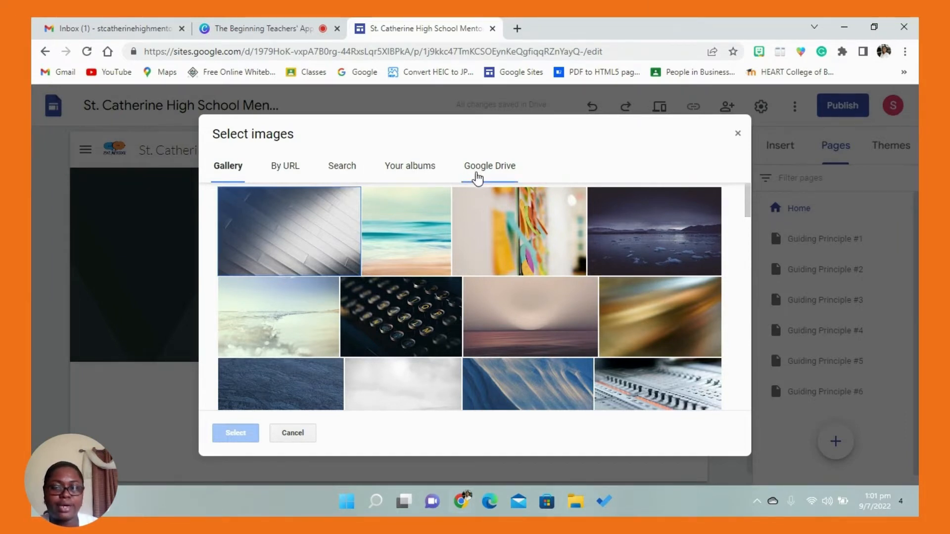
{"action": "left_click", "coordinate": [477, 177]}
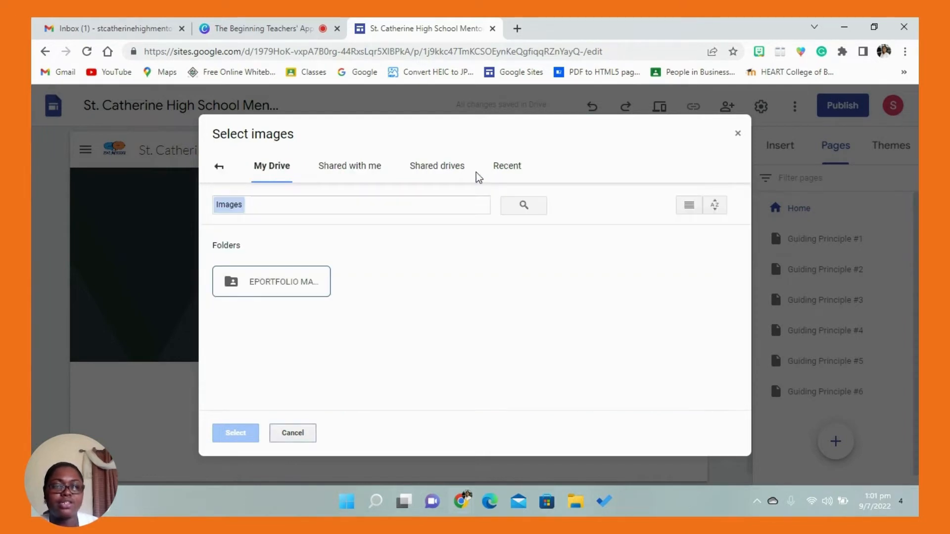
{"action": "double_click", "coordinate": [303, 280]}
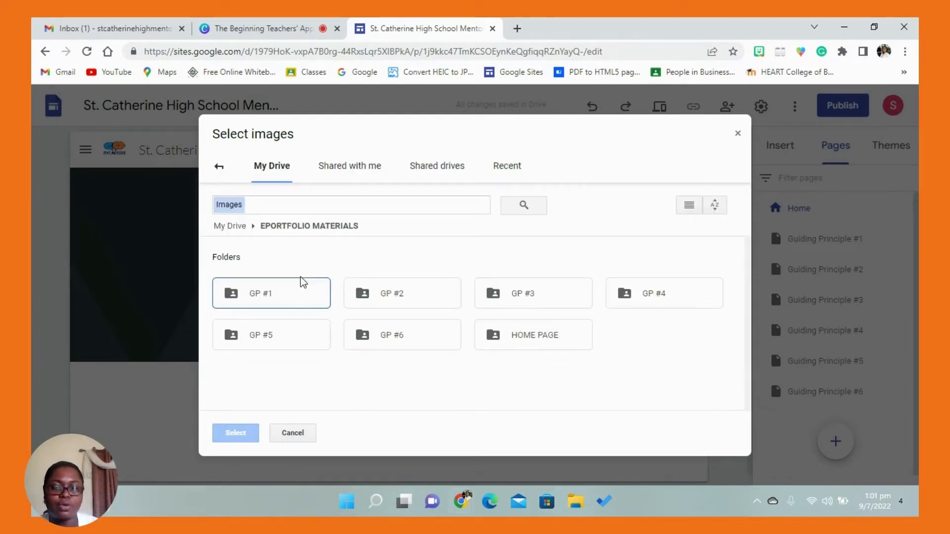
{"action": "double_click", "coordinate": [539, 343]}
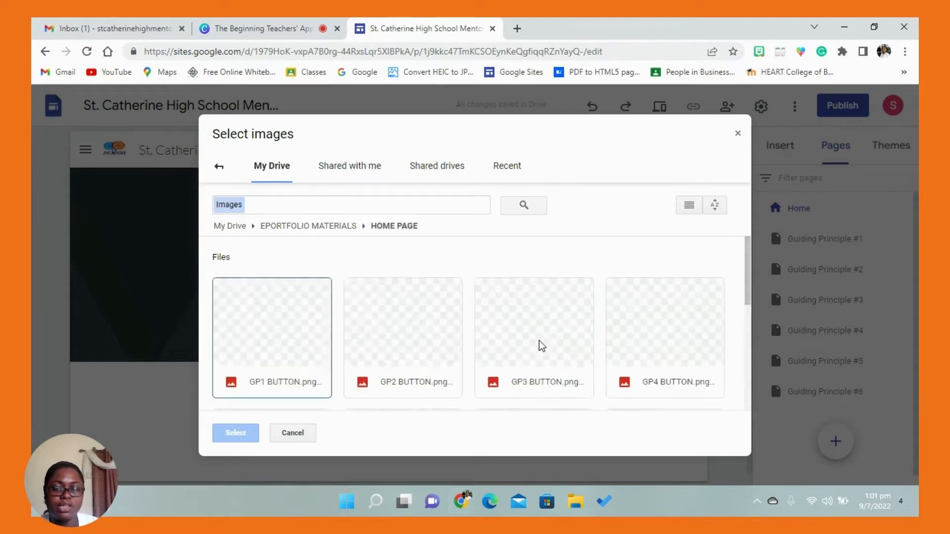
{"action": "left_click_drag", "start_coordinate": [746, 254], "coordinate": [744, 335]}
{"action": "left_click", "coordinate": [578, 300]}
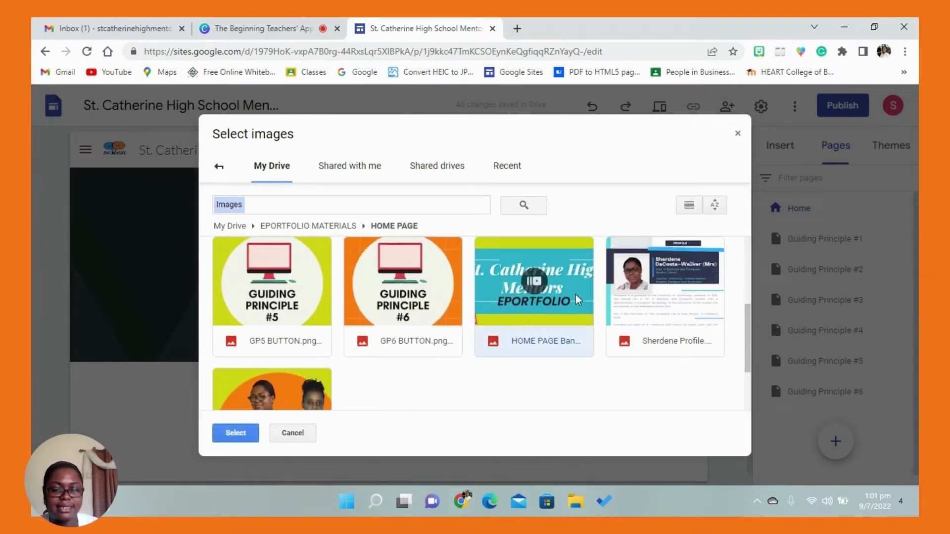
{"action": "left_click", "coordinate": [246, 434]}
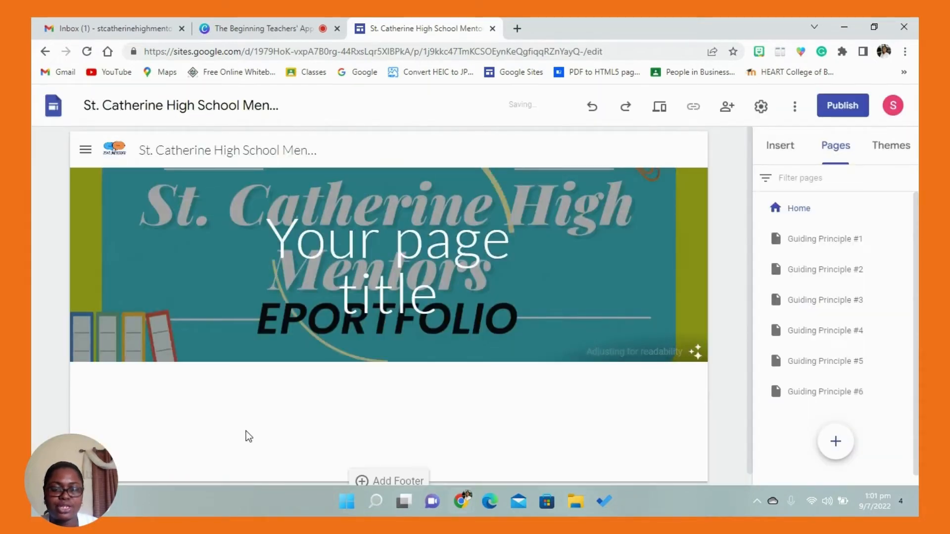
- Delete the "Your page title" text box from the Home page header
{"action": "left_click", "coordinate": [539, 290]}
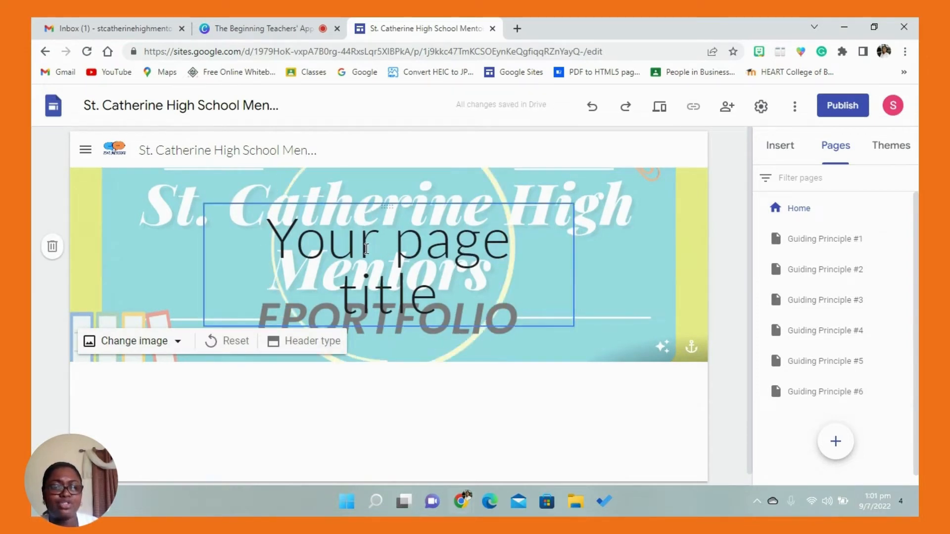
{"action": "left_click", "coordinate": [366, 249]}
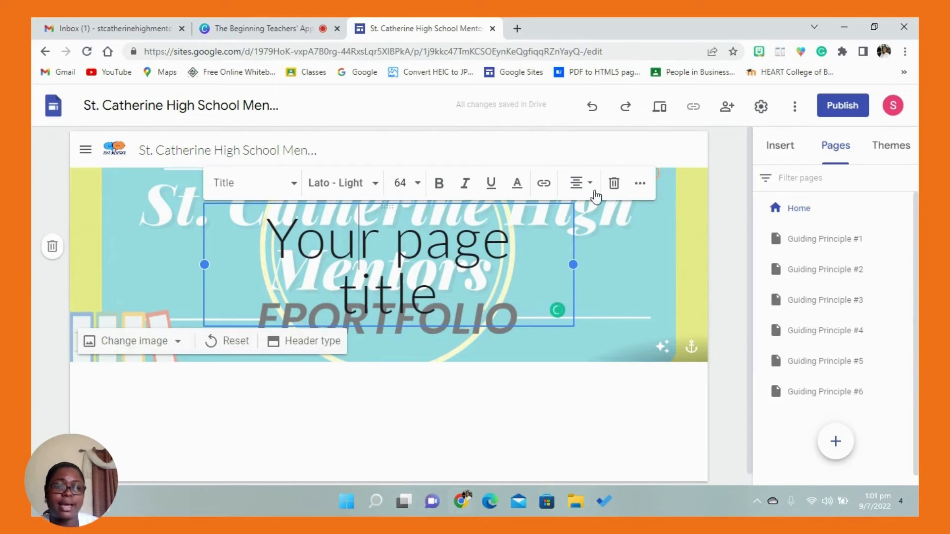
{"action": "left_click", "coordinate": [614, 188]}
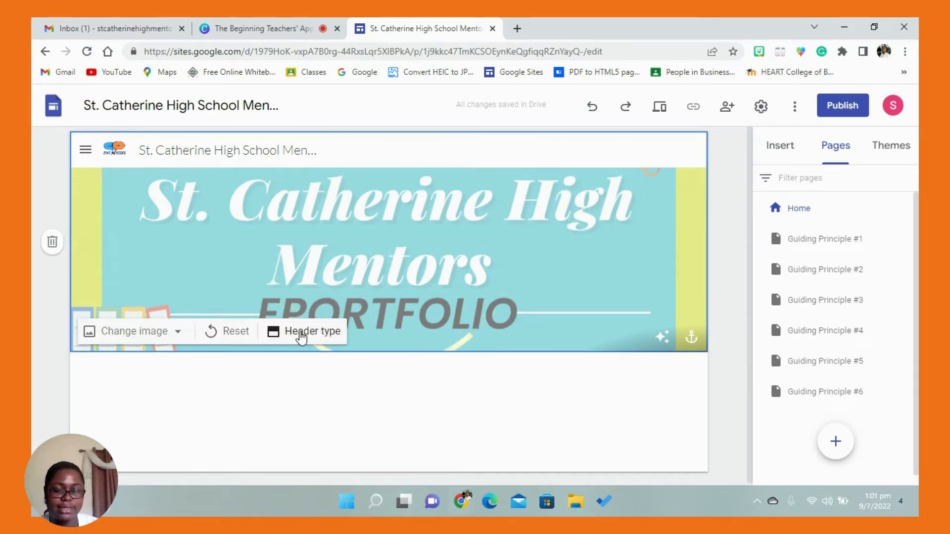
- Try the Cover, Large banner, Banner and Title only header types on the Home page, ending on Banner
{"action": "left_click", "coordinate": [297, 335]}
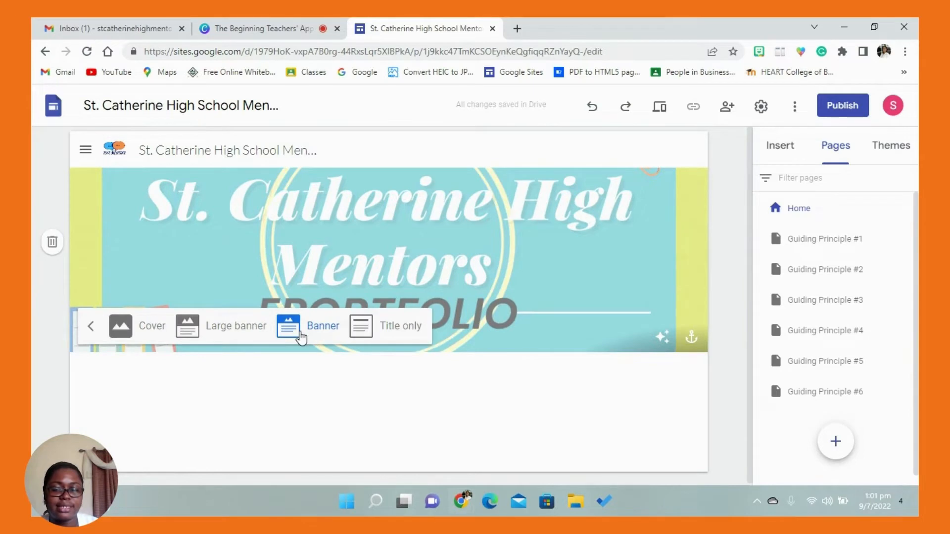
{"action": "left_click", "coordinate": [158, 331]}
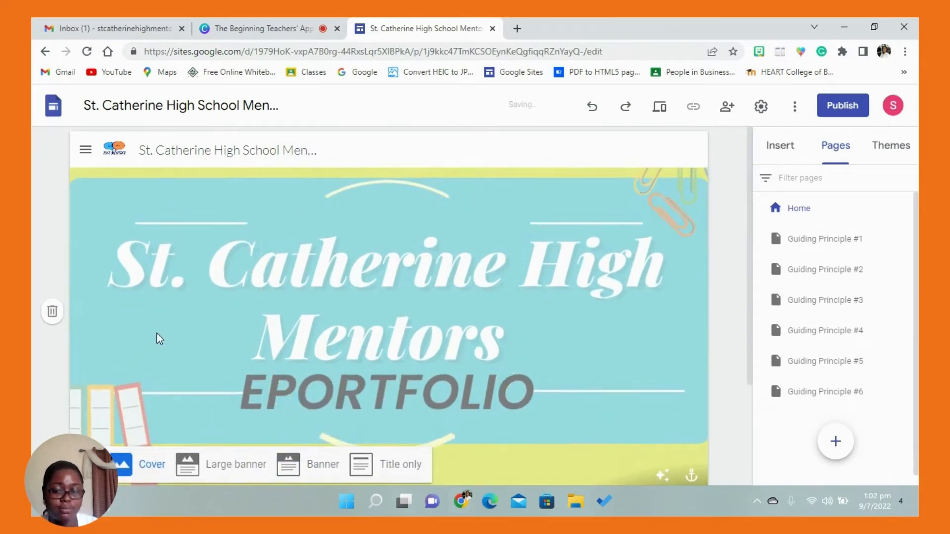
{"action": "left_click", "coordinate": [247, 466]}
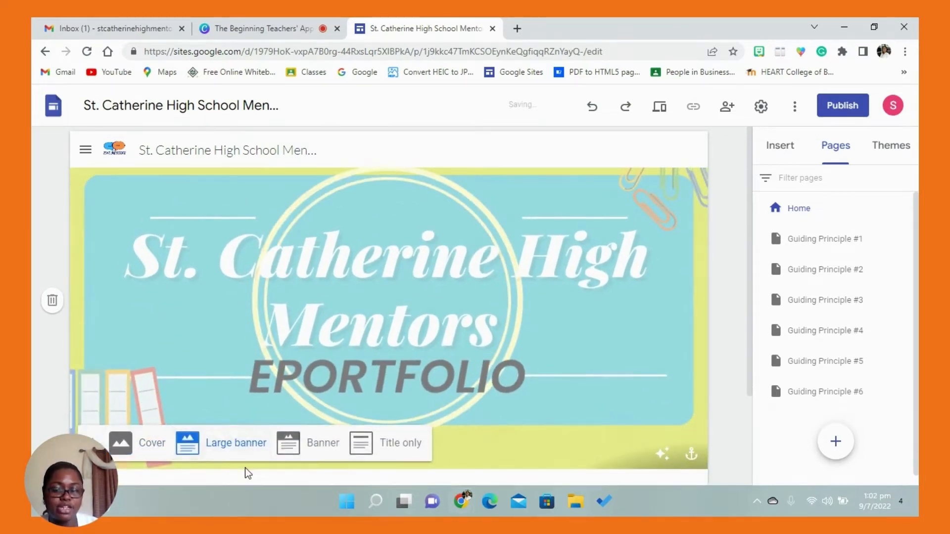
{"action": "left_click", "coordinate": [291, 448]}
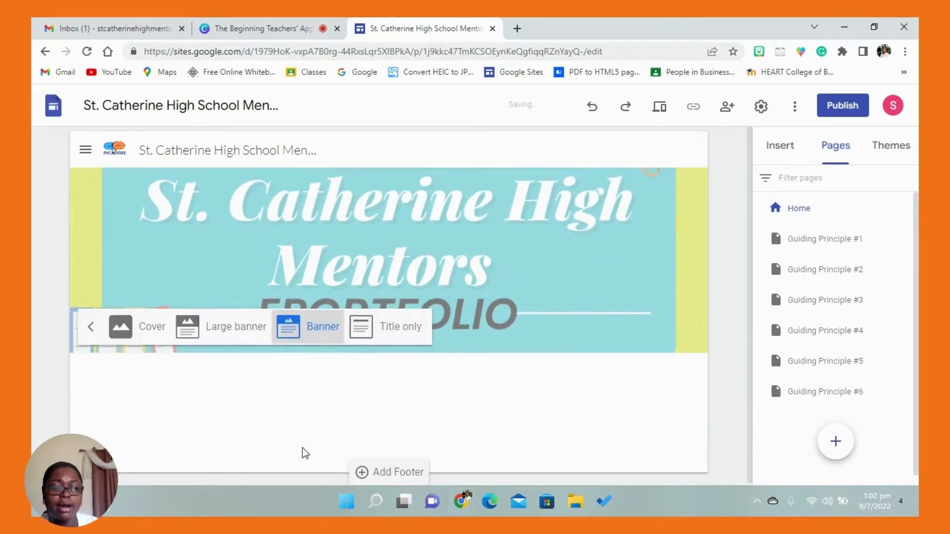
{"action": "left_click", "coordinate": [398, 328]}
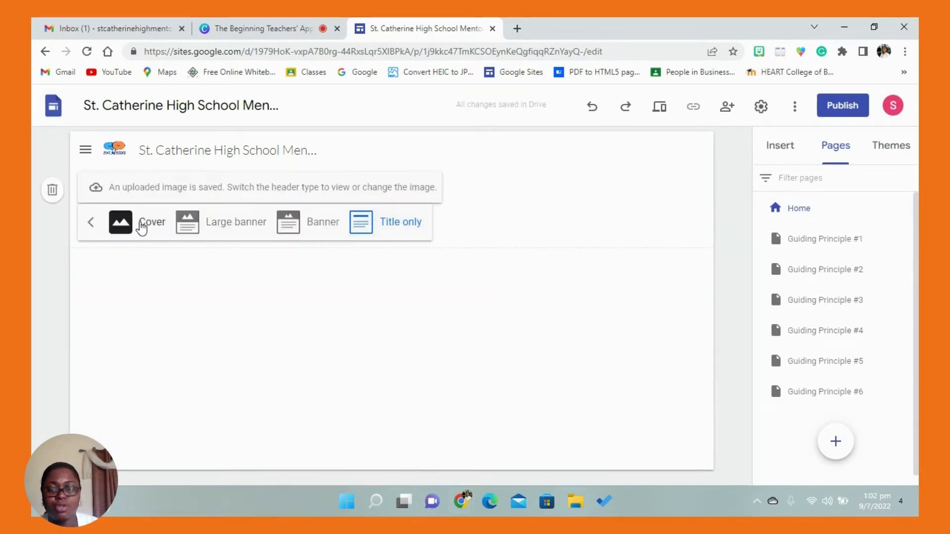
{"action": "left_click", "coordinate": [326, 223]}
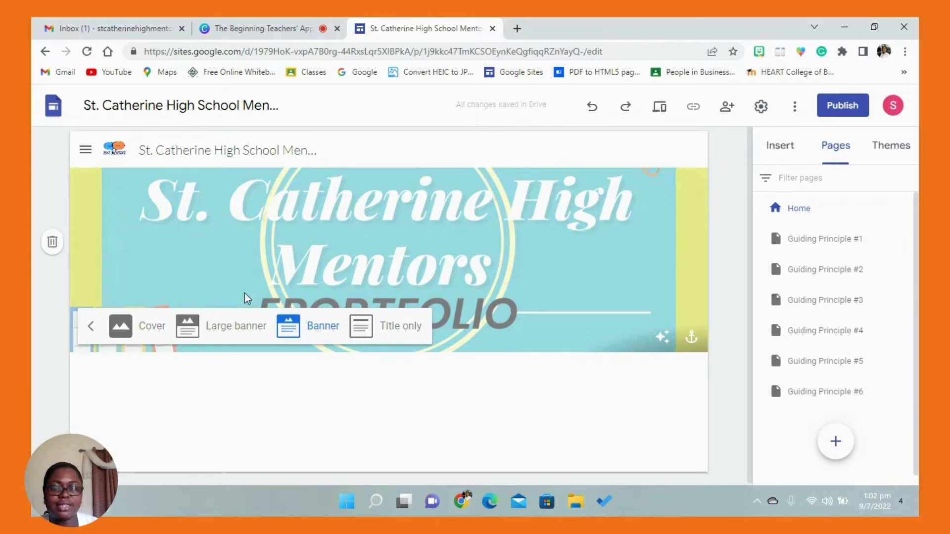
{"action": "left_click", "coordinate": [91, 327]}
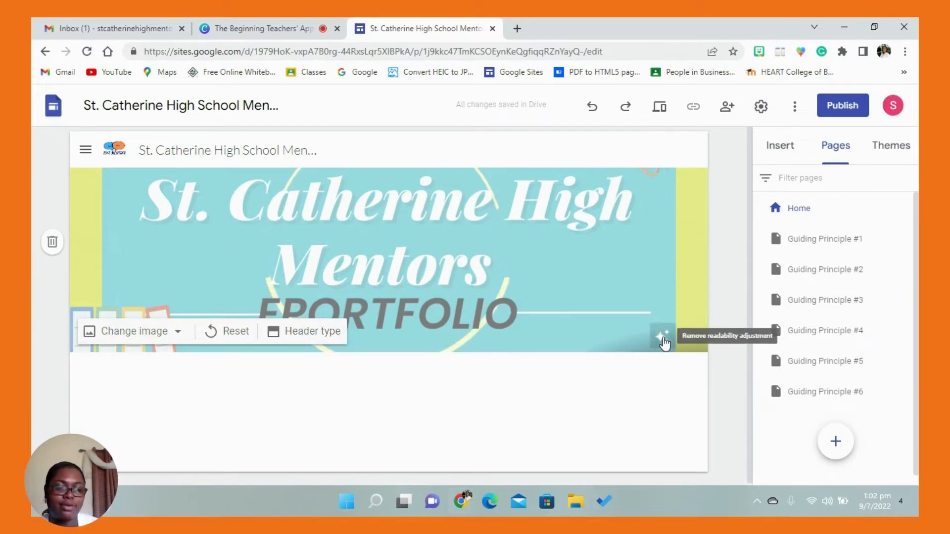
- Remove the readability adjustment from the Home page header image
{"action": "left_click", "coordinate": [663, 339]}
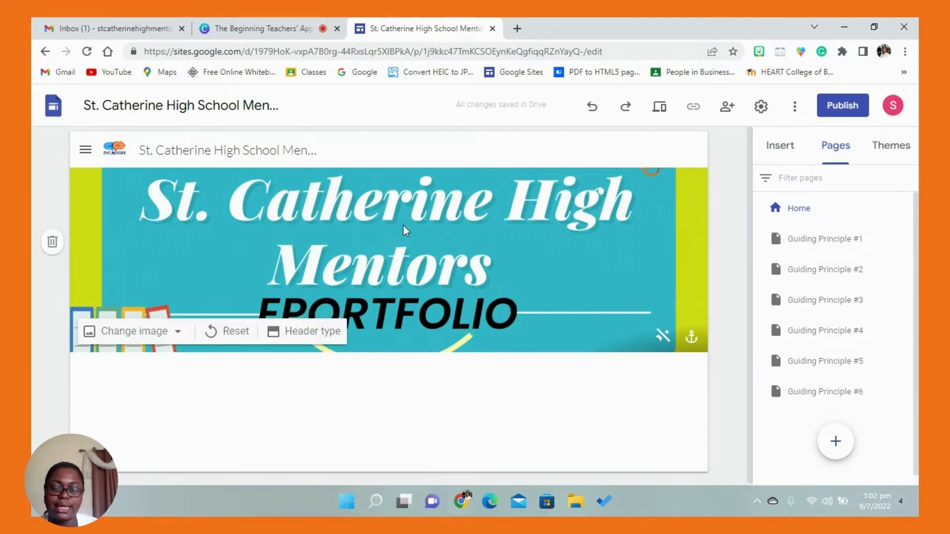
- Try anchoring the Home page header image to the top, bottom, left and right, and return the anchor to the center
{"action": "left_click", "coordinate": [694, 341]}
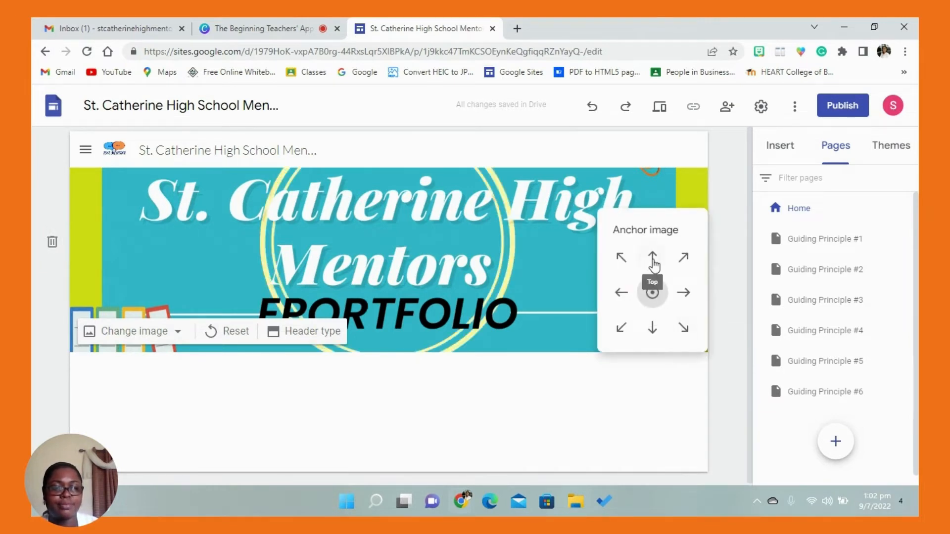
{"action": "left_click", "coordinate": [653, 263]}
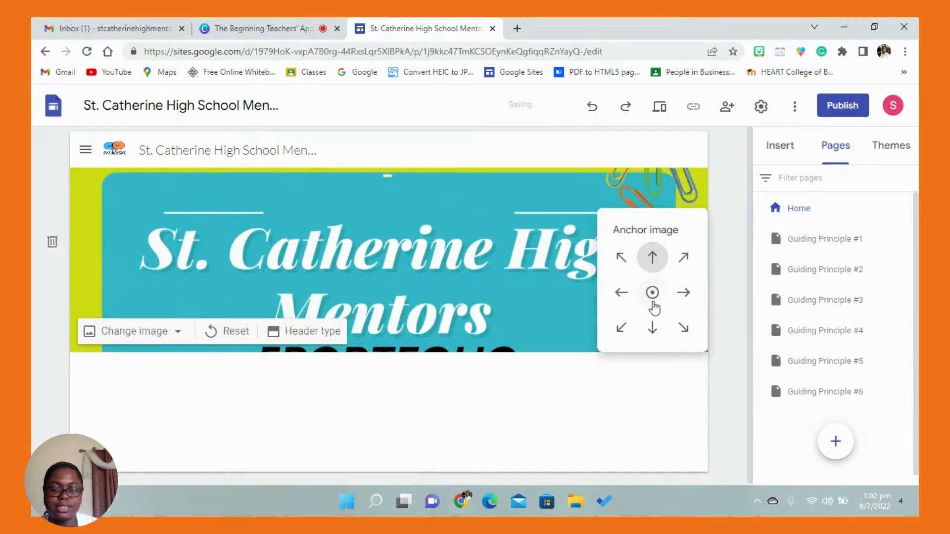
{"action": "left_click", "coordinate": [654, 328]}
{"action": "left_click", "coordinate": [620, 292]}
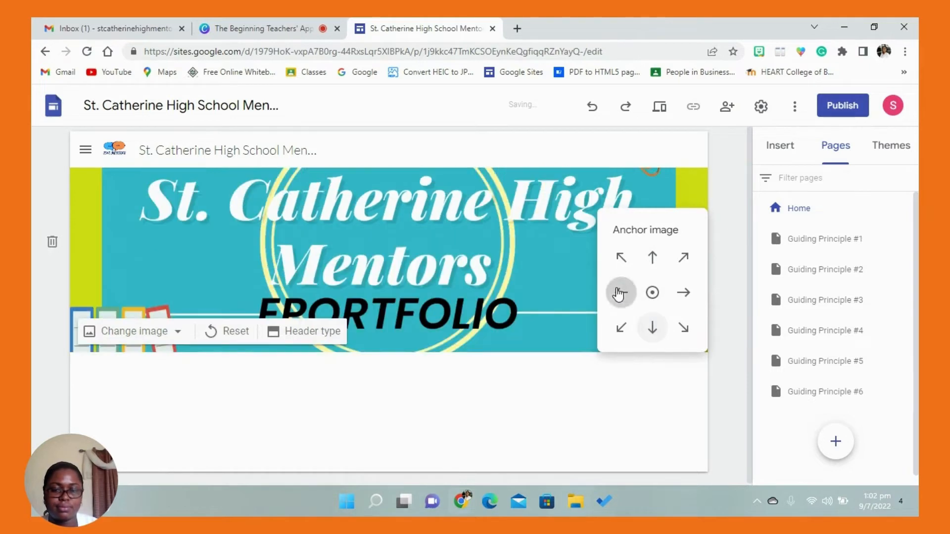
{"action": "left_click", "coordinate": [683, 296]}
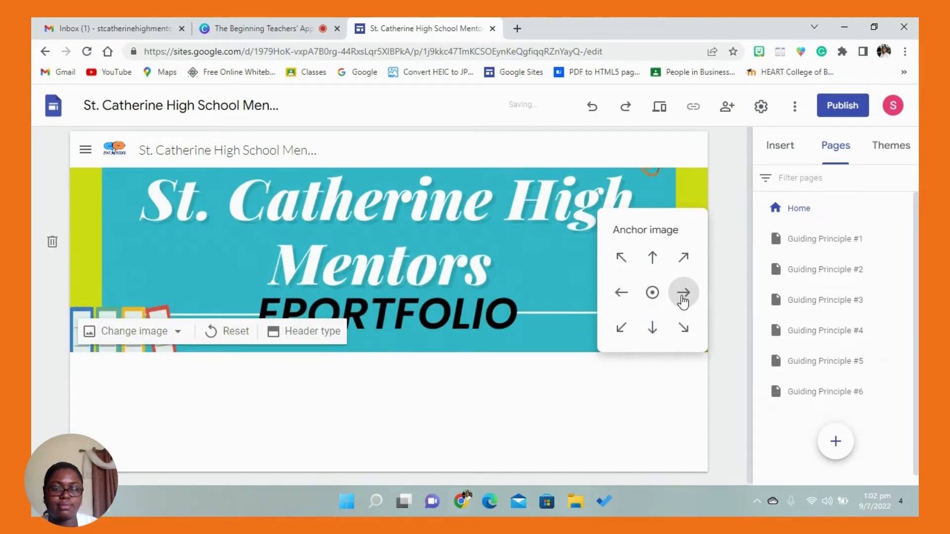
{"action": "left_click", "coordinate": [652, 296]}
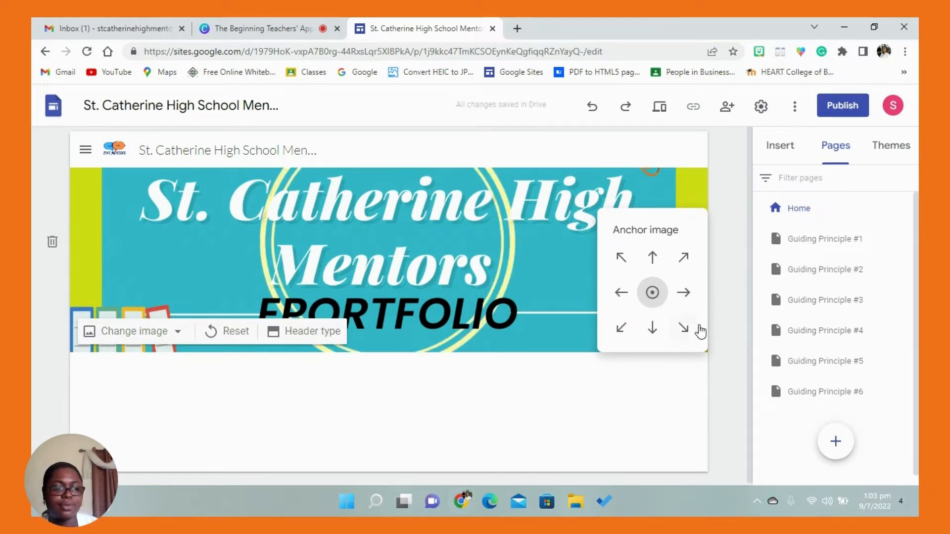
{"action": "left_click", "coordinate": [723, 315]}
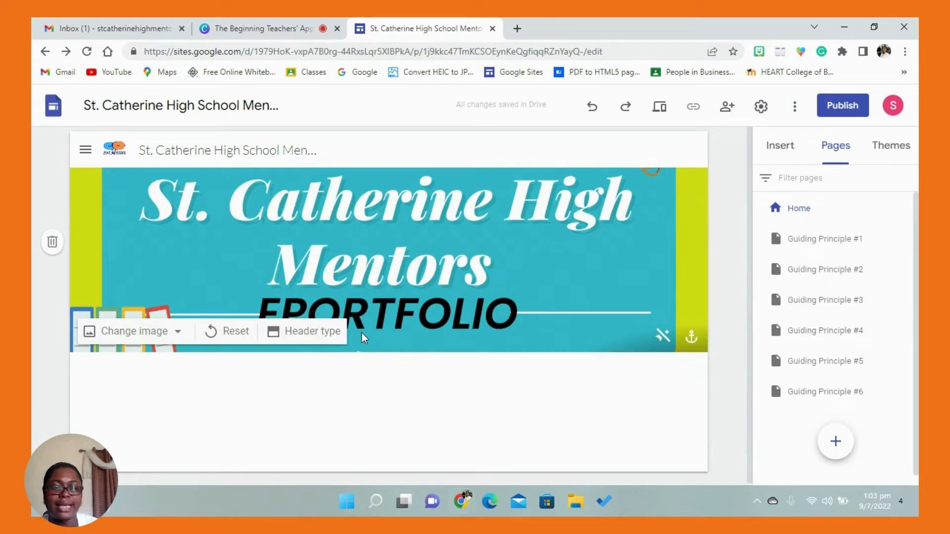
- Open the header type choices for the Home page header
{"action": "left_click", "coordinate": [317, 331]}
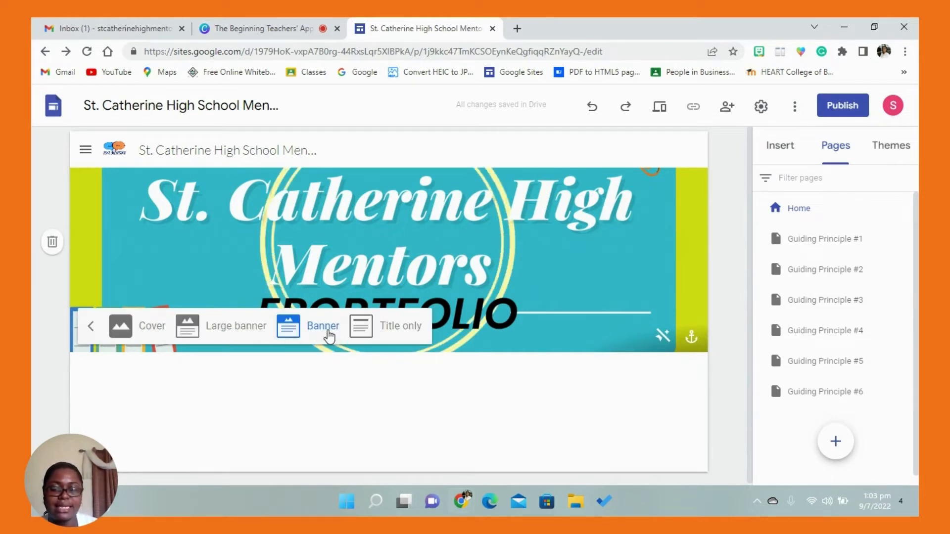
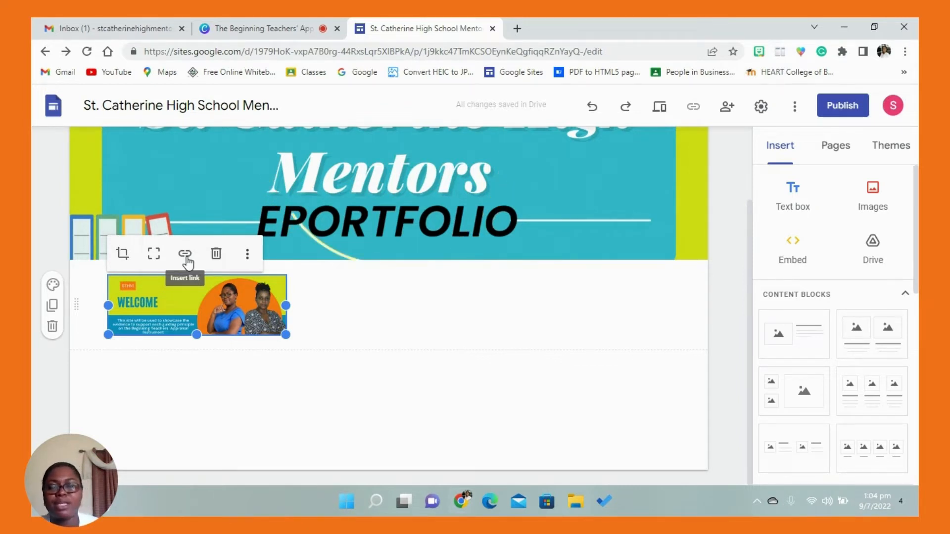
- Enlarge the Welcome image to most of its section's width and center it horizontally in the section
{"action": "left_click", "coordinate": [246, 260]}
{"action": "mouse_move", "coordinate": [249, 262]}
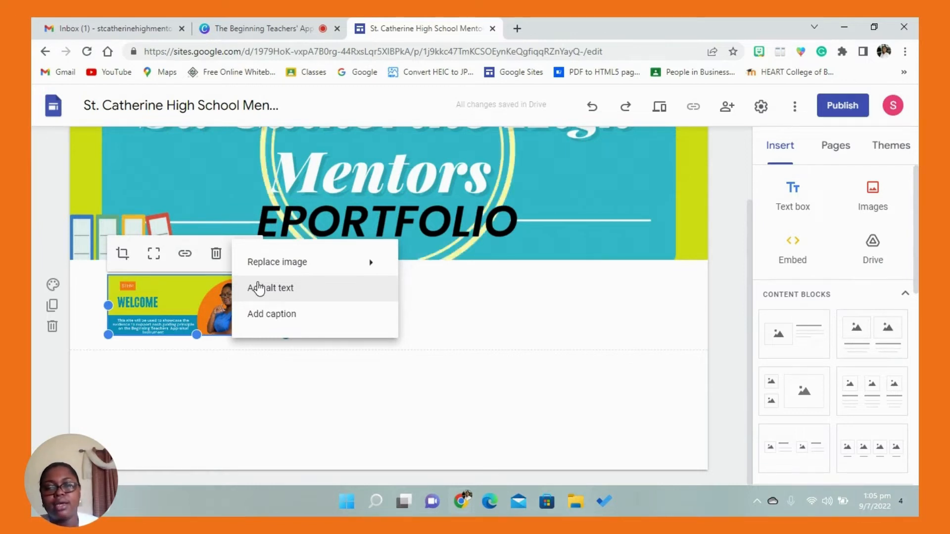
{"action": "left_click", "coordinate": [202, 284]}
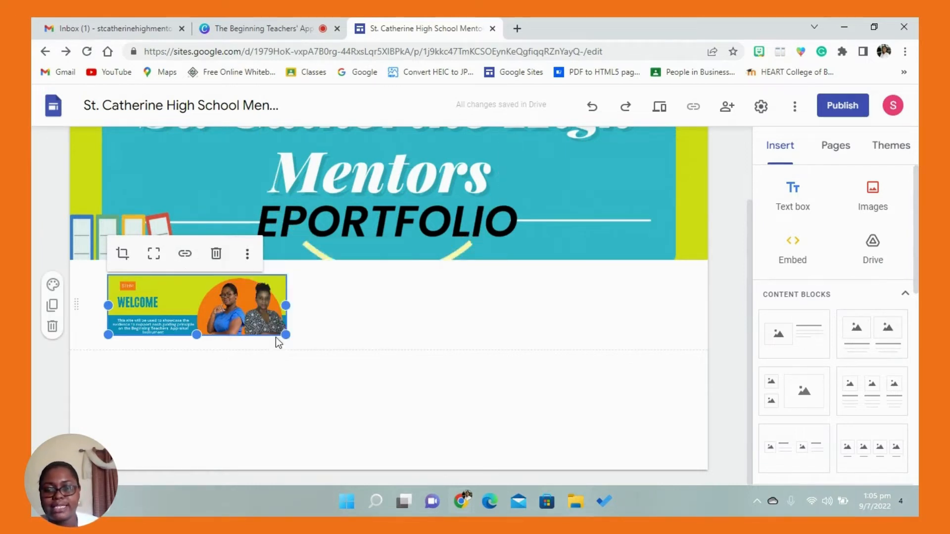
{"action": "left_click_drag", "start_coordinate": [285, 335], "coordinate": [572, 428]}
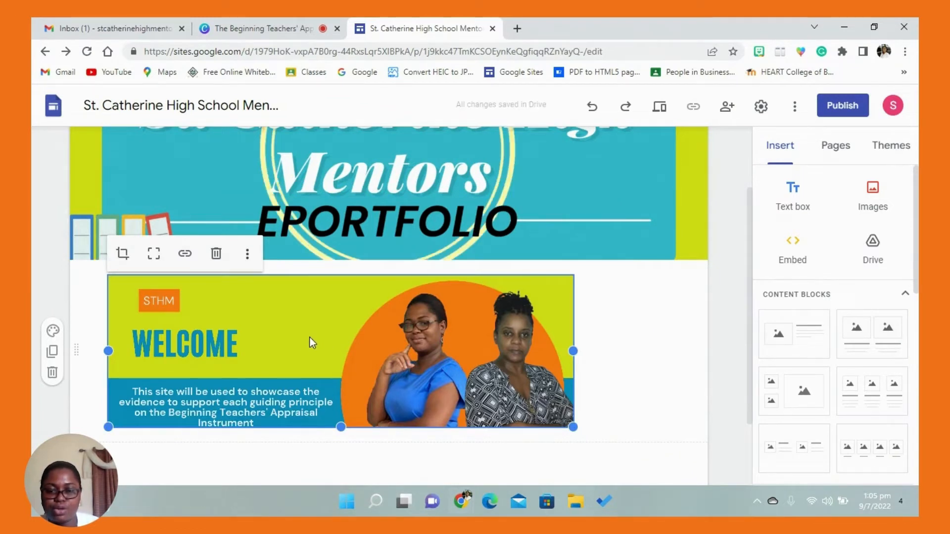
{"action": "left_click_drag", "start_coordinate": [348, 337], "coordinate": [412, 333]}
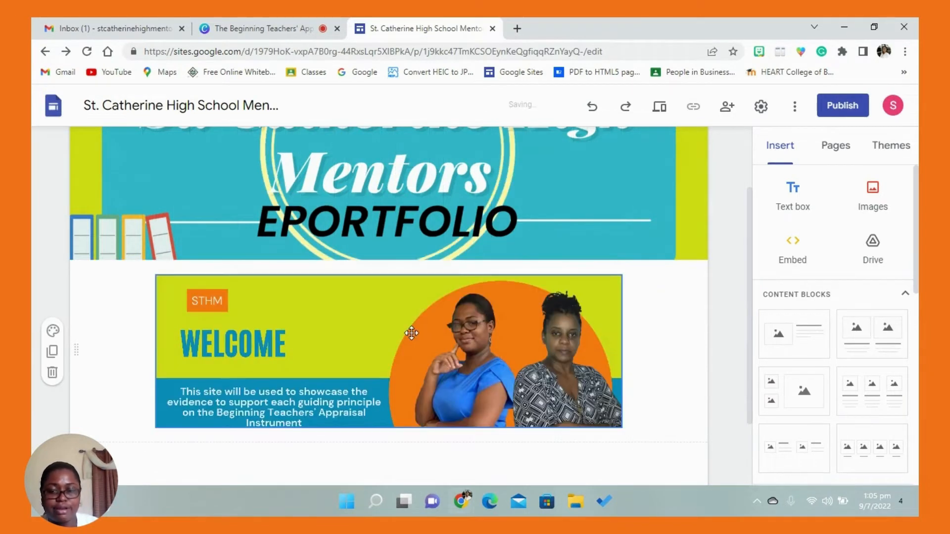
{"action": "left_click", "coordinate": [340, 322]}
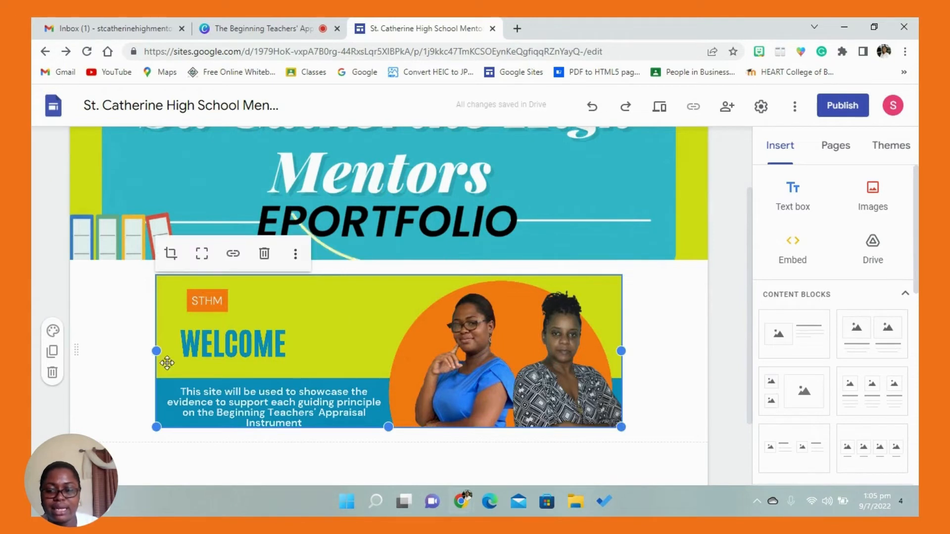
- Try the crop mode on the Welcome image, leave it, and uncrop the image to its full extent
{"action": "left_click", "coordinate": [170, 254]}
{"action": "mouse_move", "coordinate": [169, 256]}
{"action": "left_mouse_down"}
{"action": "mouse_move", "coordinate": [188, 261]}
{"action": "mouse_move", "coordinate": [160, 254]}
{"action": "left_mouse_up"}
{"action": "left_click", "coordinate": [133, 326]}
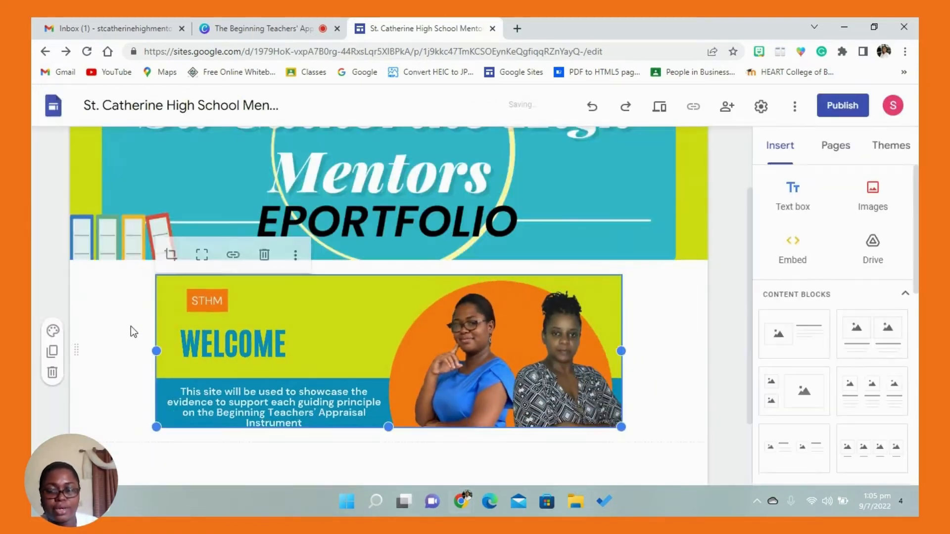
{"action": "left_click", "coordinate": [202, 254]}
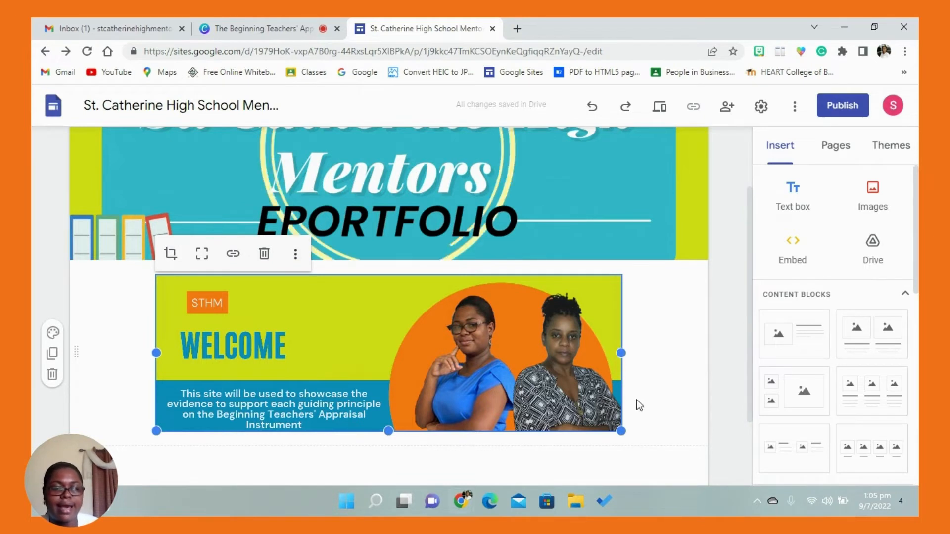
{"action": "left_click", "coordinate": [650, 405]}
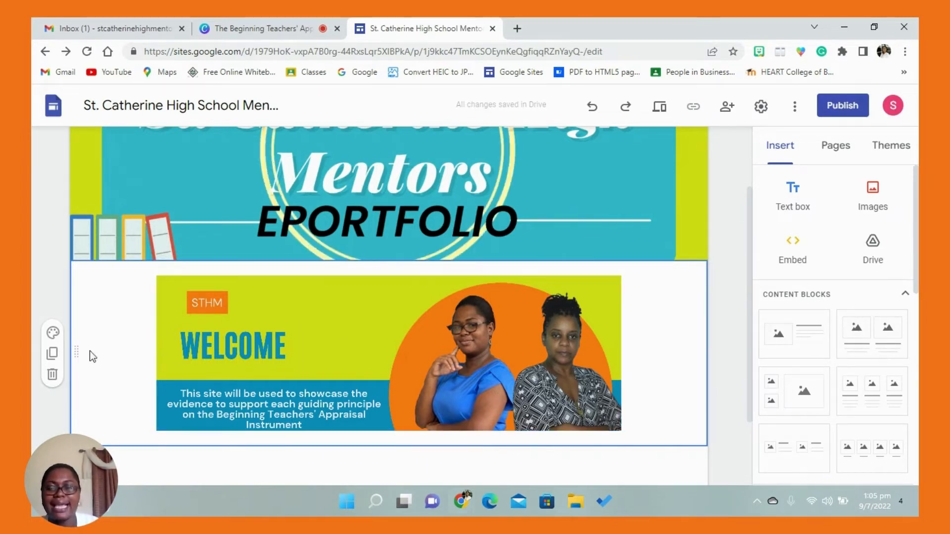
- Try section colors Style 2 and Style 3 on the Welcome section, ending on Style 2
{"action": "left_click", "coordinate": [54, 334]}
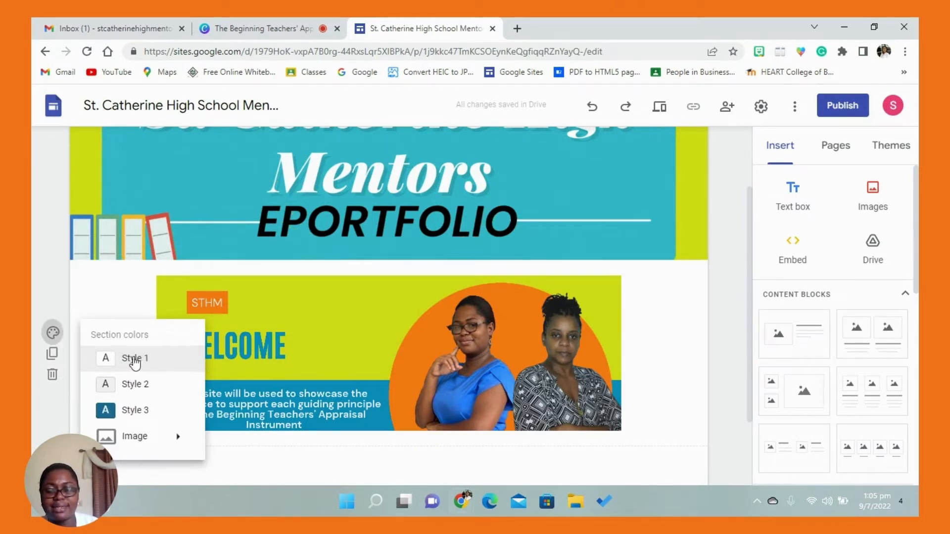
{"action": "left_click", "coordinate": [136, 385]}
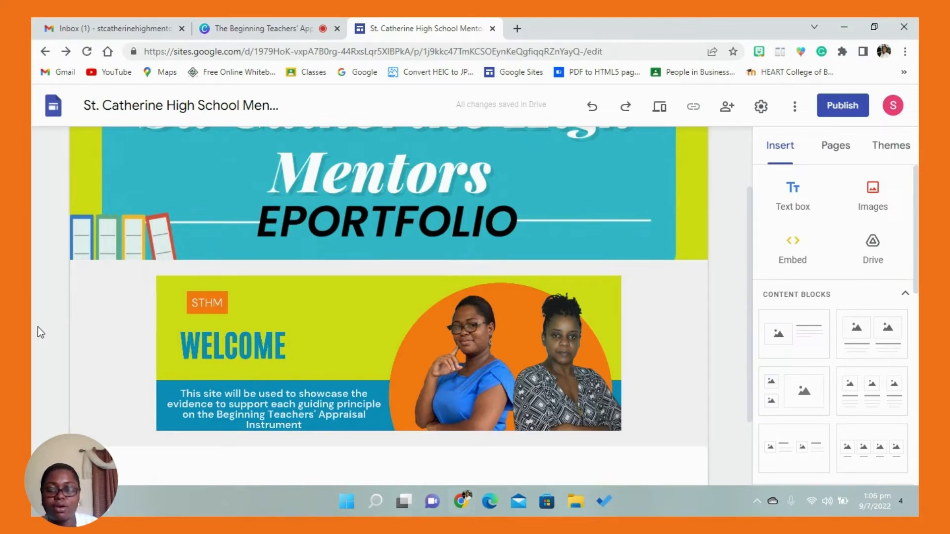
{"action": "left_click", "coordinate": [52, 333]}
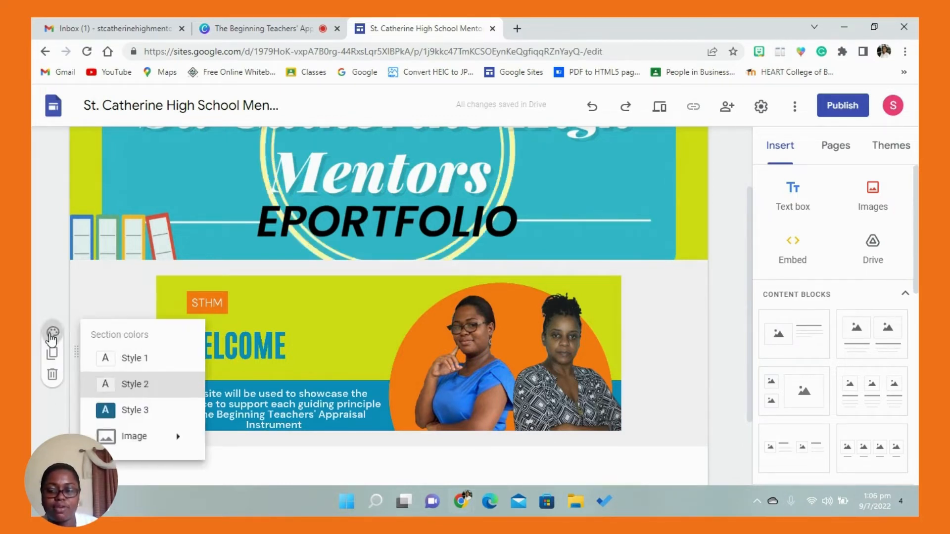
{"action": "left_click", "coordinate": [127, 411]}
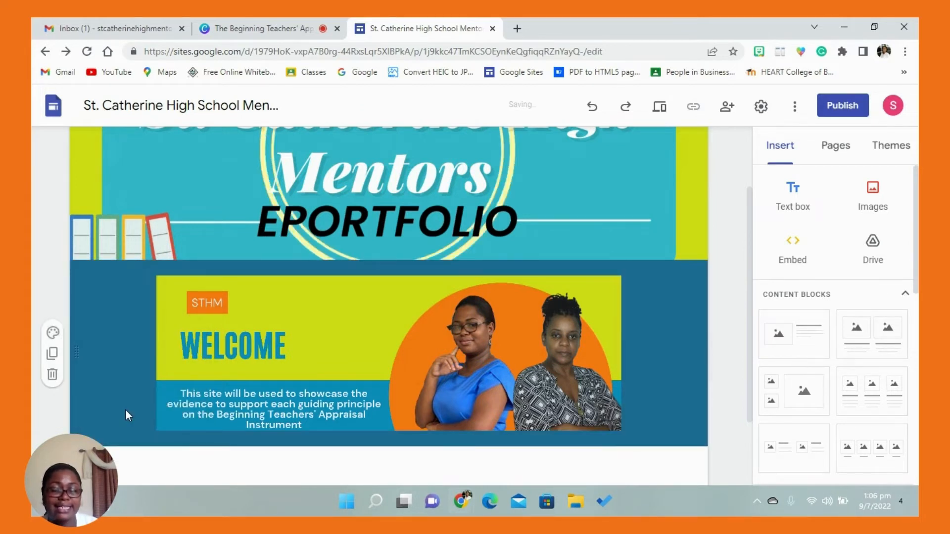
{"action": "left_click", "coordinate": [55, 336]}
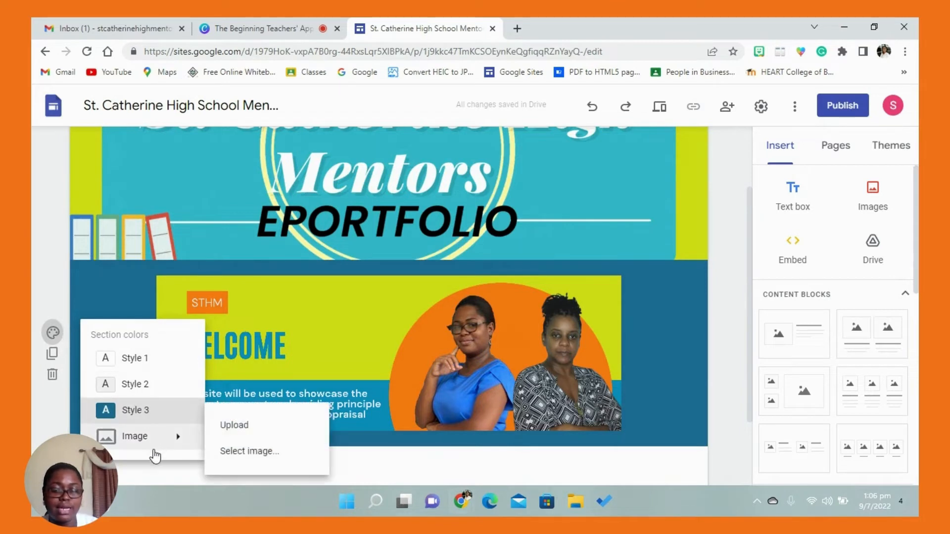
{"action": "left_click", "coordinate": [128, 381]}
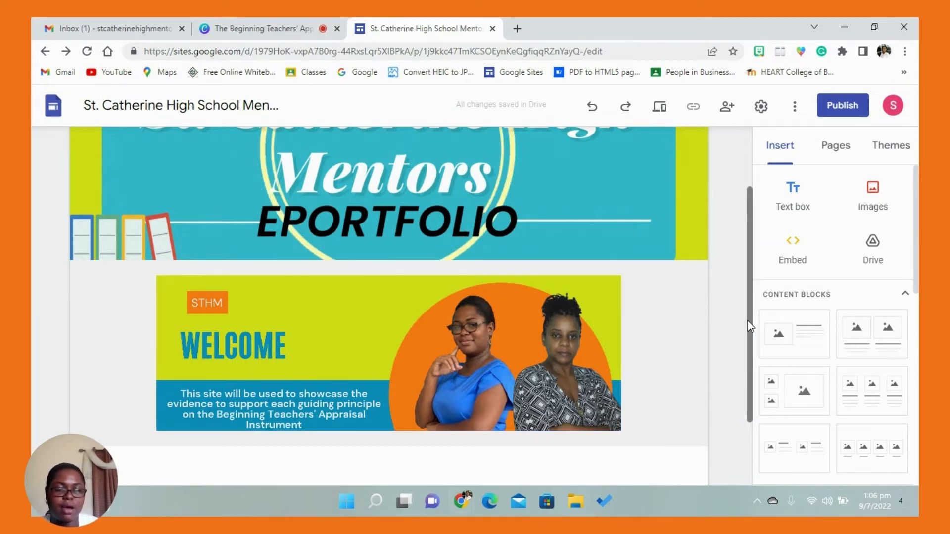
- Insert the mentor's profile image below the Welcome section from the Drive folder EPORTFOLIO MATERIALS > HOME PAGE
{"action": "left_click_drag", "start_coordinate": [748, 322], "coordinate": [741, 405]}
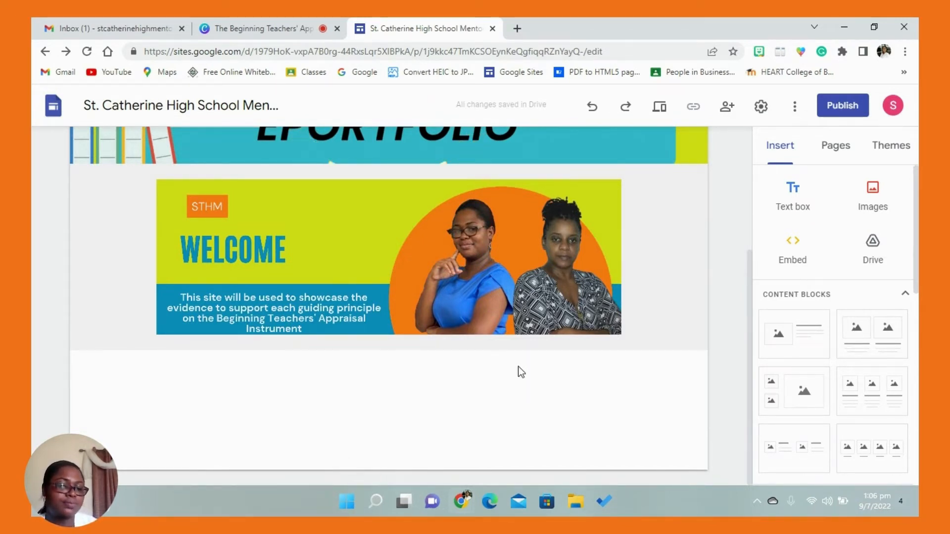
{"action": "left_click", "coordinate": [872, 244]}
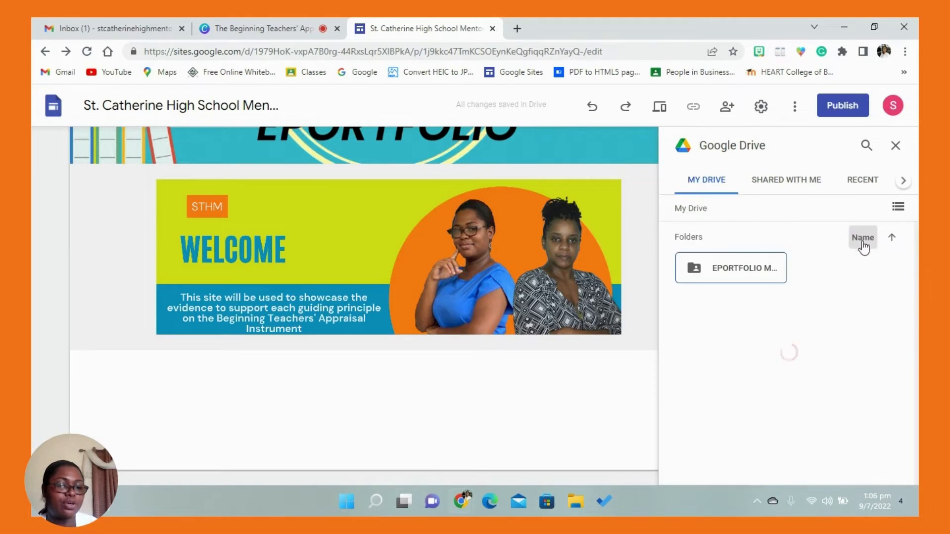
{"action": "left_click", "coordinate": [755, 273]}
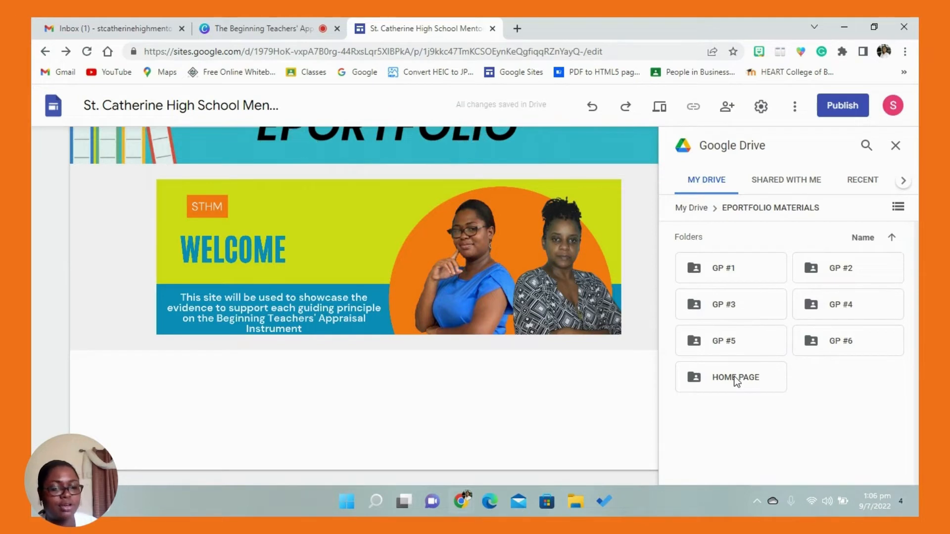
{"action": "left_click", "coordinate": [736, 380]}
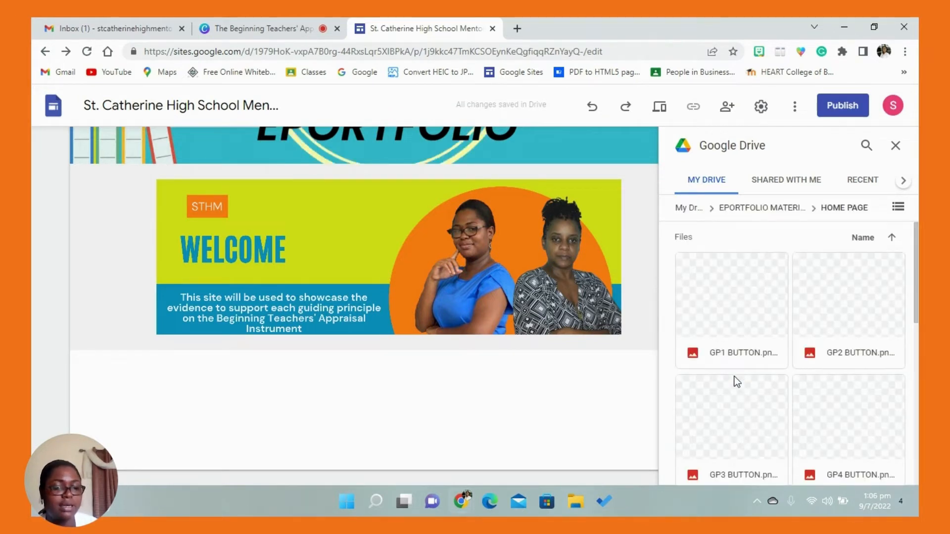
{"action": "scroll", "coordinate": [916, 338], "scroll_direction": "down", "scroll_amount": 1}
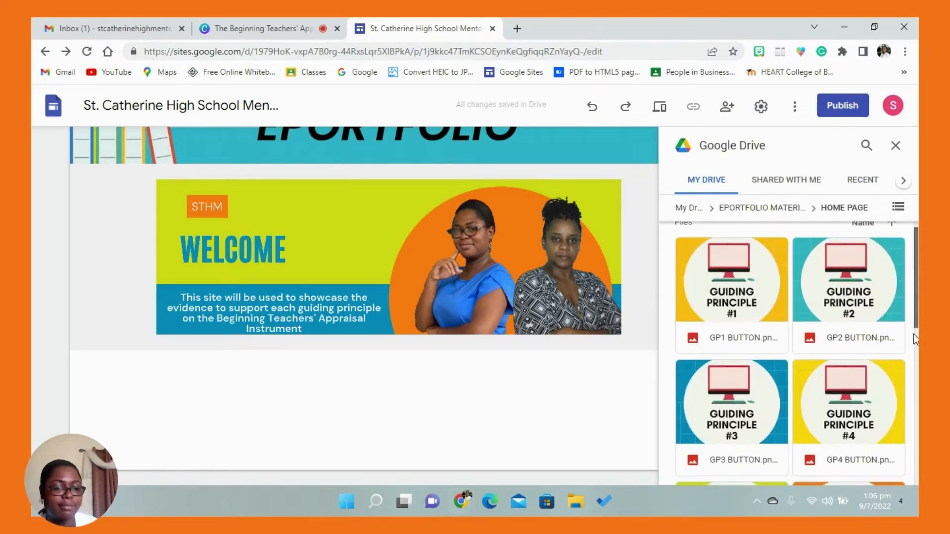
{"action": "scroll", "coordinate": [909, 355], "scroll_direction": "down", "scroll_amount": 6}
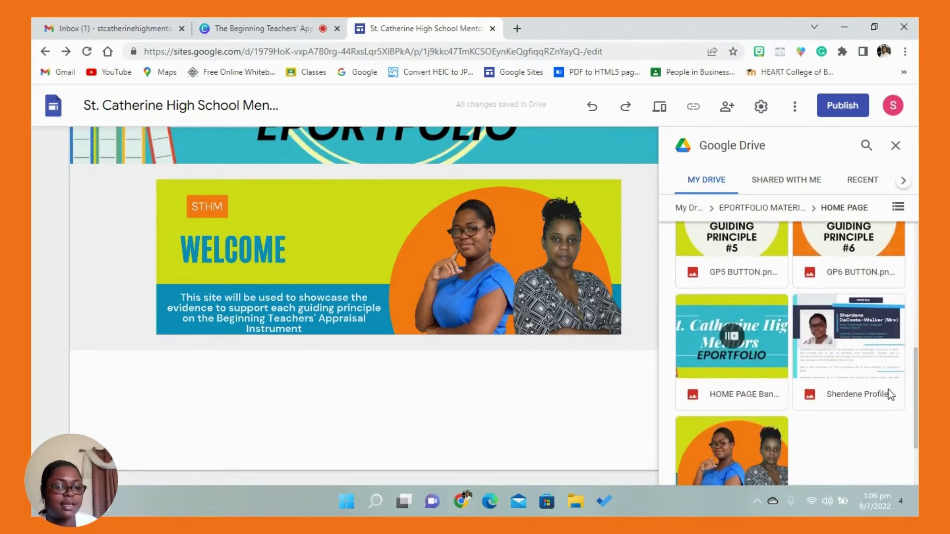
{"action": "left_click", "coordinate": [866, 349]}
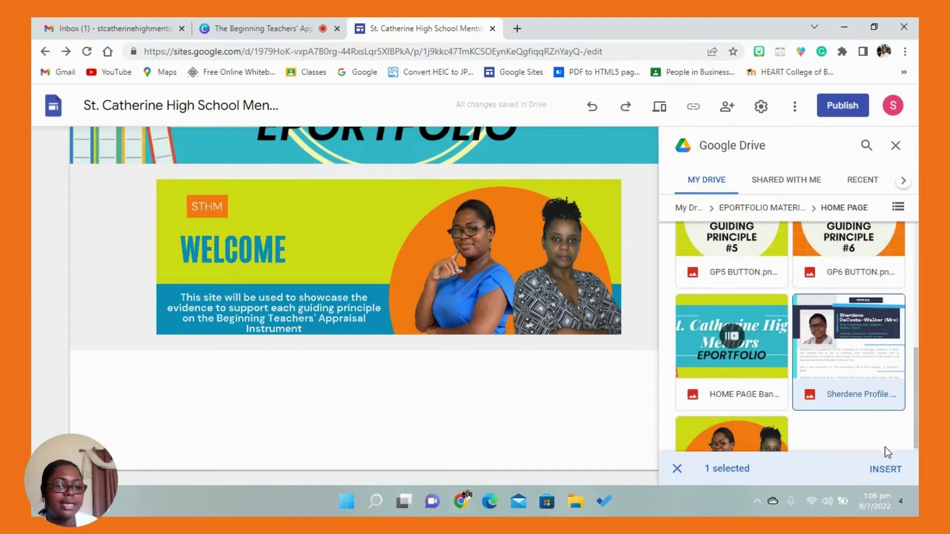
{"action": "left_click", "coordinate": [876, 471]}
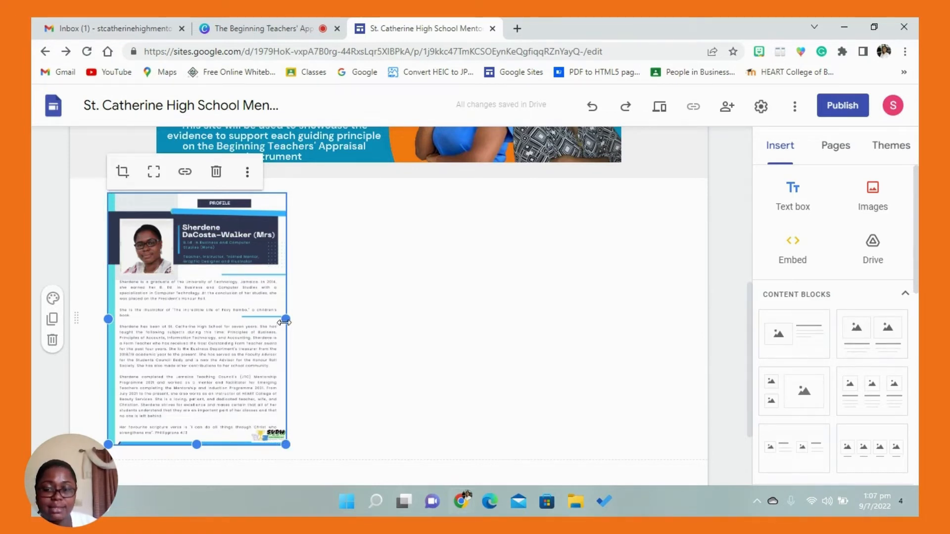
- Enlarge the profile image to the full content width and uncrop it to show the whole profile
{"action": "left_click_drag", "start_coordinate": [286, 320], "coordinate": [239, 320]}
{"action": "left_click_drag", "start_coordinate": [237, 442], "coordinate": [381, 503]}
{"action": "left_click_drag", "start_coordinate": [451, 486], "coordinate": [669, 459]}
{"action": "left_click_drag", "start_coordinate": [751, 393], "coordinate": [748, 301]}
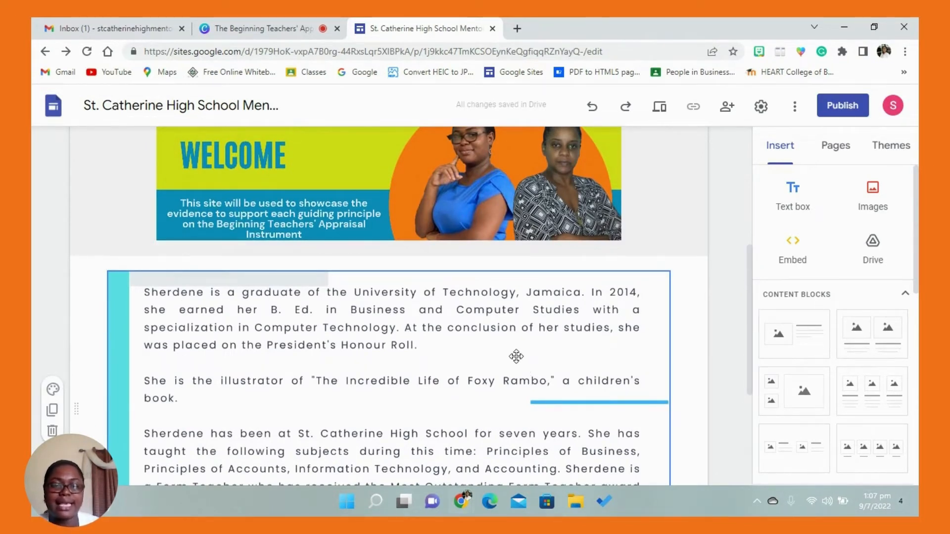
{"action": "left_click", "coordinate": [516, 356]}
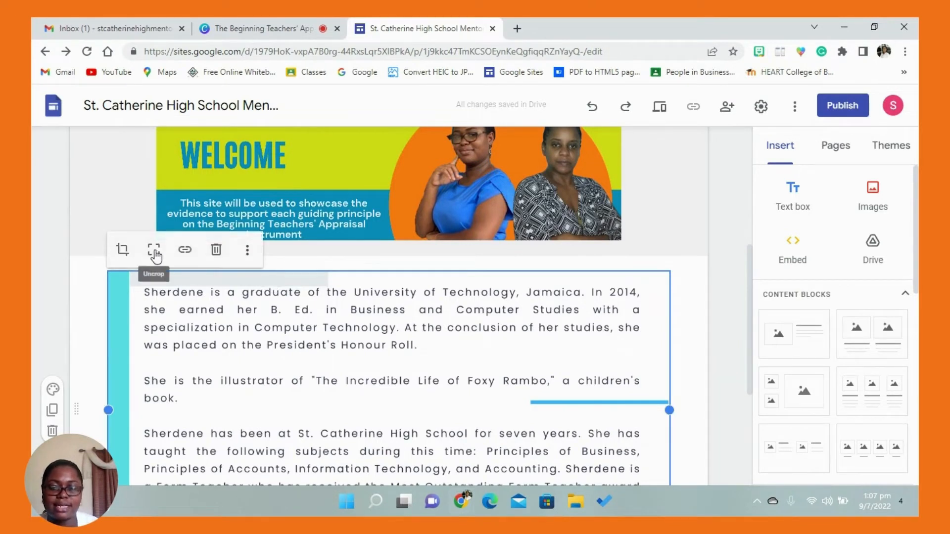
{"action": "left_click", "coordinate": [158, 254]}
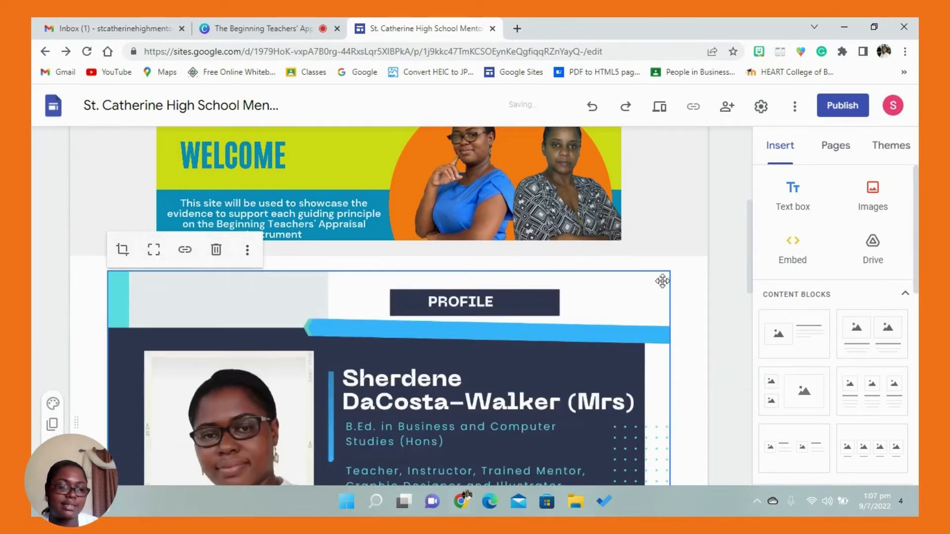
- Add a text box below the profile image and give it the Heading style
{"action": "left_click_drag", "start_coordinate": [752, 227], "coordinate": [746, 170]}
{"action": "left_click_drag", "start_coordinate": [746, 189], "coordinate": [740, 274]}
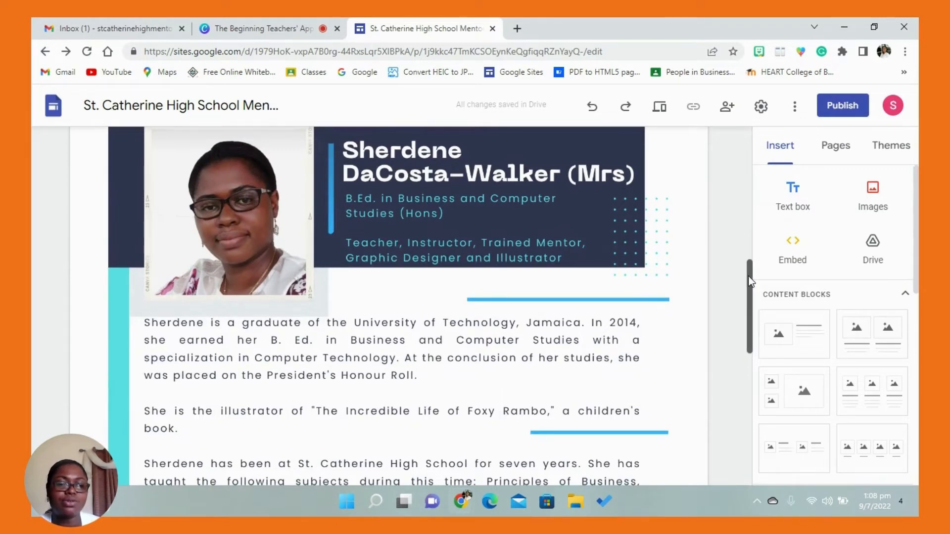
{"action": "left_click_drag", "start_coordinate": [750, 281], "coordinate": [746, 435]}
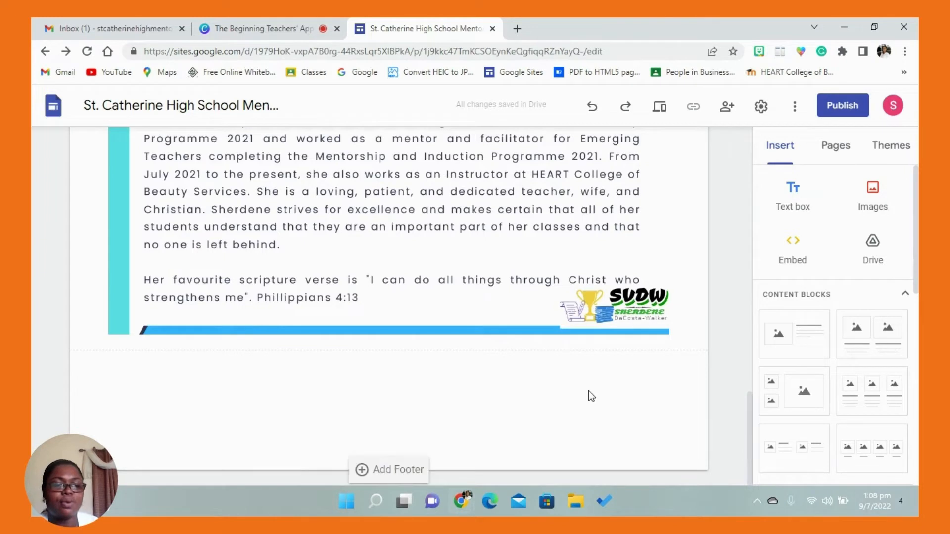
{"action": "left_click", "coordinate": [796, 208]}
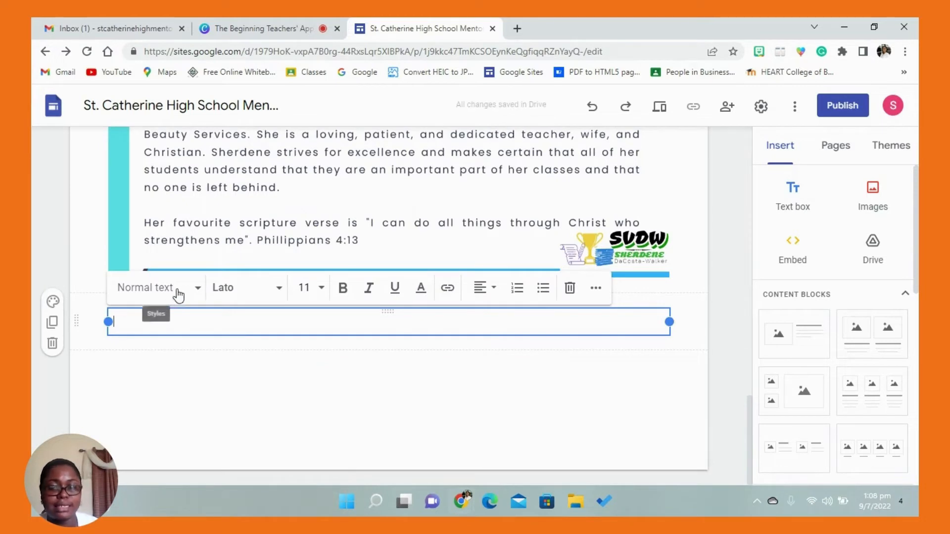
{"action": "left_click", "coordinate": [196, 294]}
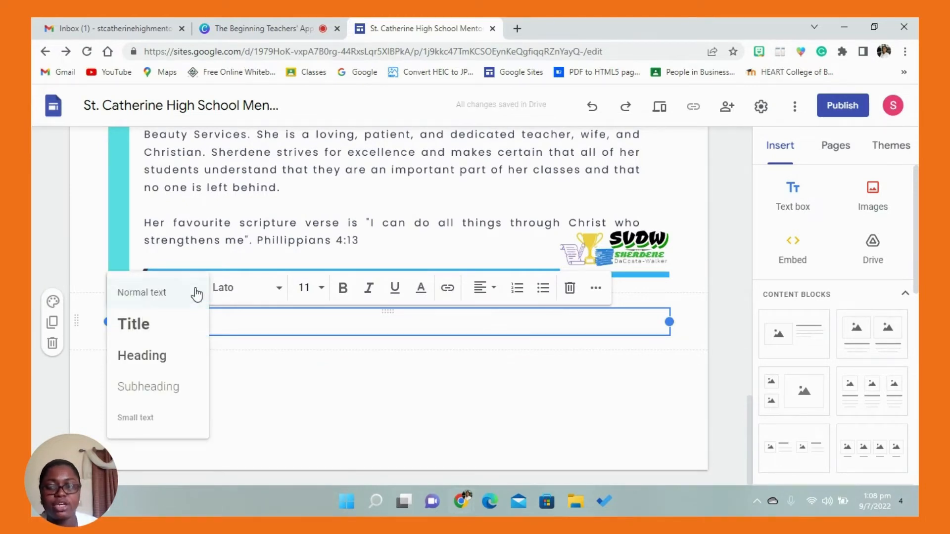
{"action": "left_click", "coordinate": [164, 356]}
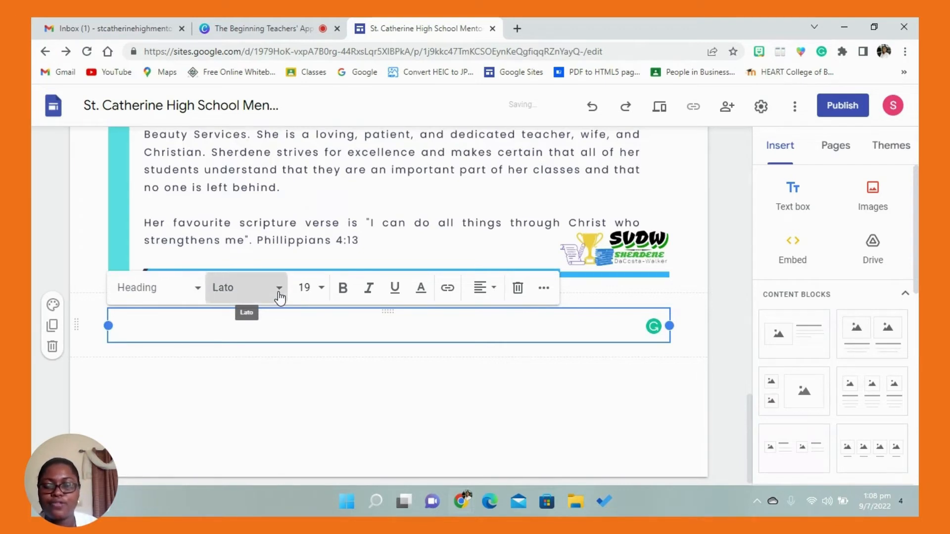
- Set the heading's font to Caveat Bold and enter "Table of Contents" in the text box
{"action": "left_click", "coordinate": [279, 292]}
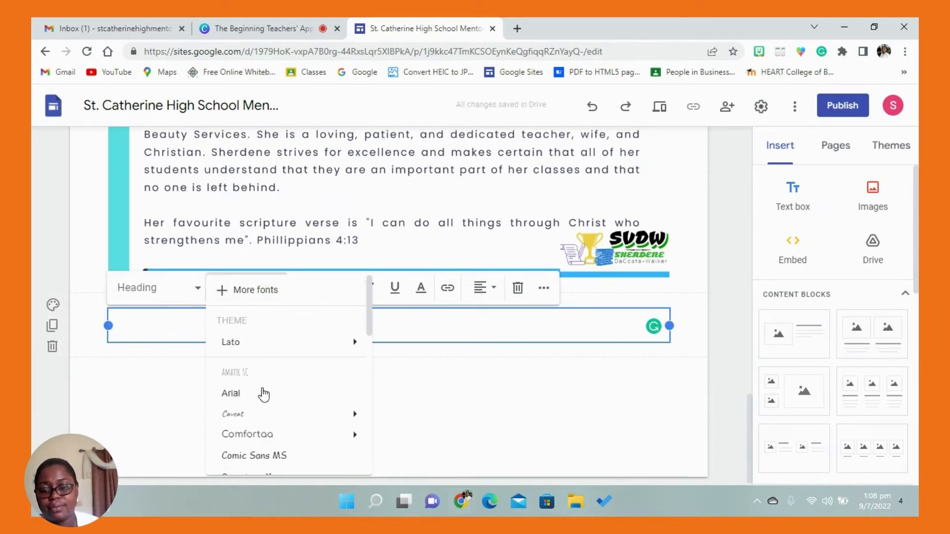
{"action": "left_click", "coordinate": [257, 424]}
{"action": "left_click", "coordinate": [281, 296]}
{"action": "mouse_move", "coordinate": [337, 420]}
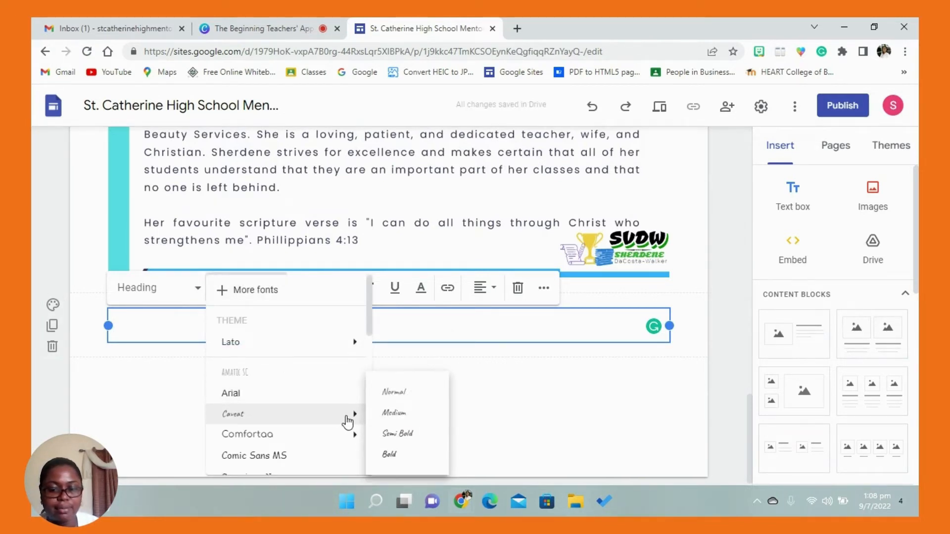
{"action": "left_click", "coordinate": [389, 454]}
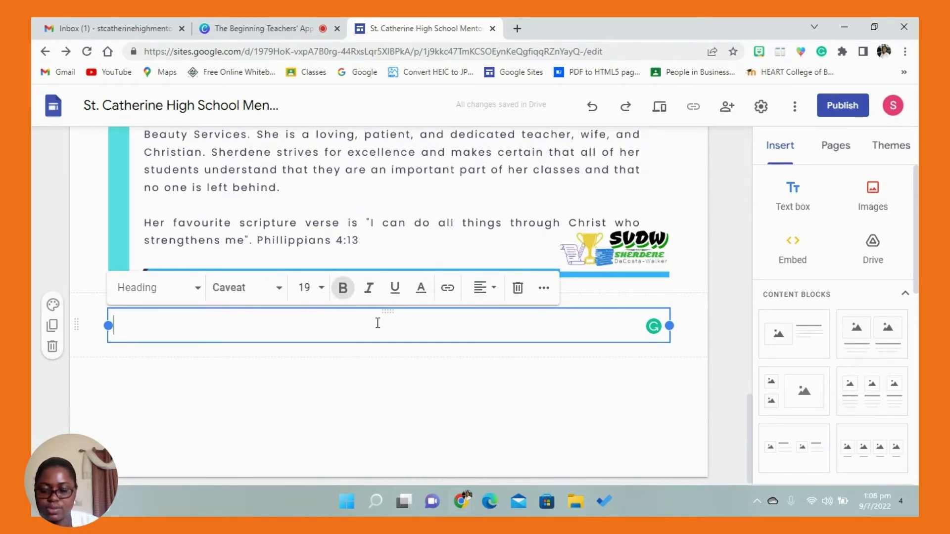
{"action": "type", "text": "Table of"}
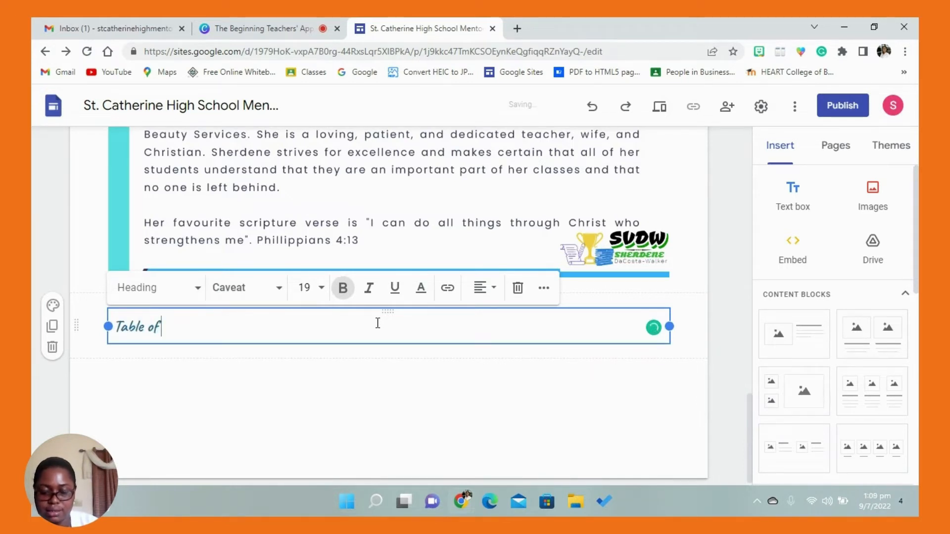
{"action": "type", "text": " Contents"}
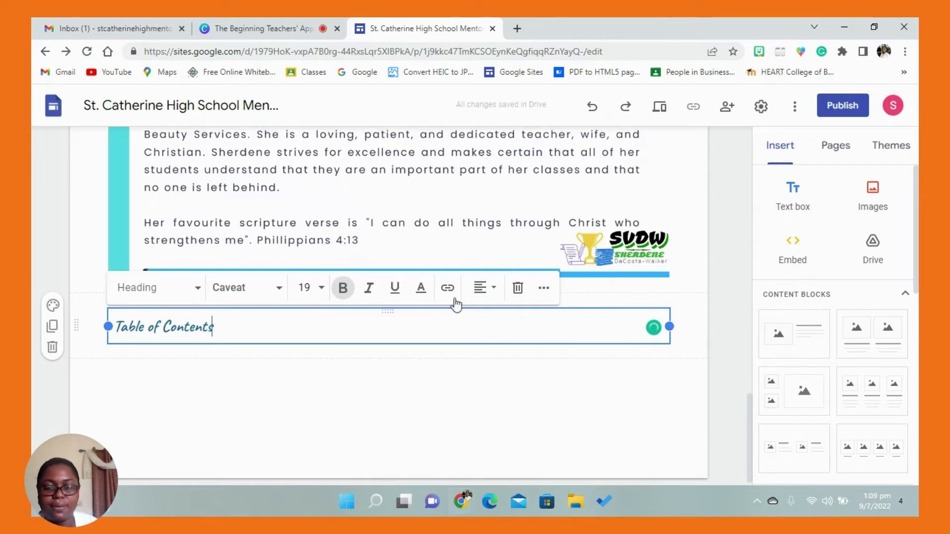
- Centre the "Table of Contents" heading and set its font size to 48
{"action": "left_click", "coordinate": [482, 288]}
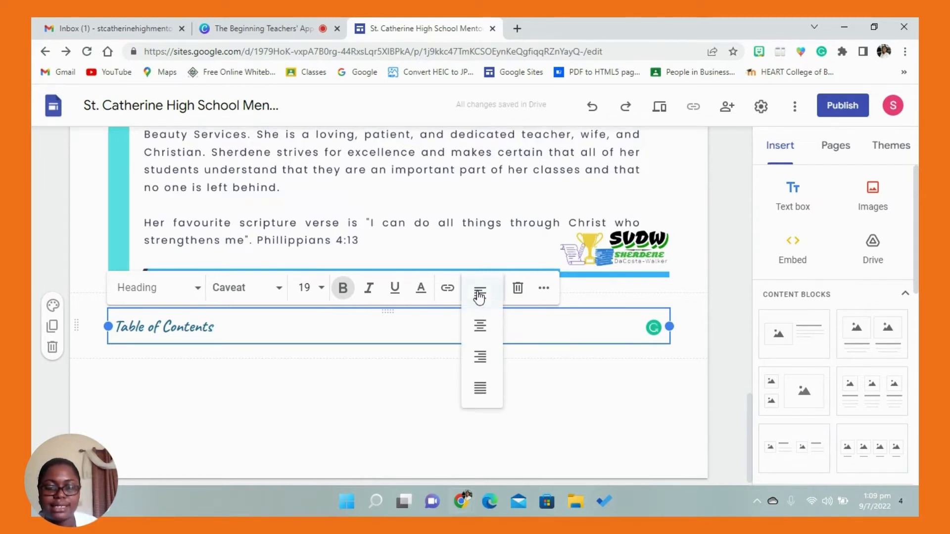
{"action": "left_click", "coordinate": [485, 327]}
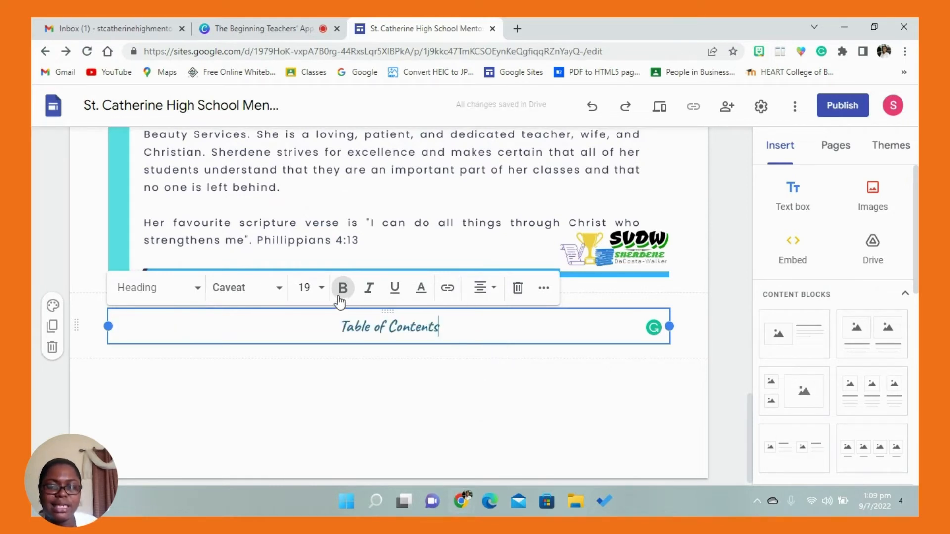
{"action": "left_click", "coordinate": [321, 291]}
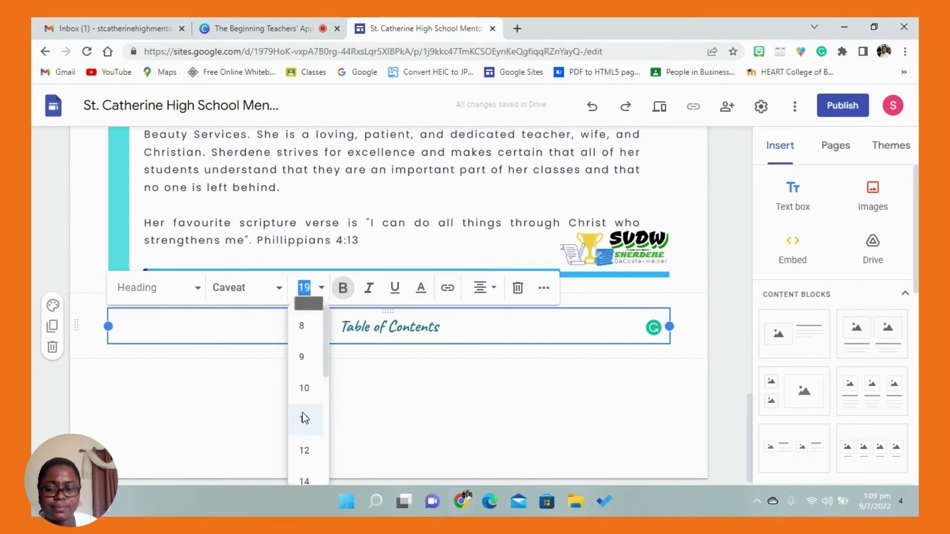
{"action": "left_click_drag", "start_coordinate": [325, 373], "coordinate": [327, 423]}
{"action": "left_click", "coordinate": [309, 388]}
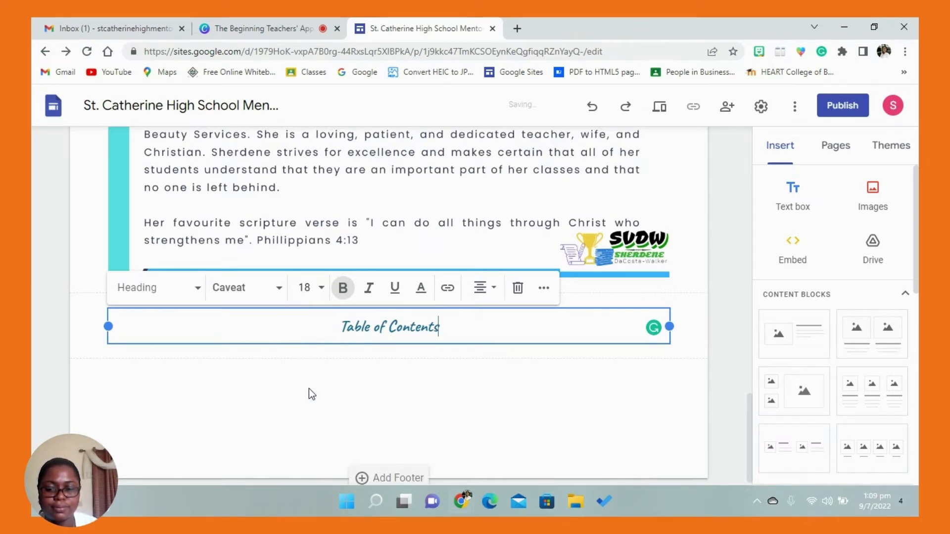
{"action": "left_click_drag", "start_coordinate": [450, 329], "coordinate": [339, 331]}
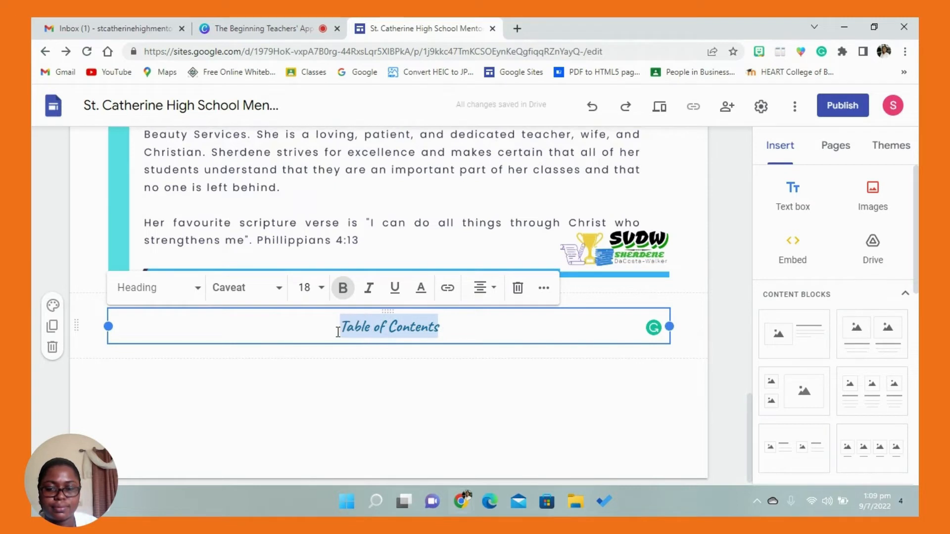
{"action": "left_click", "coordinate": [322, 289]}
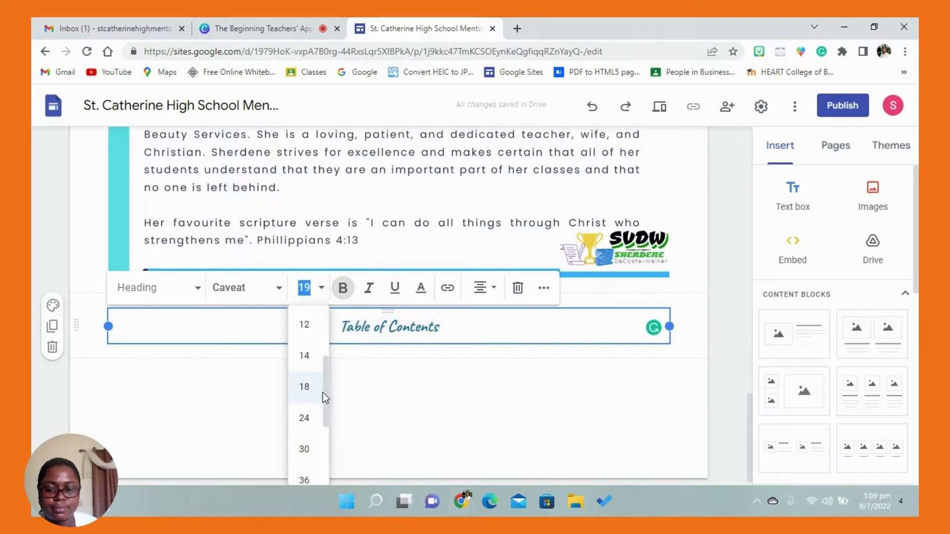
{"action": "left_click_drag", "start_coordinate": [326, 389], "coordinate": [326, 461]}
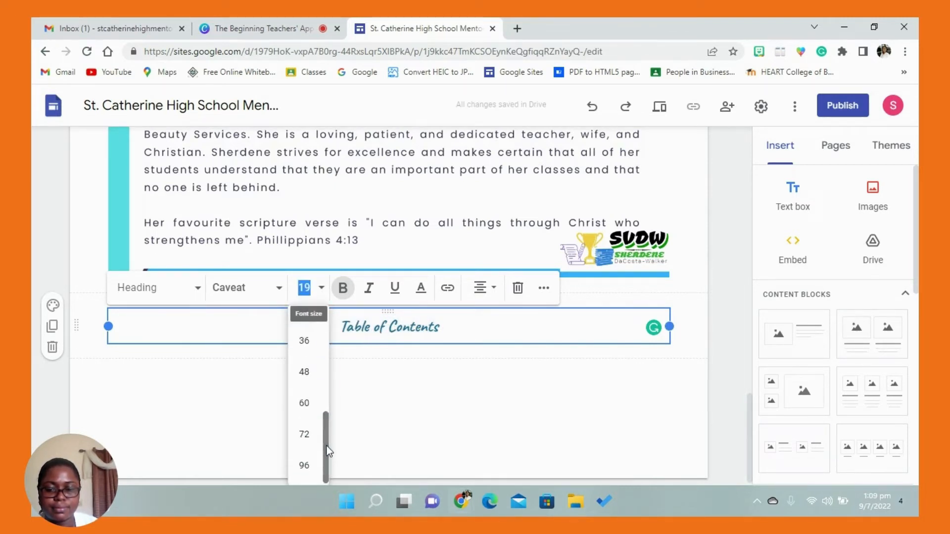
{"action": "left_click", "coordinate": [304, 402]}
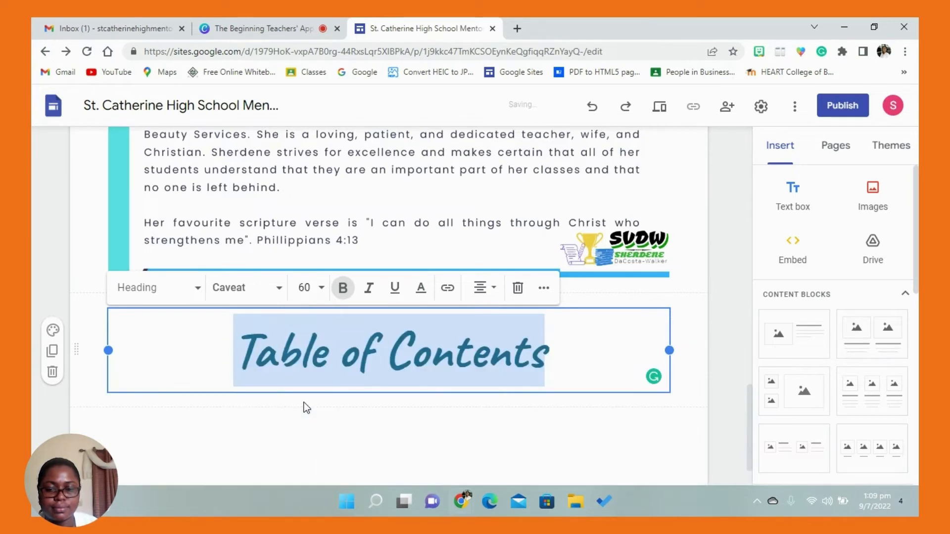
{"action": "left_click", "coordinate": [325, 289]}
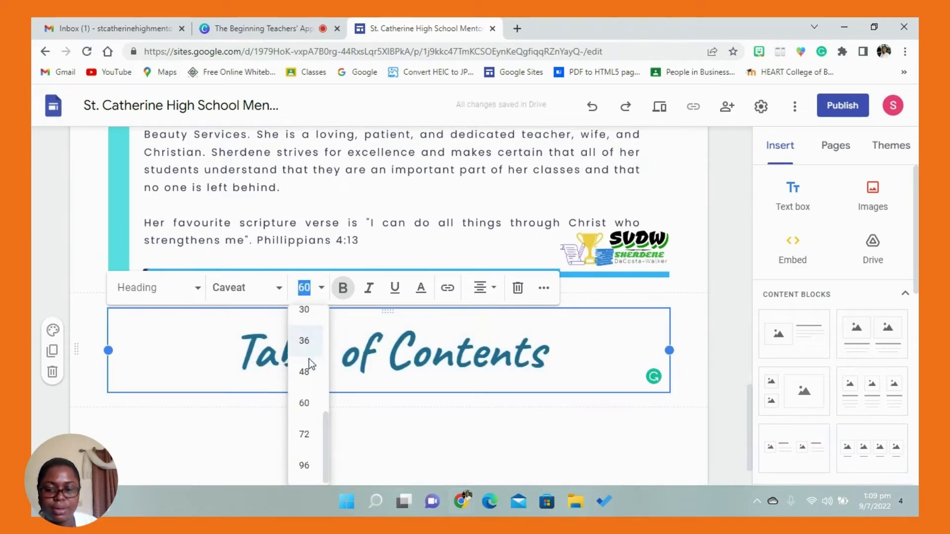
{"action": "left_click", "coordinate": [309, 372]}
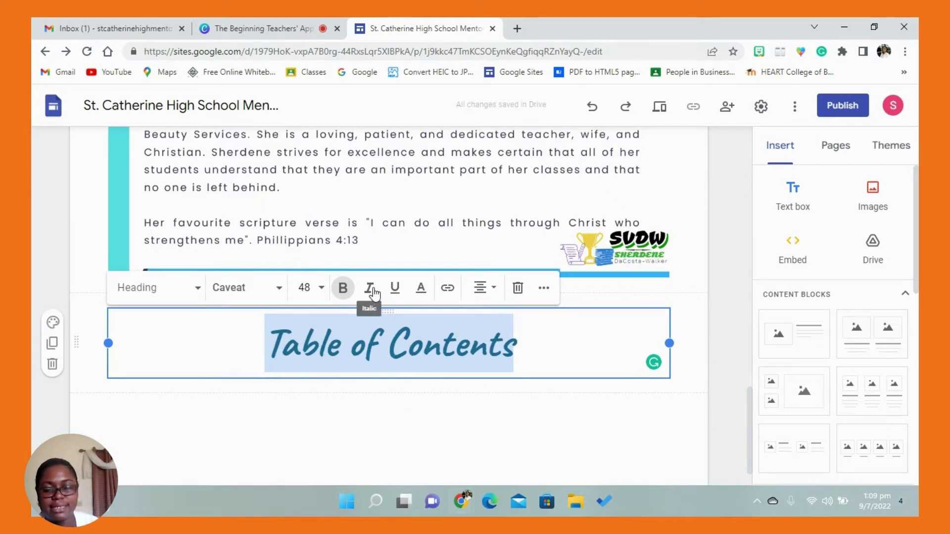
{"action": "left_click", "coordinate": [419, 291]}
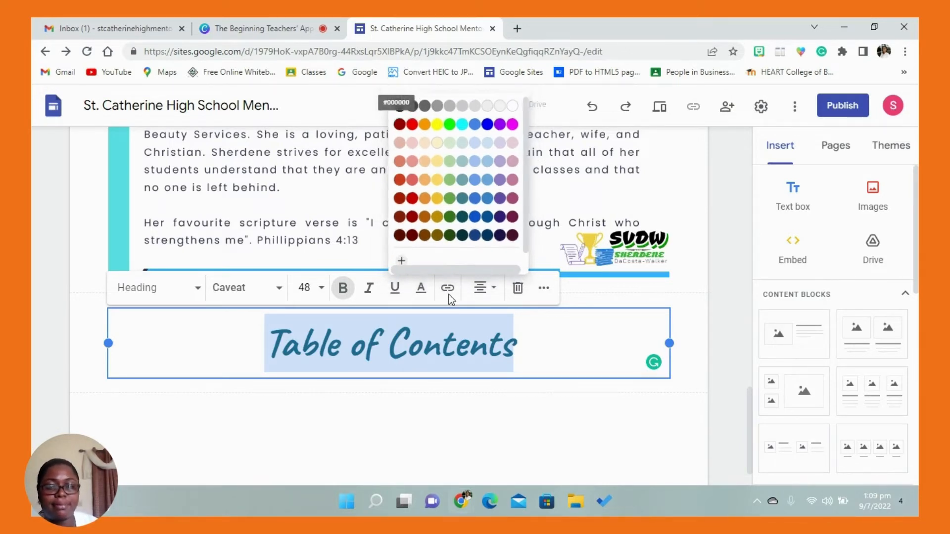
{"action": "key", "text": "Escape"}
{"action": "left_click", "coordinate": [449, 347]}
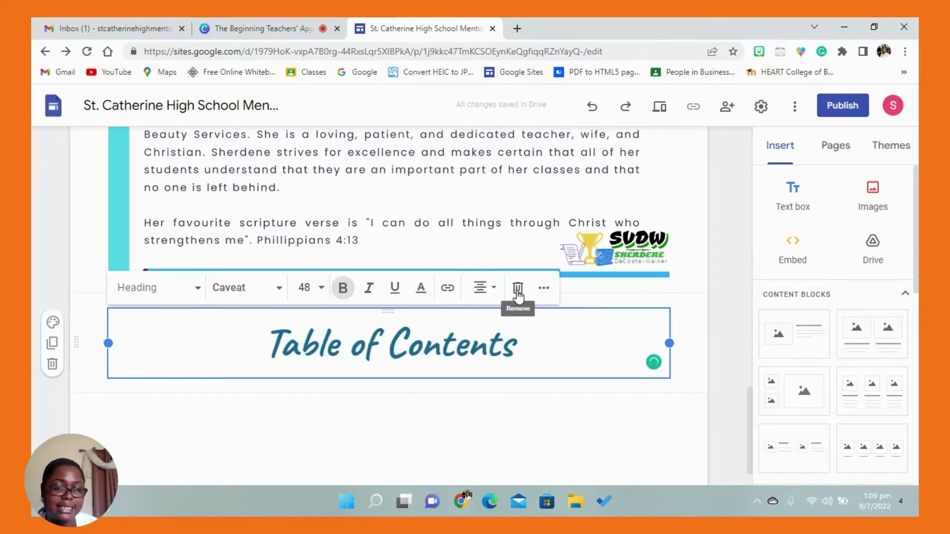
{"action": "left_click", "coordinate": [543, 291]}
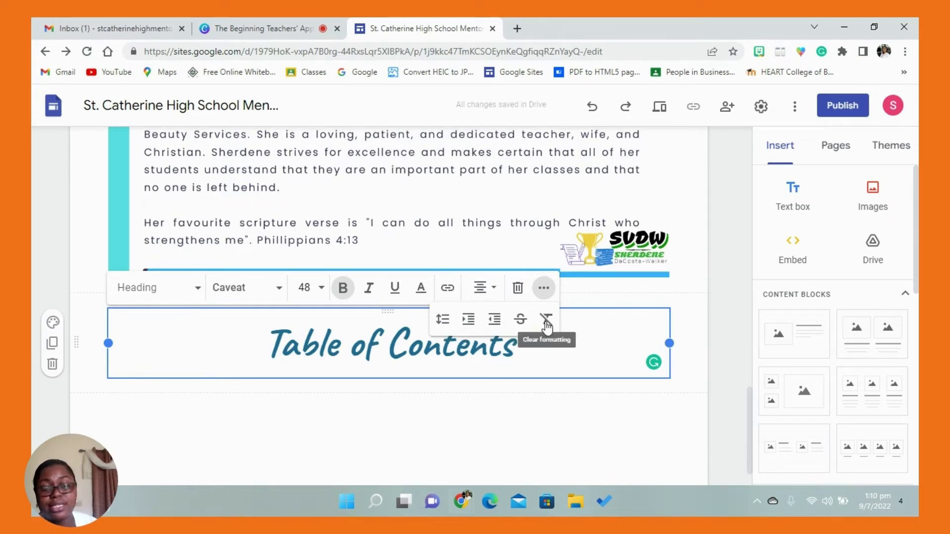
{"action": "left_click", "coordinate": [550, 403]}
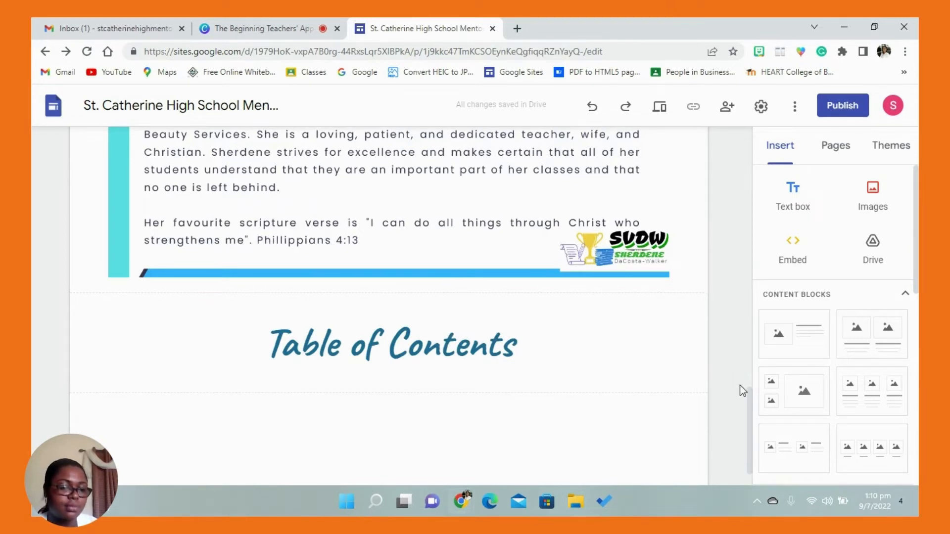
- Insert the six images GP1 BUTTON.png to GP6 BUTTON.png from Drive's recent files below the "Table of Contents" heading
{"action": "scroll", "coordinate": [746, 396], "scroll_direction": "down", "scroll_amount": 1}
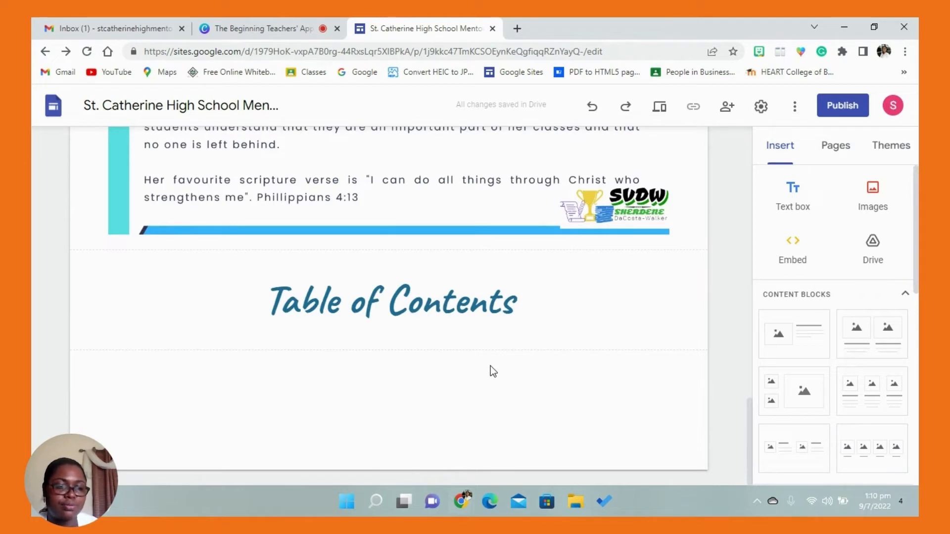
{"action": "left_click", "coordinate": [880, 208]}
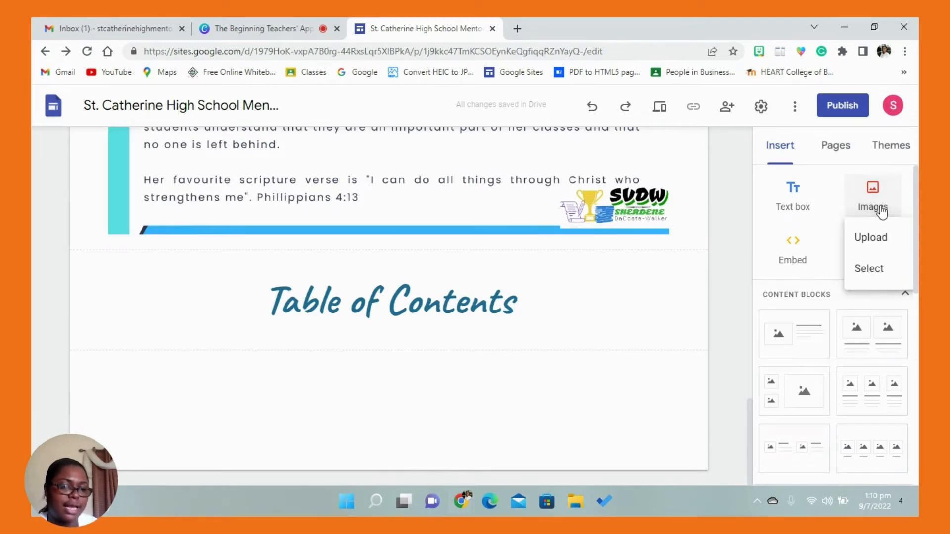
{"action": "left_click", "coordinate": [874, 266]}
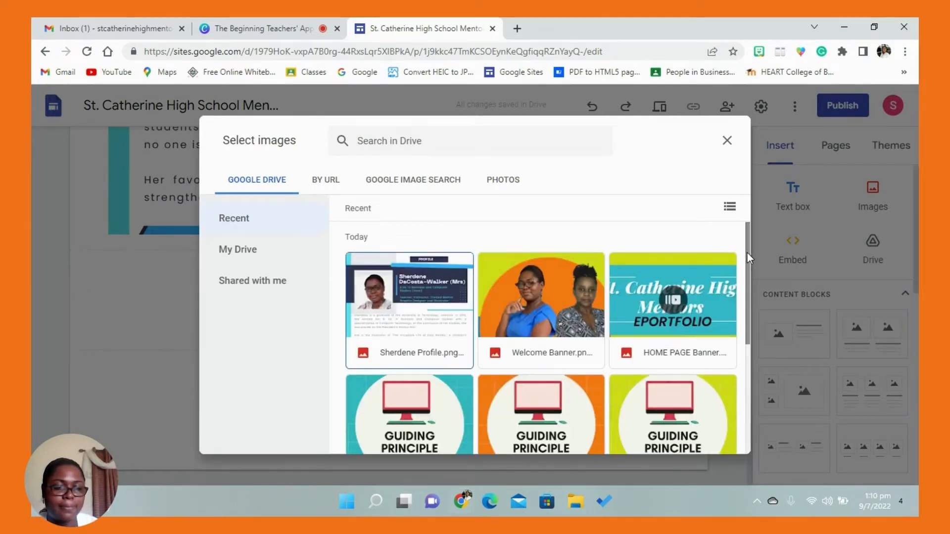
{"action": "left_click_drag", "start_coordinate": [746, 254], "coordinate": [750, 363]}
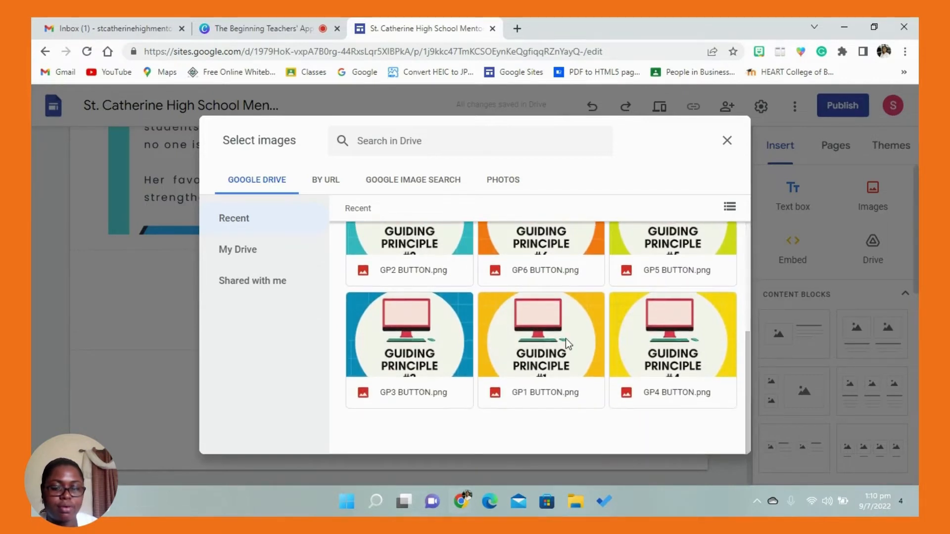
{"action": "left_click", "coordinate": [566, 338]}
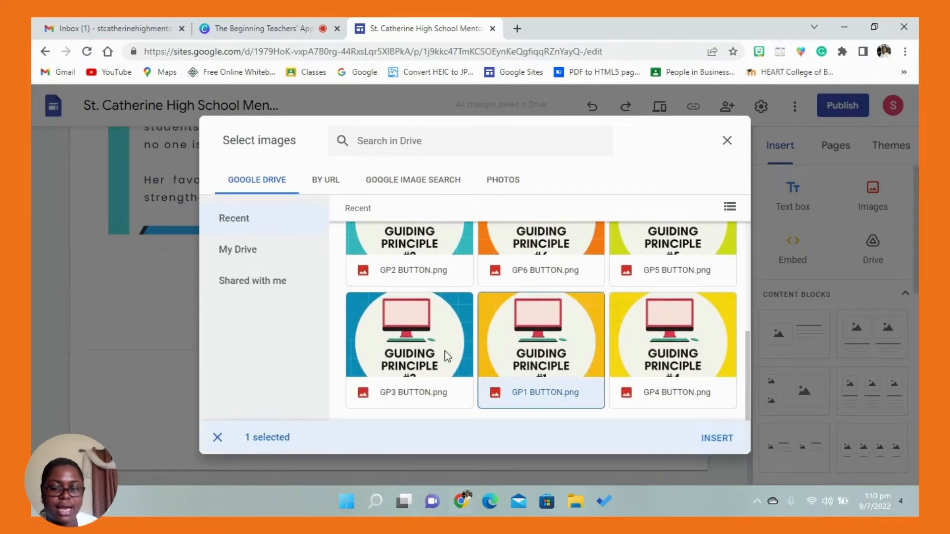
{"action": "left_click", "coordinate": [436, 253]}
{"action": "left_click", "coordinate": [432, 391]}
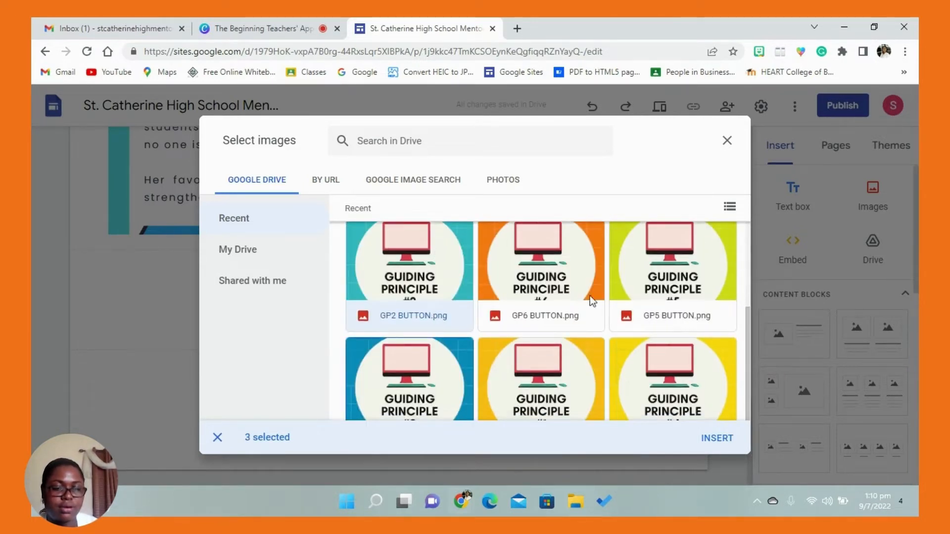
{"action": "left_click", "coordinate": [663, 378]}
{"action": "right_click", "coordinate": [655, 268]}
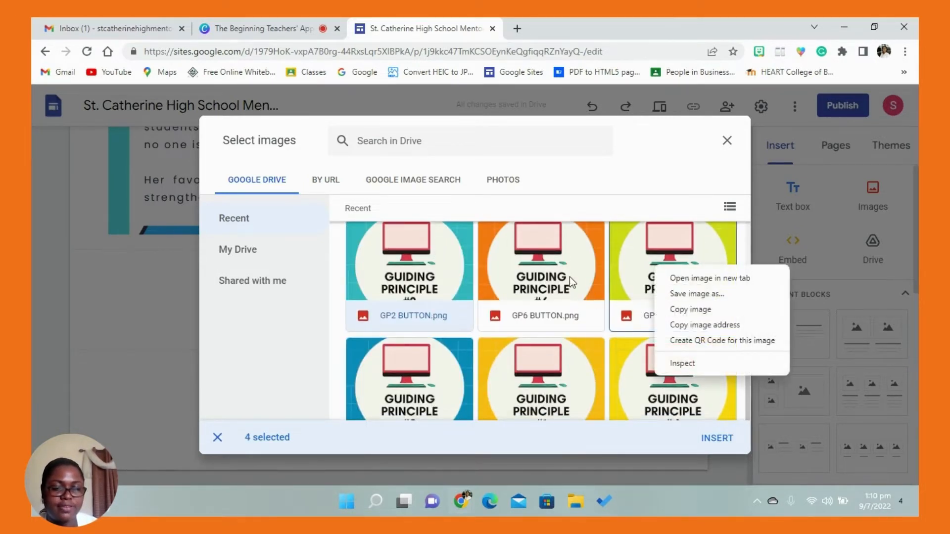
{"action": "left_click", "coordinate": [629, 268]}
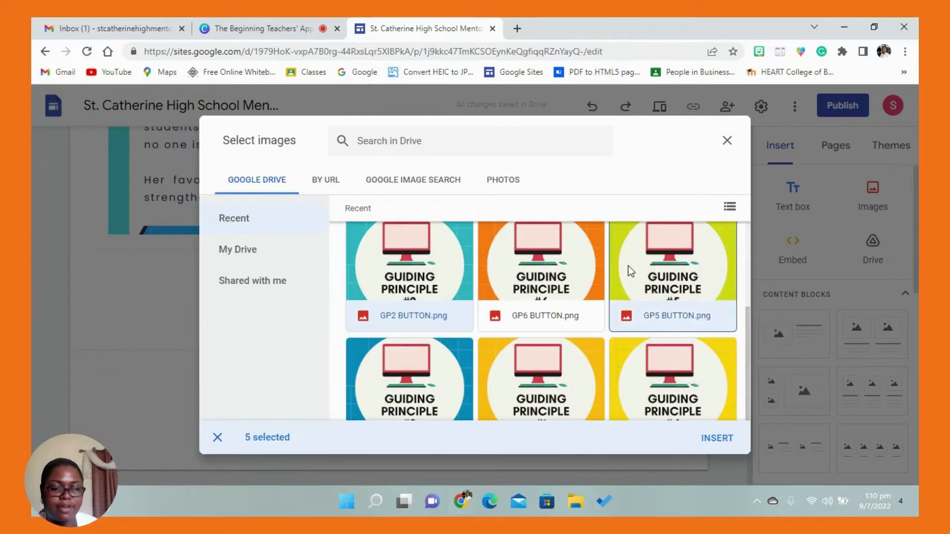
{"action": "left_click", "coordinate": [547, 270]}
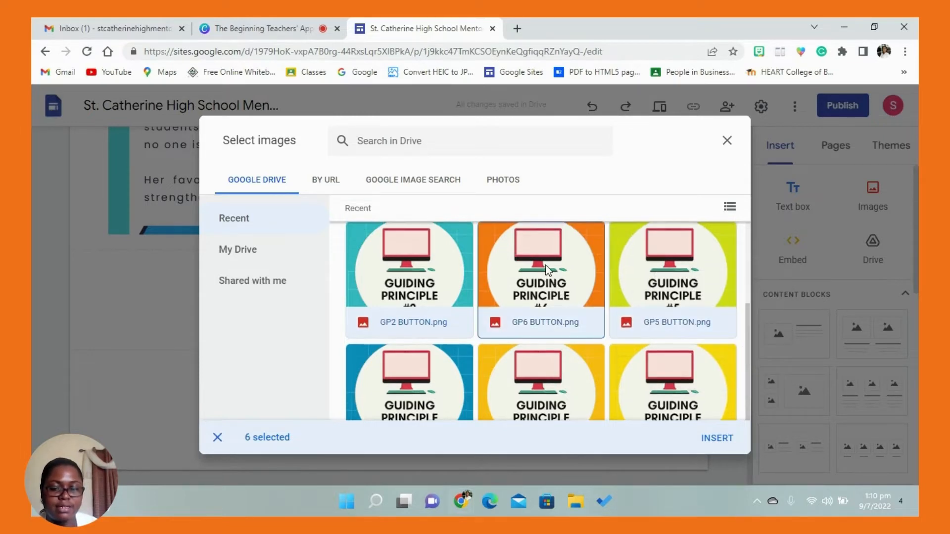
{"action": "left_click", "coordinate": [720, 439]}
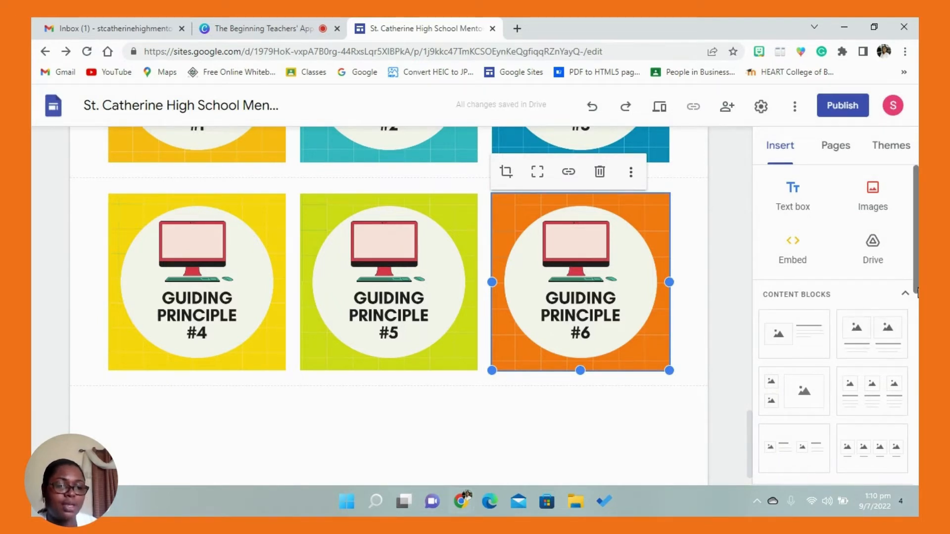
- Add a content block with three captioned image placeholders below the buttons and fill its first placeholder with GP1 BUTTON.png from Drive
{"action": "left_click_drag", "start_coordinate": [918, 285], "coordinate": [918, 243]}
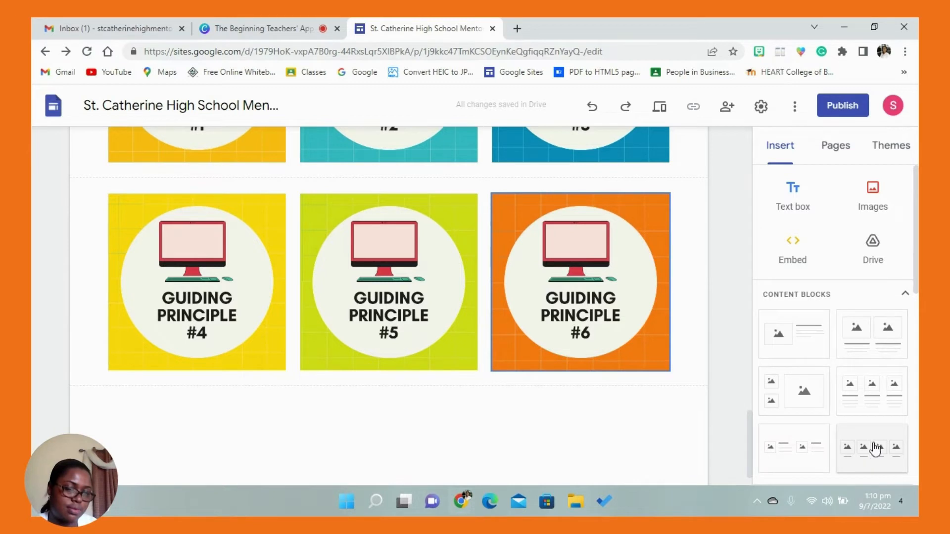
{"action": "left_click", "coordinate": [875, 409]}
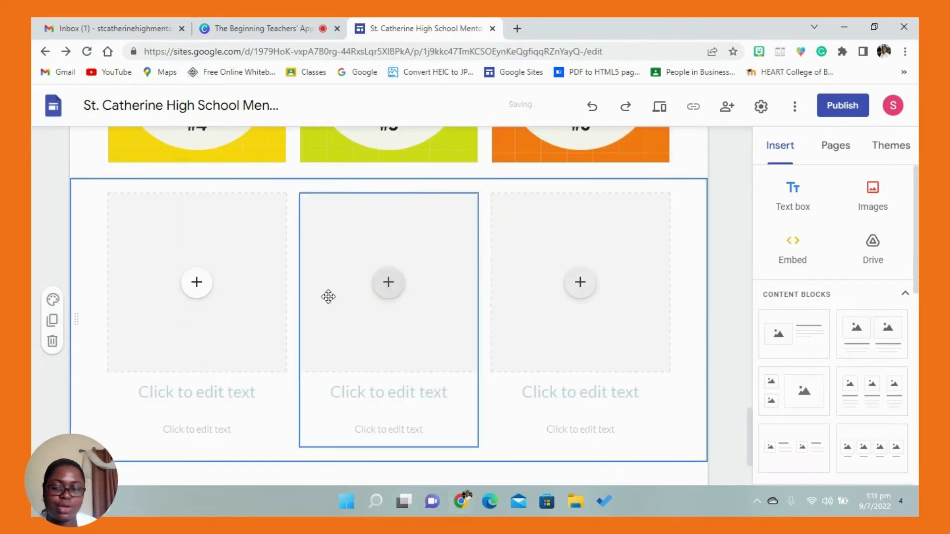
{"action": "left_click", "coordinate": [196, 282]}
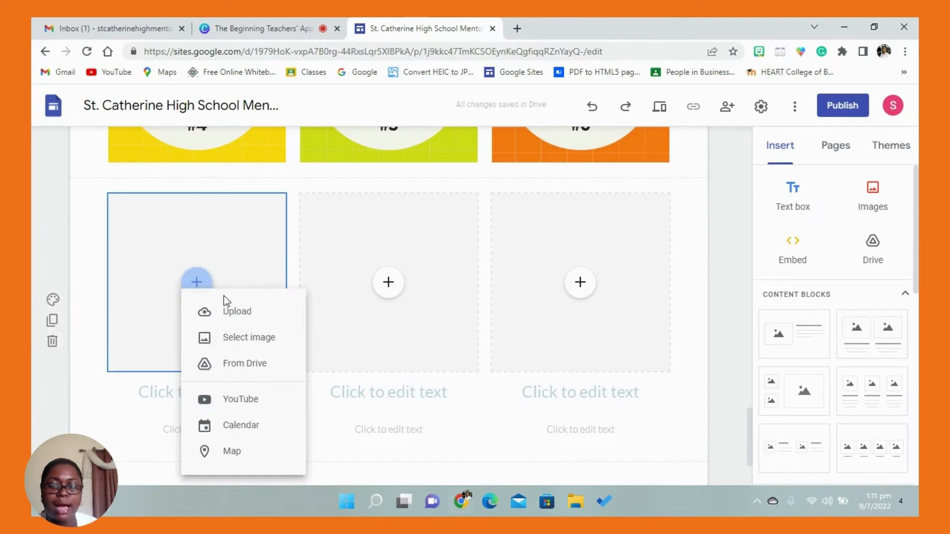
{"action": "left_click", "coordinate": [238, 339]}
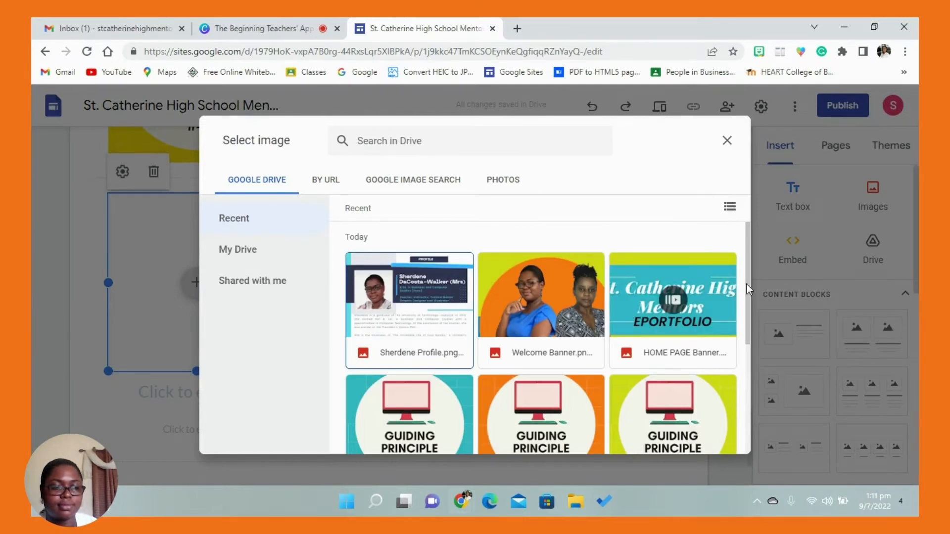
{"action": "left_click_drag", "start_coordinate": [747, 284], "coordinate": [744, 337]}
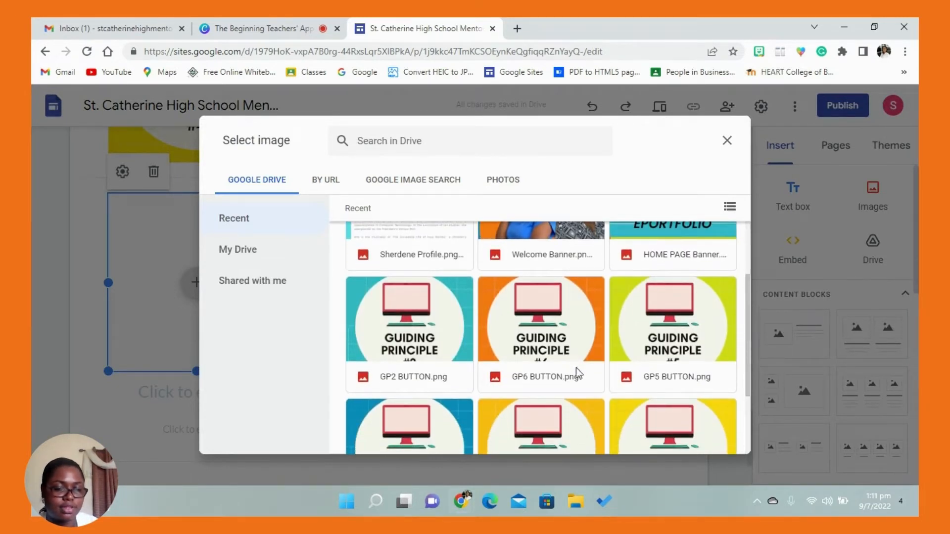
{"action": "left_click_drag", "start_coordinate": [746, 403], "coordinate": [745, 406]}
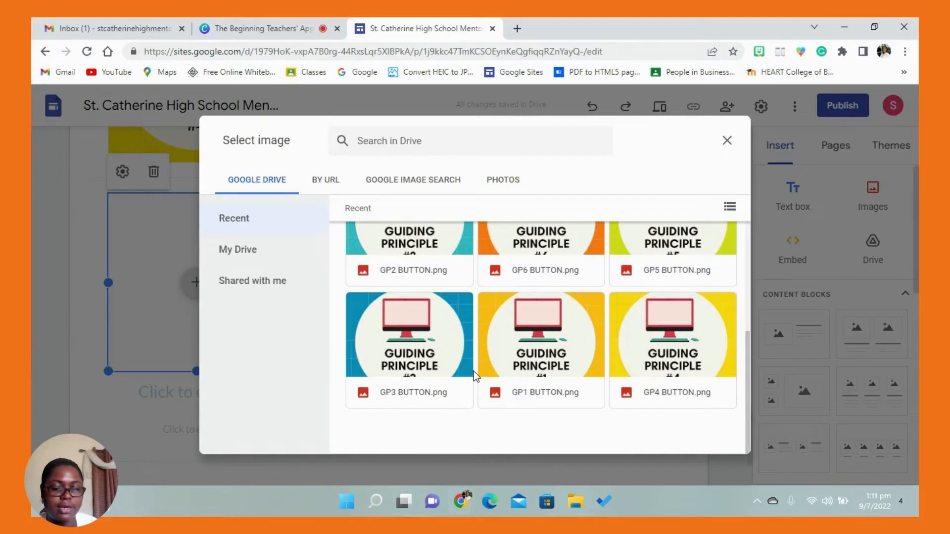
{"action": "left_click", "coordinate": [568, 353]}
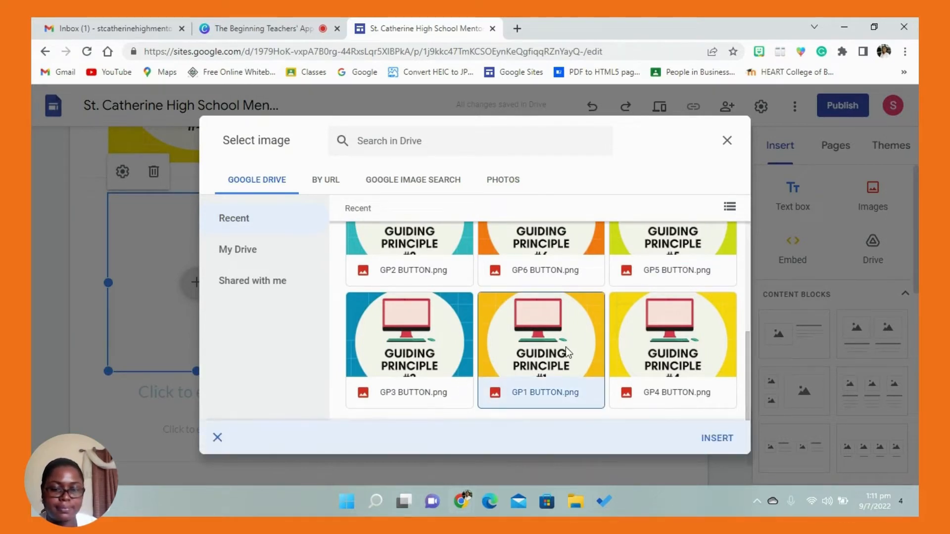
{"action": "left_click", "coordinate": [699, 439]}
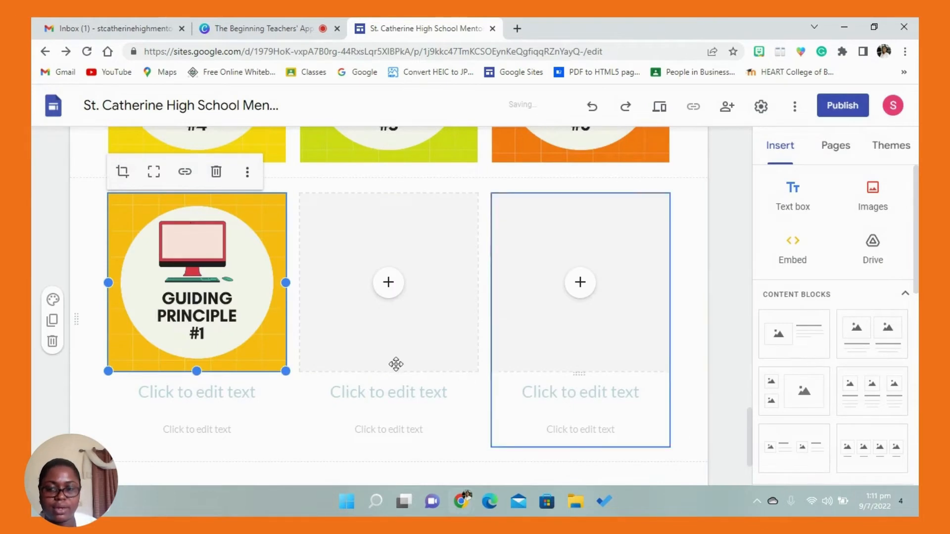
- Remove the heading and text placeholders under the Guiding Principle #1 image in the new content block
{"action": "left_click", "coordinate": [232, 412]}
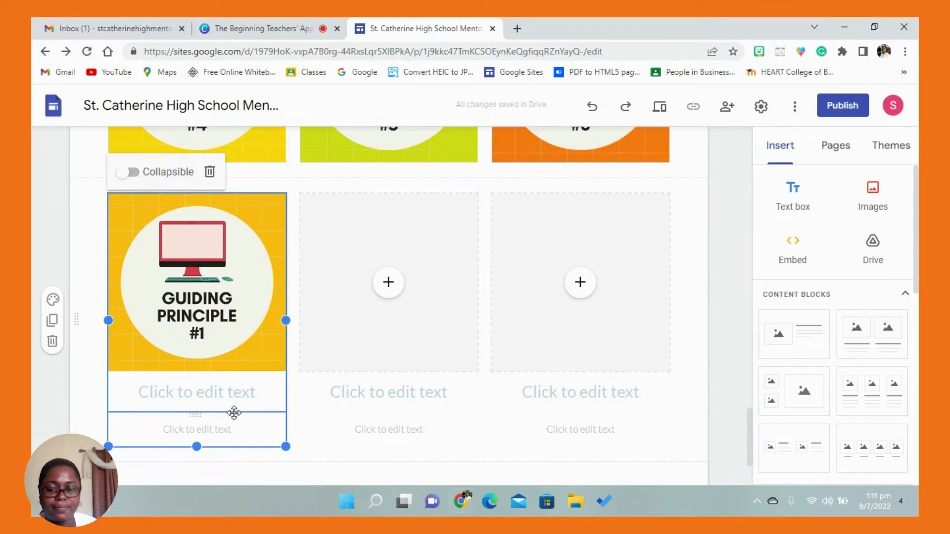
{"action": "left_click", "coordinate": [234, 396]}
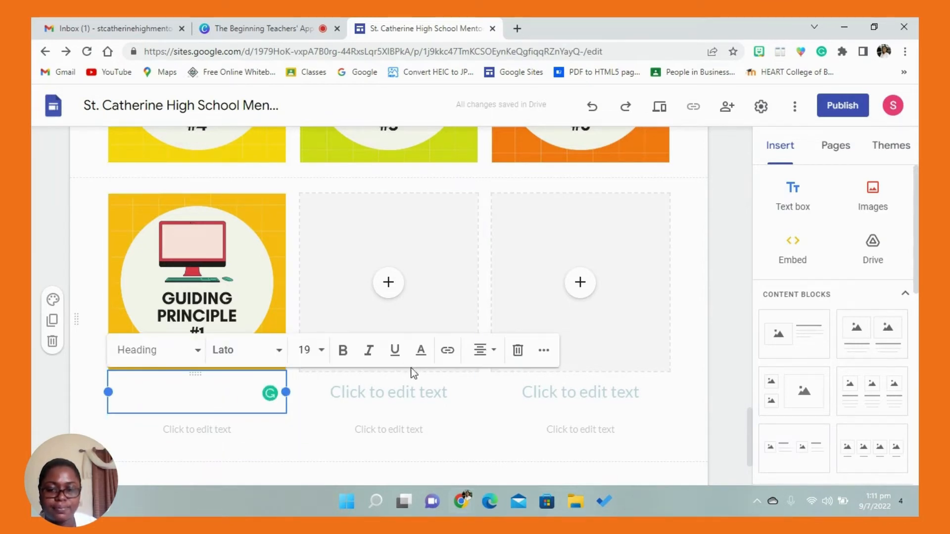
{"action": "left_click", "coordinate": [518, 350]}
{"action": "left_click", "coordinate": [224, 389]}
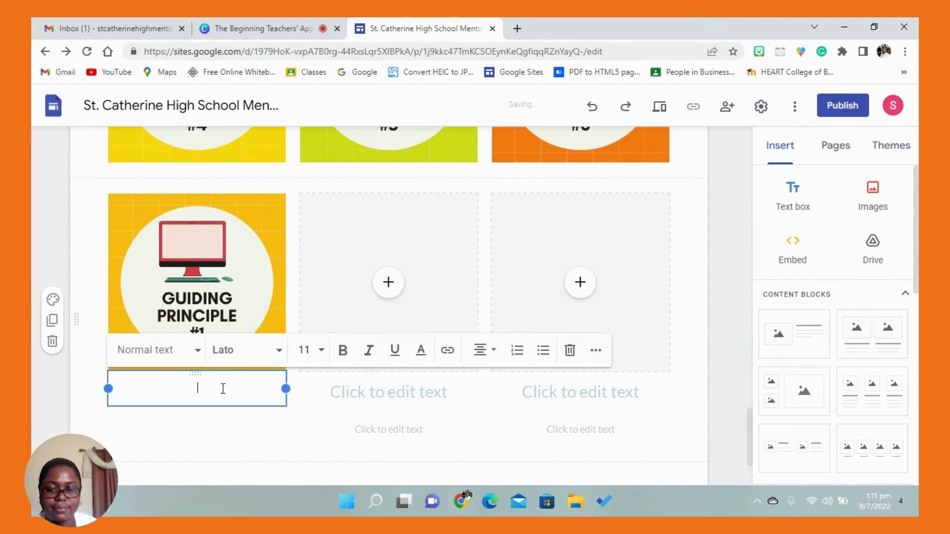
{"action": "left_click", "coordinate": [568, 350]}
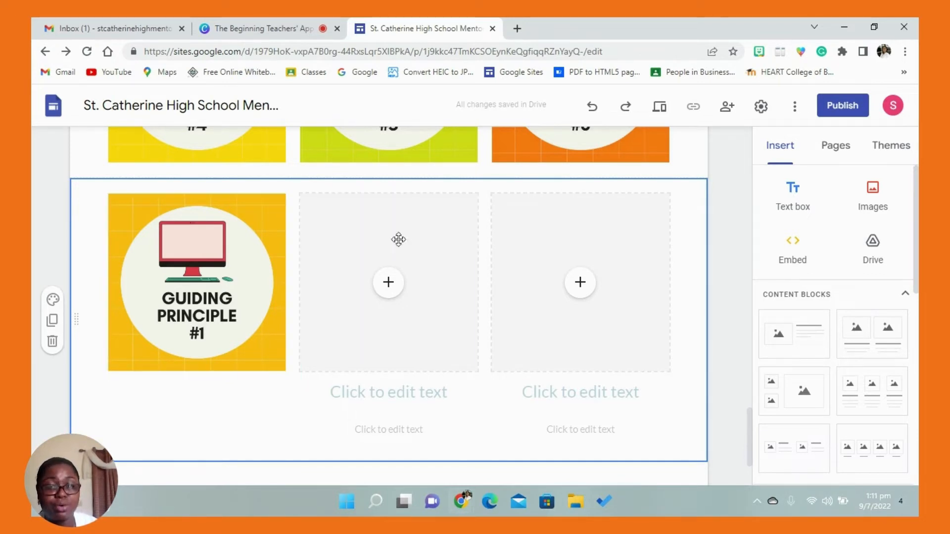
- Delete the three-column content block section below the six Guiding Principle buttons
{"action": "left_click", "coordinate": [52, 340]}
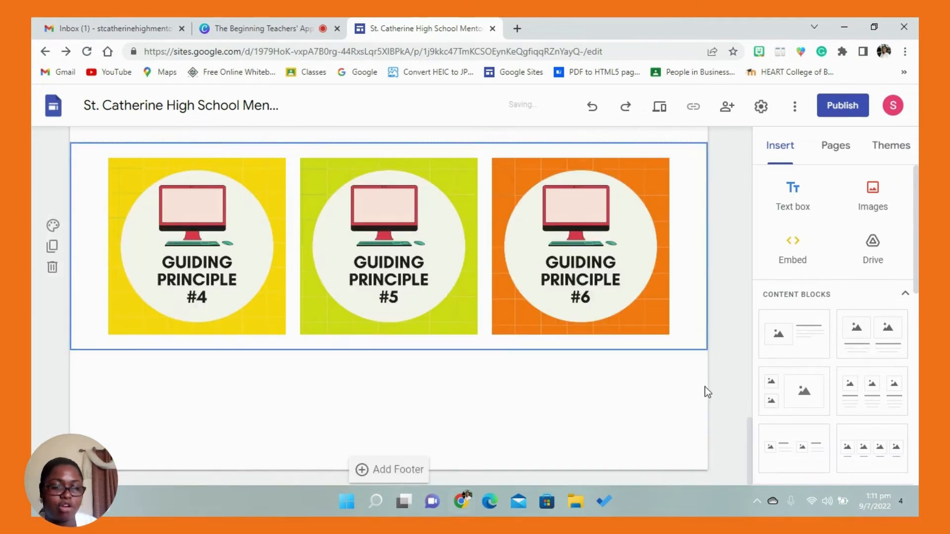
{"action": "left_click_drag", "start_coordinate": [747, 429], "coordinate": [752, 403]}
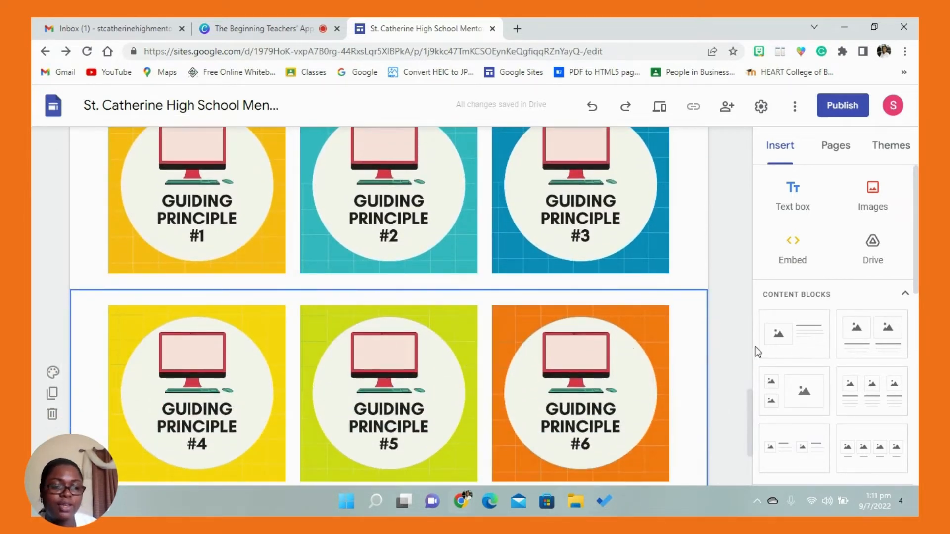
{"action": "left_click_drag", "start_coordinate": [753, 390], "coordinate": [723, 375]}
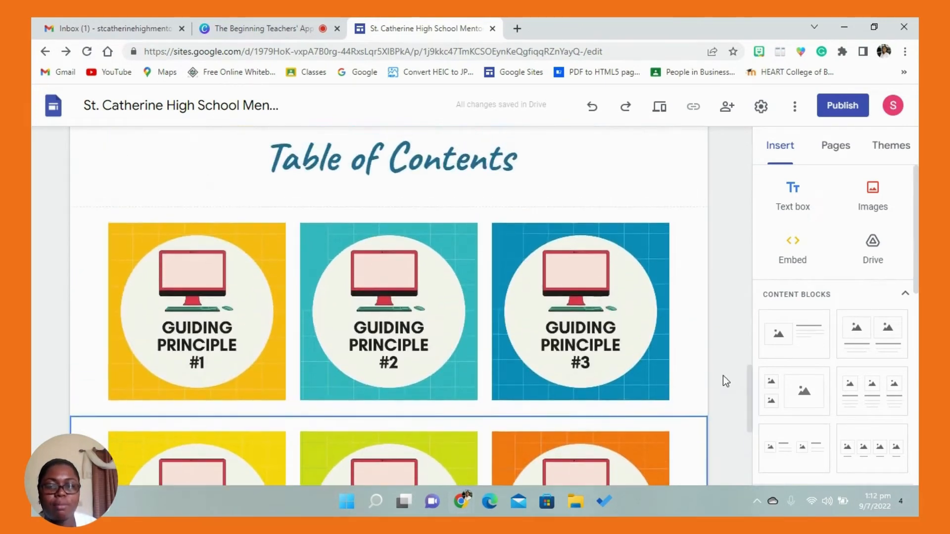
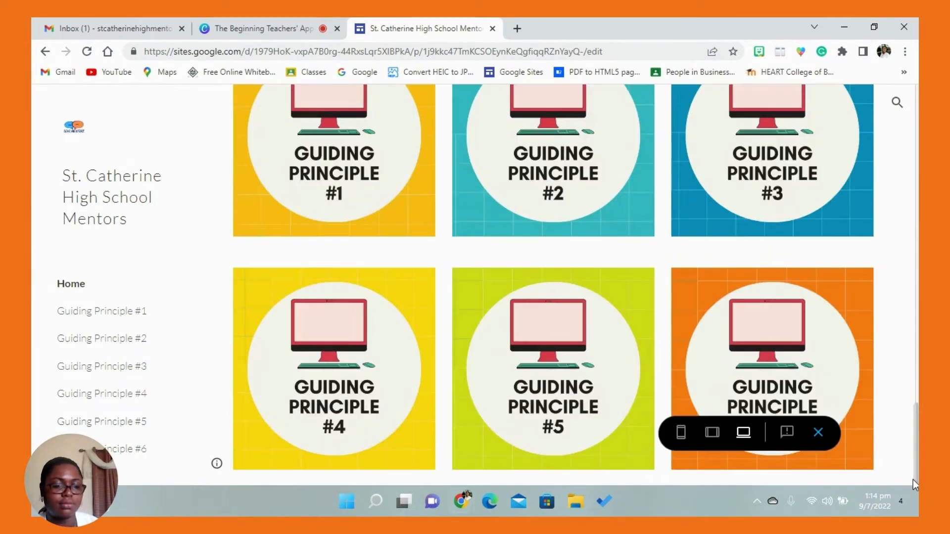
- Preview the home page in the phone and tablet layouts, checking the Guiding Principle buttons and the tablet navigation menu
{"action": "left_click", "coordinate": [681, 433]}
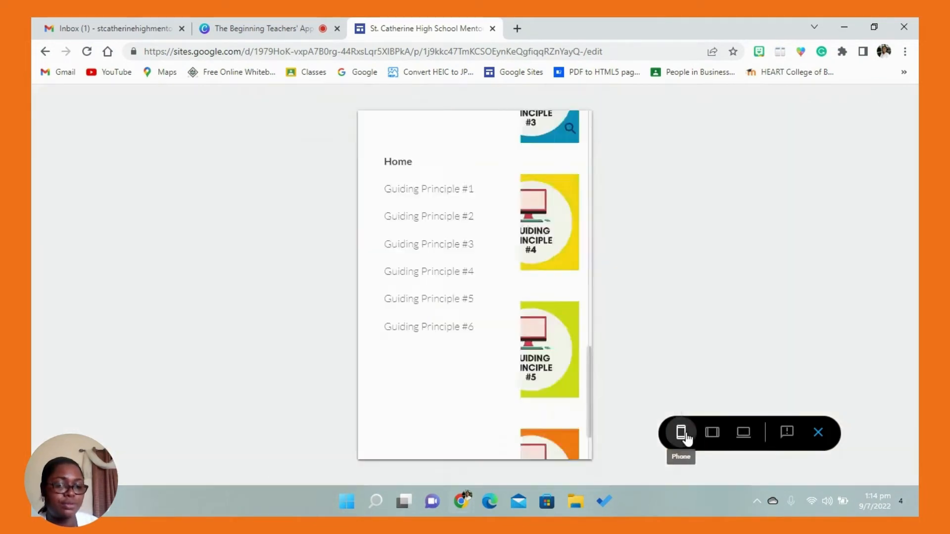
{"action": "left_click_drag", "start_coordinate": [584, 288], "coordinate": [586, 433]}
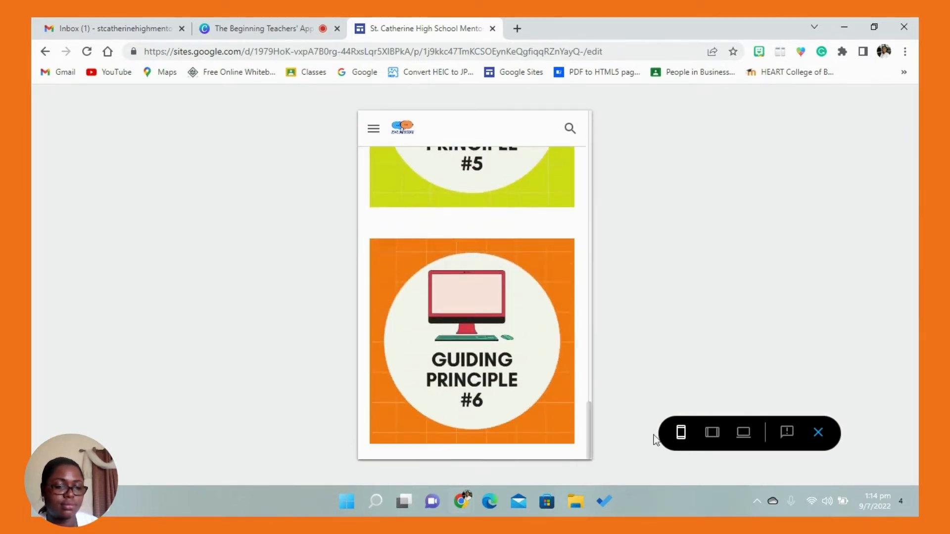
{"action": "right_click", "coordinate": [710, 434]}
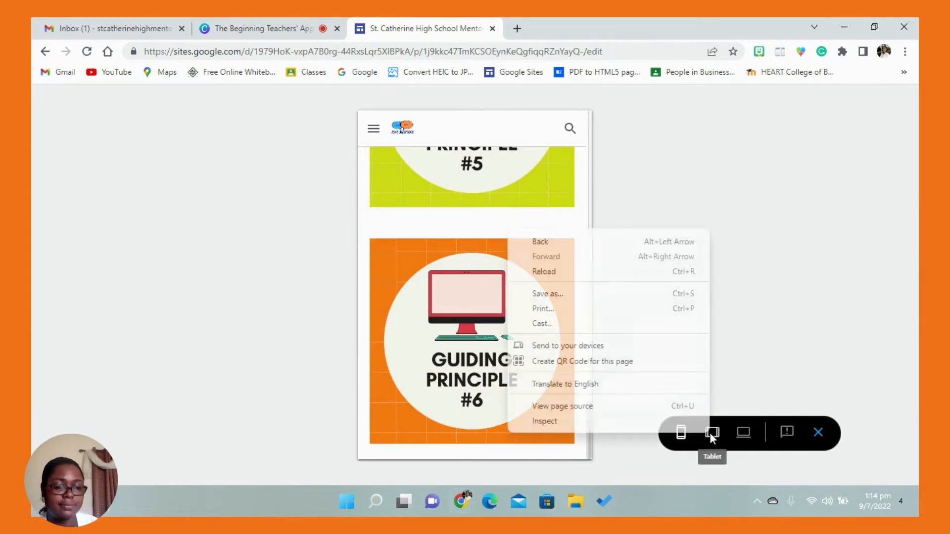
{"action": "left_click", "coordinate": [714, 434]}
{"action": "left_click", "coordinate": [713, 435]}
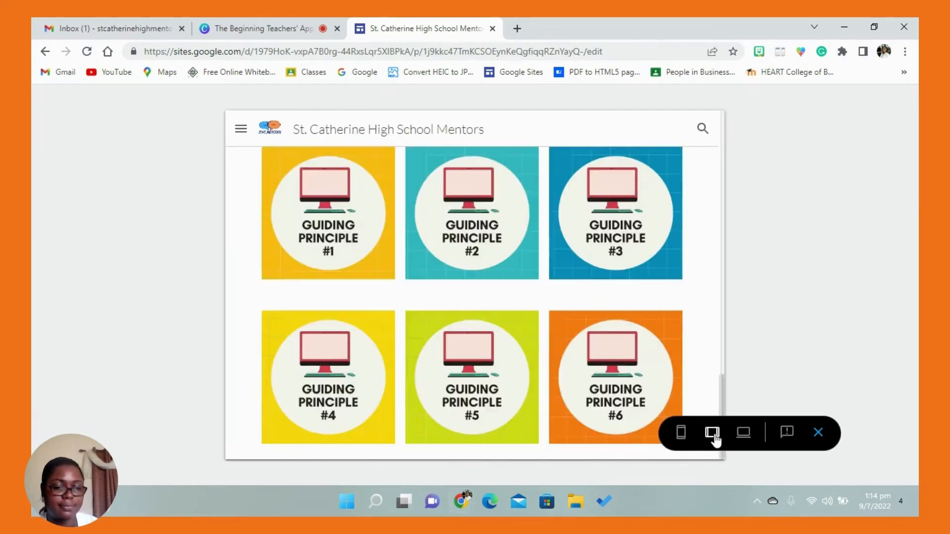
{"action": "left_click_drag", "start_coordinate": [721, 381], "coordinate": [712, 134]}
{"action": "left_click", "coordinate": [241, 129]}
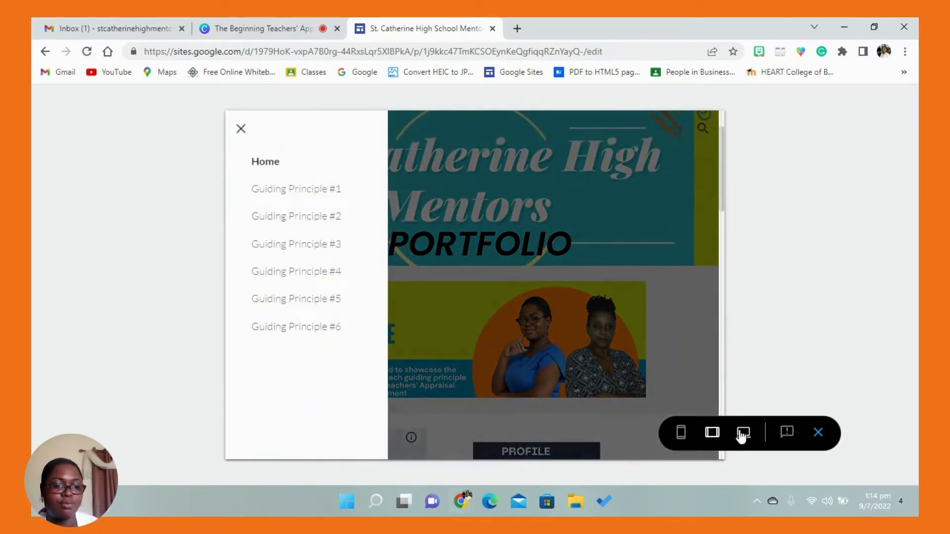
- Preview the home page in the large-screen layout and exit the preview
{"action": "right_click", "coordinate": [742, 434]}
{"action": "left_click", "coordinate": [743, 434]}
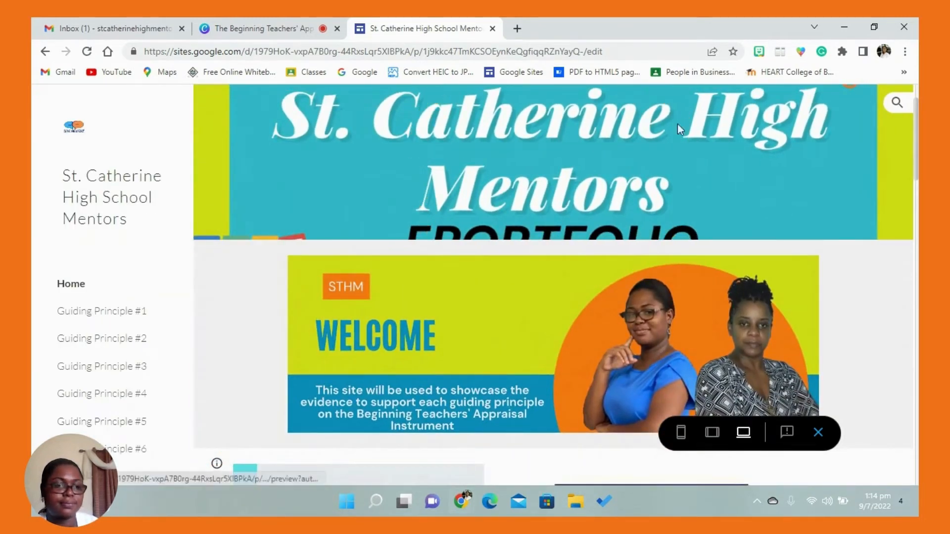
{"action": "left_click", "coordinate": [818, 433]}
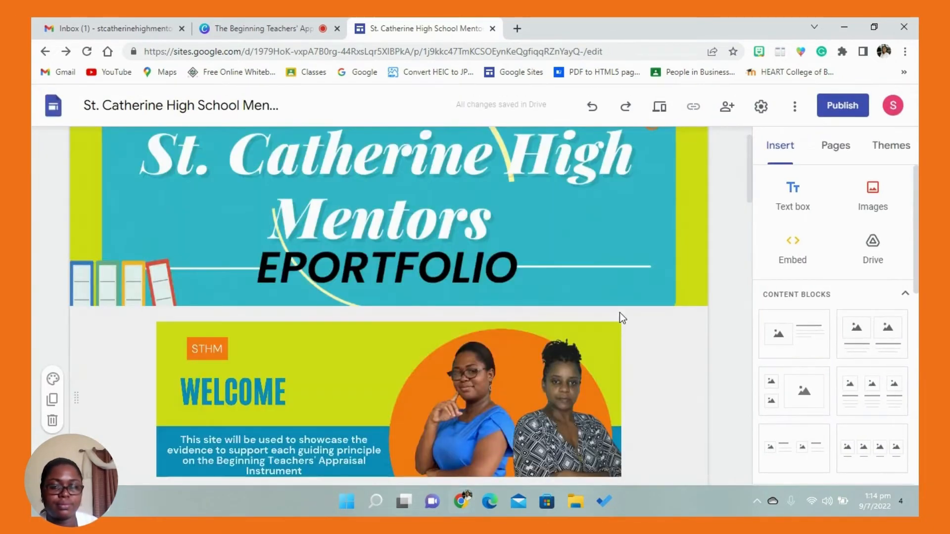
{"action": "left_click", "coordinate": [728, 111]}
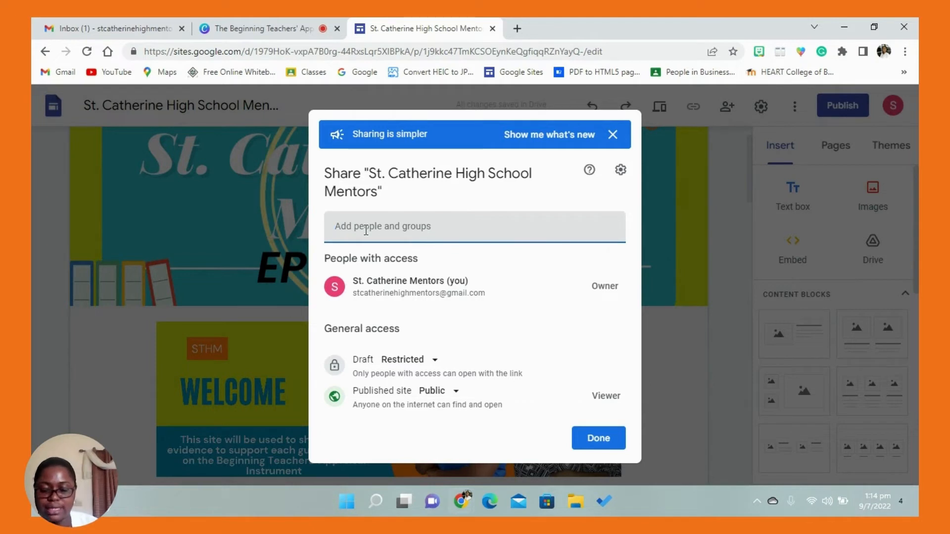
{"action": "key", "text": "ctrl+v"}
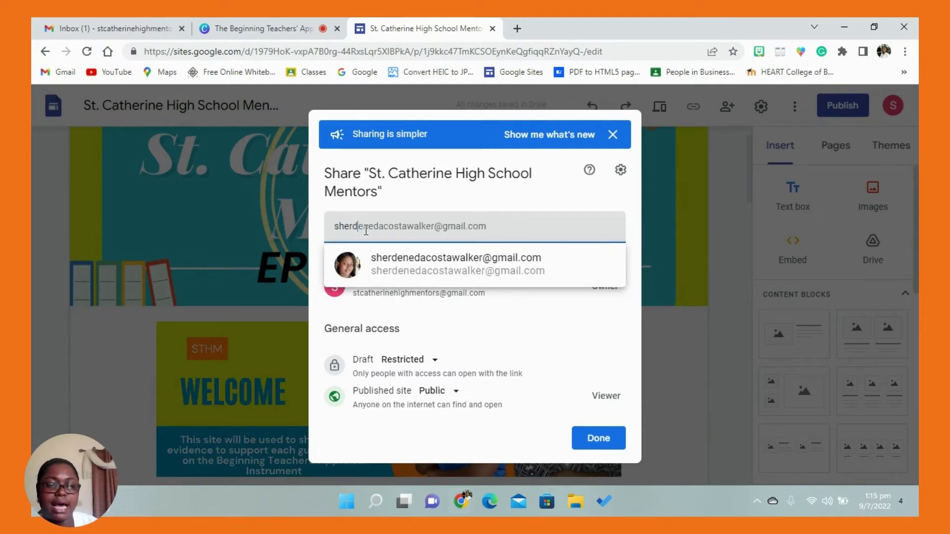
{"action": "left_click", "coordinate": [431, 272]}
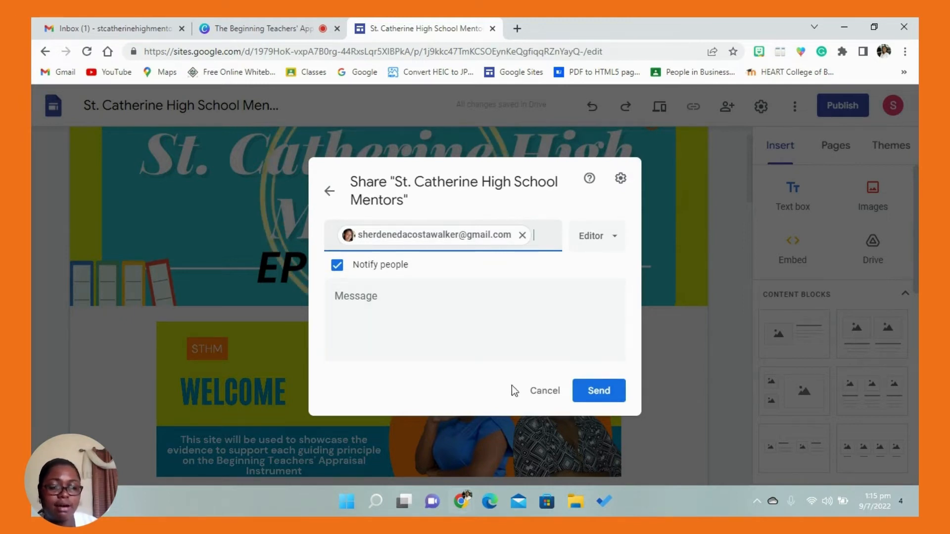
{"action": "left_click", "coordinate": [530, 391]}
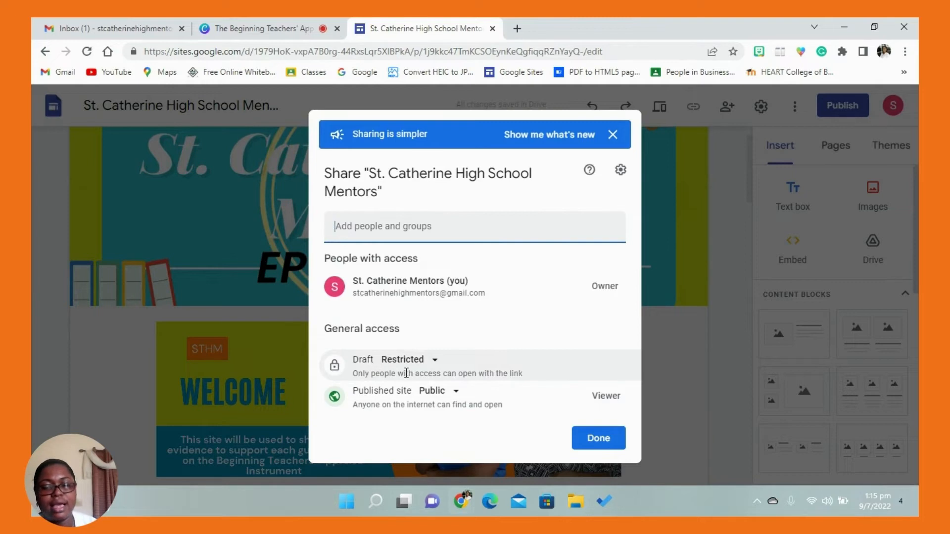
- Review the access options for the published site and close the sharing settings
{"action": "left_click", "coordinate": [452, 393]}
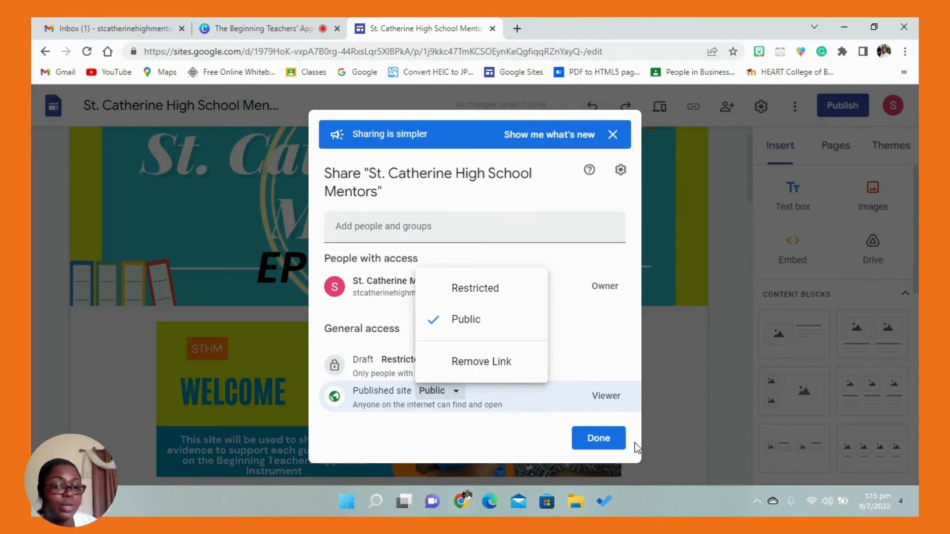
{"action": "left_click", "coordinate": [599, 438]}
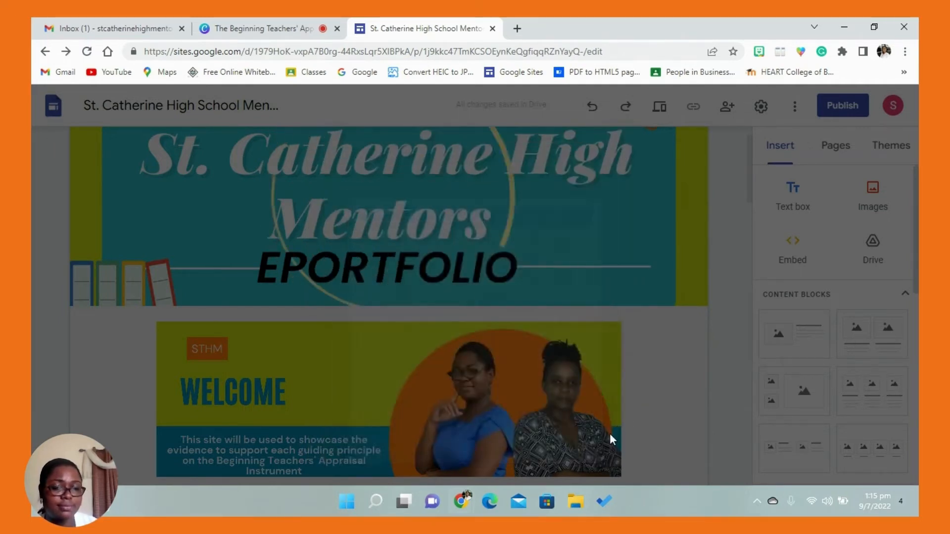
- Examine the site settings for navigation, brand images, viewer tools, custom domains, analytics and announcement banner, and the additional site options
{"action": "left_click", "coordinate": [762, 107]}
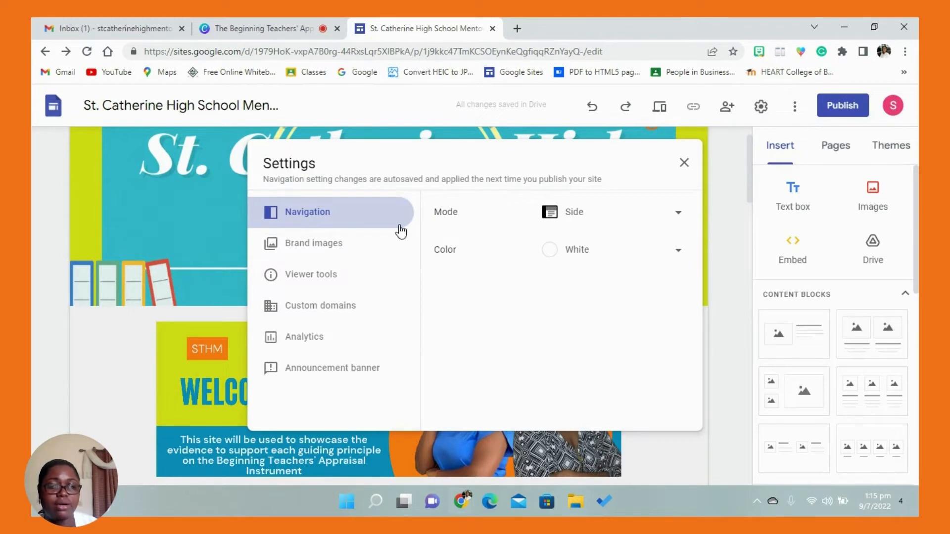
{"action": "left_click", "coordinate": [320, 247]}
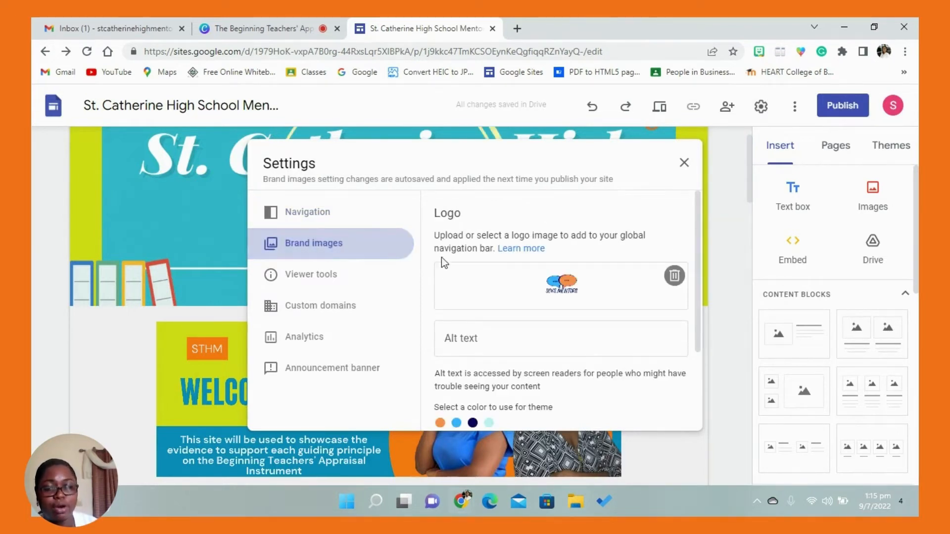
{"action": "left_click", "coordinate": [345, 280]}
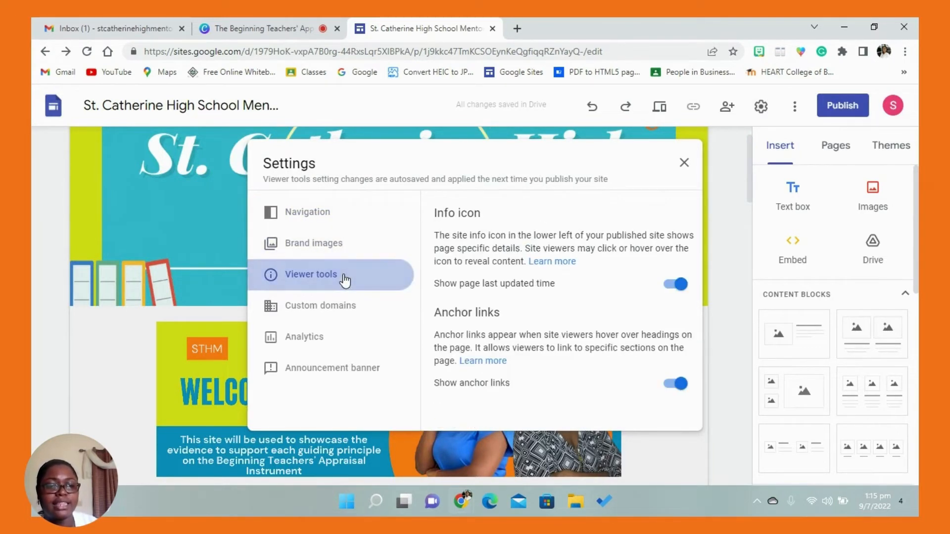
{"action": "left_click", "coordinate": [339, 307]}
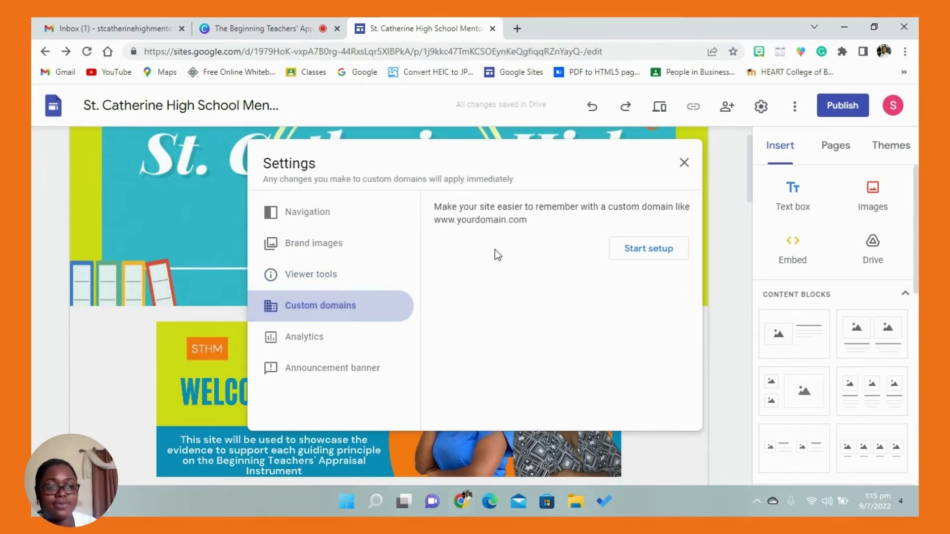
{"action": "left_click", "coordinate": [339, 343]}
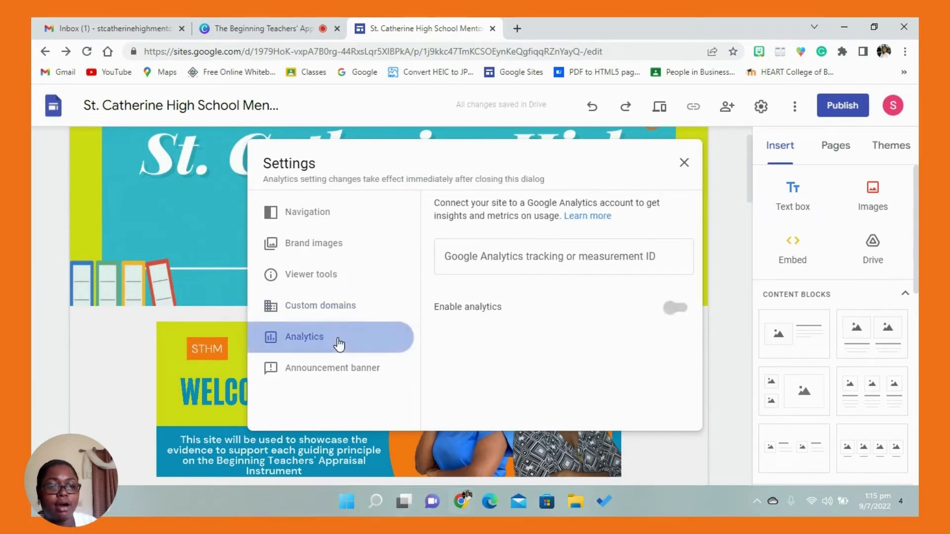
{"action": "left_click", "coordinate": [335, 376]}
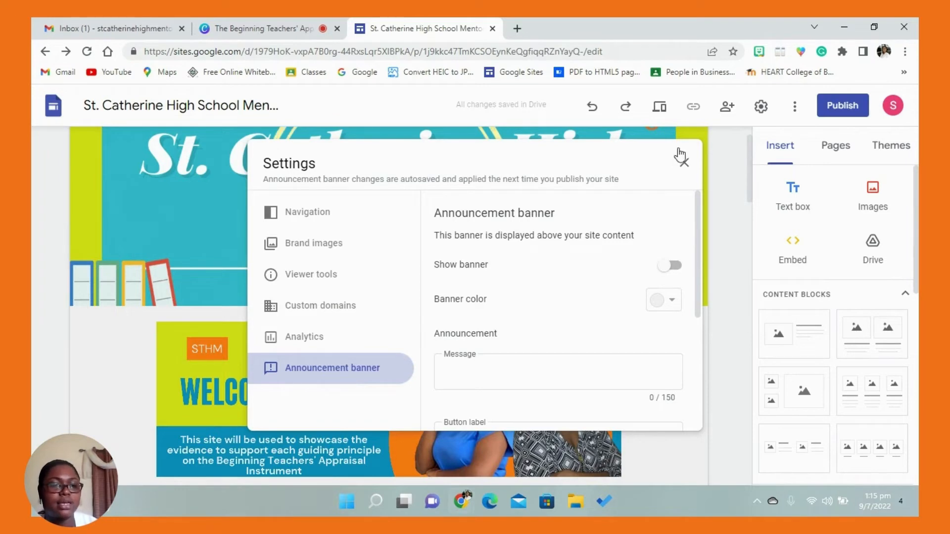
{"action": "left_click", "coordinate": [684, 164]}
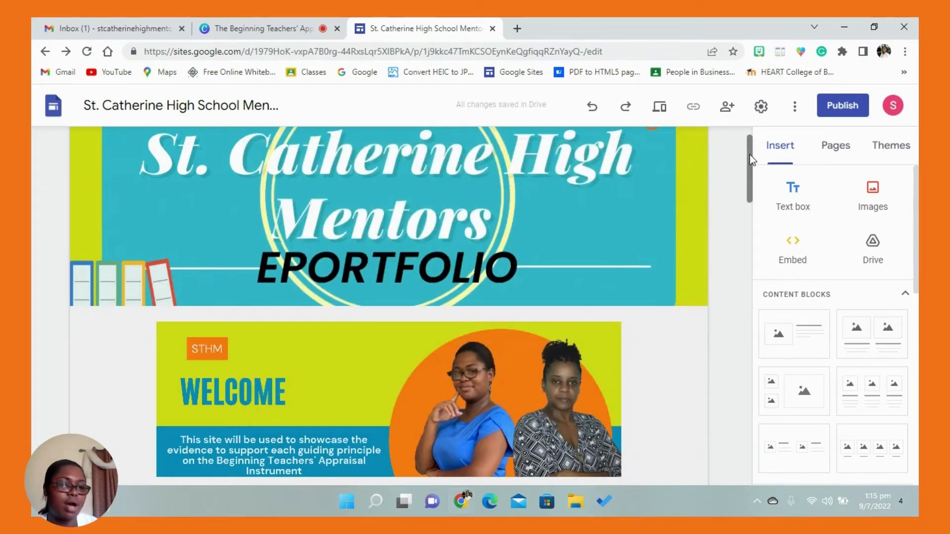
{"action": "left_click", "coordinate": [795, 107]}
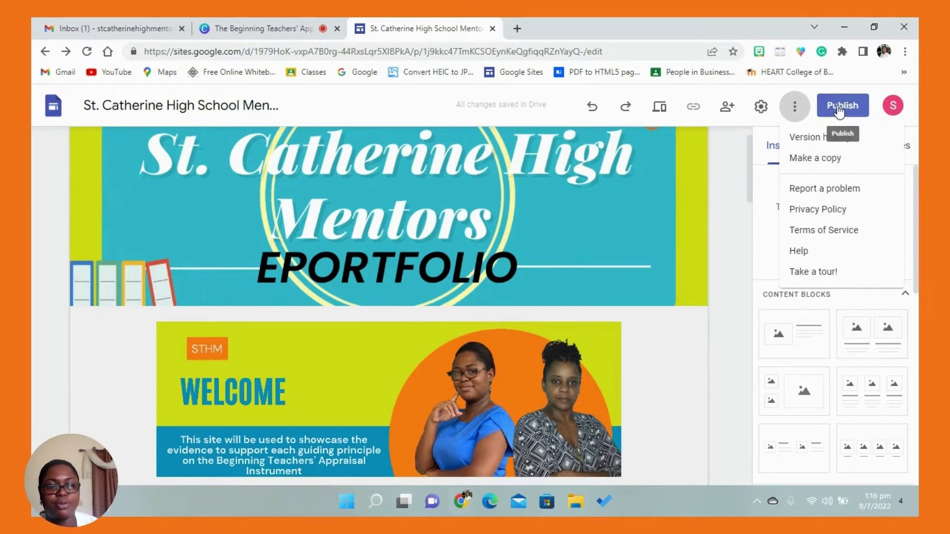
- Add a footer below the Guiding Principle buttons reading "Created by: St. Catherine High Mentors" with "Date: July 2022" on a second line
{"action": "left_click_drag", "start_coordinate": [747, 162], "coordinate": [739, 454]}
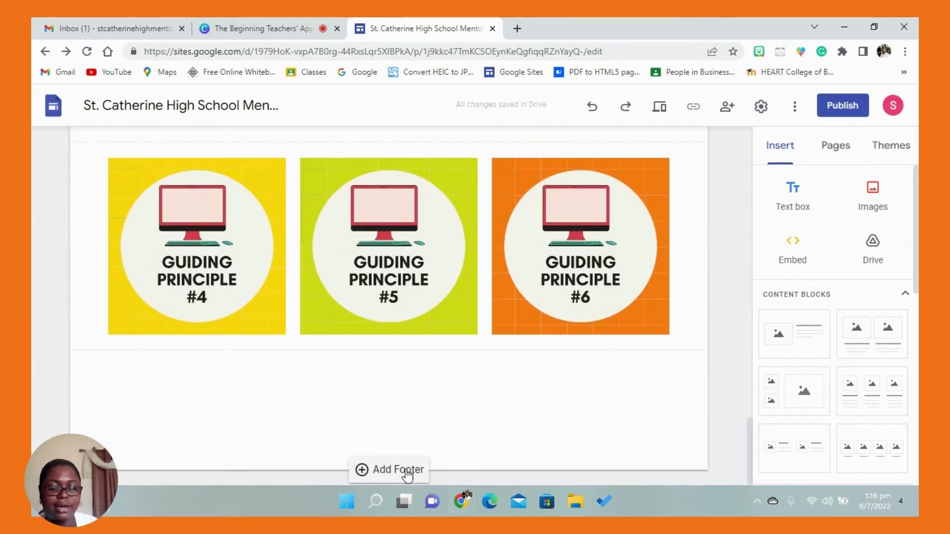
{"action": "left_click", "coordinate": [407, 473]}
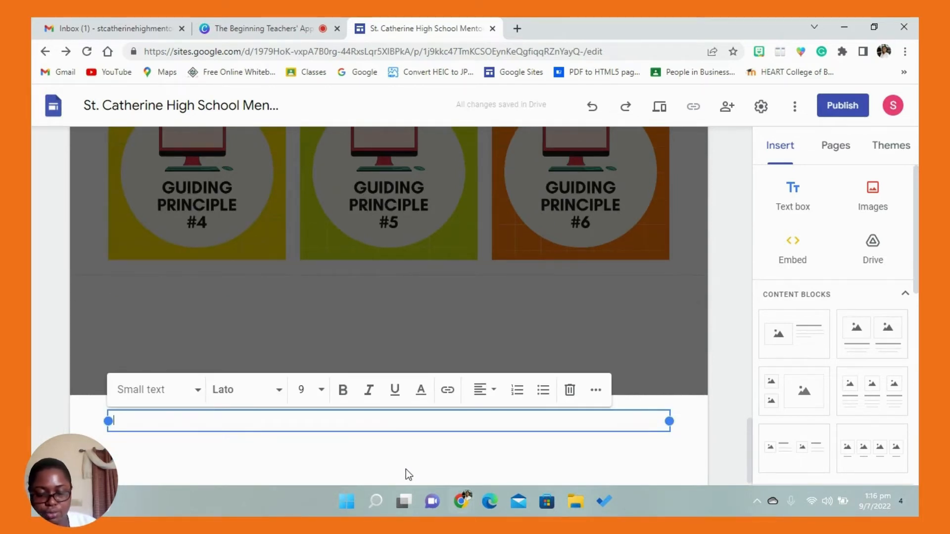
{"action": "type", "text": "Name"}
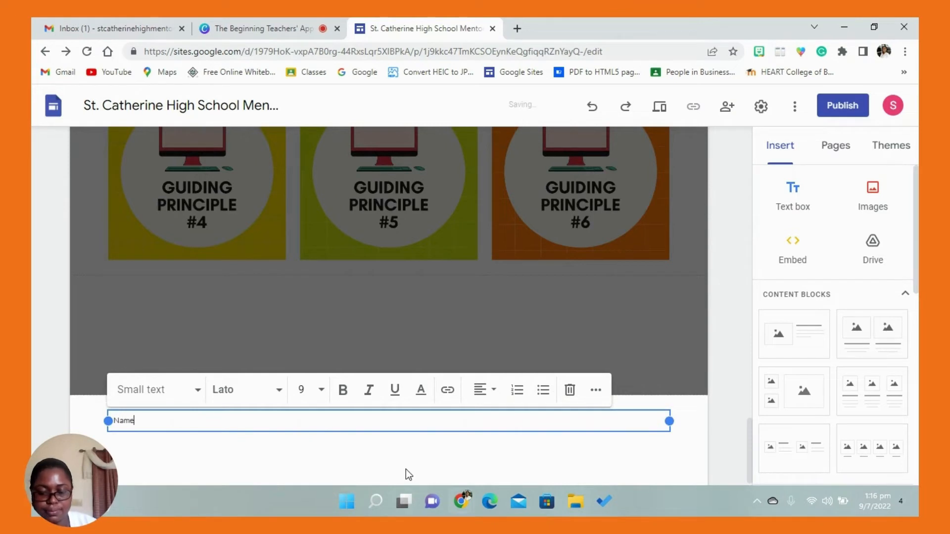
{"action": "type", "text": "Cre"}
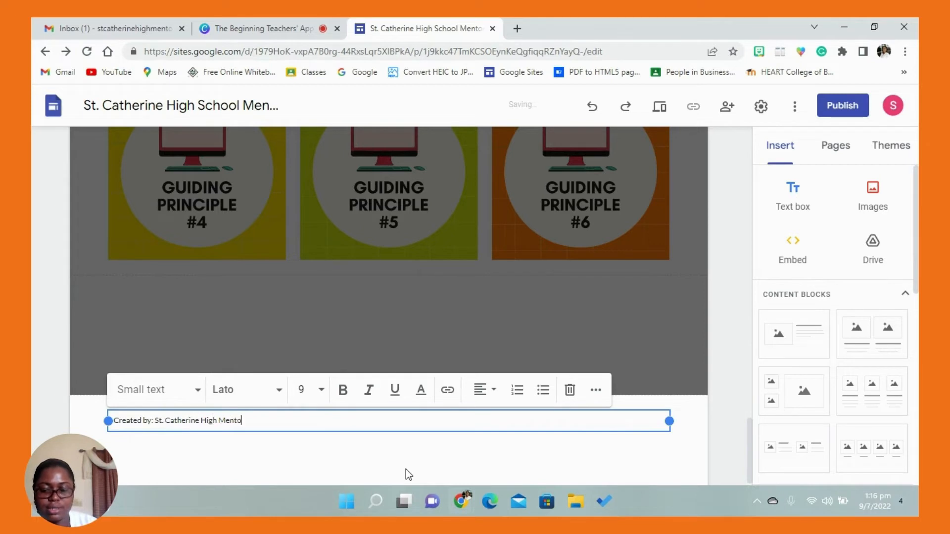
{"action": "key", "text": "Return"}
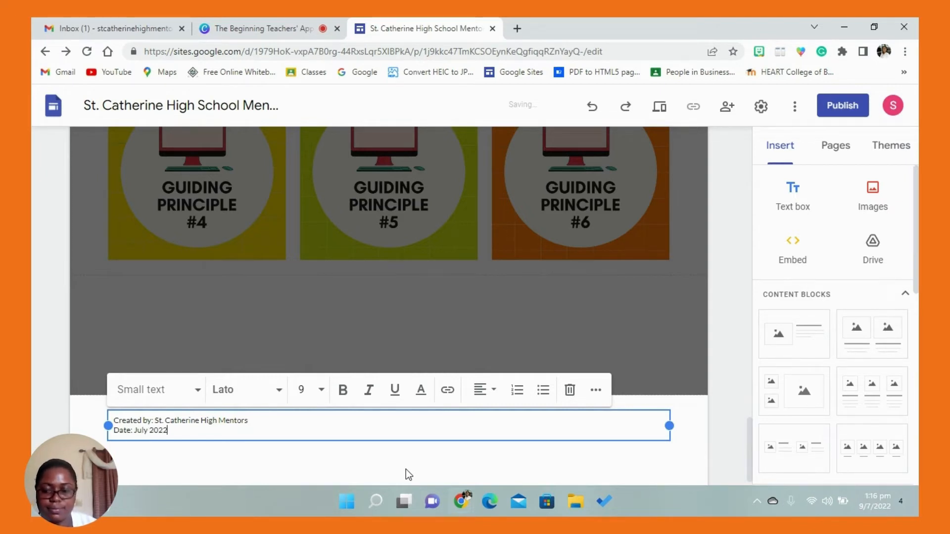
- Format both lines of the footer text as Small text in the Lobster font
{"action": "left_click_drag", "start_coordinate": [256, 435], "coordinate": [115, 419]}
{"action": "left_click", "coordinate": [203, 432]}
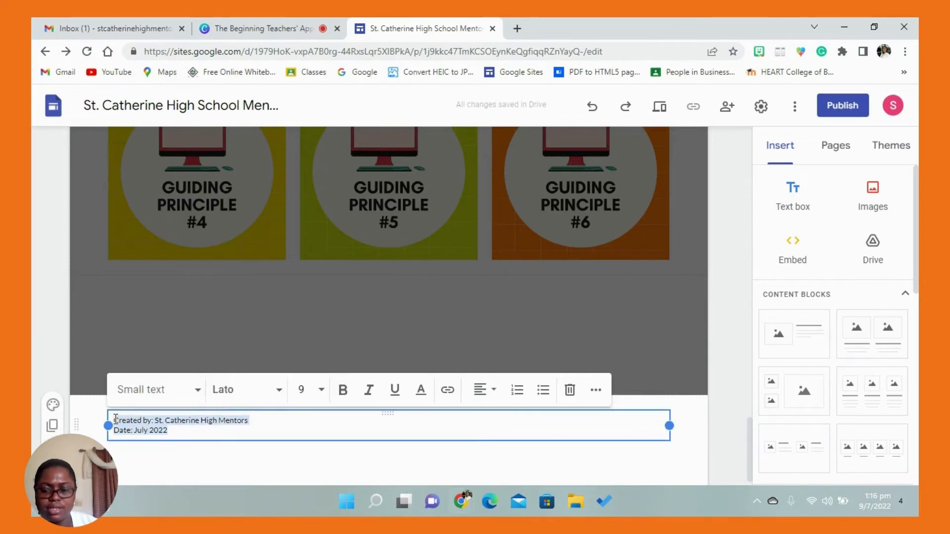
{"action": "left_click", "coordinate": [198, 390]}
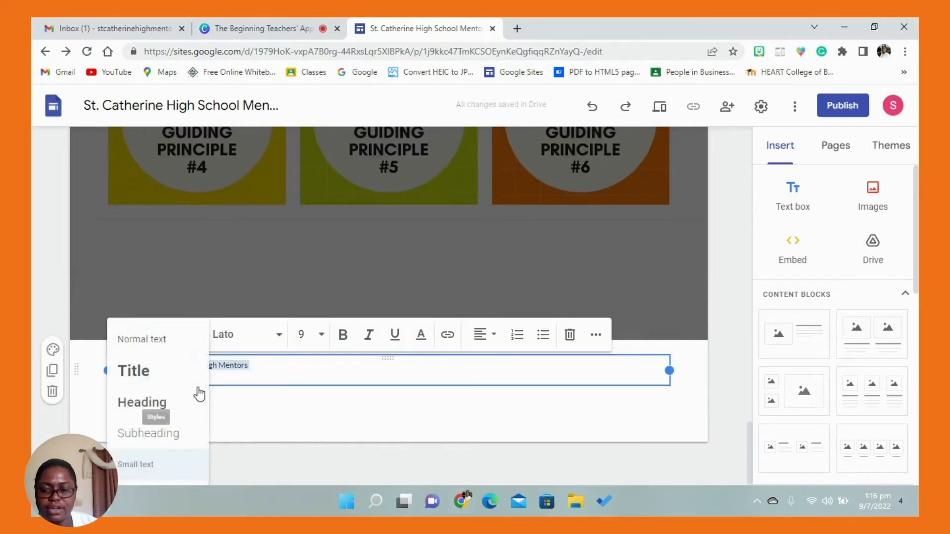
{"action": "left_click", "coordinate": [166, 466]}
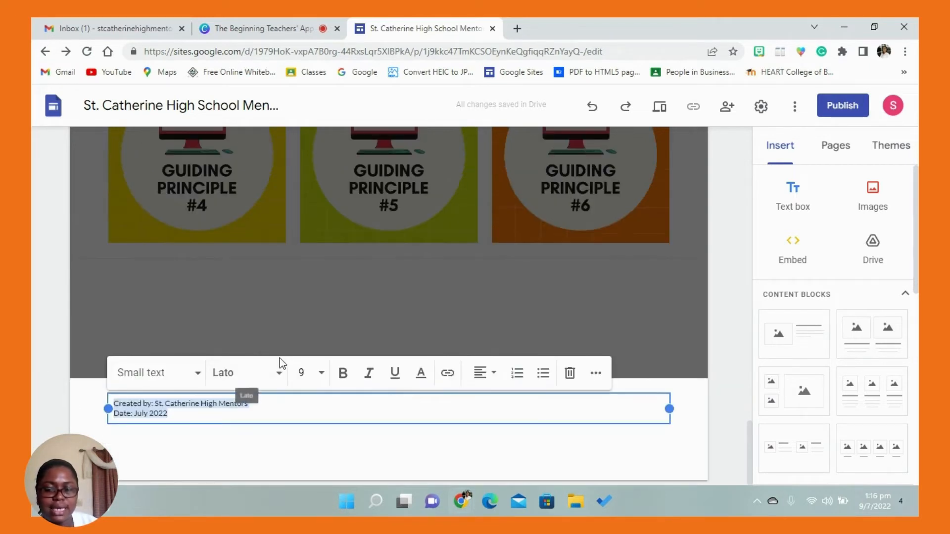
{"action": "left_click", "coordinate": [277, 376]}
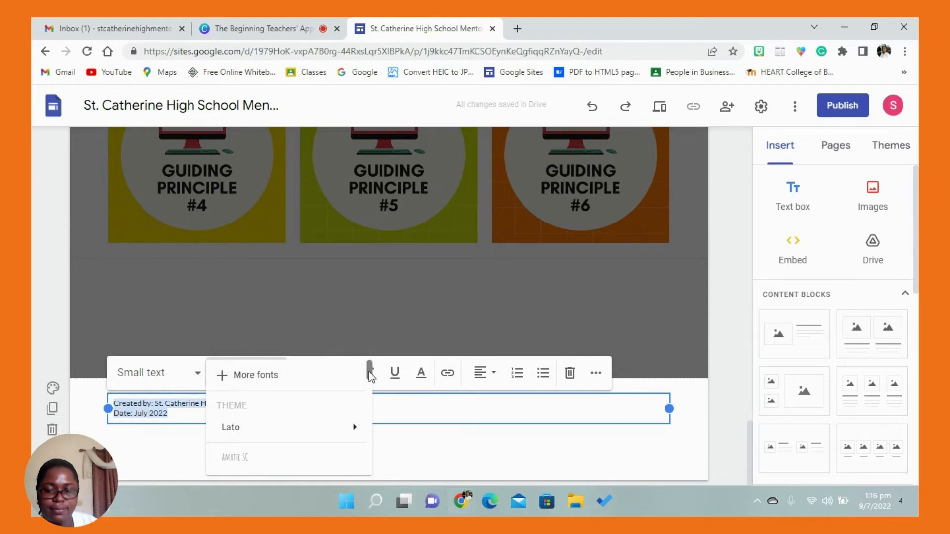
{"action": "left_click_drag", "start_coordinate": [370, 375], "coordinate": [372, 432]}
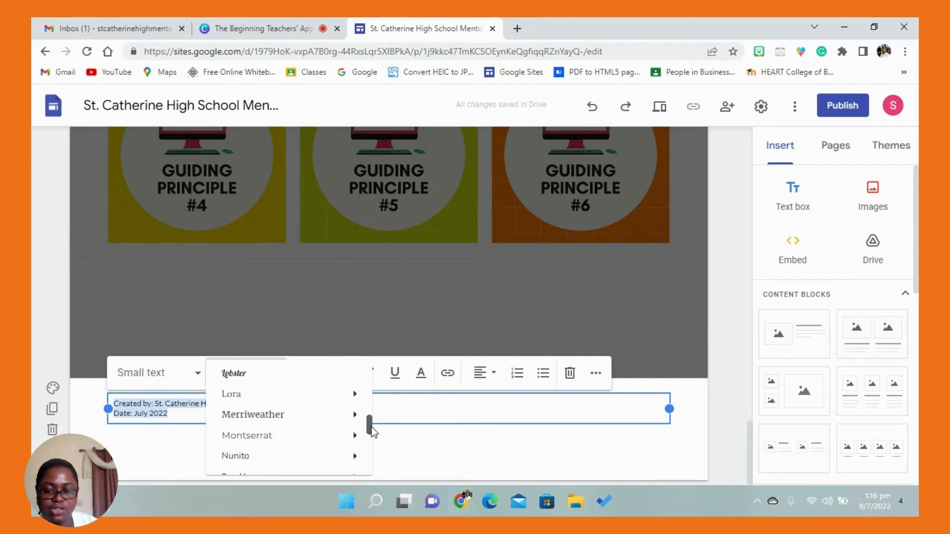
{"action": "left_click", "coordinate": [240, 380]}
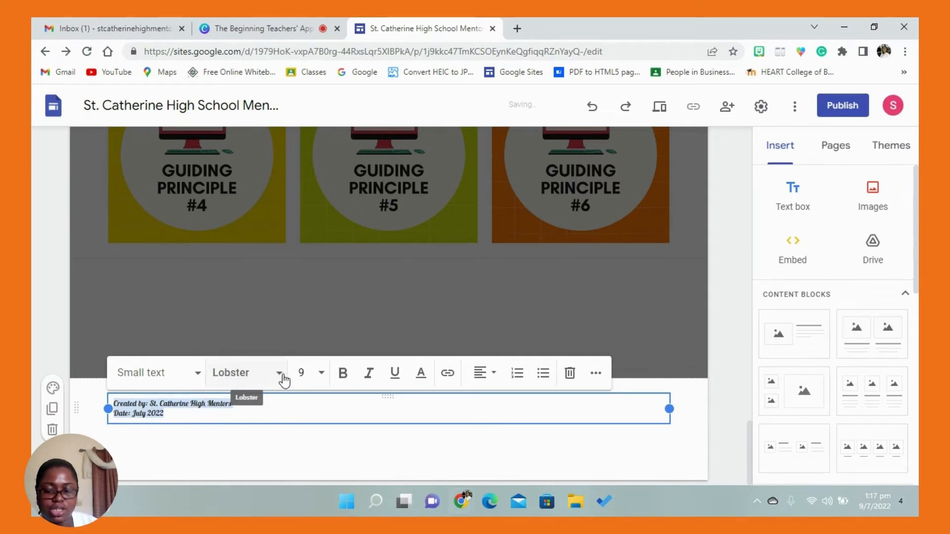
- Change both lines of the footer text to the Merriweather font in Normal weight at size 10
{"action": "left_click", "coordinate": [279, 377]}
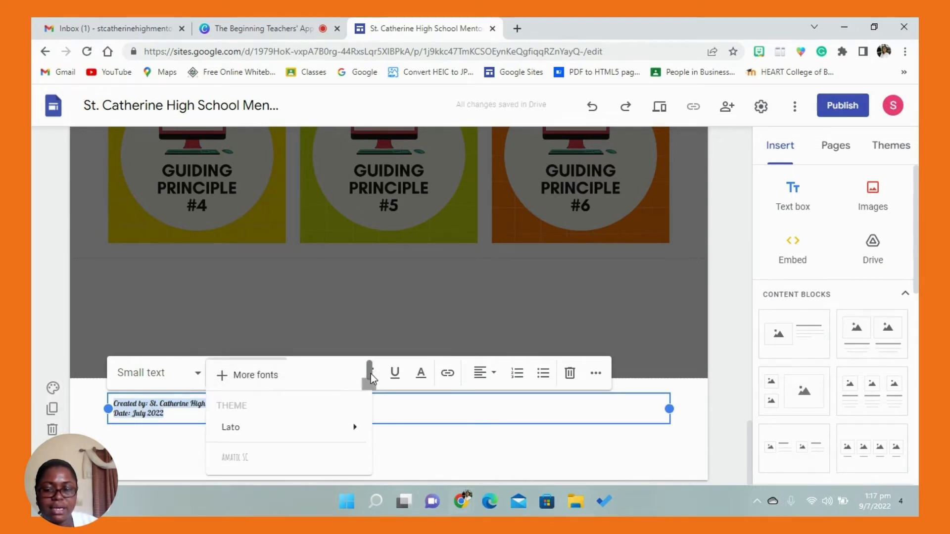
{"action": "left_click_drag", "start_coordinate": [370, 374], "coordinate": [372, 433]}
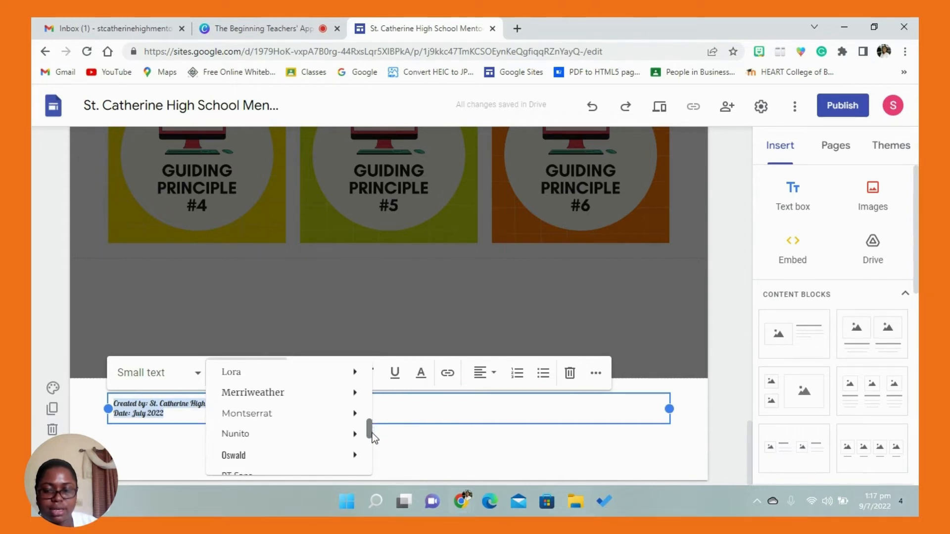
{"action": "mouse_move", "coordinate": [290, 401]}
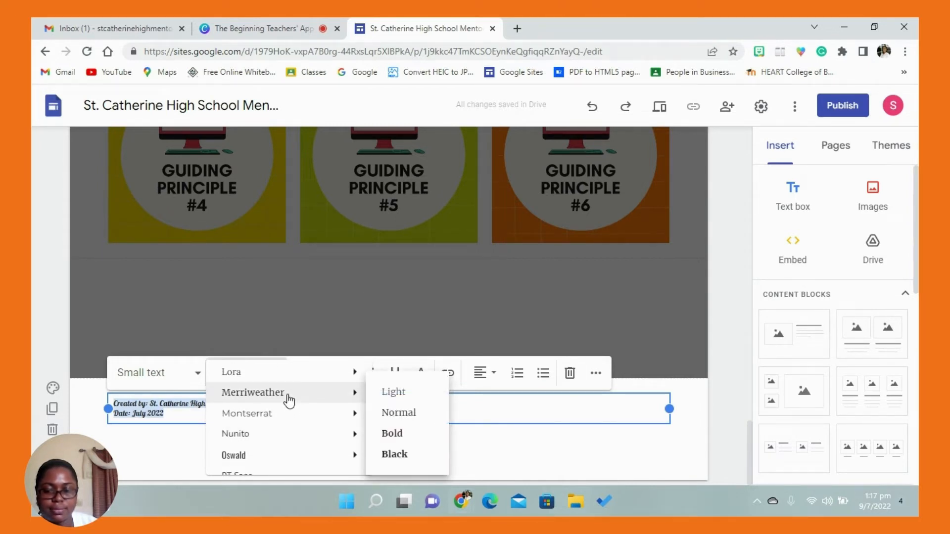
{"action": "left_click", "coordinate": [372, 415]}
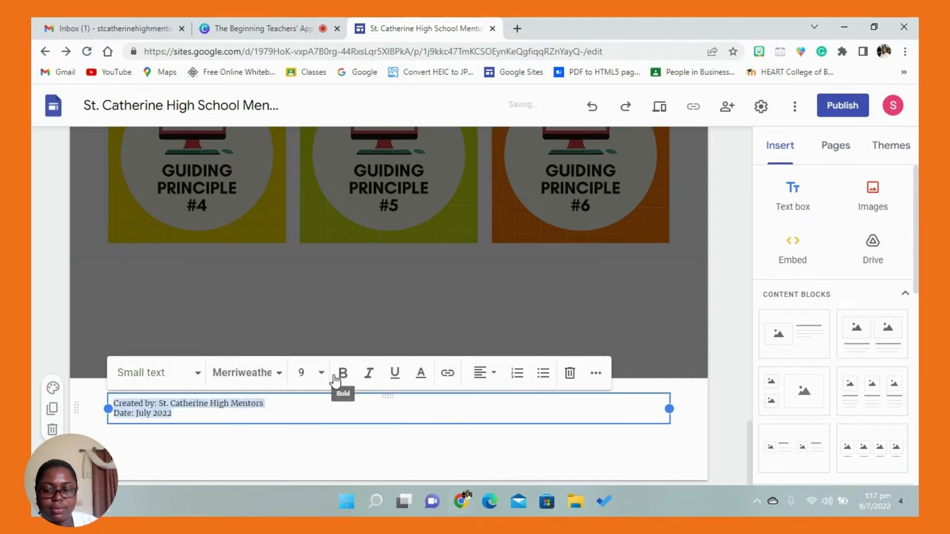
{"action": "left_click", "coordinate": [322, 374]}
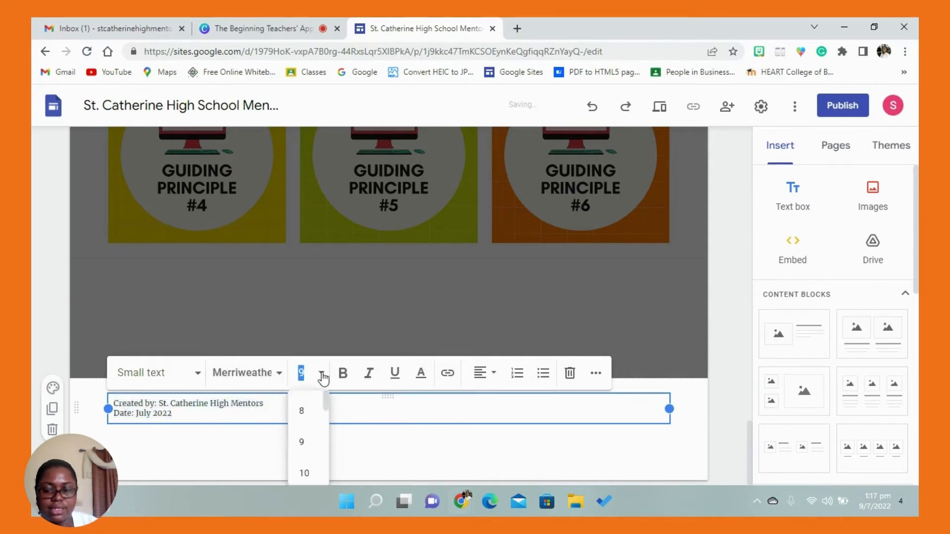
{"action": "left_click", "coordinate": [307, 476]}
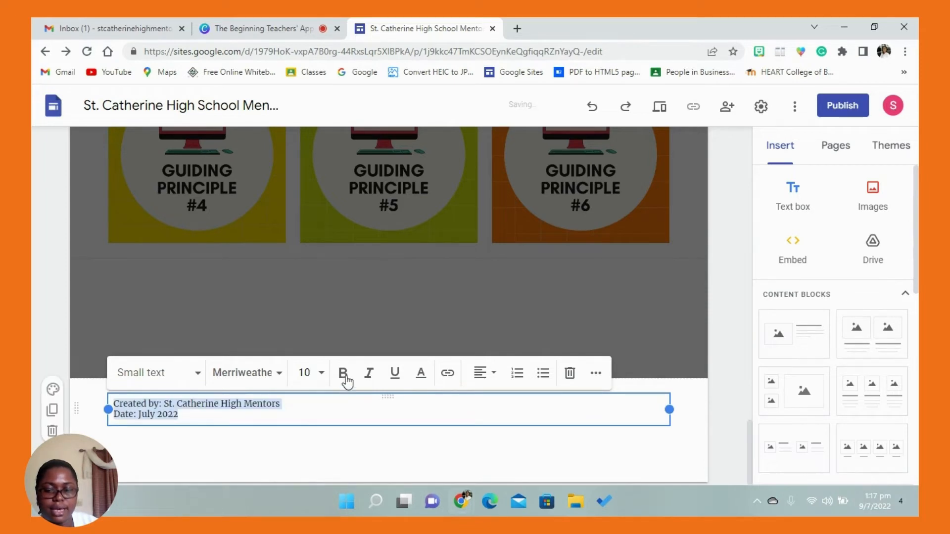
- Italicize both lines of the footer text and align them to the centre
{"action": "left_click", "coordinate": [370, 376]}
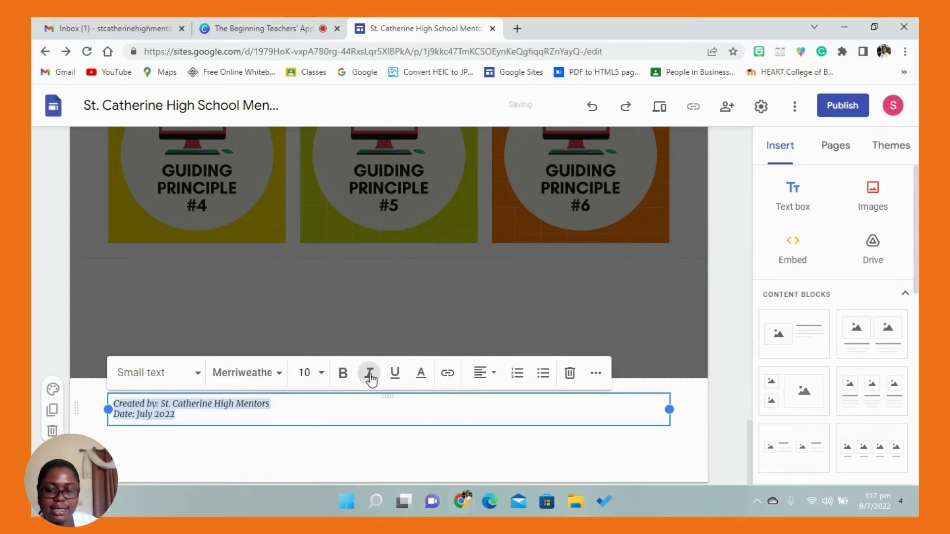
{"action": "left_click", "coordinate": [483, 378]}
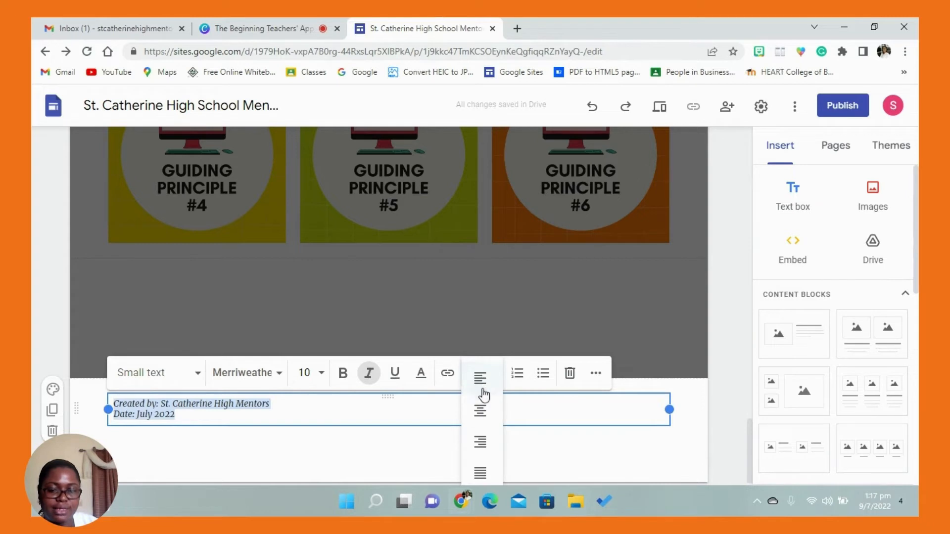
{"action": "left_click", "coordinate": [481, 412]}
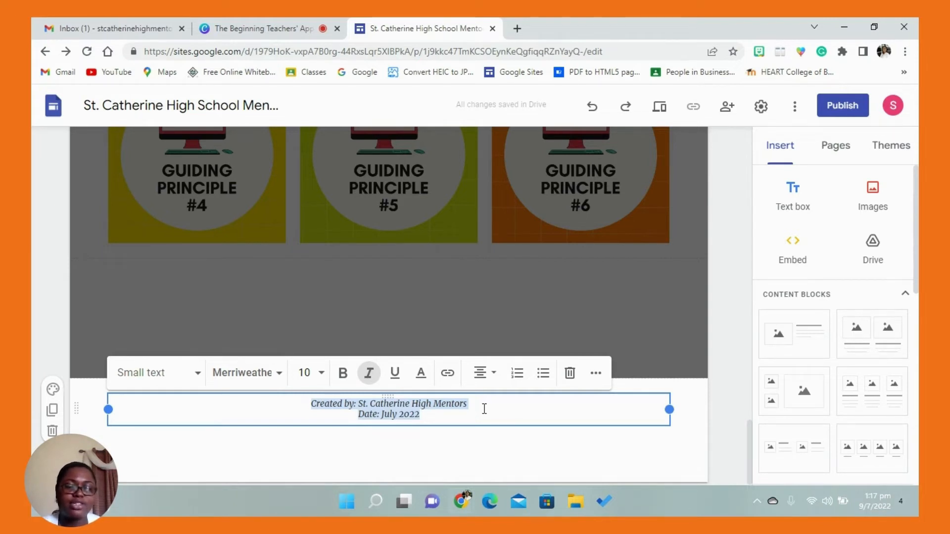
- Apply the Style 3 section colour to the footer
{"action": "left_click", "coordinate": [517, 444]}
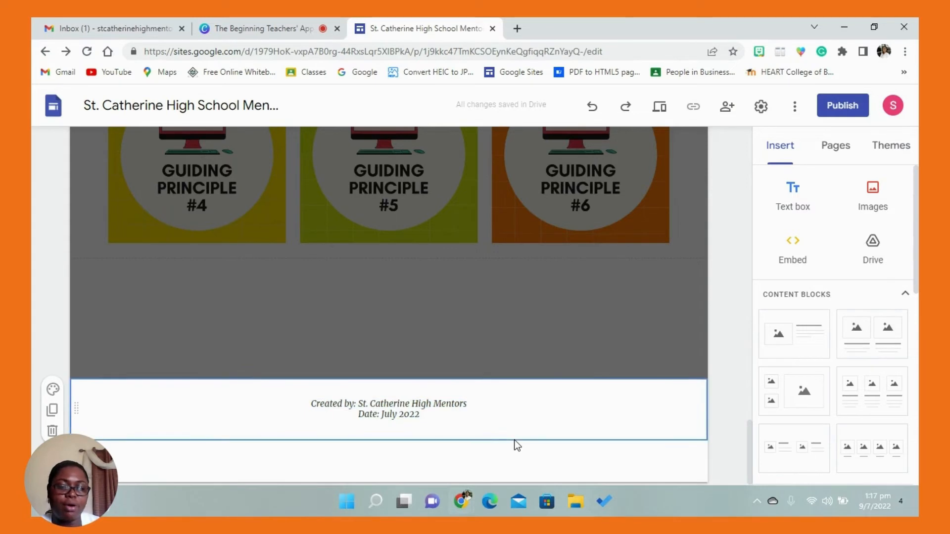
{"action": "left_click", "coordinate": [53, 390]}
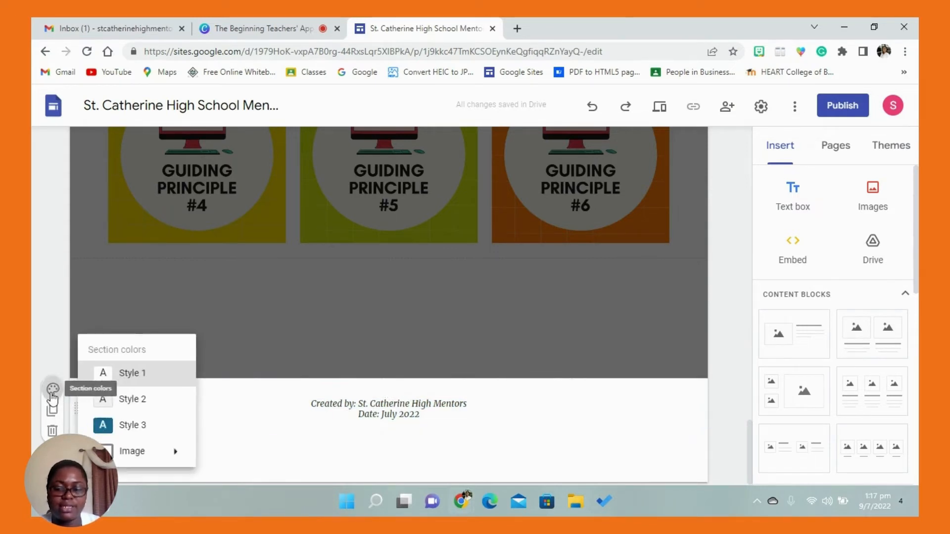
{"action": "left_click", "coordinate": [110, 418]}
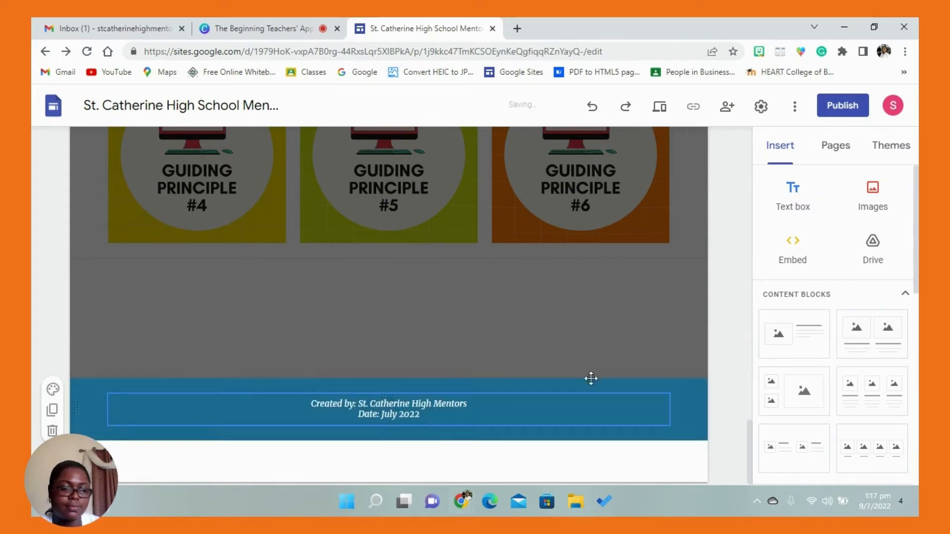
- Open the Guiding Principle #1 page and check how the footer appears on it
{"action": "left_click", "coordinate": [835, 145]}
{"action": "left_click", "coordinate": [809, 240]}
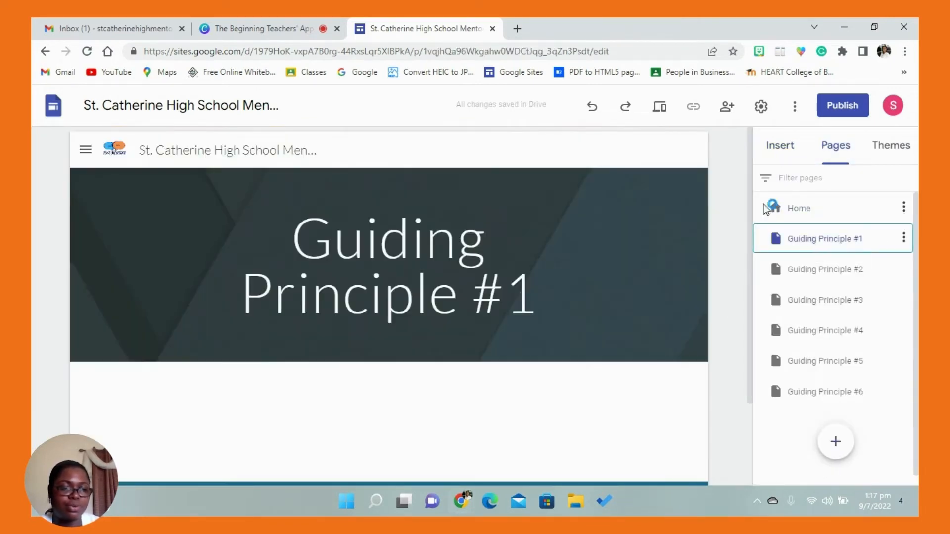
{"action": "left_click_drag", "start_coordinate": [749, 184], "coordinate": [738, 327]}
{"action": "mouse_move", "coordinate": [464, 426]}
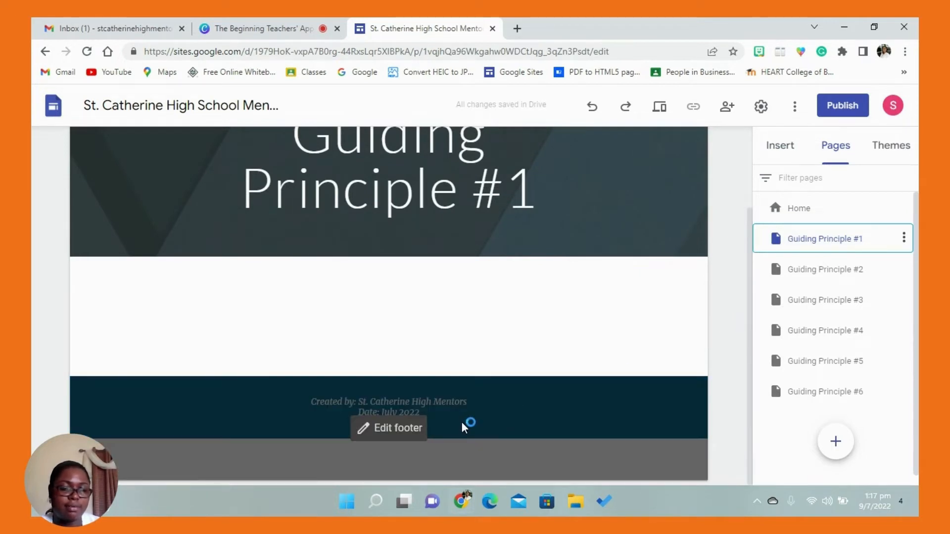
{"action": "left_click", "coordinate": [790, 154]}
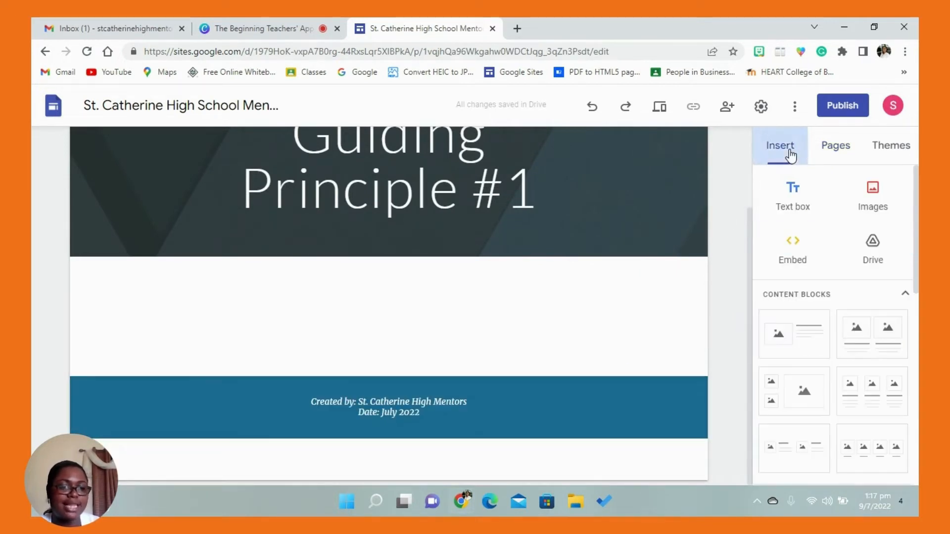
- Return to the Home page and review it from the banner through the welcome, profile and Table of Contents sections
{"action": "left_click", "coordinate": [823, 163]}
{"action": "left_click", "coordinate": [807, 212]}
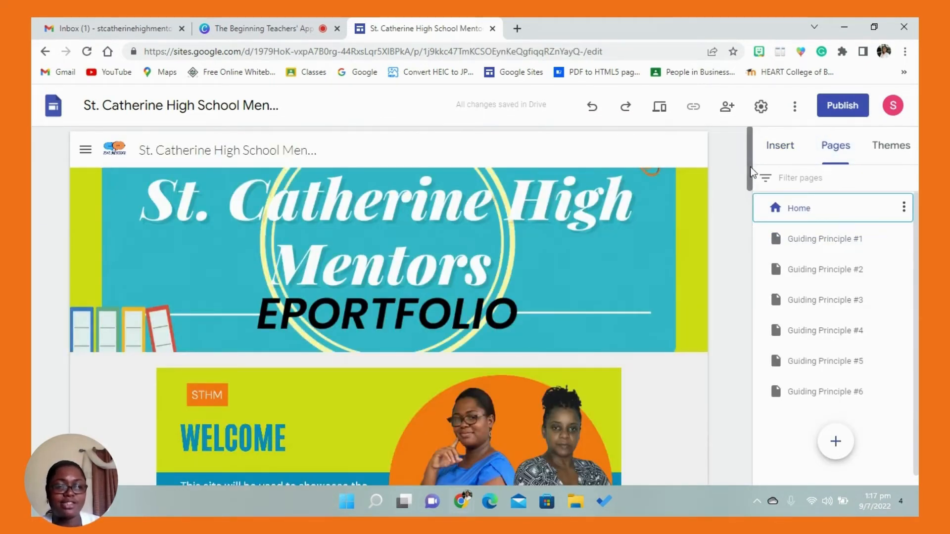
{"action": "left_click_drag", "start_coordinate": [750, 171], "coordinate": [750, 176]}
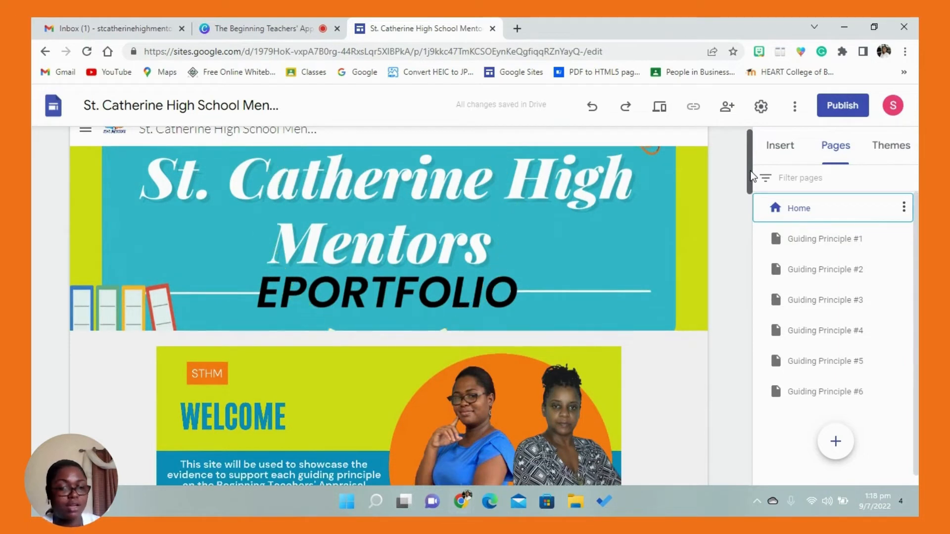
{"action": "left_click_drag", "start_coordinate": [752, 177], "coordinate": [745, 206]}
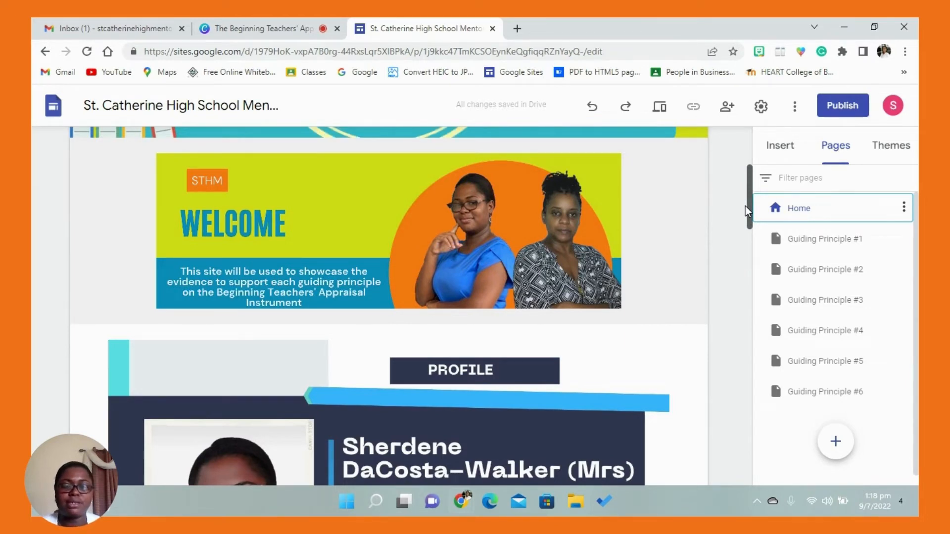
{"action": "left_click_drag", "start_coordinate": [746, 206], "coordinate": [725, 367]}
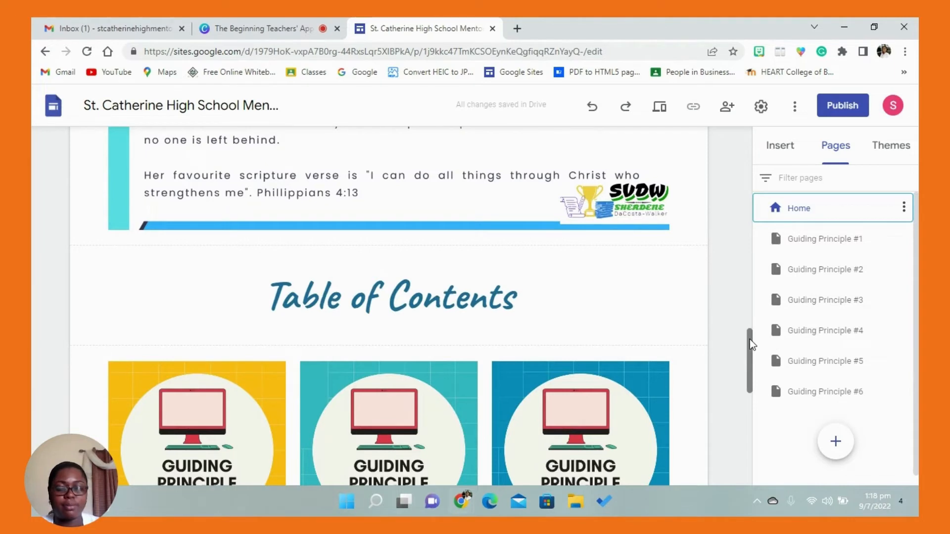
{"action": "left_click_drag", "start_coordinate": [750, 339], "coordinate": [762, 136]}
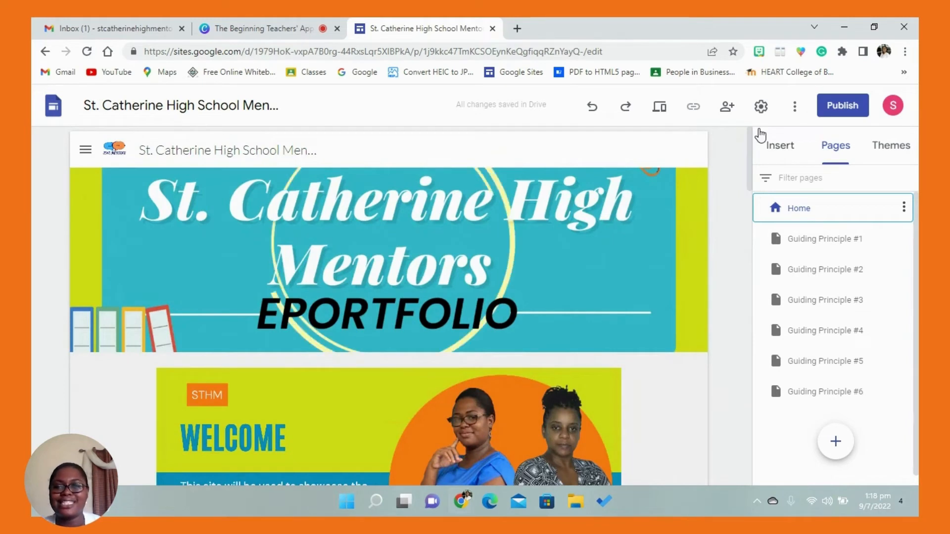
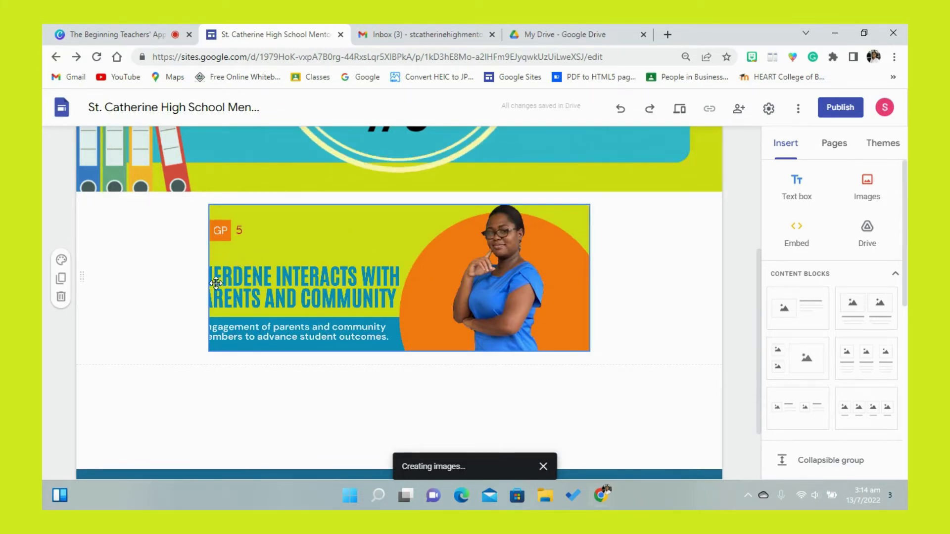
- Uncrop the GP 5 banner image beneath the page header so the whole picture is used
{"action": "left_click", "coordinate": [322, 233]}
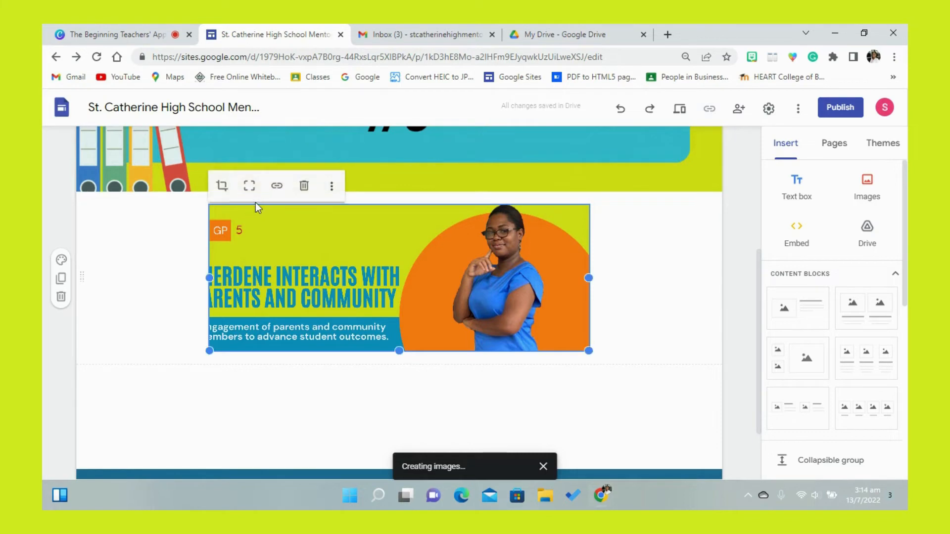
{"action": "left_click", "coordinate": [251, 190]}
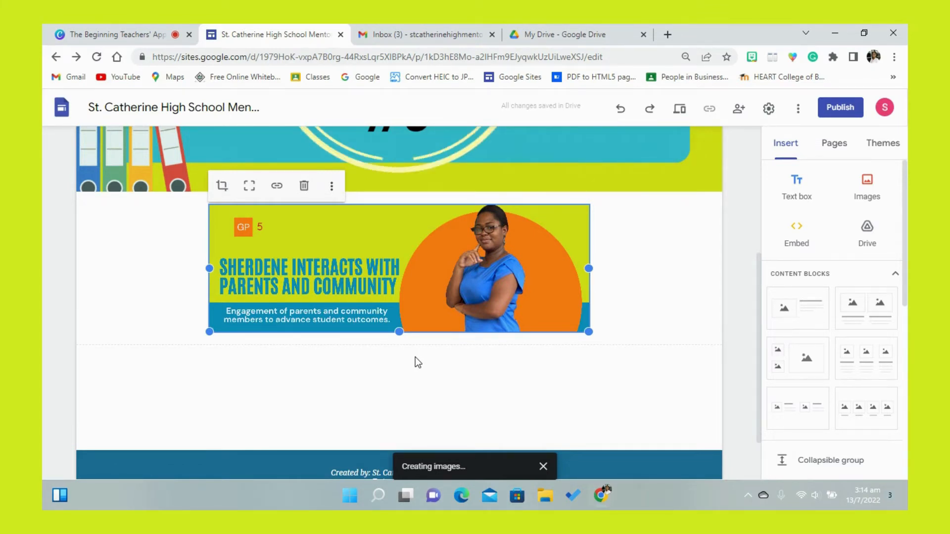
- Add a text box below the GP 5 banner image and give it the Title style in Merriweather Bold
{"action": "left_click", "coordinate": [797, 198]}
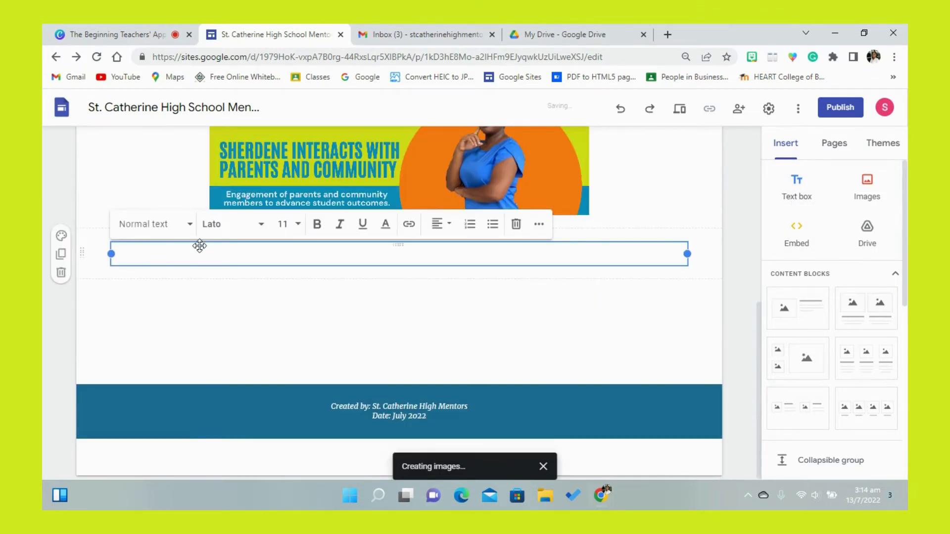
{"action": "left_click", "coordinate": [191, 227]}
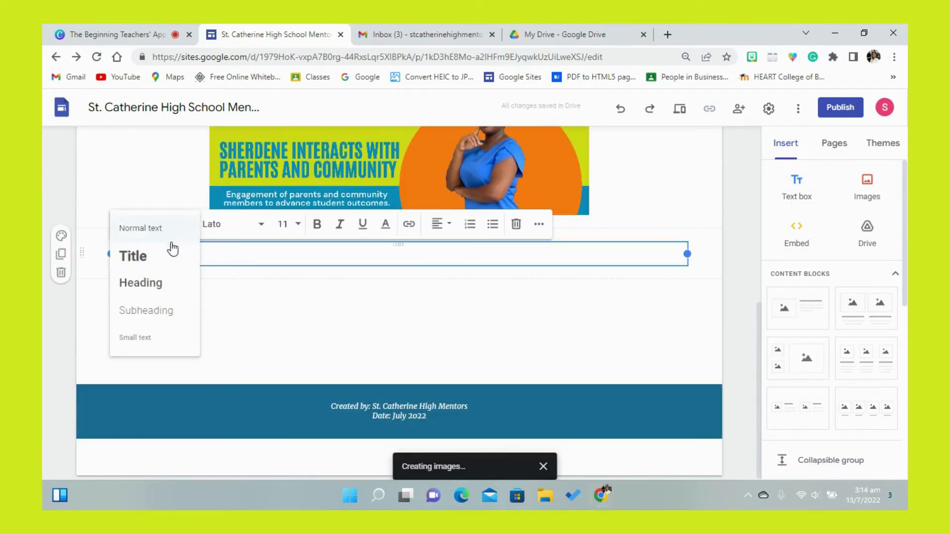
{"action": "left_click", "coordinate": [165, 258]}
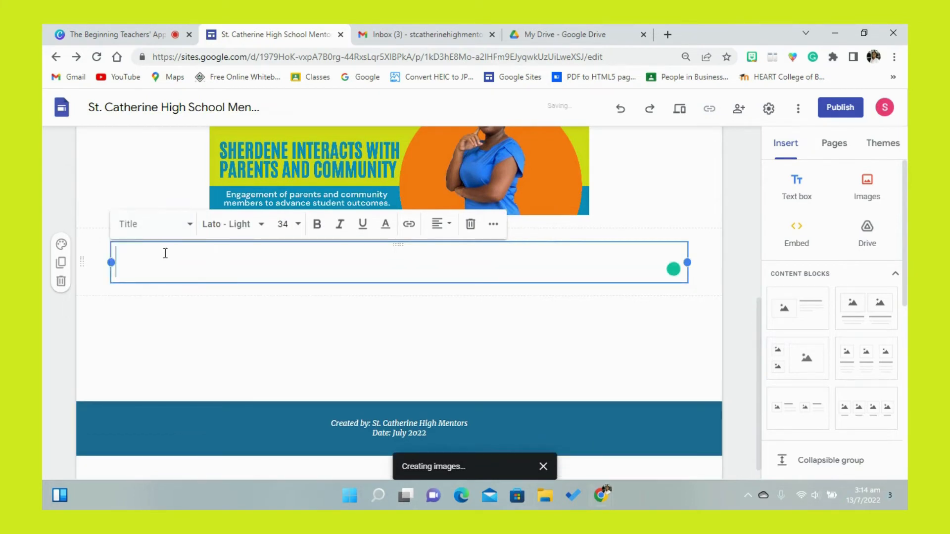
{"action": "left_click", "coordinate": [262, 228]}
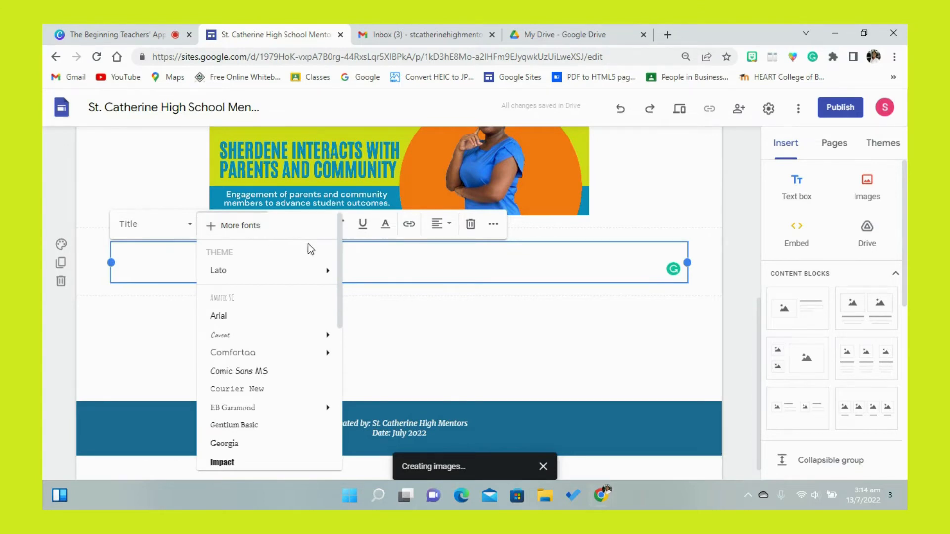
{"action": "left_click_drag", "start_coordinate": [341, 256], "coordinate": [337, 326]}
{"action": "mouse_move", "coordinate": [304, 396]}
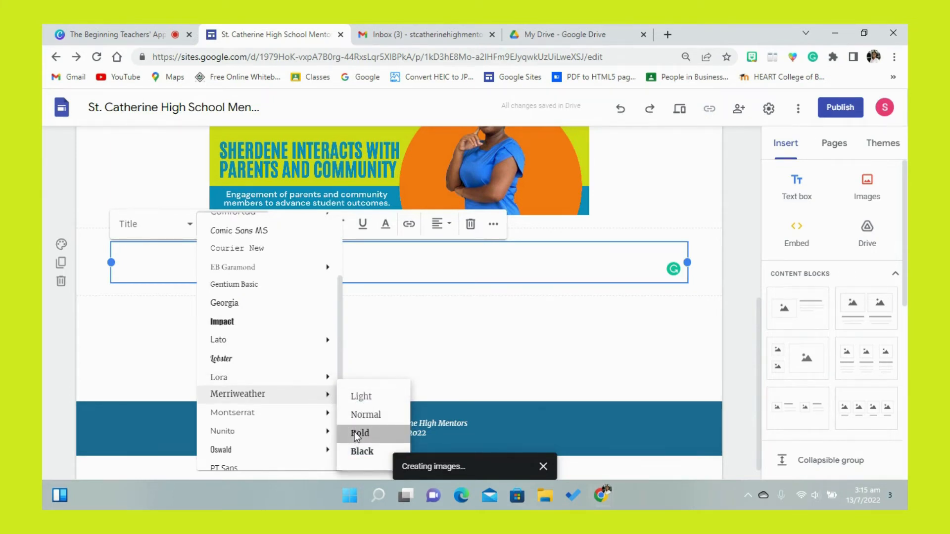
{"action": "left_click", "coordinate": [354, 432]}
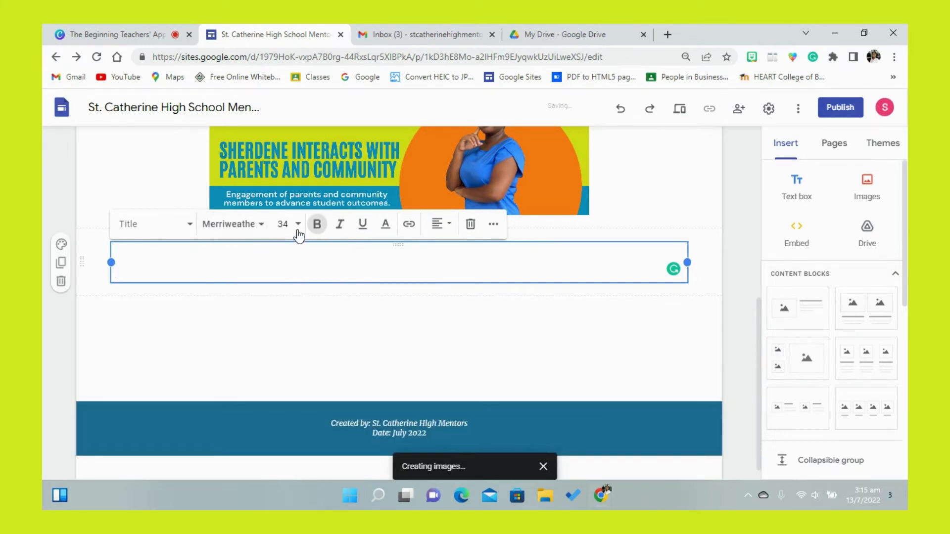
- Set the new title text box to font size 30 and centre alignment
{"action": "left_click", "coordinate": [298, 225]}
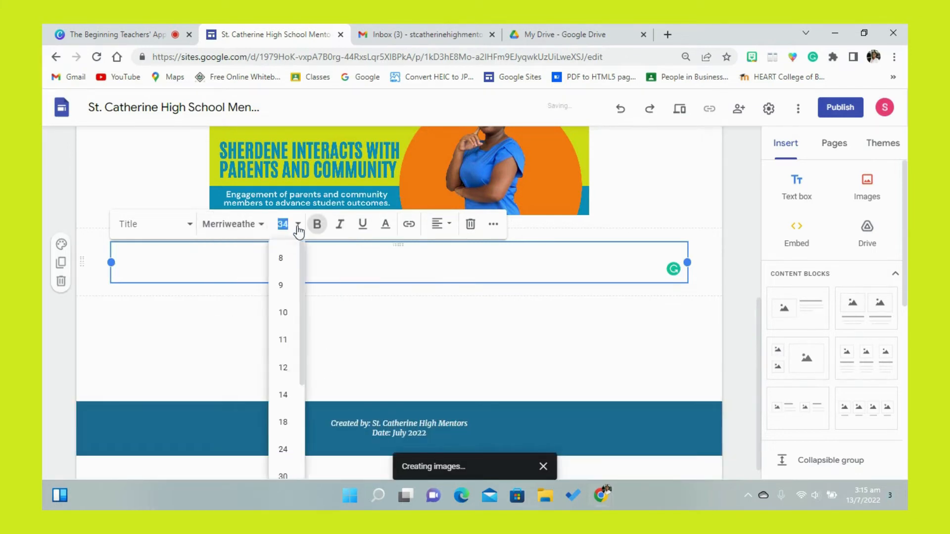
{"action": "left_click", "coordinate": [283, 475]}
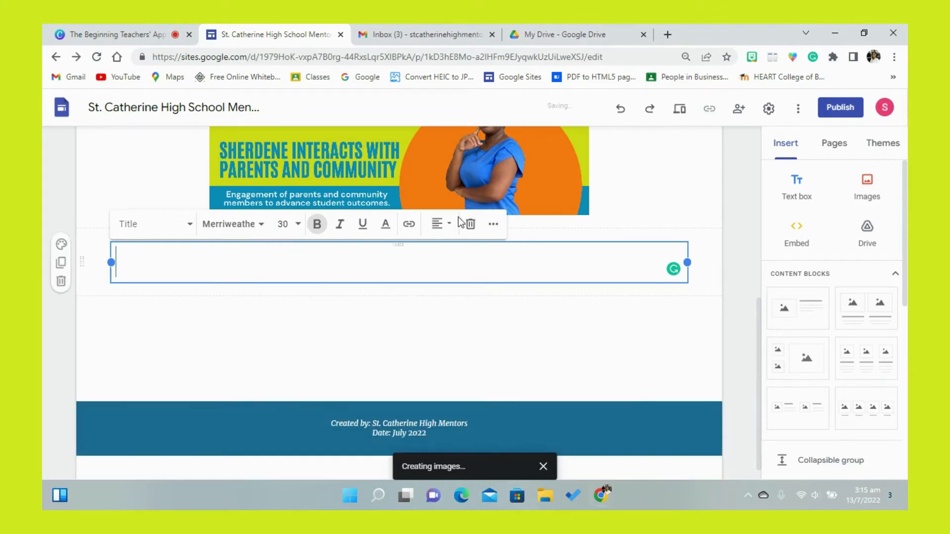
{"action": "left_click", "coordinate": [450, 230]}
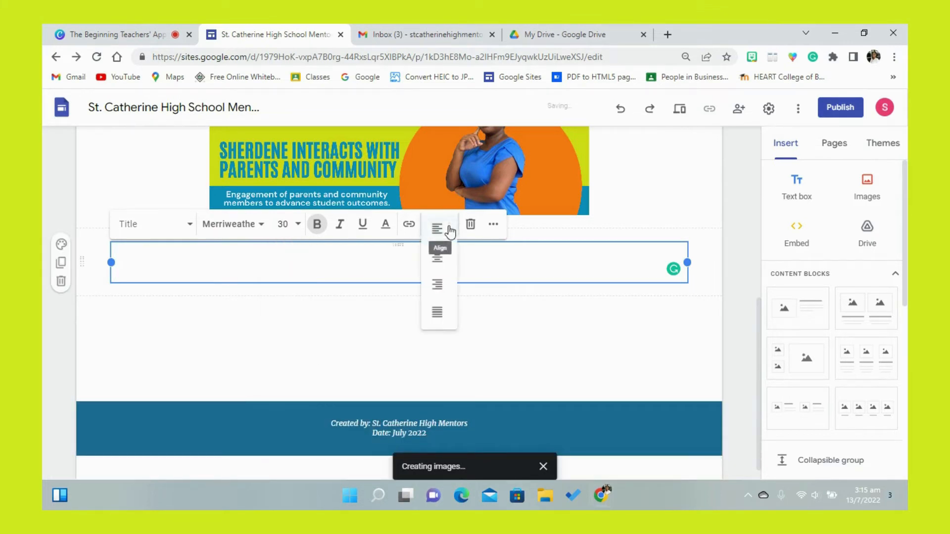
{"action": "left_click", "coordinate": [438, 257]}
- Enter "Interactions with Parents & Guardians" as the section title
{"action": "type", "text": "Interactions "}
{"action": "type", "text": "with Pare"}
{"action": "type", "text": "nts &"}
{"action": "type", "text": "&"}
{"action": "key", "text": "BackSpace"}
{"action": "type", "text": "Guardians"}
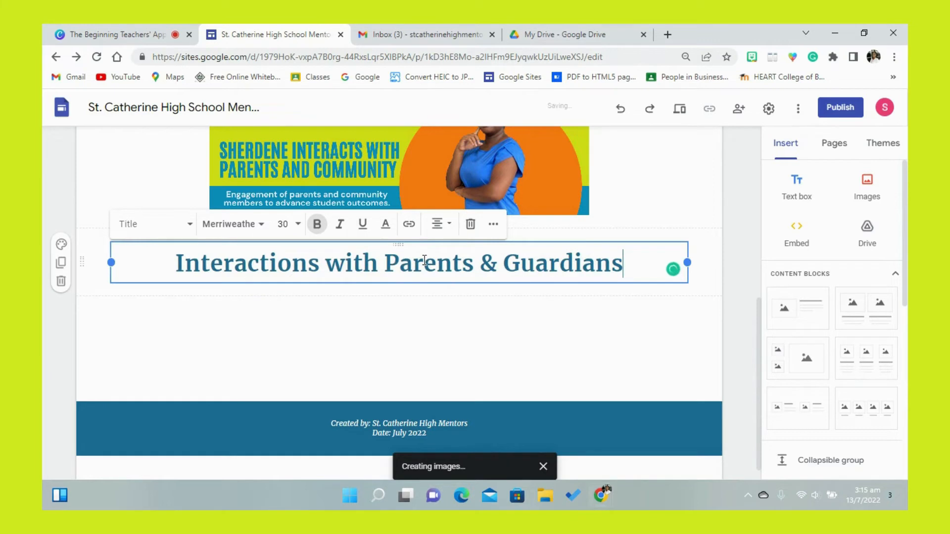
{"action": "left_click", "coordinate": [550, 298]}
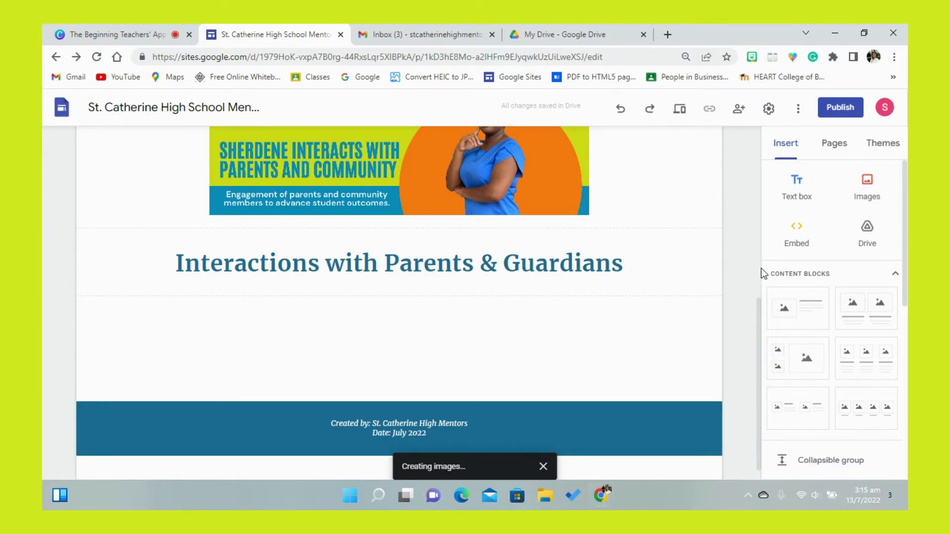
- Add a text box under the title, paste the copied paragraph about communicating with parents and guardians, and correct "infomr" to "inform"
{"action": "left_click", "coordinate": [795, 201]}
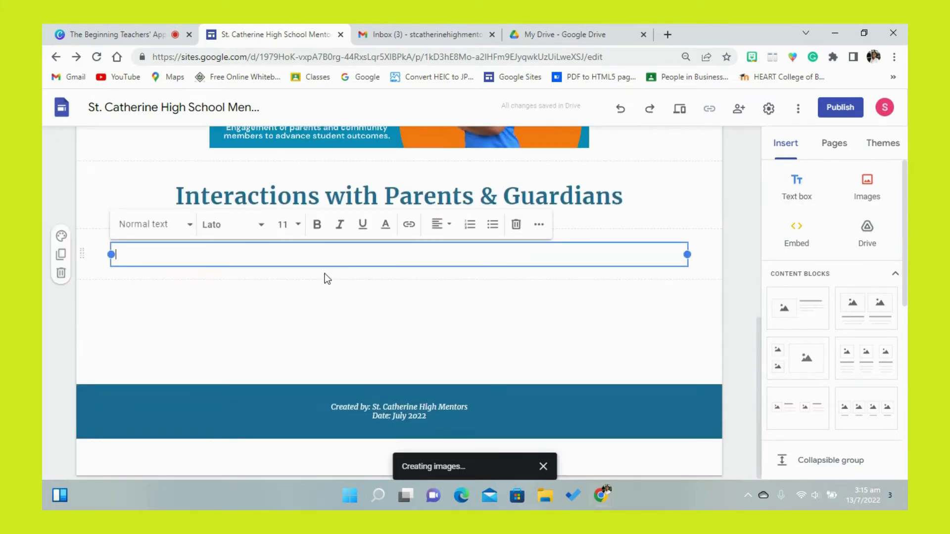
{"action": "type", "text": "Throughout the academic year, I ensured that I communicated with parents and guardians to infomr them of their child/ward's academic progress and welfare."}
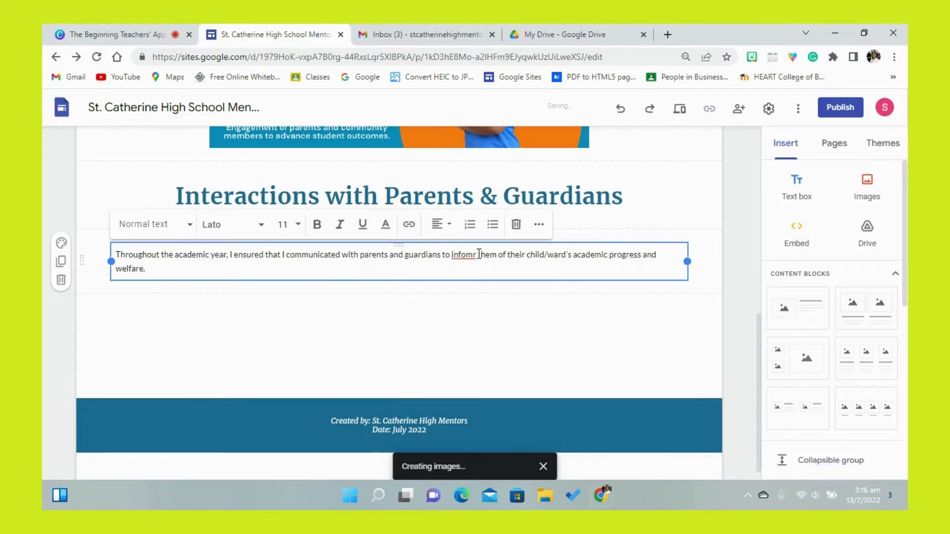
{"action": "left_click", "coordinate": [477, 255]}
{"action": "key", "text": "BackSpace"}
{"action": "key", "text": "BackSpace"}
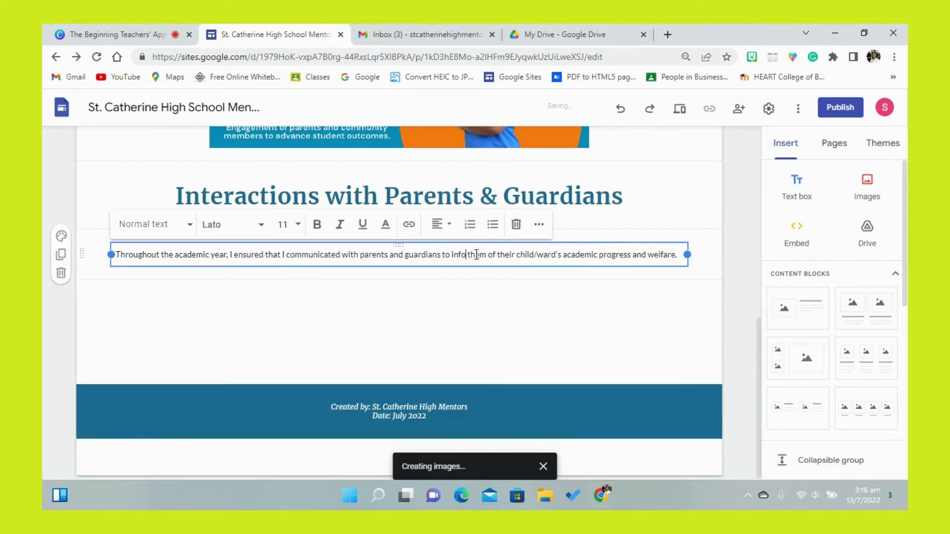
{"action": "type", "text": "rm"}
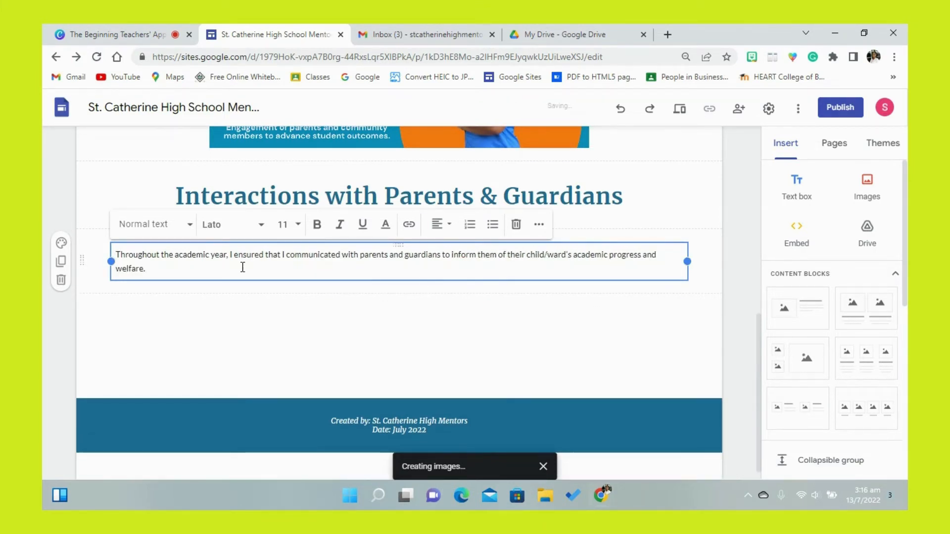
- Add the line "See Call Logs below" under the paragraph and make it bold
{"action": "left_click", "coordinate": [170, 271]}
{"action": "key", "text": "Return"}
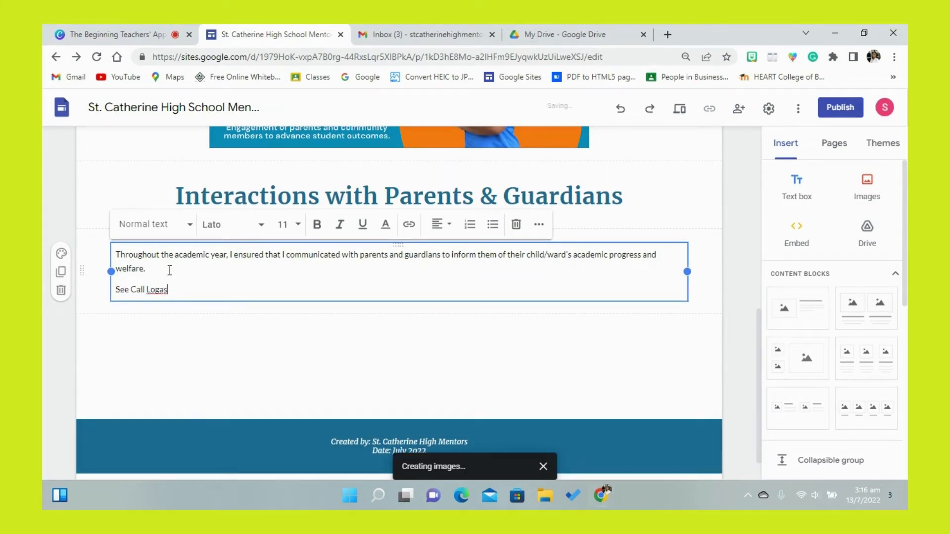
{"action": "type", "text": "See Call Logs below"}
{"action": "left_click_drag", "start_coordinate": [190, 289], "coordinate": [118, 289]}
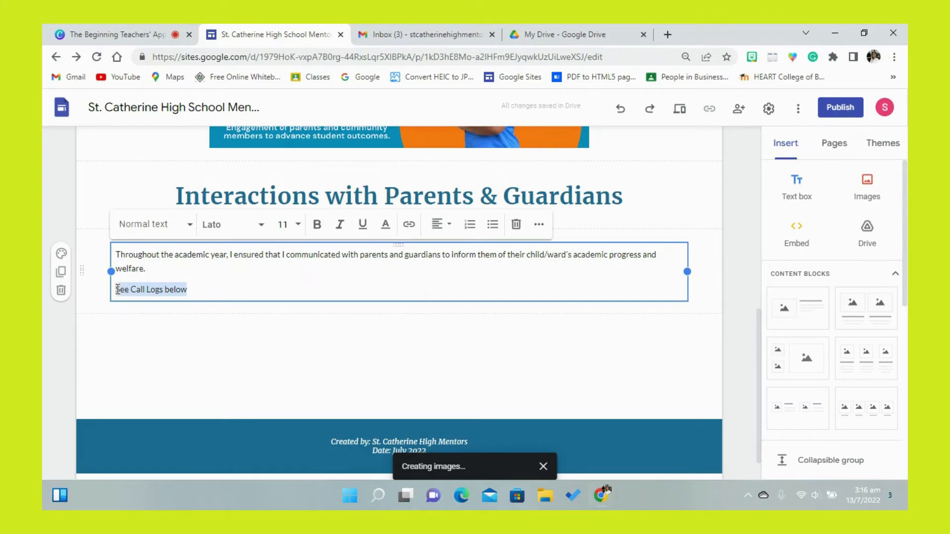
{"action": "left_click", "coordinate": [316, 225]}
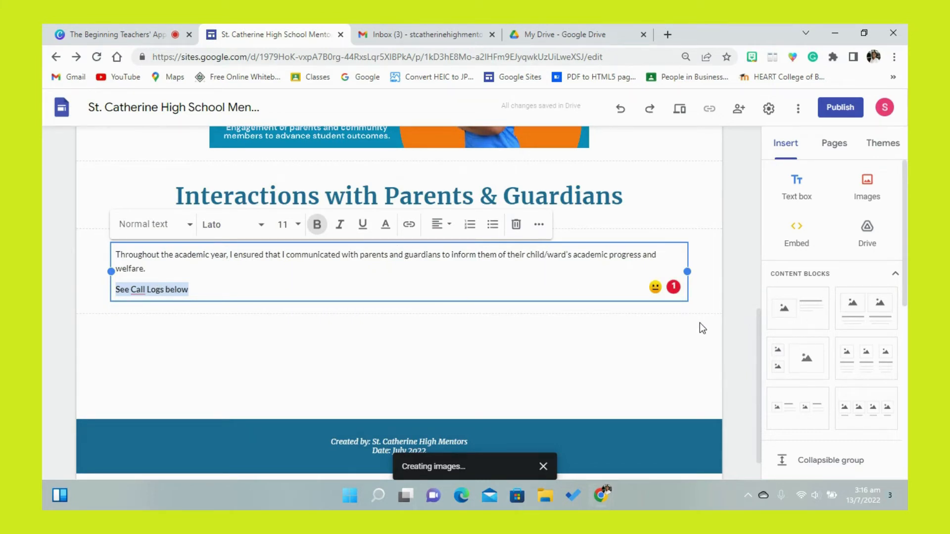
- Insert Call log.docx from the GP #5 folder inside EPORTFOLIO MATERIALS on Google Drive
{"action": "left_click", "coordinate": [887, 237]}
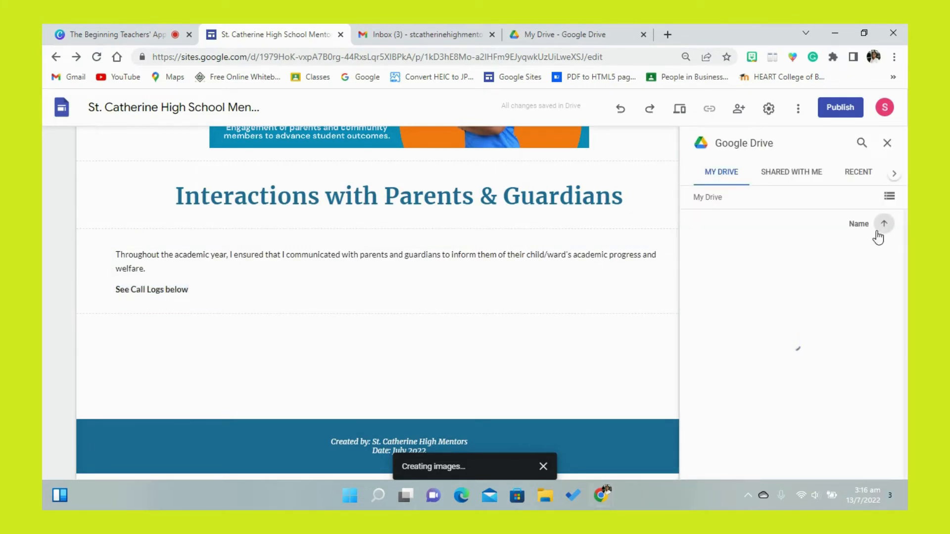
{"action": "left_click", "coordinate": [728, 255]}
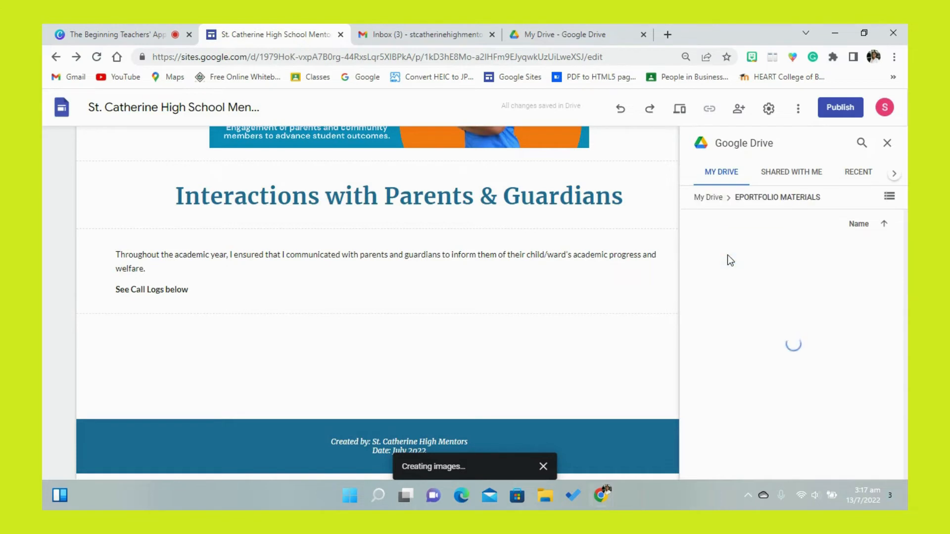
{"action": "double_click", "coordinate": [766, 316]}
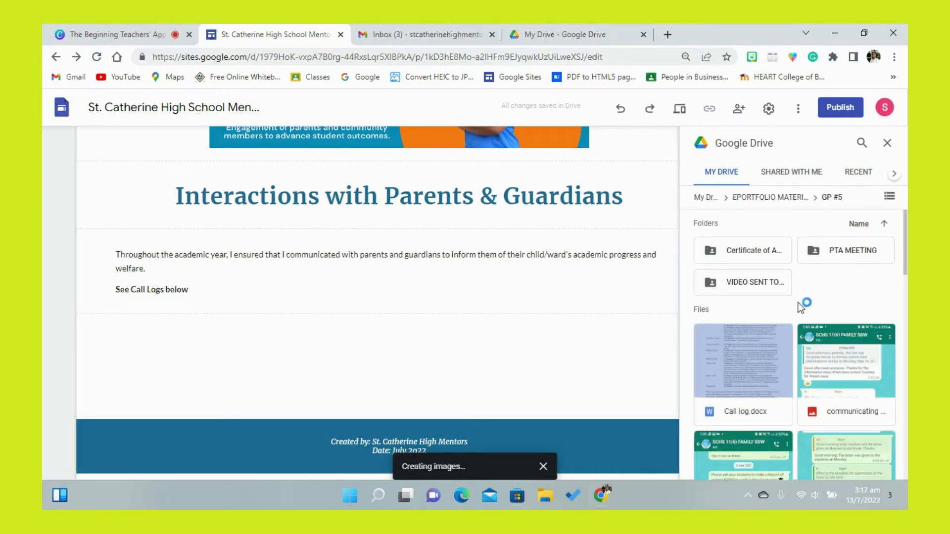
{"action": "left_click", "coordinate": [738, 367]}
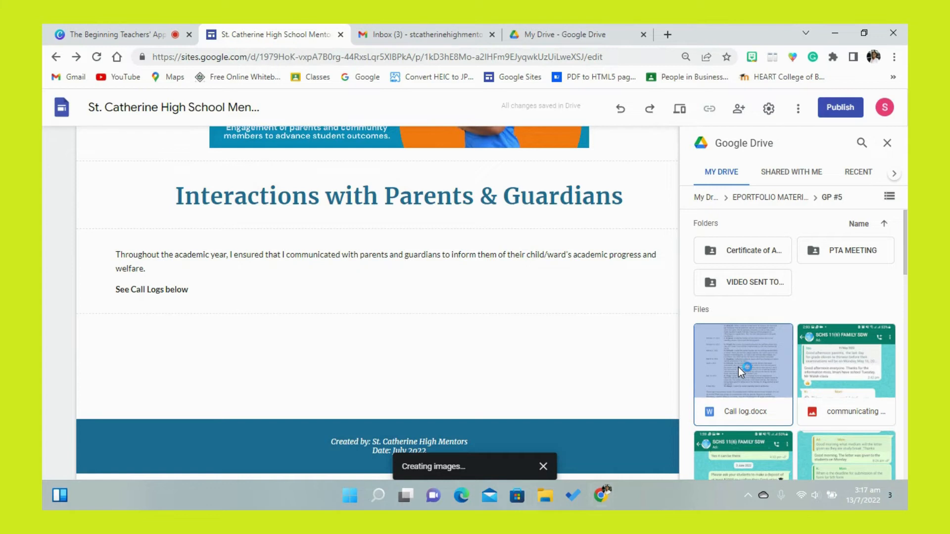
{"action": "left_click", "coordinate": [739, 367]}
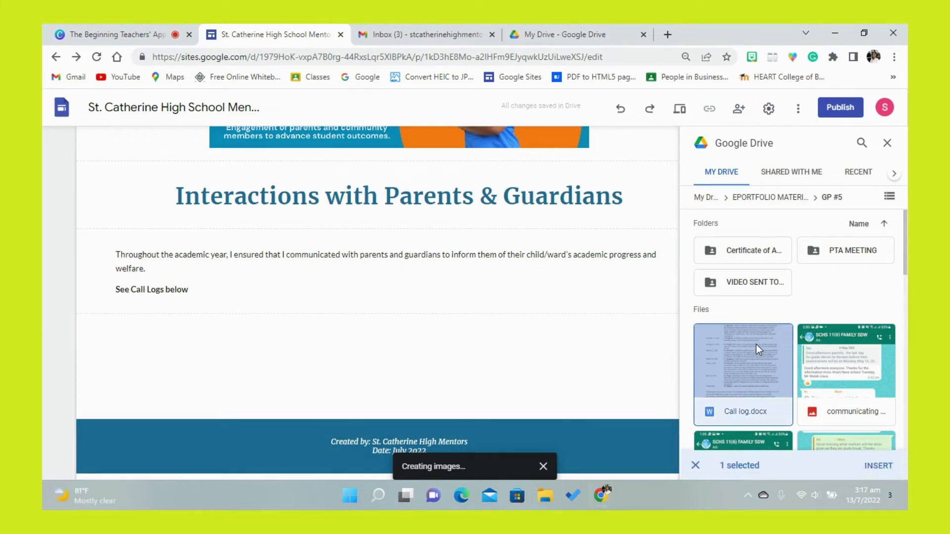
{"action": "left_click", "coordinate": [871, 466]}
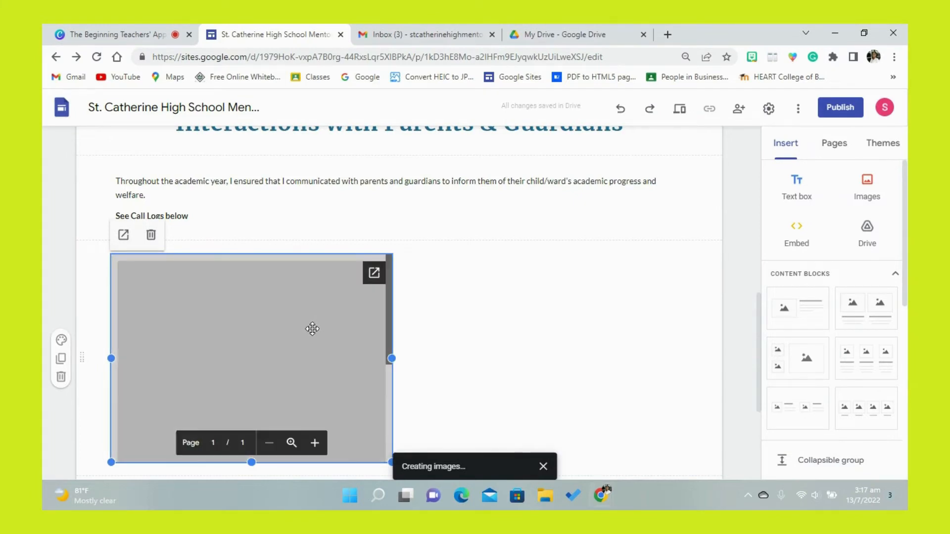
- Change "Call Logs" to "Call Log" in the bold line above the embedded document
{"action": "left_click", "coordinate": [169, 214]}
{"action": "key", "text": "BackSpace"}
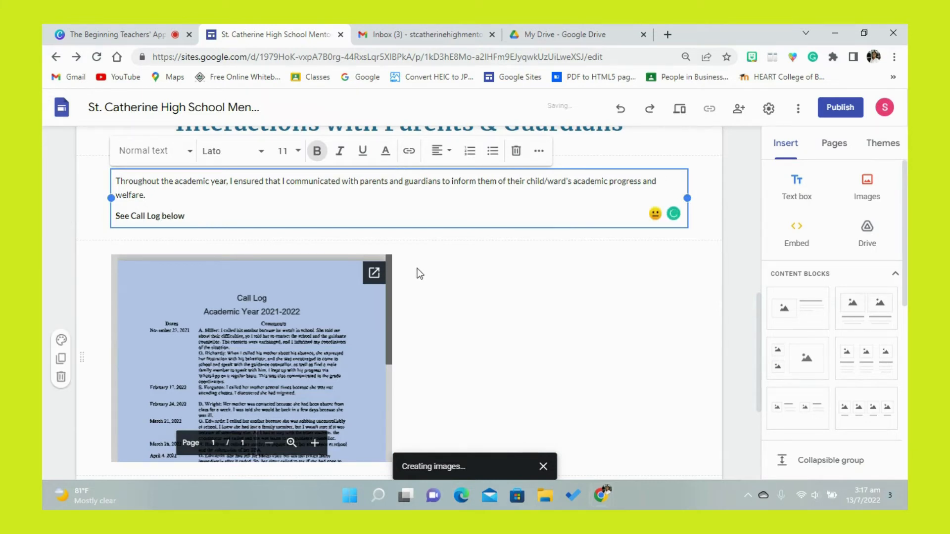
{"action": "left_click", "coordinate": [417, 268]}
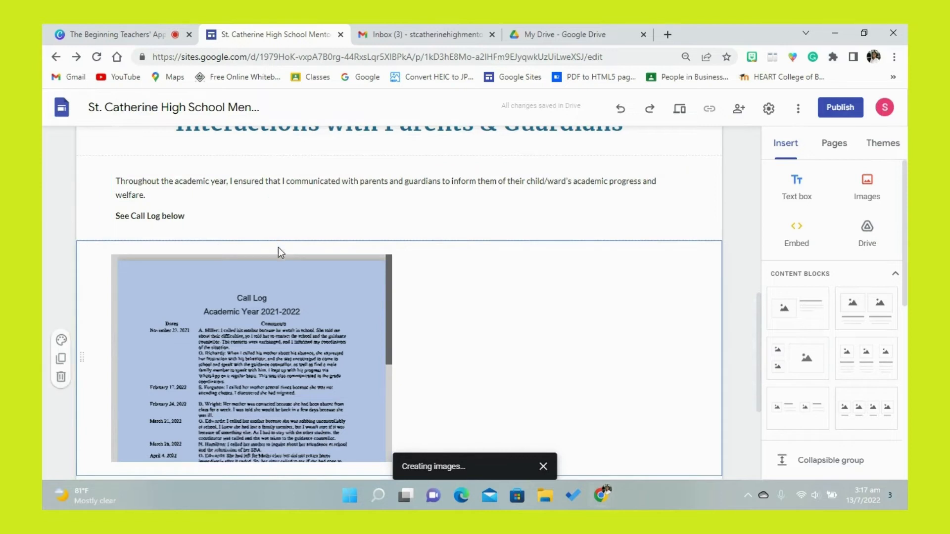
- Group the call log document directly beneath the paragraph text and narrow the group to about the width of the GP 5 banner image
{"action": "left_click_drag", "start_coordinate": [278, 252], "coordinate": [283, 226]}
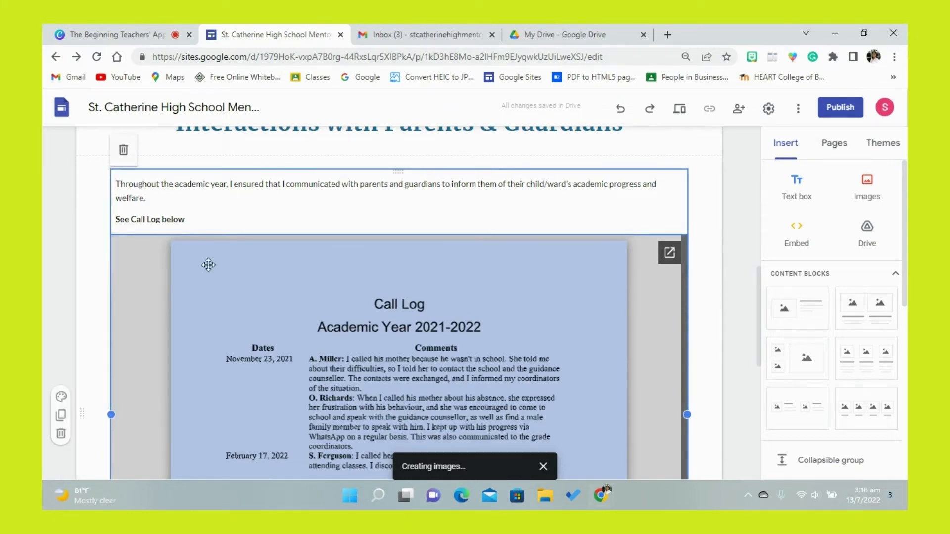
{"action": "left_click_drag", "start_coordinate": [110, 415], "coordinate": [275, 417]}
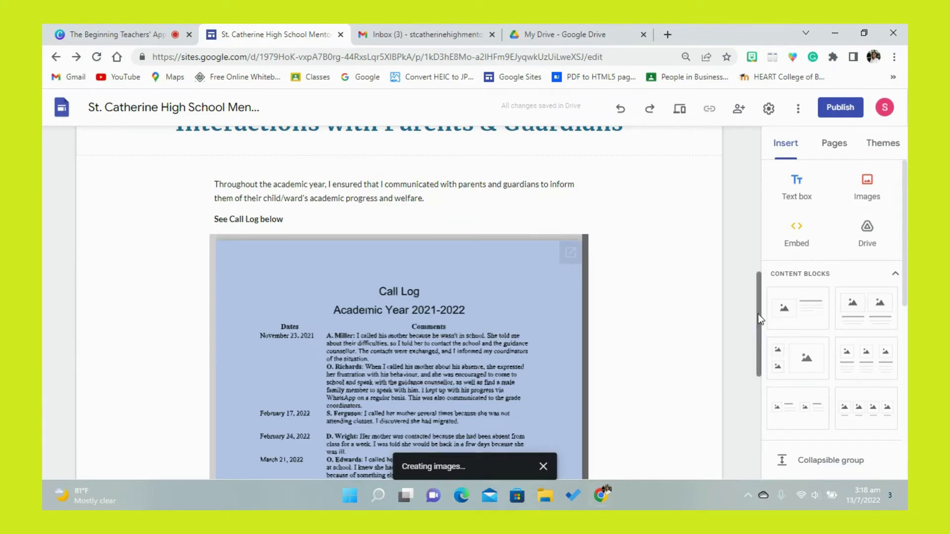
- Start an image carousel for the page area below the call log and choose to select existing images for it
{"action": "left_click_drag", "start_coordinate": [757, 315], "coordinate": [761, 412]}
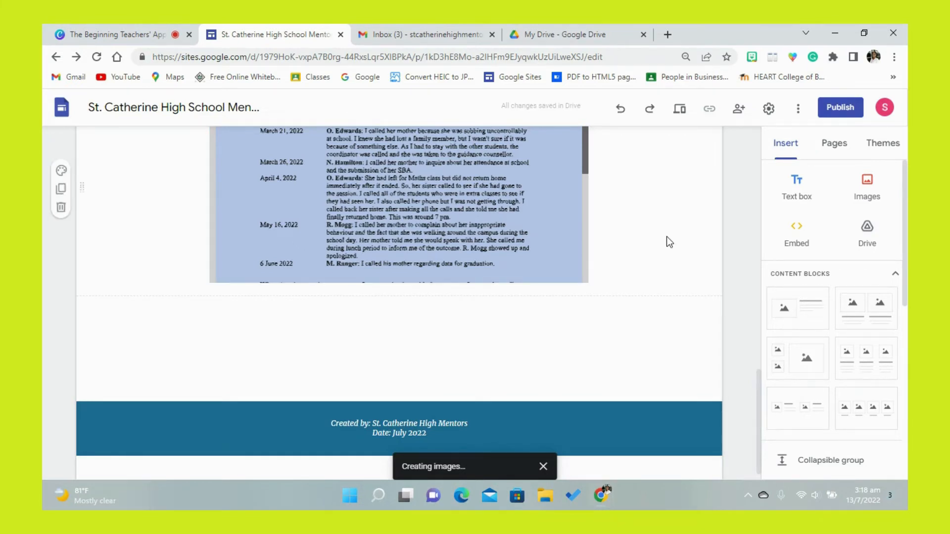
{"action": "left_click_drag", "start_coordinate": [904, 199], "coordinate": [905, 276]}
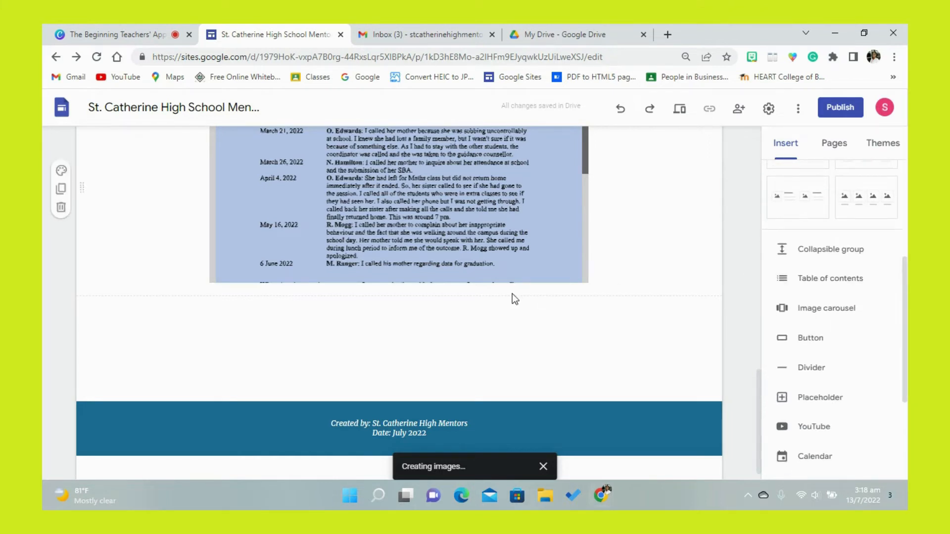
{"action": "left_click", "coordinate": [832, 309]}
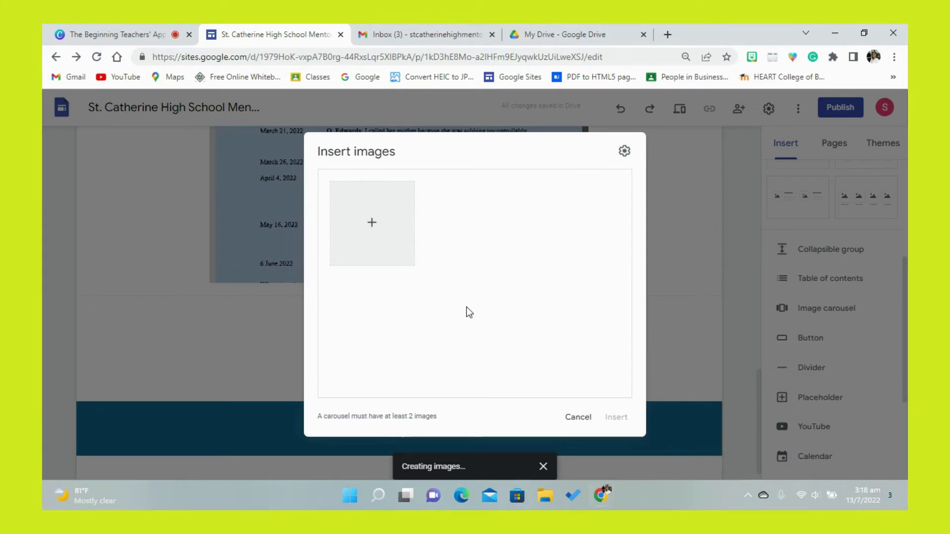
{"action": "left_click", "coordinate": [372, 227]}
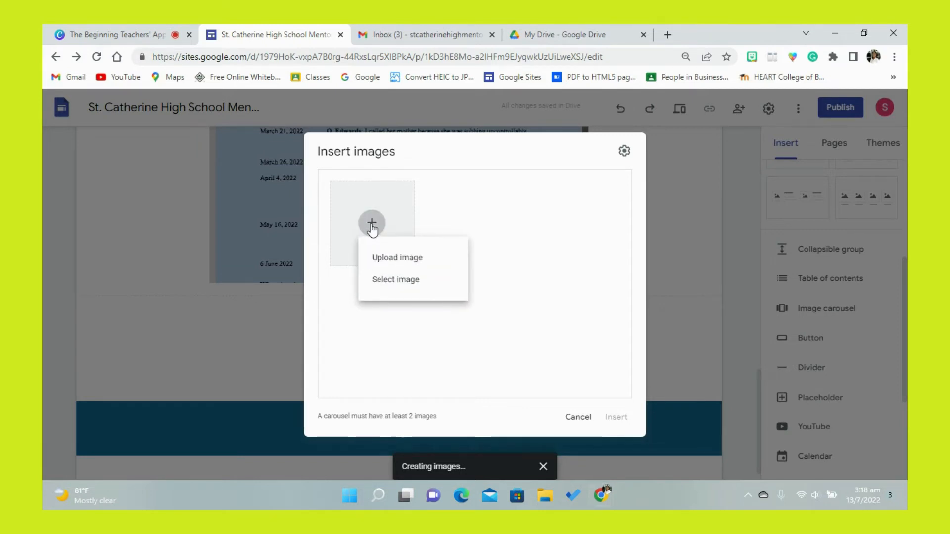
{"action": "left_click", "coordinate": [390, 281]}
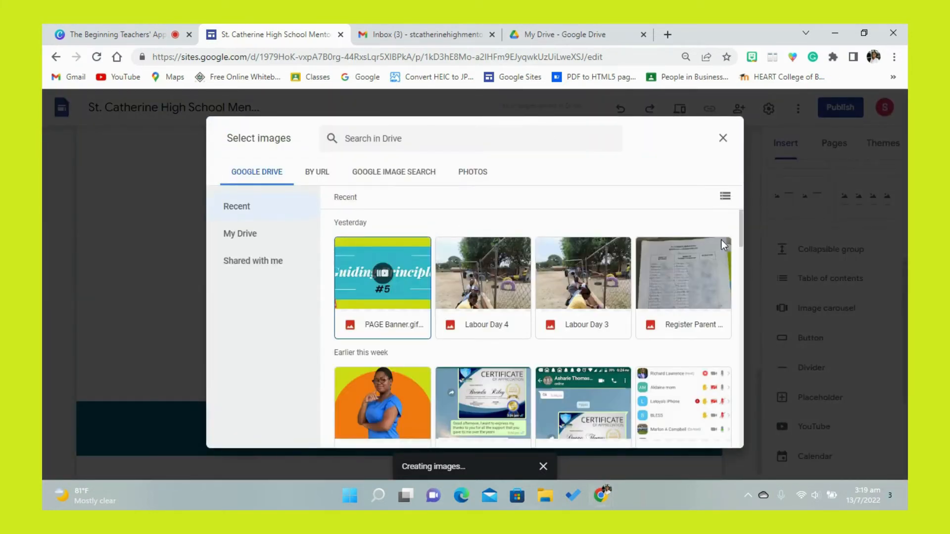
- Add the six class-group chat screenshots of parent communications and responses from the recent Google Drive images to the carousel
{"action": "left_click_drag", "start_coordinate": [742, 234], "coordinate": [739, 292]}
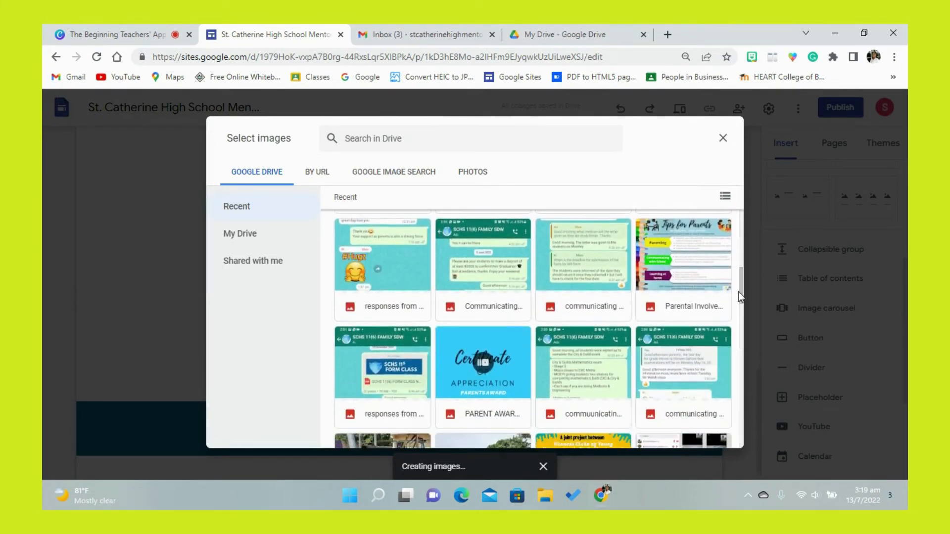
{"action": "left_click", "coordinate": [407, 278]}
{"action": "left_click", "coordinate": [494, 276]}
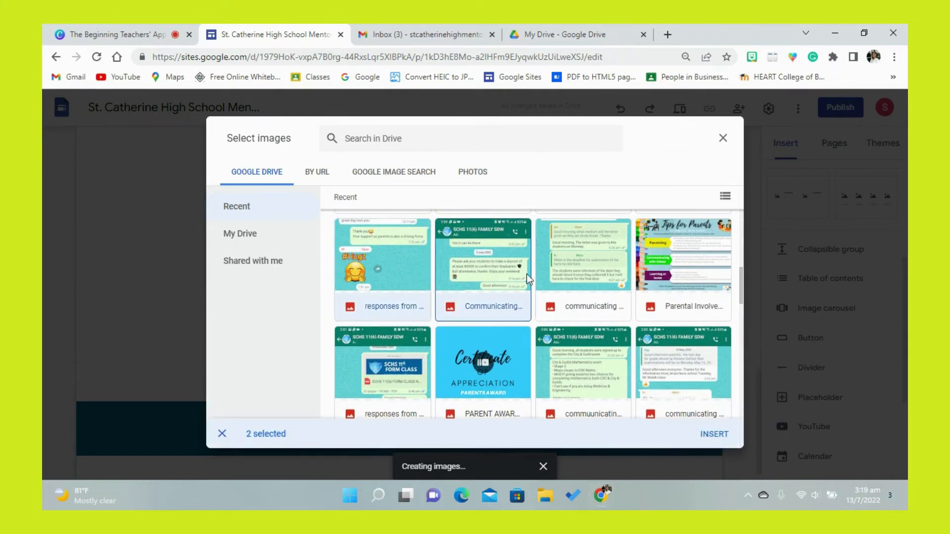
{"action": "left_click", "coordinate": [587, 274]}
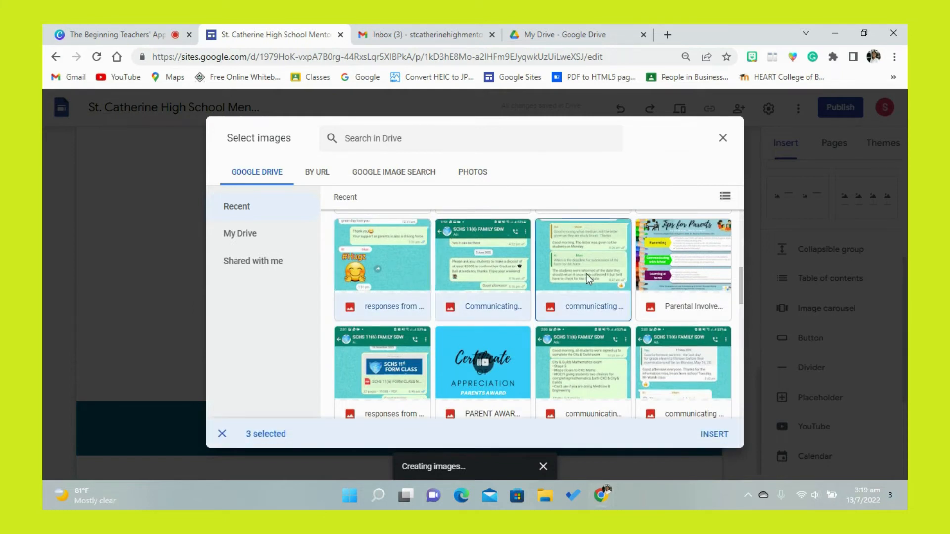
{"action": "left_click", "coordinate": [404, 345]}
{"action": "left_click", "coordinate": [610, 368]}
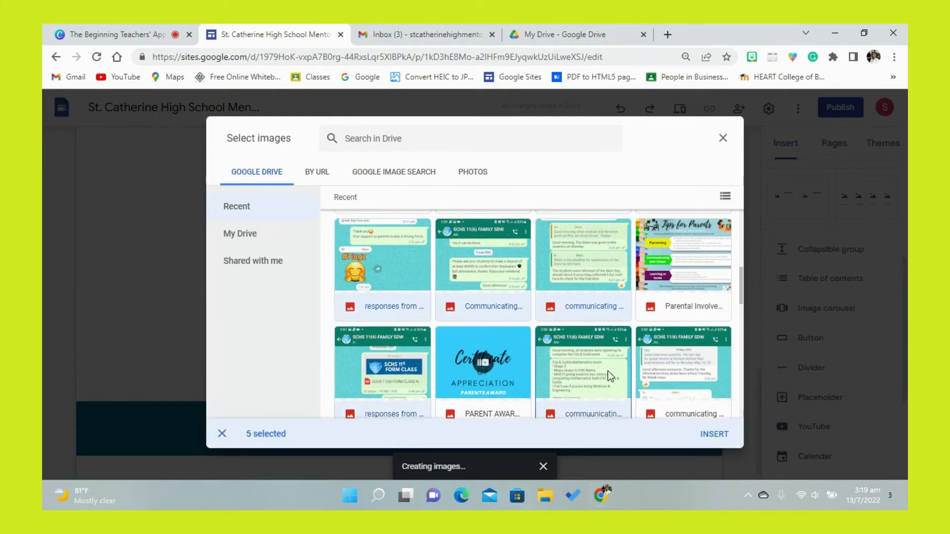
{"action": "left_click", "coordinate": [680, 376]}
{"action": "left_click_drag", "start_coordinate": [741, 300], "coordinate": [740, 331]}
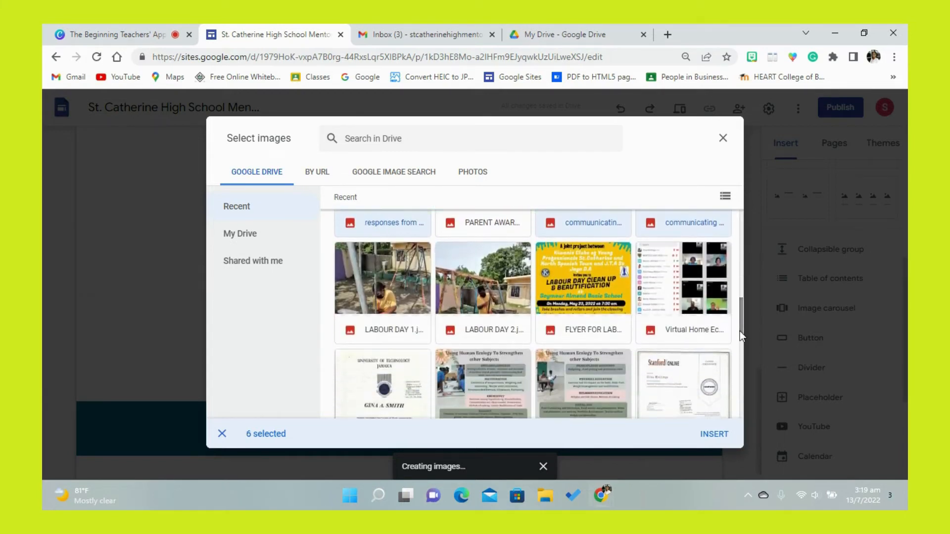
{"action": "left_click", "coordinate": [715, 435]}
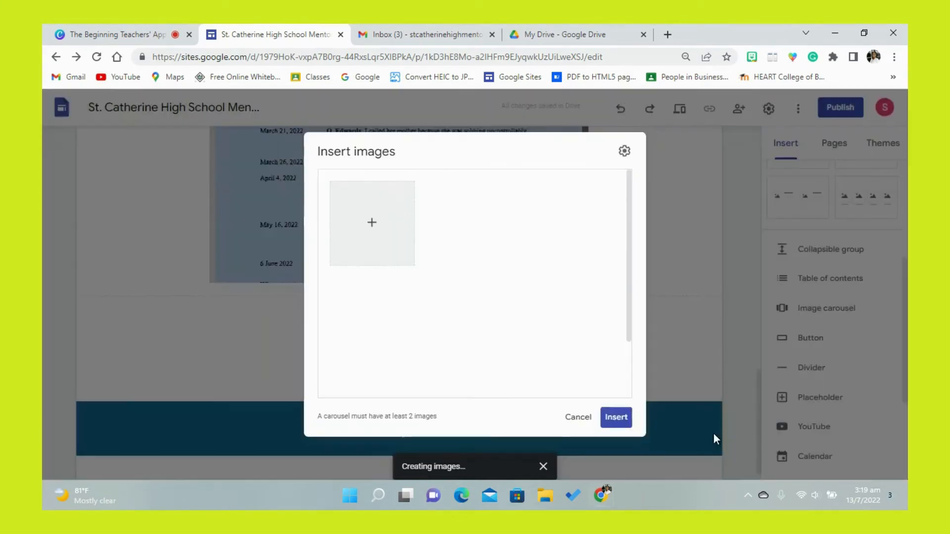
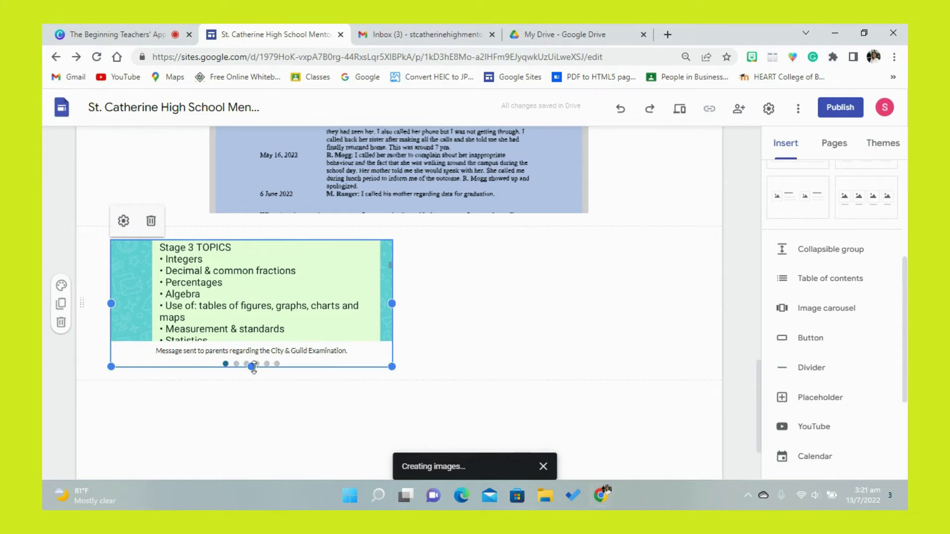
- Heighten the image carousel below the call log so much more of the exam message screenshot fits in its frame
{"action": "left_click_drag", "start_coordinate": [251, 367], "coordinate": [243, 326]}
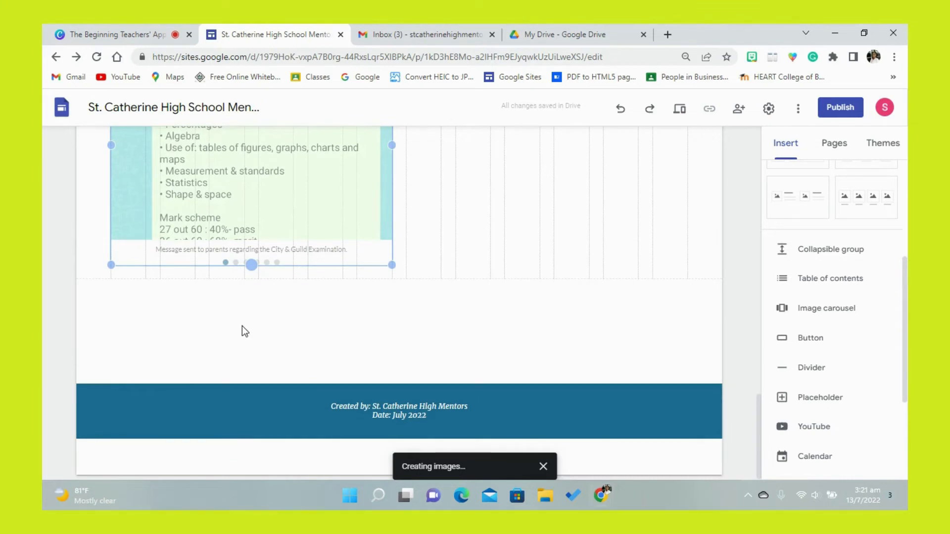
{"action": "left_click_drag", "start_coordinate": [251, 275], "coordinate": [250, 374]}
{"action": "left_click_drag", "start_coordinate": [251, 265], "coordinate": [255, 369]}
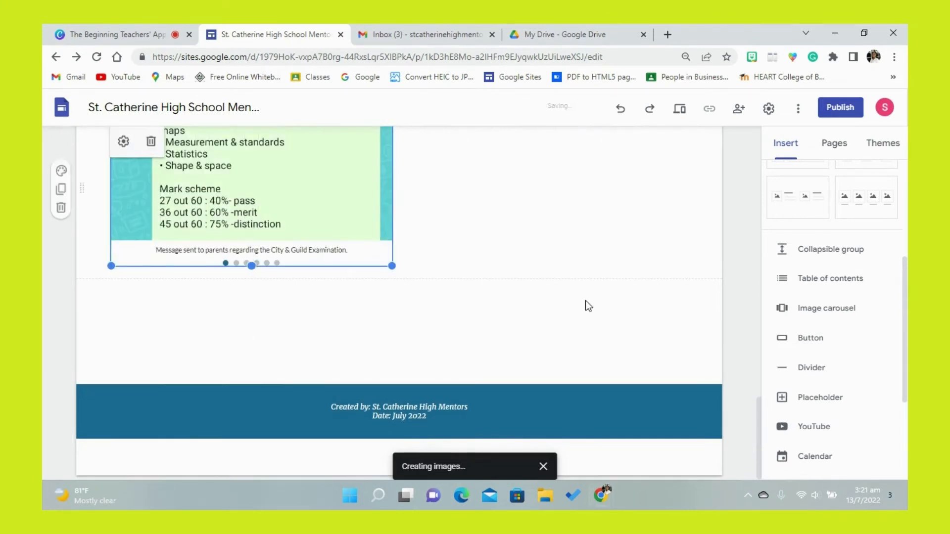
{"action": "left_click_drag", "start_coordinate": [757, 415], "coordinate": [747, 387]}
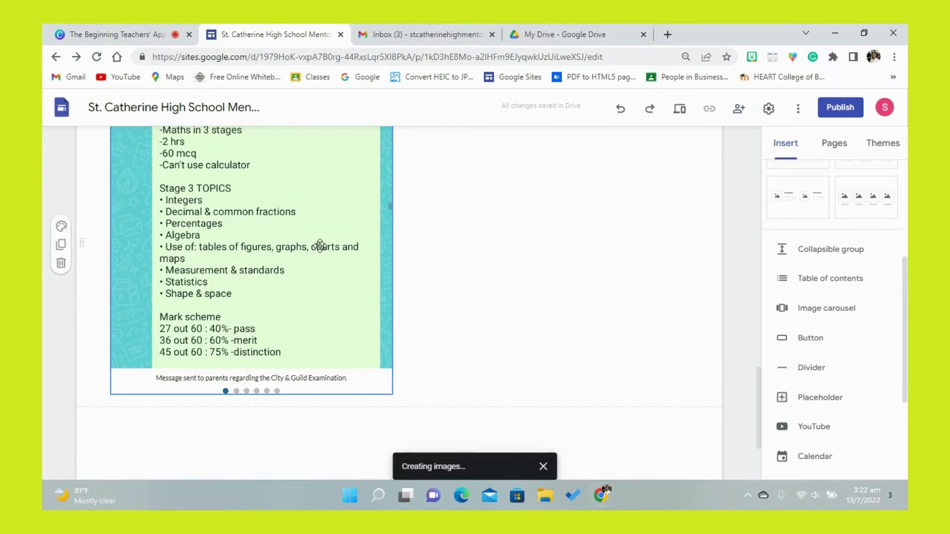
{"action": "left_click_drag", "start_coordinate": [760, 392], "coordinate": [757, 372]}
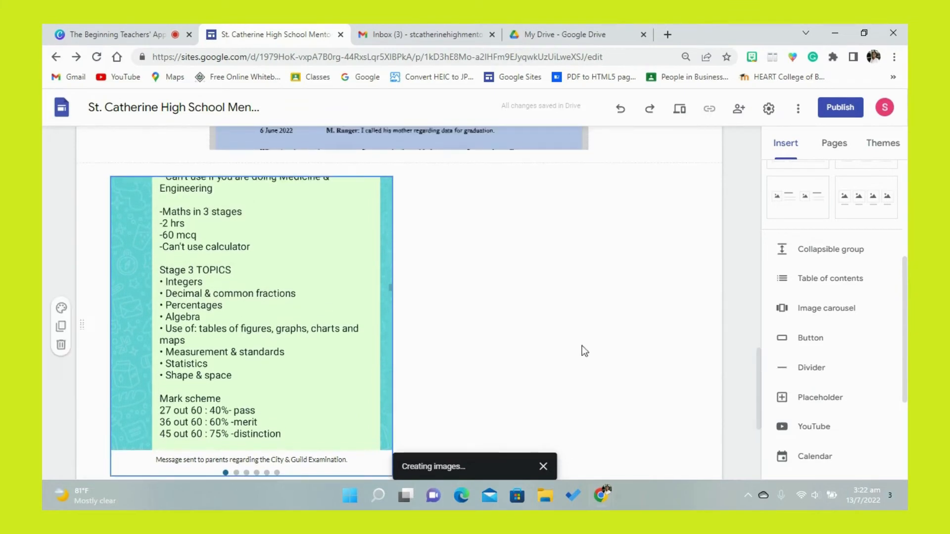
- Open the carousel's settings and review the images it contains
{"action": "left_click", "coordinate": [241, 287]}
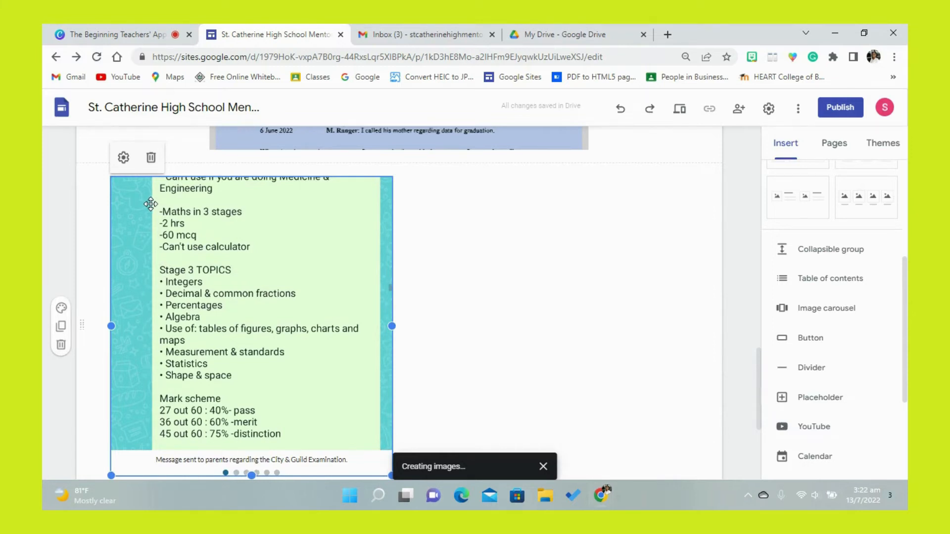
{"action": "left_click", "coordinate": [124, 158]}
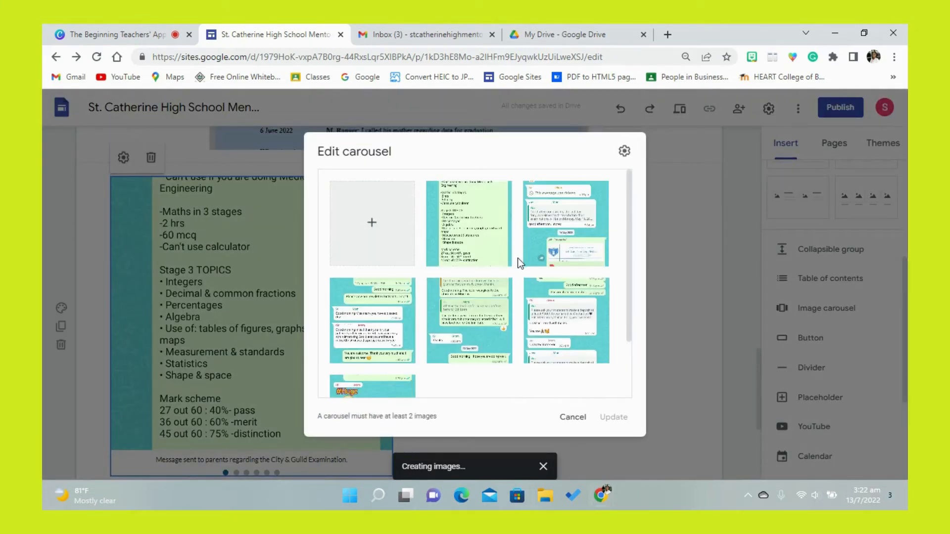
{"action": "mouse_move", "coordinate": [511, 264]}
{"action": "left_click", "coordinate": [574, 418]}
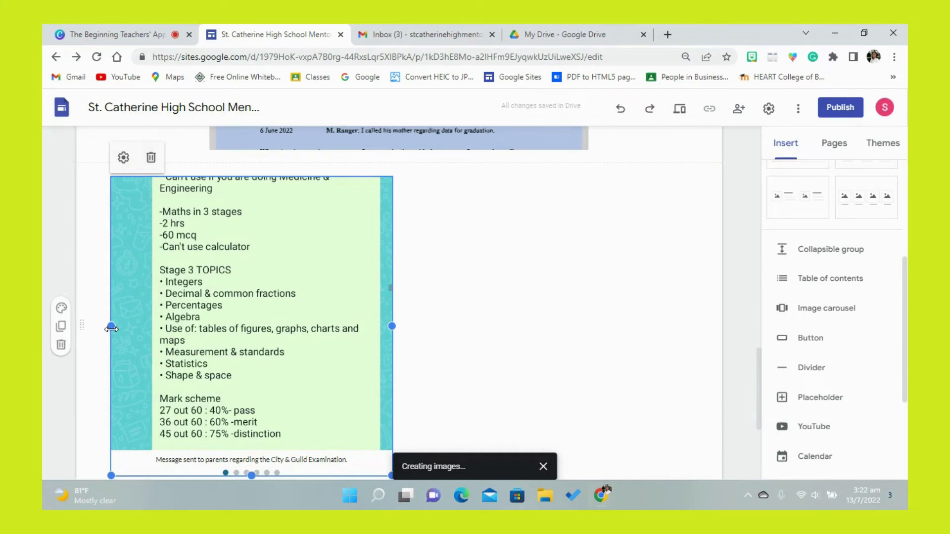
- Narrow the carousel to about two-thirds of its width and place it against the left margin of its section
{"action": "left_click_drag", "start_coordinate": [112, 327], "coordinate": [191, 328]}
{"action": "left_click_drag", "start_coordinate": [263, 280], "coordinate": [227, 278]}
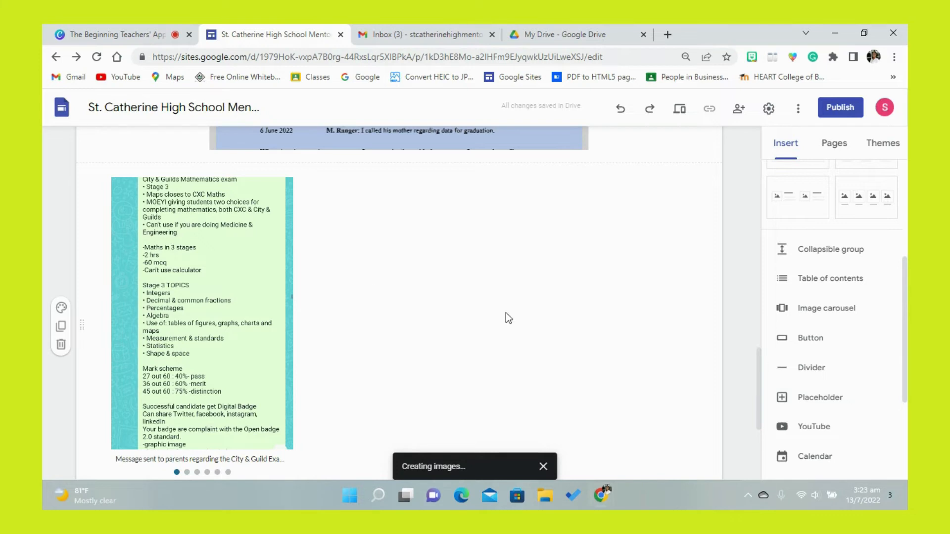
- Add a text box between the call log and the carousel reading "Video Shared with Parents & Guardians"
{"action": "left_click_drag", "start_coordinate": [906, 285], "coordinate": [905, 177]}
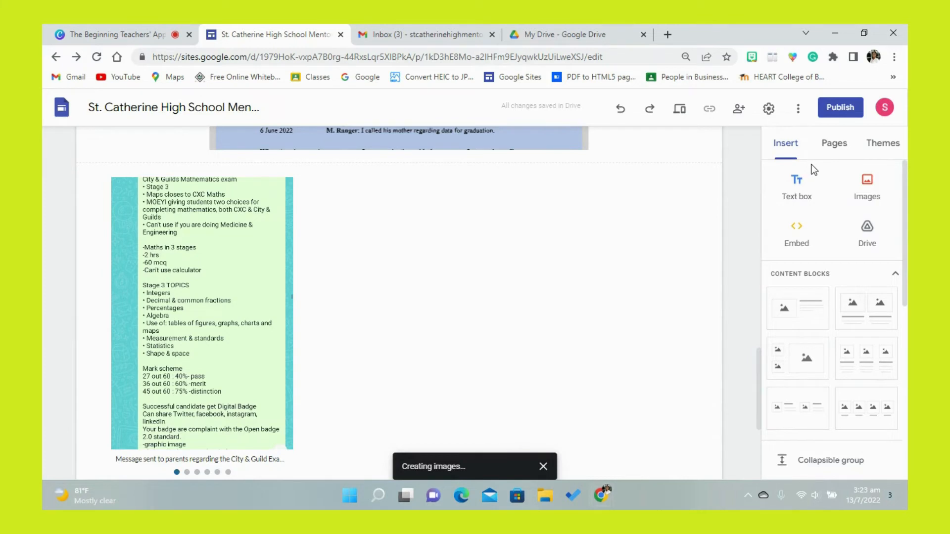
{"action": "left_click", "coordinate": [811, 193]}
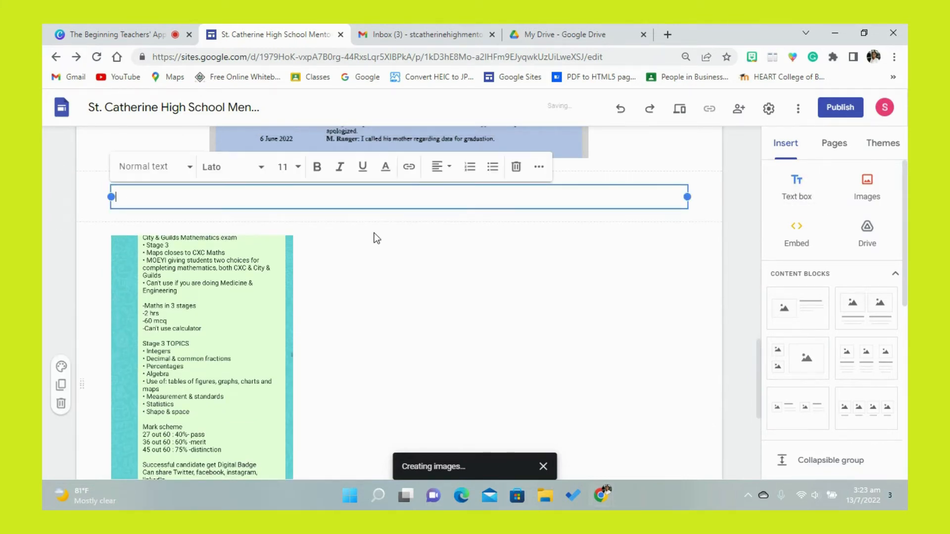
{"action": "type", "text": "Video"}
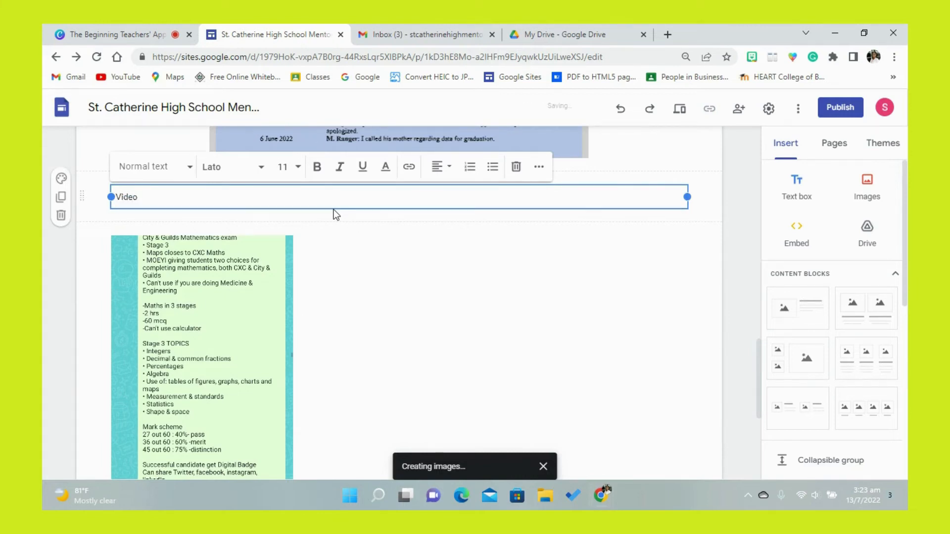
{"action": "type", "text": " Shared with Parents & Guard"}
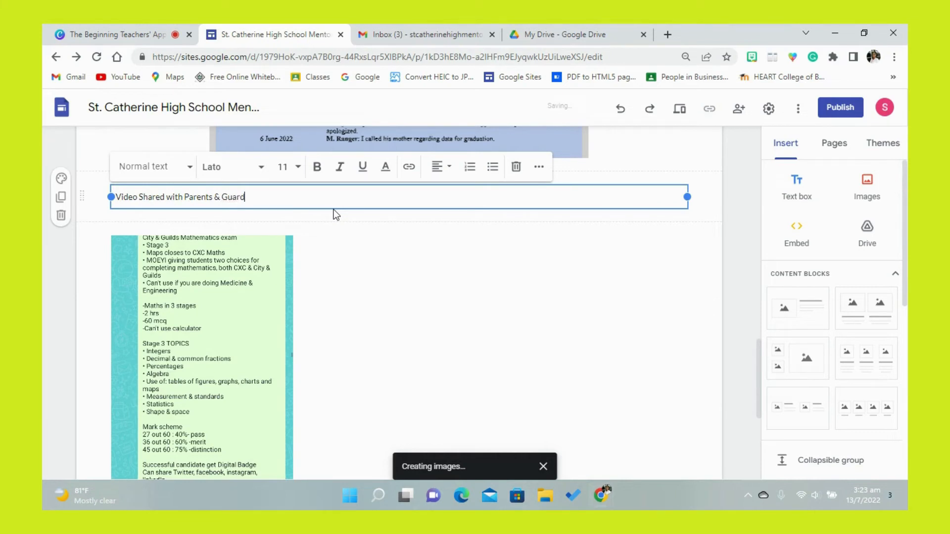
{"action": "type", "text": "ians"}
{"action": "left_click", "coordinate": [442, 268]}
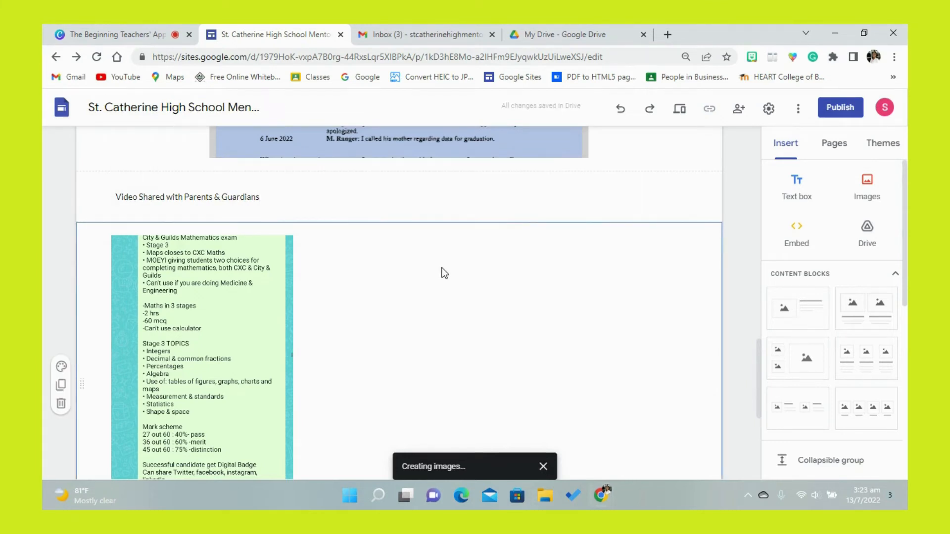
- Insert the supporting-homework video and the first "Viewing Child" video from the GP #5 folder of videos sent to parents in Google Drive
{"action": "left_click", "coordinate": [858, 236]}
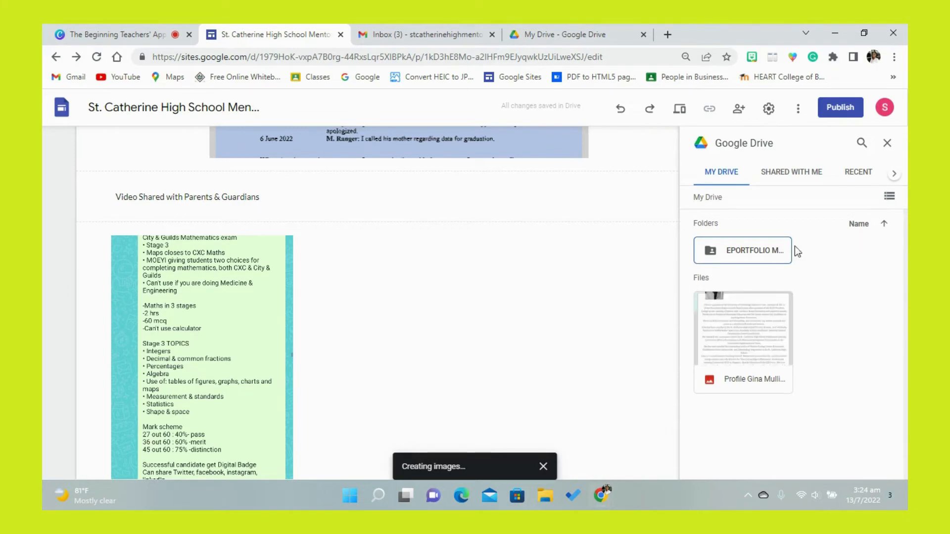
{"action": "left_click", "coordinate": [762, 250]}
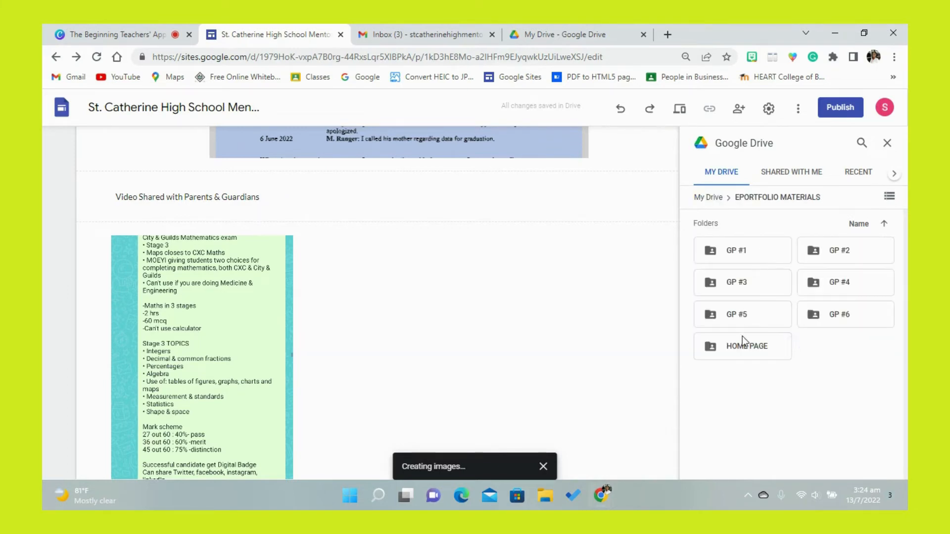
{"action": "double_click", "coordinate": [768, 321]}
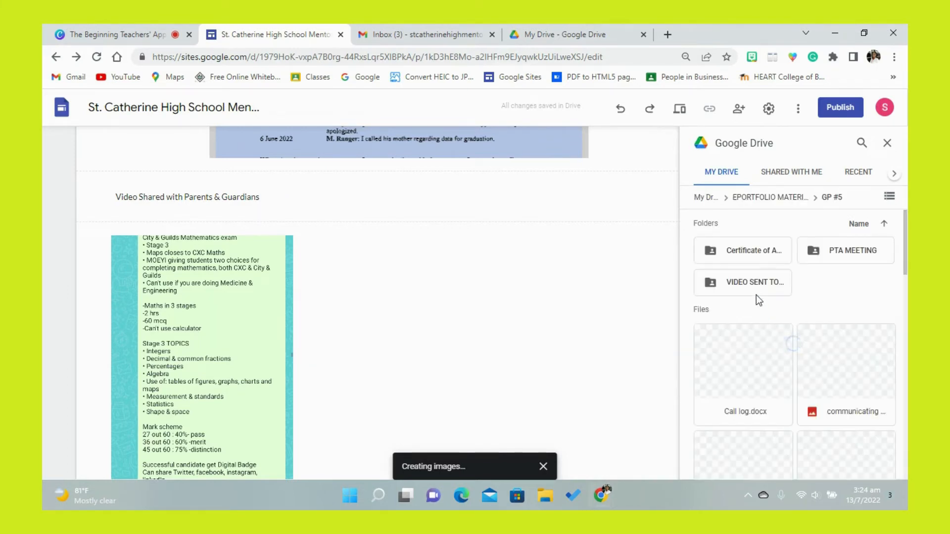
{"action": "double_click", "coordinate": [750, 283]}
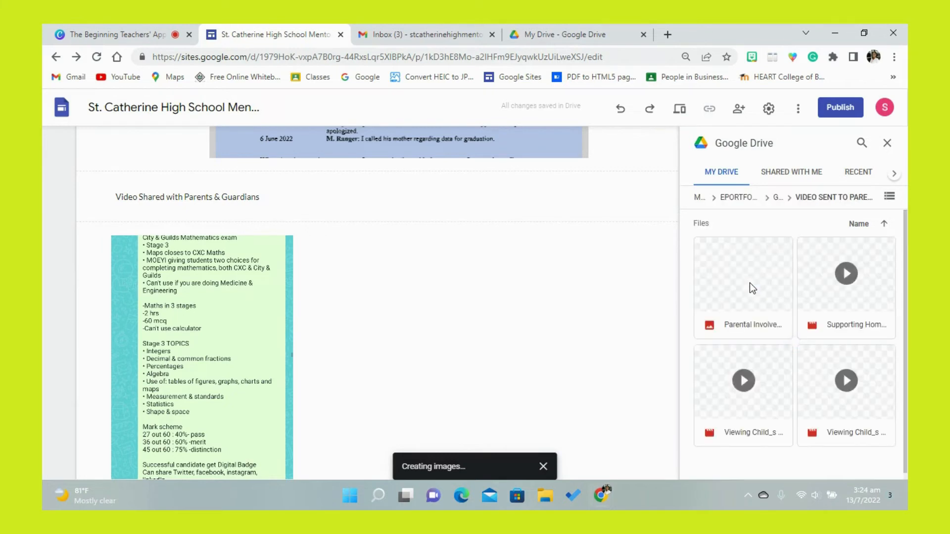
{"action": "left_click", "coordinate": [880, 304]}
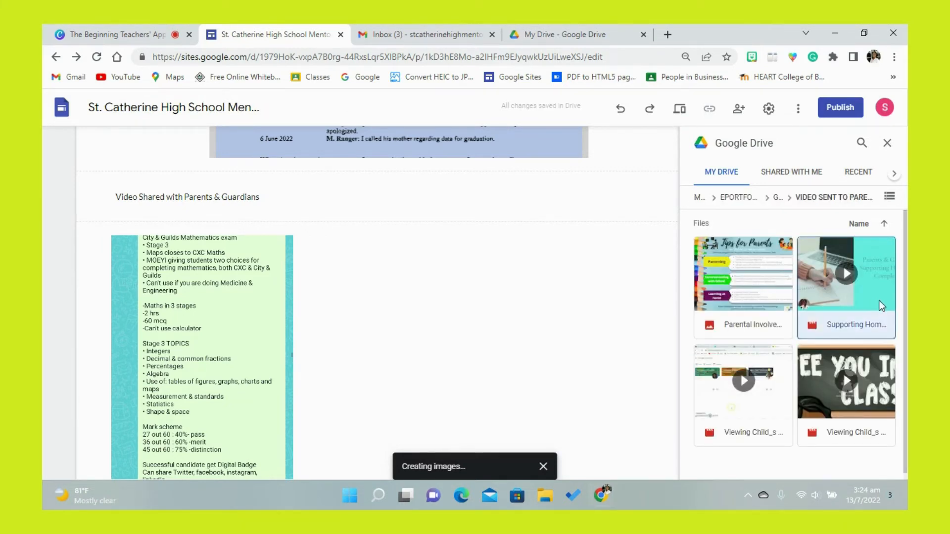
{"action": "left_click", "coordinate": [783, 410]}
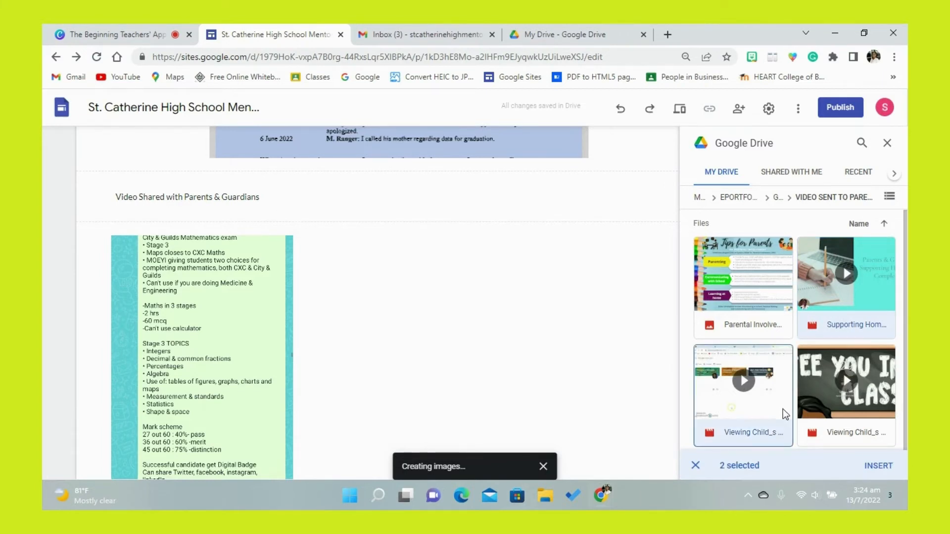
{"action": "left_click", "coordinate": [879, 467]}
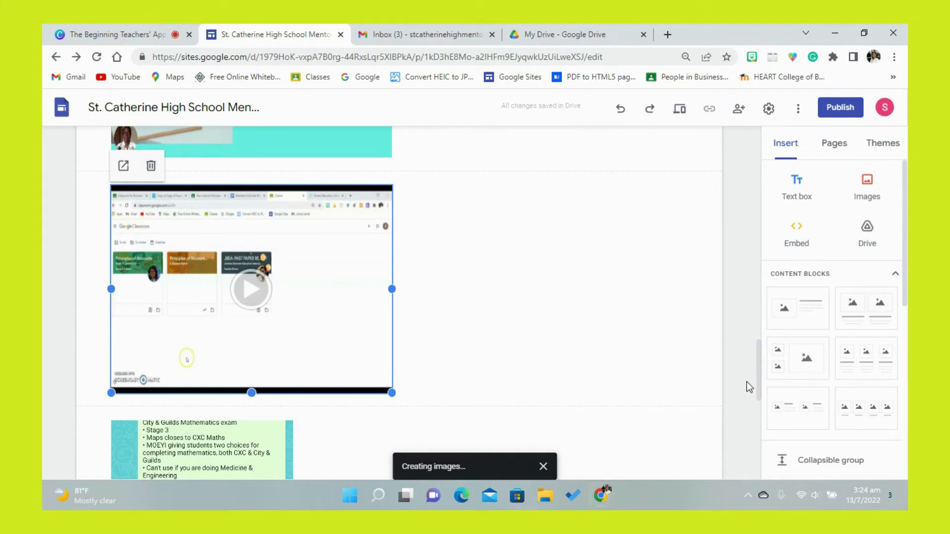
- Move both videos into the carousel's section, stacked beside the carousel with the homework completion video on top
{"action": "left_click_drag", "start_coordinate": [760, 384], "coordinate": [748, 338]}
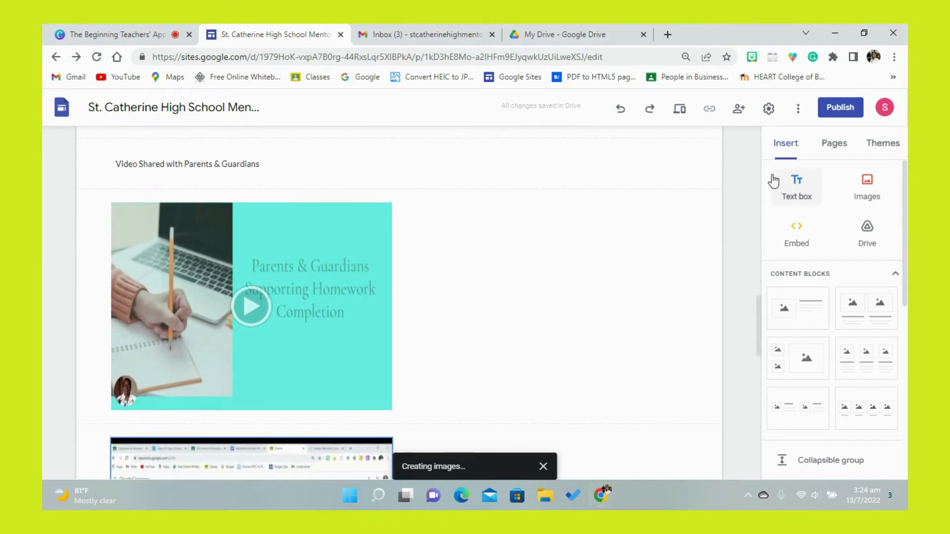
{"action": "left_click", "coordinate": [895, 58]}
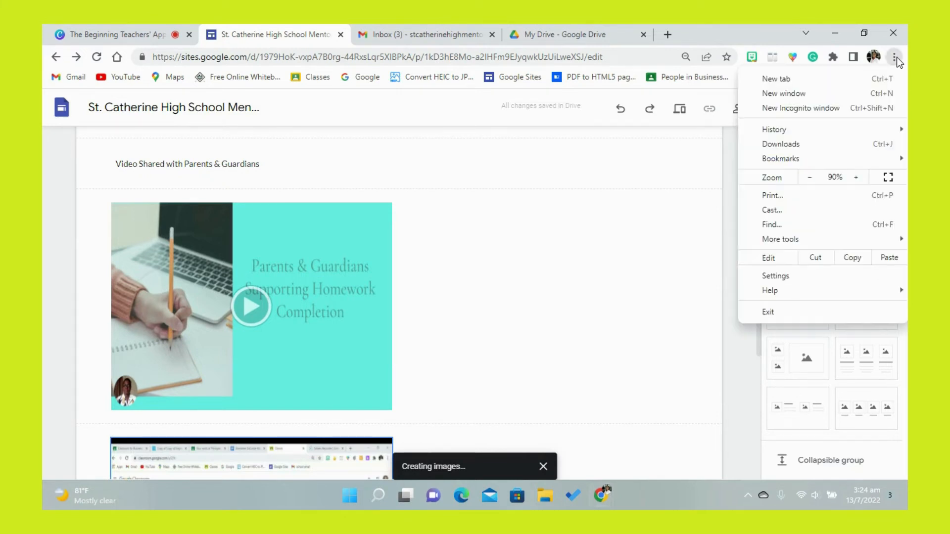
{"action": "left_click", "coordinate": [812, 176]}
{"action": "left_click", "coordinate": [813, 177]}
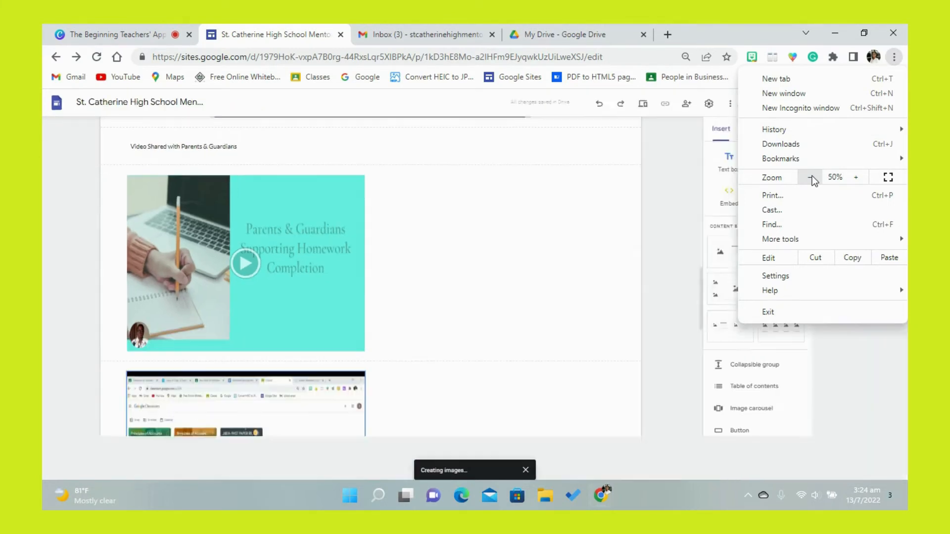
{"action": "left_click", "coordinate": [812, 176]}
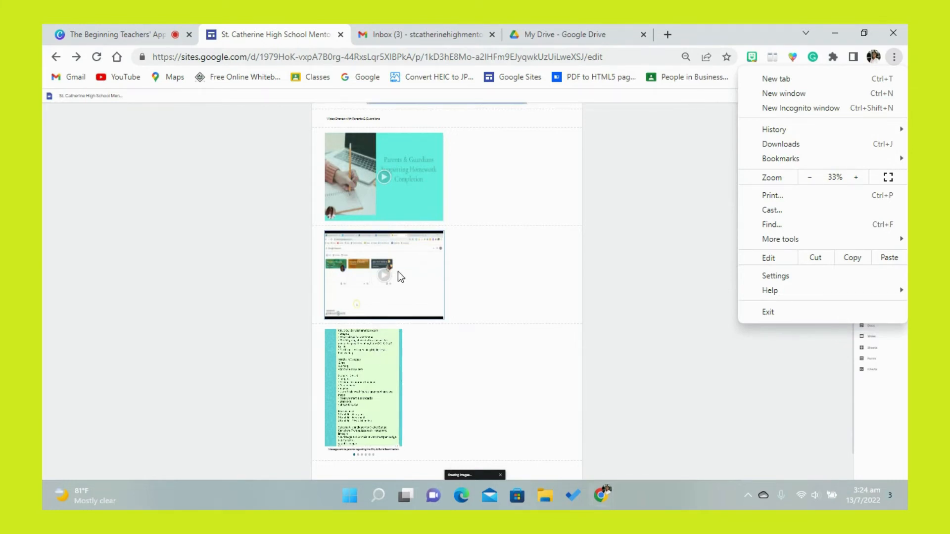
{"action": "left_click", "coordinate": [401, 196]}
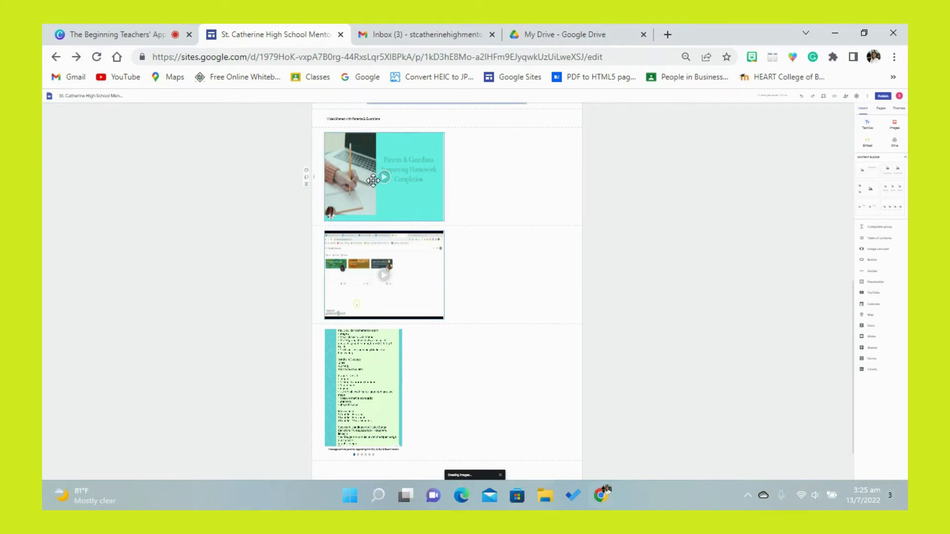
{"action": "left_click_drag", "start_coordinate": [371, 184], "coordinate": [450, 351]}
{"action": "left_click_drag", "start_coordinate": [402, 206], "coordinate": [456, 367]}
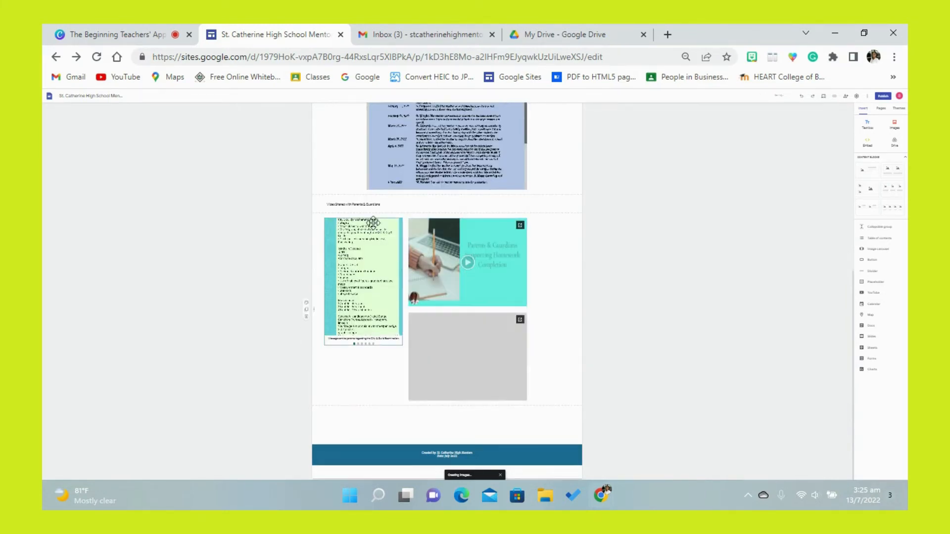
- Group the "Video Shared with Parents & Guardians" text directly above the homework completion video
{"action": "left_click", "coordinate": [366, 203]}
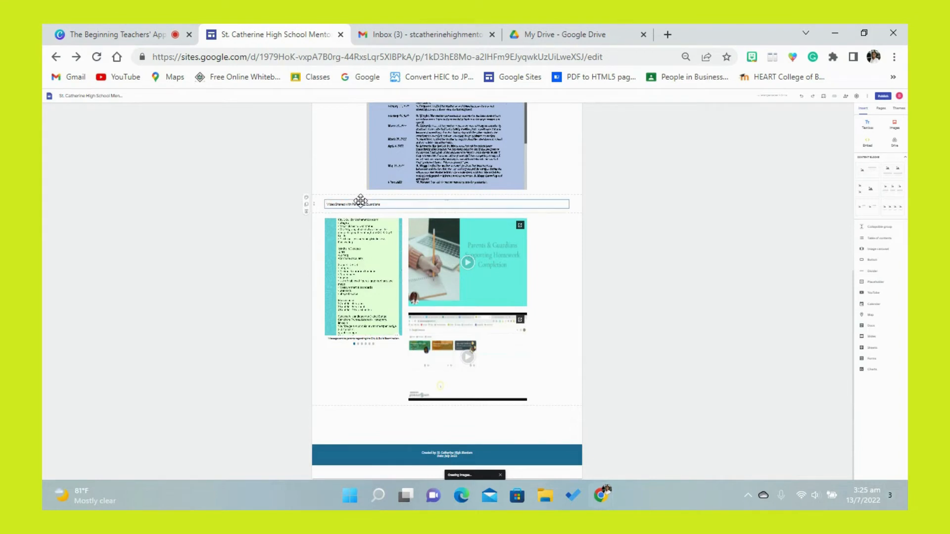
{"action": "left_click_drag", "start_coordinate": [363, 200], "coordinate": [400, 214]}
{"action": "left_click_drag", "start_coordinate": [431, 218], "coordinate": [431, 218]}
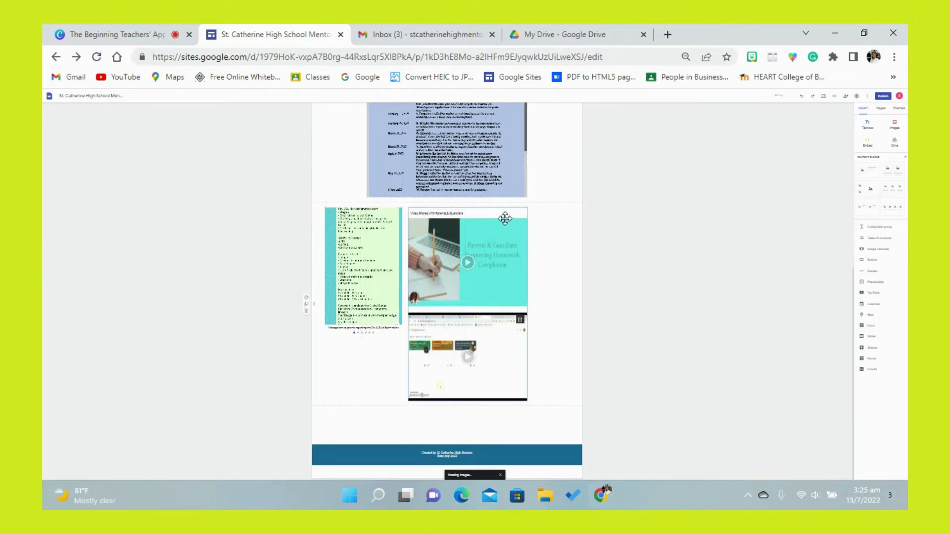
- Shift the video group to the section's right margin and move the carousel slightly right of the left margin
{"action": "mouse_move", "coordinate": [504, 217]}
{"action": "left_mouse_down"}
{"action": "mouse_move", "coordinate": [524, 215]}
{"action": "mouse_move", "coordinate": [509, 217]}
{"action": "left_mouse_up"}
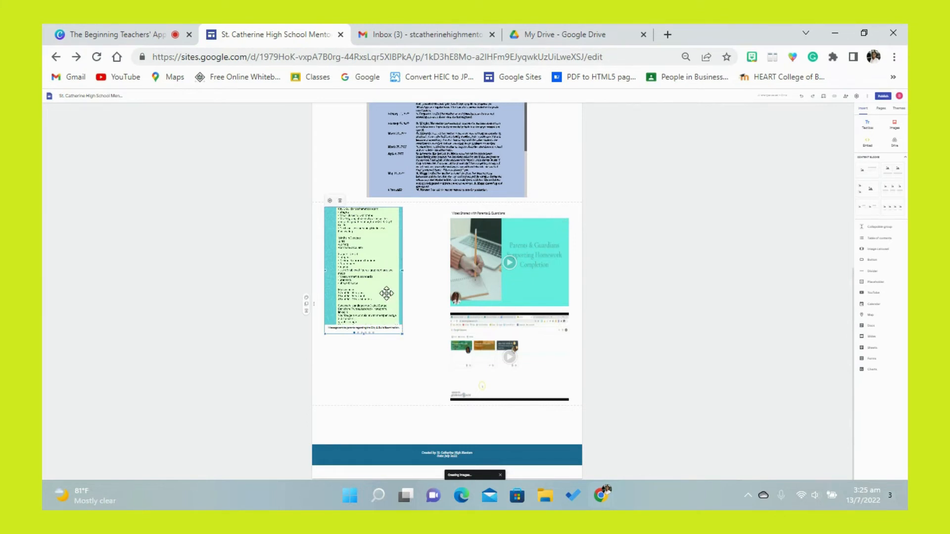
{"action": "left_click_drag", "start_coordinate": [408, 293], "coordinate": [393, 289]}
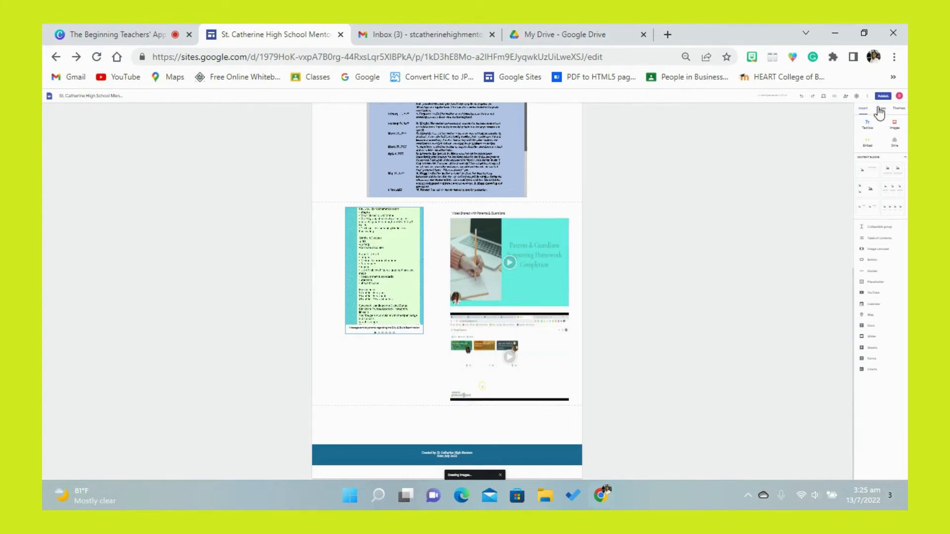
- Apply the Subheading style to the "Video Shared with Parents & Guardians" text above the videos
{"action": "left_click", "coordinate": [894, 59]}
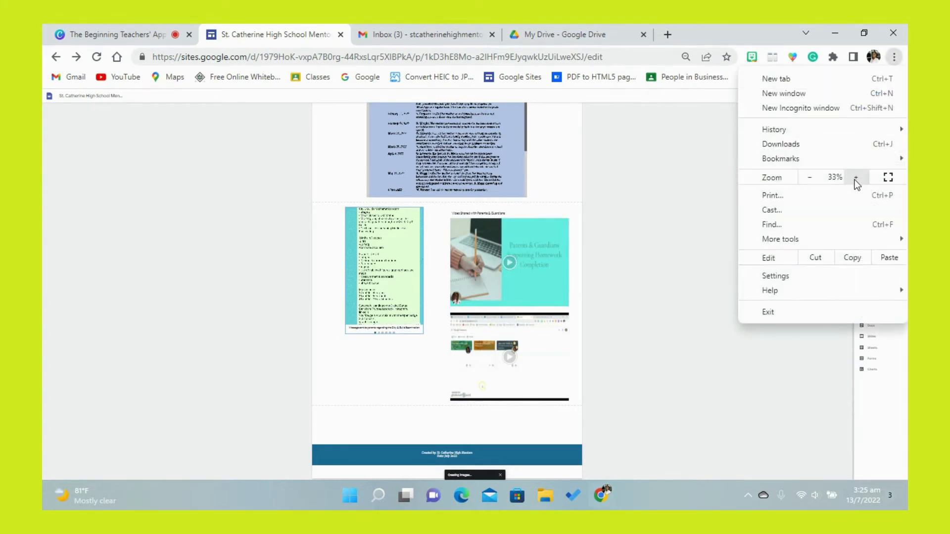
{"action": "left_click", "coordinate": [856, 178]}
{"action": "left_click", "coordinate": [856, 179]}
{"action": "left_click", "coordinate": [855, 178]}
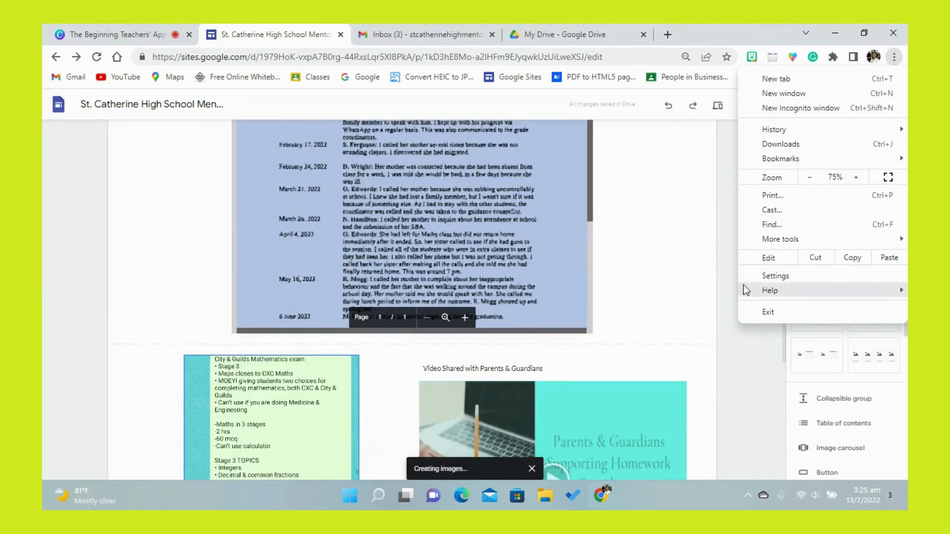
{"action": "left_click", "coordinate": [573, 352]}
{"action": "left_click", "coordinate": [558, 366]}
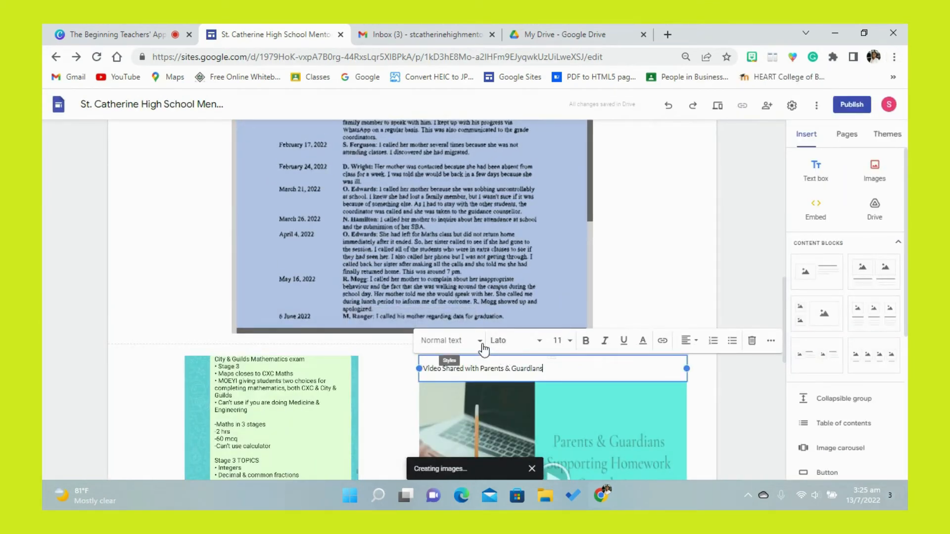
{"action": "left_click", "coordinate": [450, 341]}
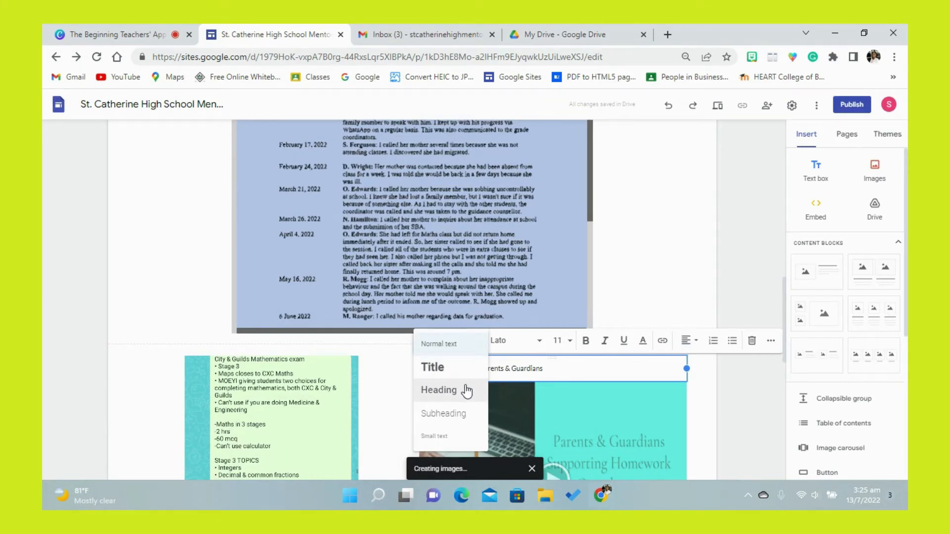
{"action": "left_click", "coordinate": [455, 414]}
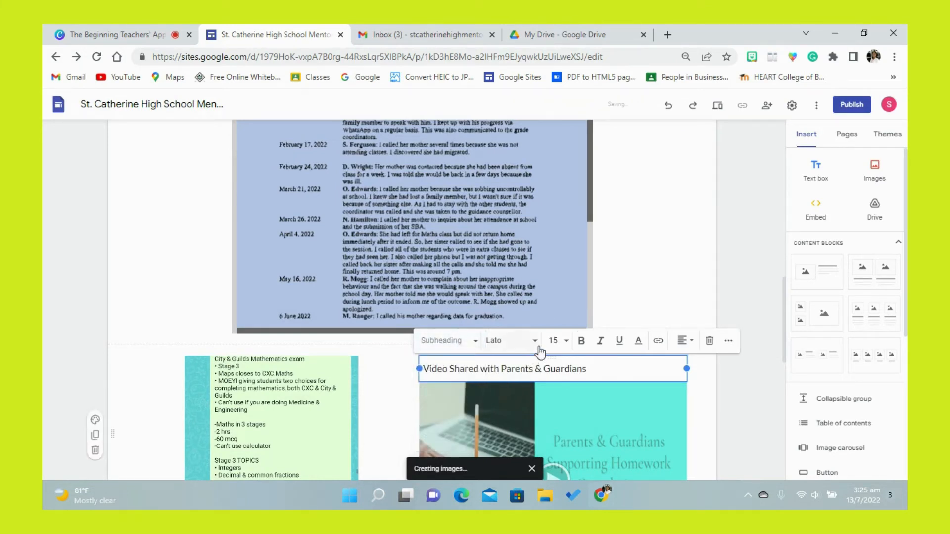
- Try to change the font of the "Video Shared with Parents & Guardians" text to Merriweather Bold
{"action": "left_click", "coordinate": [510, 340]}
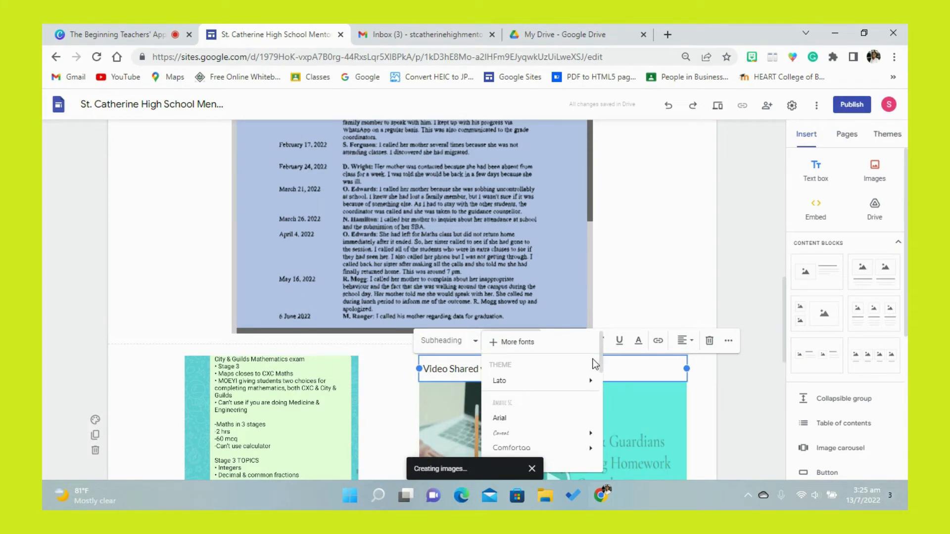
{"action": "left_click_drag", "start_coordinate": [603, 363], "coordinate": [599, 417]}
{"action": "mouse_move", "coordinate": [578, 407]}
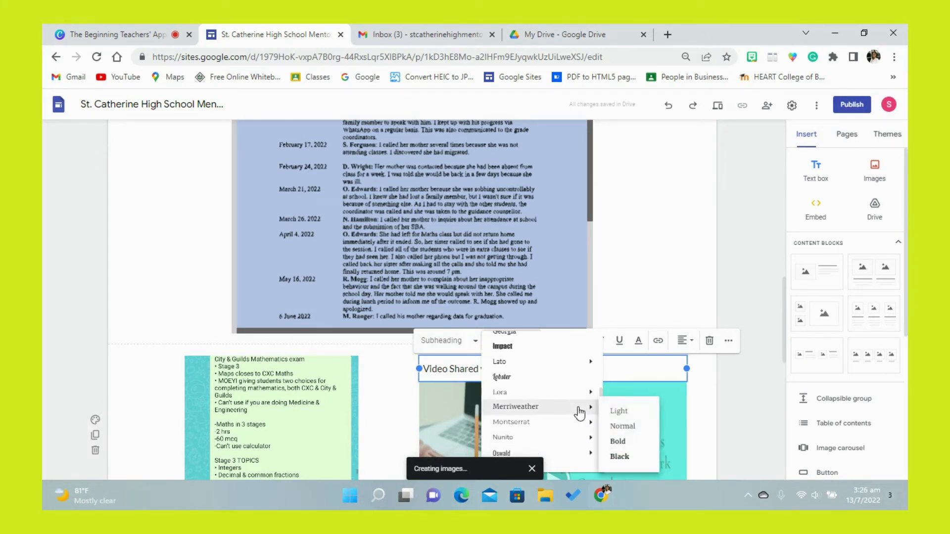
{"action": "left_click", "coordinate": [616, 441]}
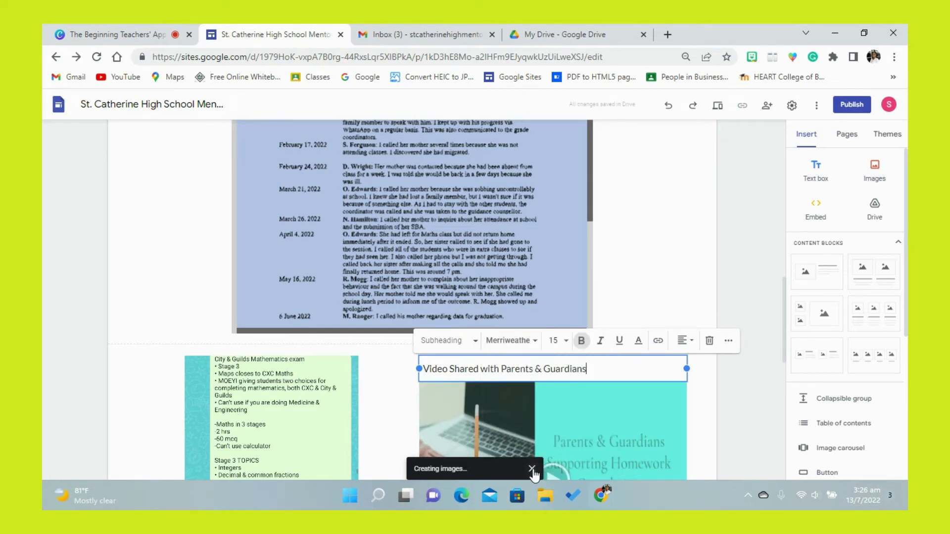
{"action": "left_click", "coordinate": [532, 471]}
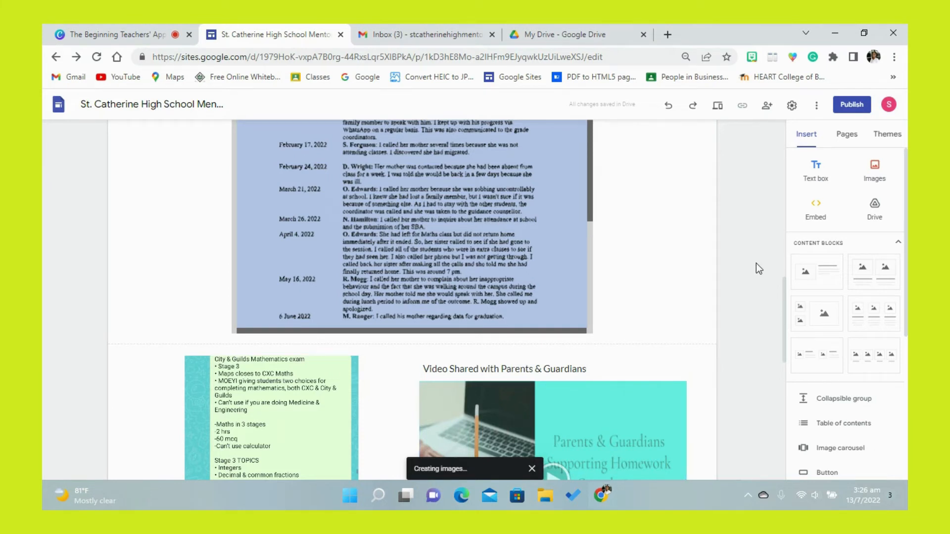
- Insert the "Tips for Parents" image from Google Drive's recent images below the carousel and videos section
{"action": "left_click_drag", "start_coordinate": [784, 287], "coordinate": [779, 385]}
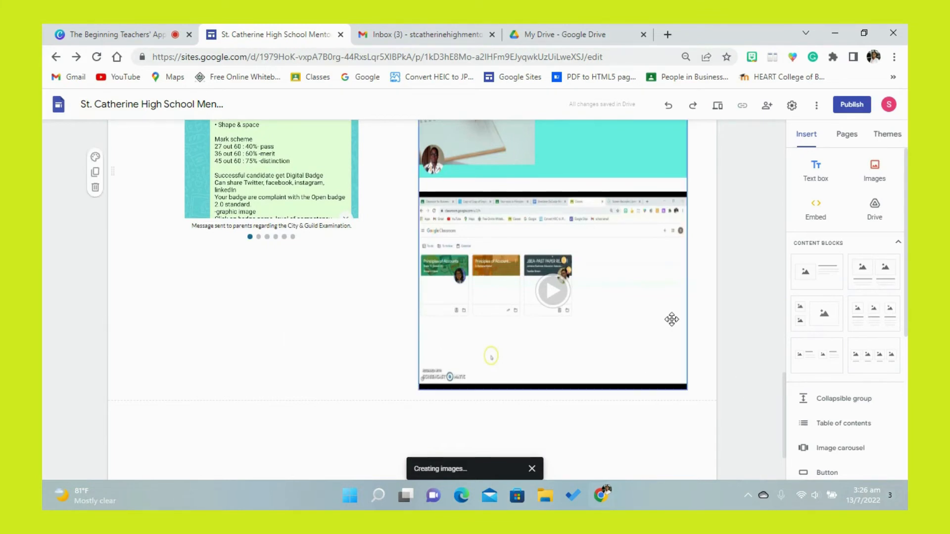
{"action": "left_click", "coordinate": [638, 255]}
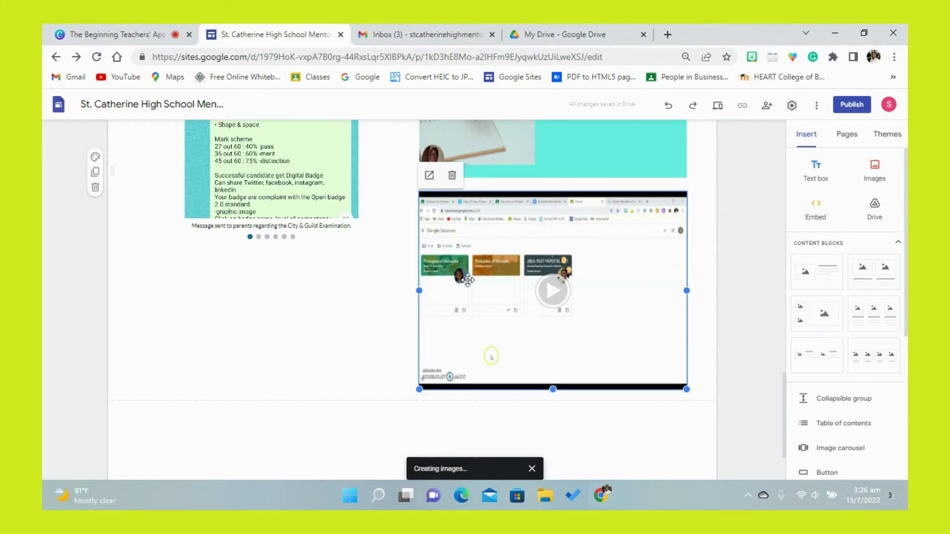
{"action": "left_click", "coordinate": [275, 303]}
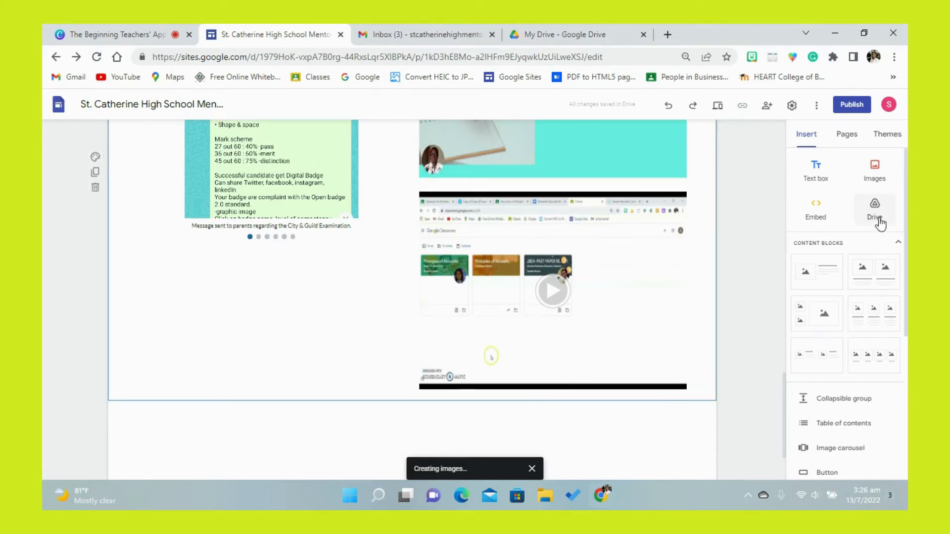
{"action": "left_click", "coordinate": [877, 184]}
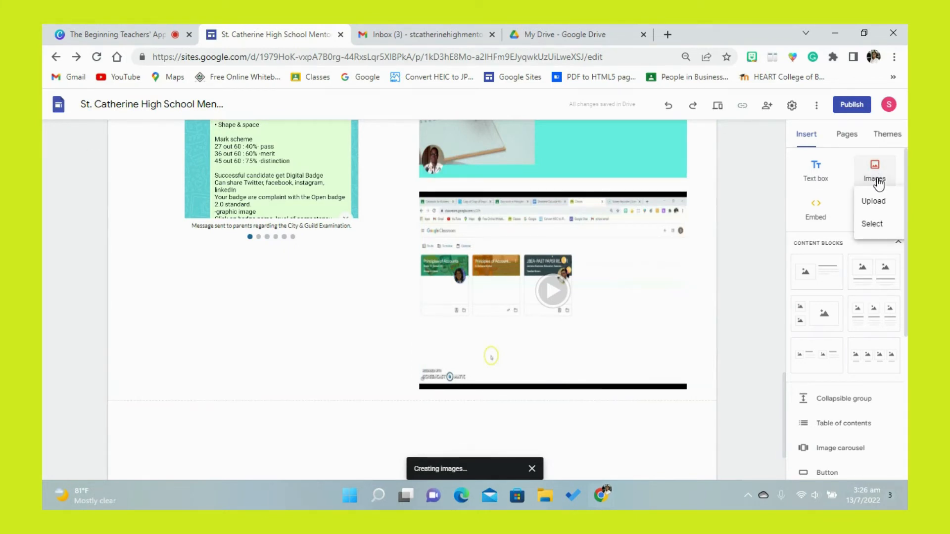
{"action": "left_click", "coordinate": [873, 223]}
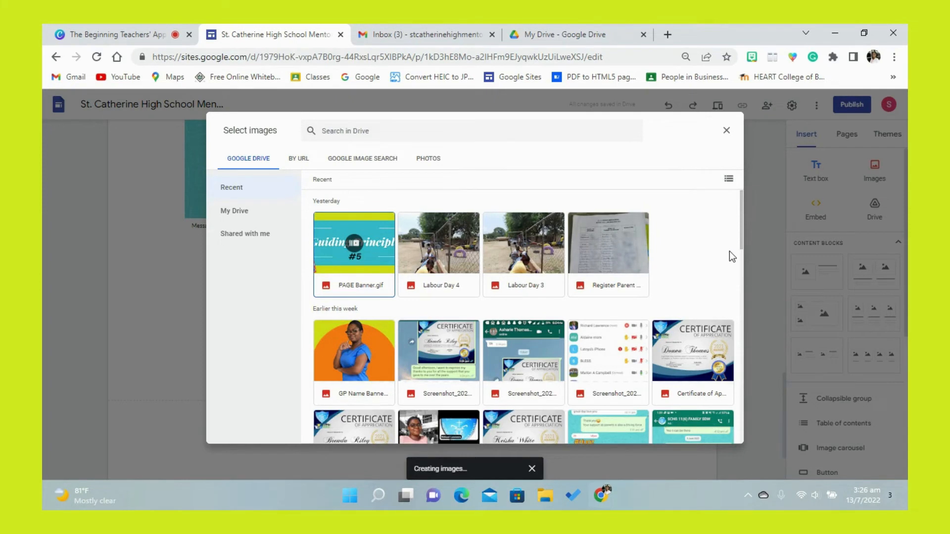
{"action": "left_click_drag", "start_coordinate": [742, 239], "coordinate": [735, 304]}
{"action": "left_click", "coordinate": [478, 292]}
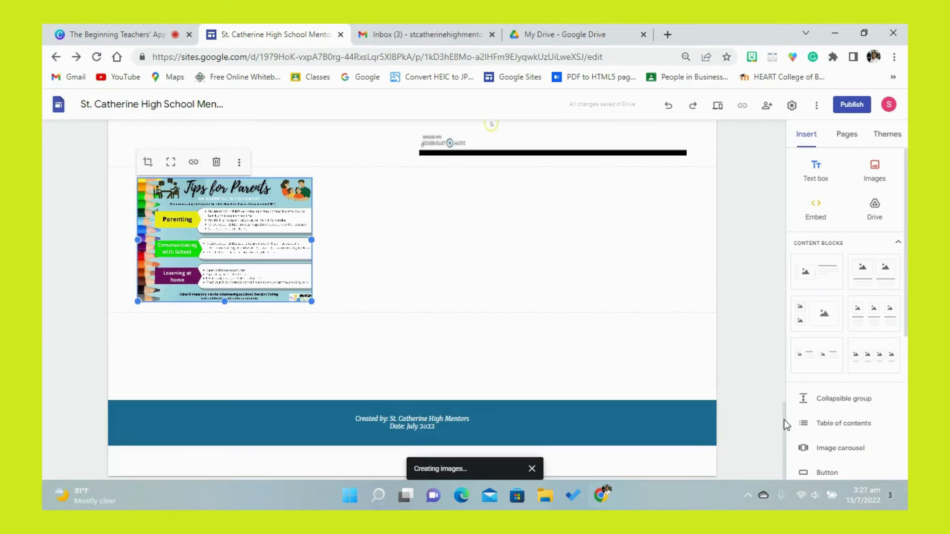
- Move the "Tips for Parents" image into the section above, grouped directly beneath the image carousel
{"action": "scroll", "coordinate": [783, 410], "scroll_direction": "up", "scroll_amount": 3}
{"action": "left_click", "coordinate": [402, 373]}
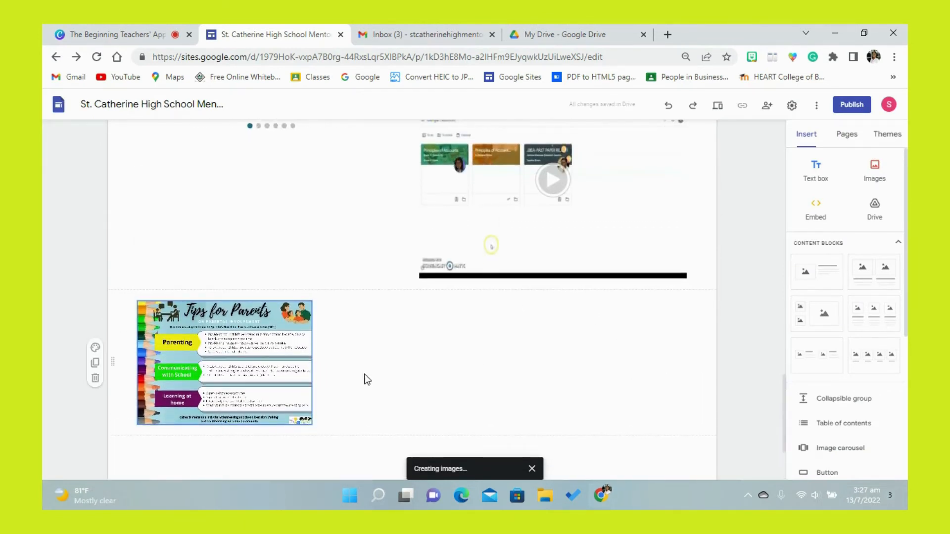
{"action": "left_click_drag", "start_coordinate": [214, 386], "coordinate": [206, 237]}
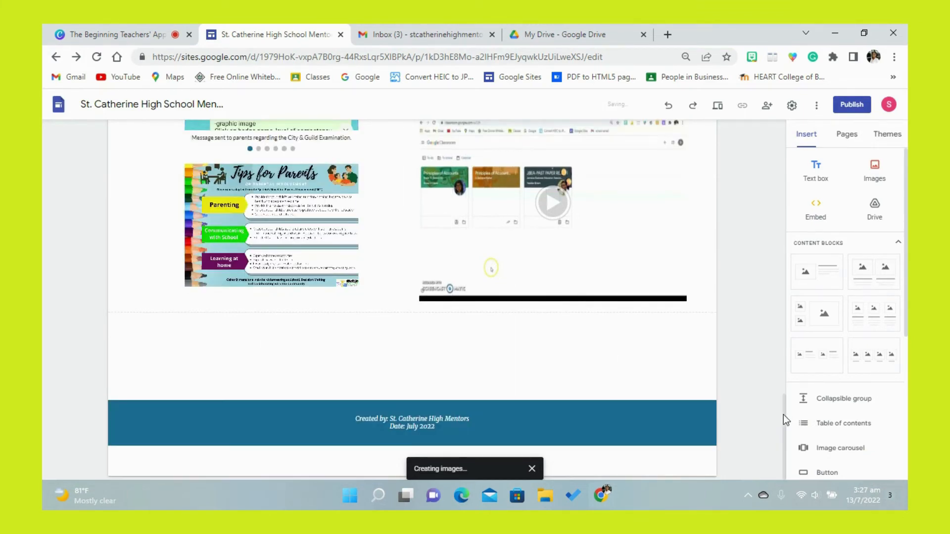
- Widen the carousel and image group until it nearly reaches the videos, and uncrop the "Tips for Parents" image
{"action": "left_click_drag", "start_coordinate": [781, 414], "coordinate": [776, 380]}
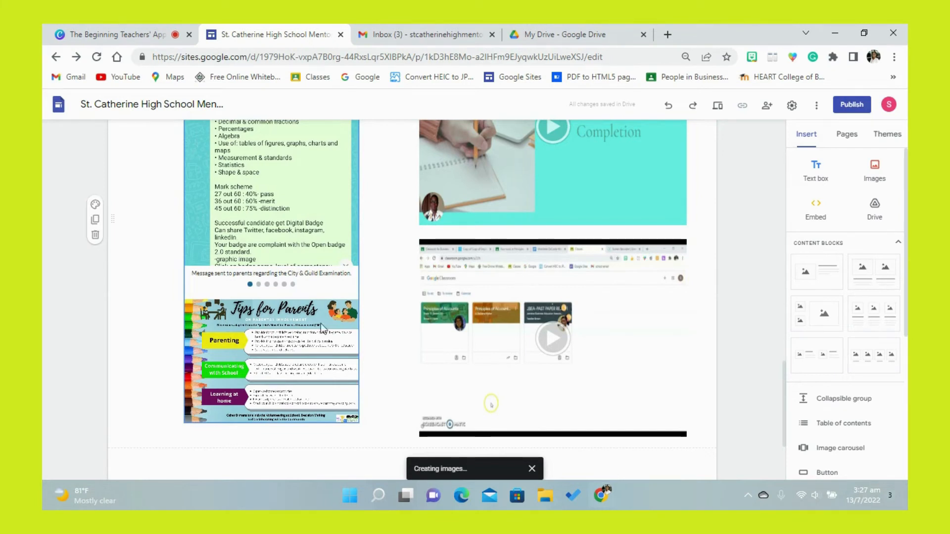
{"action": "left_click", "coordinate": [332, 358]}
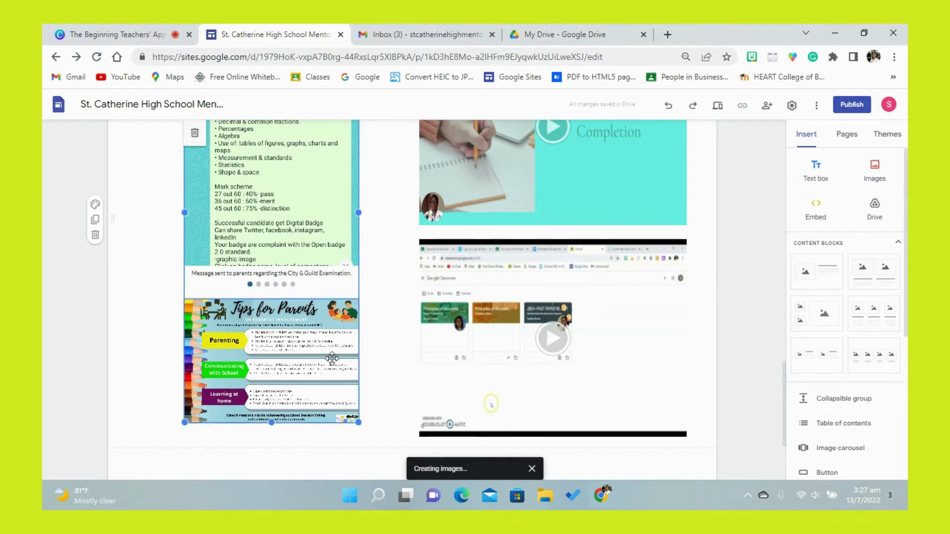
{"action": "left_click_drag", "start_coordinate": [359, 424], "coordinate": [406, 436]}
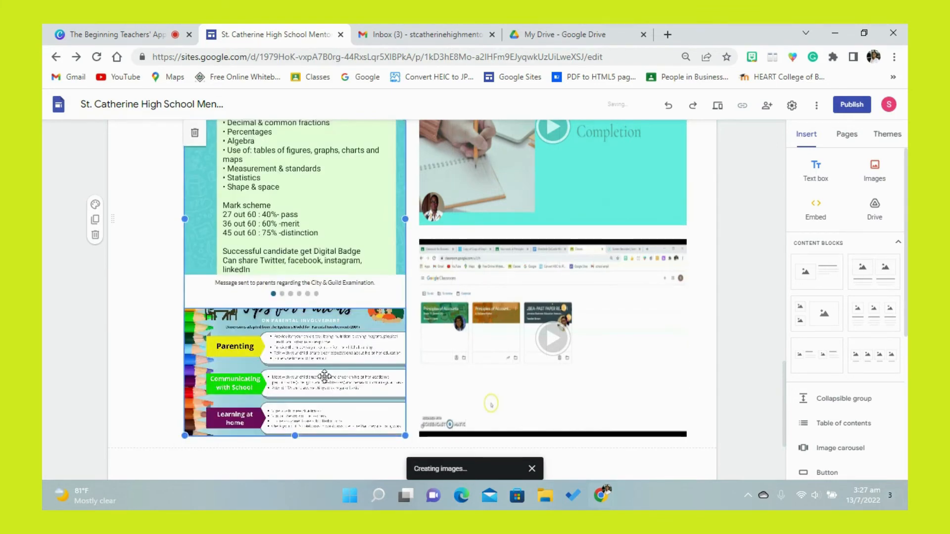
{"action": "left_click", "coordinate": [324, 378]}
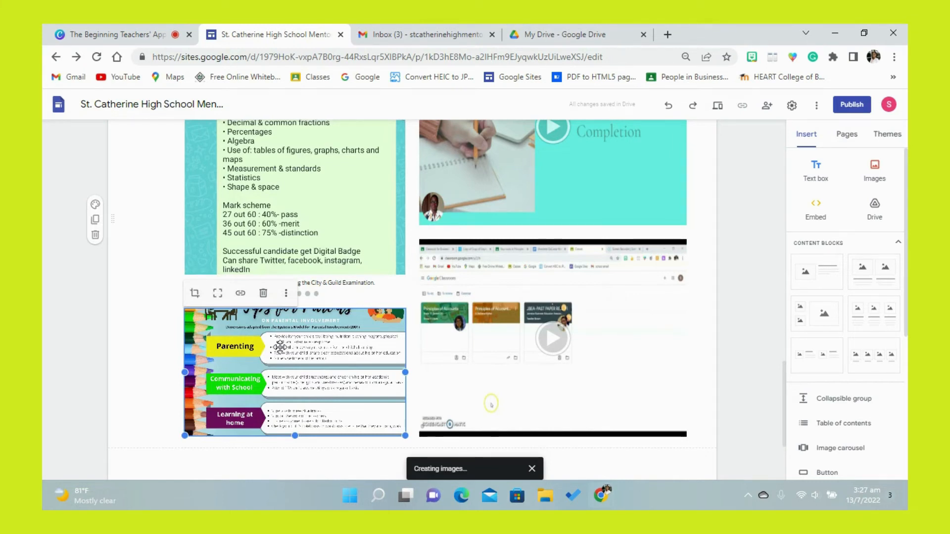
{"action": "left_click", "coordinate": [219, 298]}
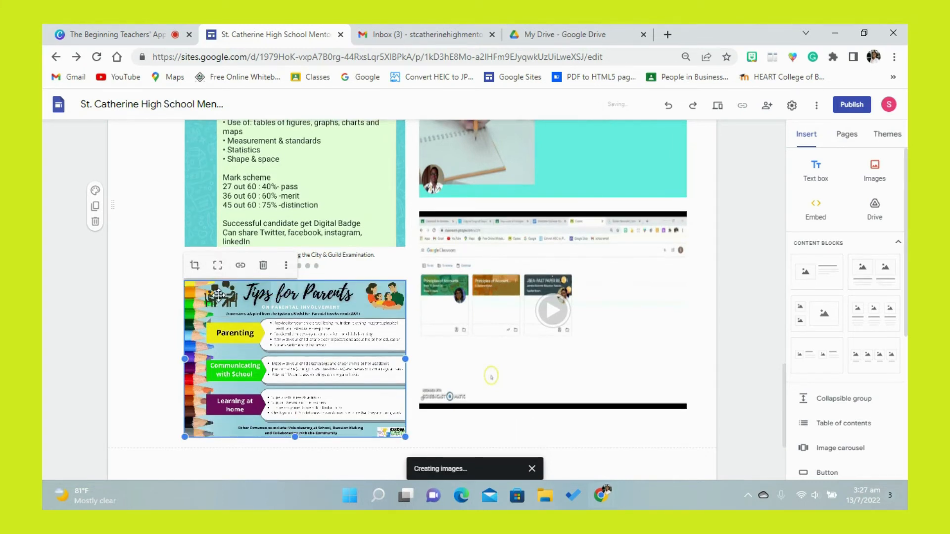
{"action": "left_click", "coordinate": [633, 424]}
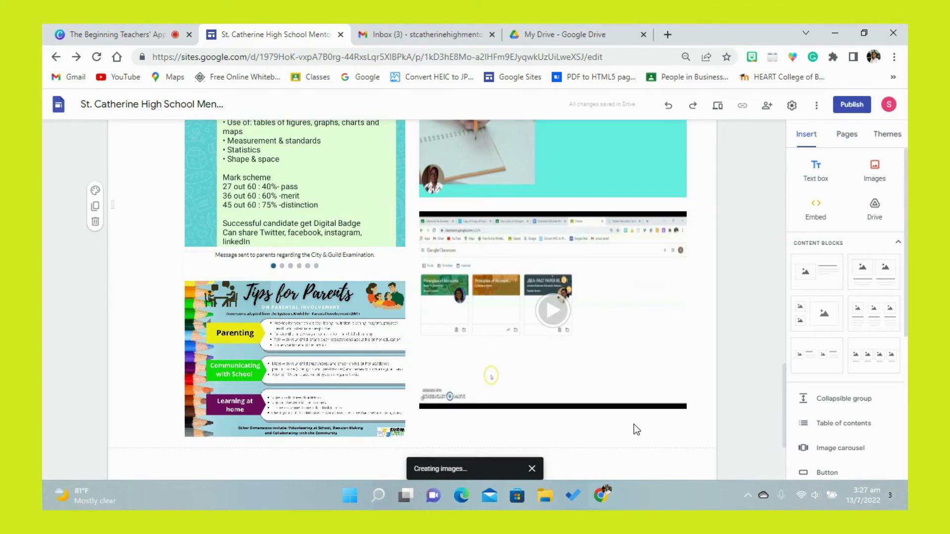
- Review the Guiding Principle #5 page from the banner through the call log, carousel and videos down to the footer
{"action": "left_click", "coordinate": [340, 175]}
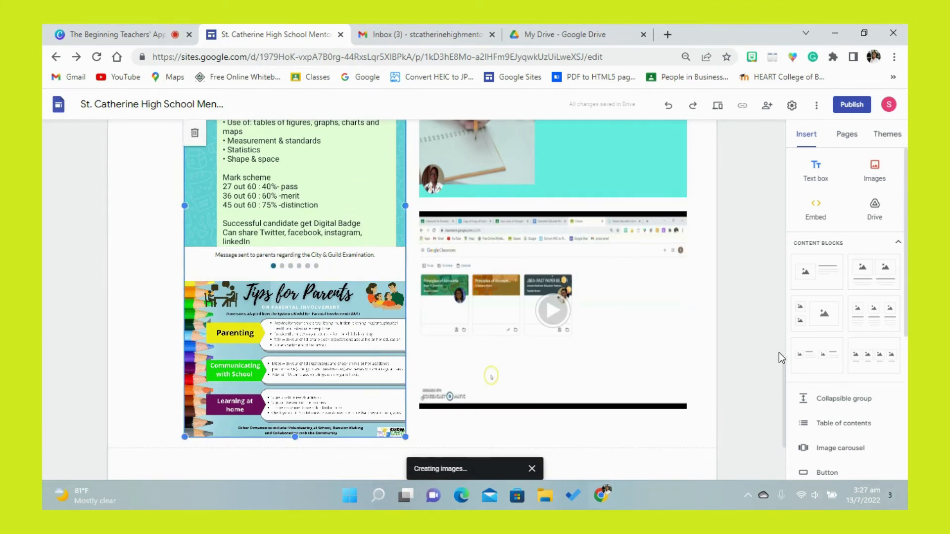
{"action": "left_click_drag", "start_coordinate": [786, 377], "coordinate": [765, 173]}
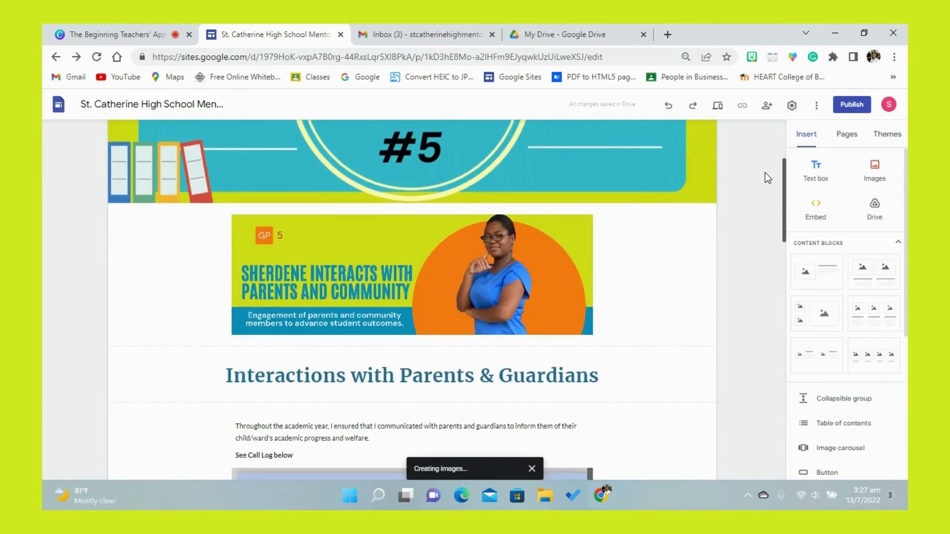
{"action": "scroll", "coordinate": [768, 218], "scroll_direction": "down", "scroll_amount": 4}
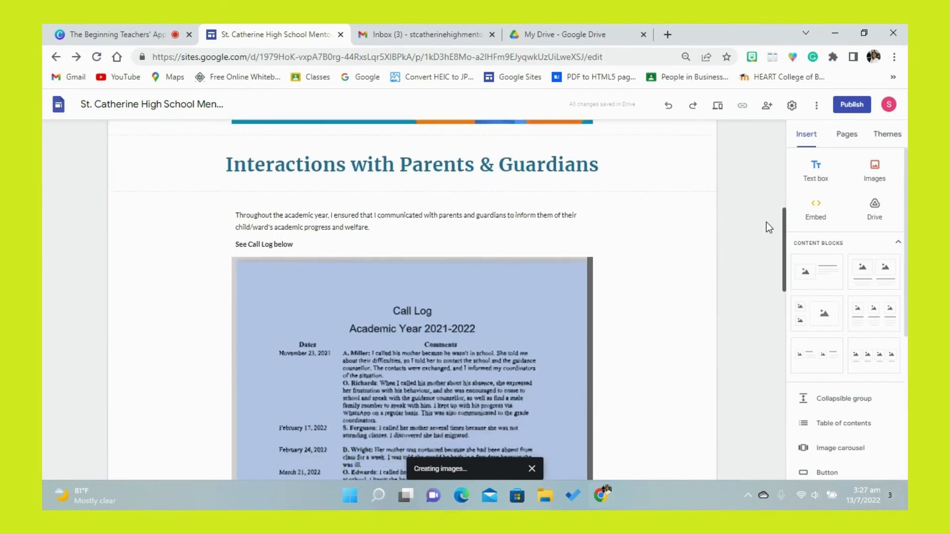
{"action": "scroll", "coordinate": [768, 238], "scroll_direction": "down", "scroll_amount": 2}
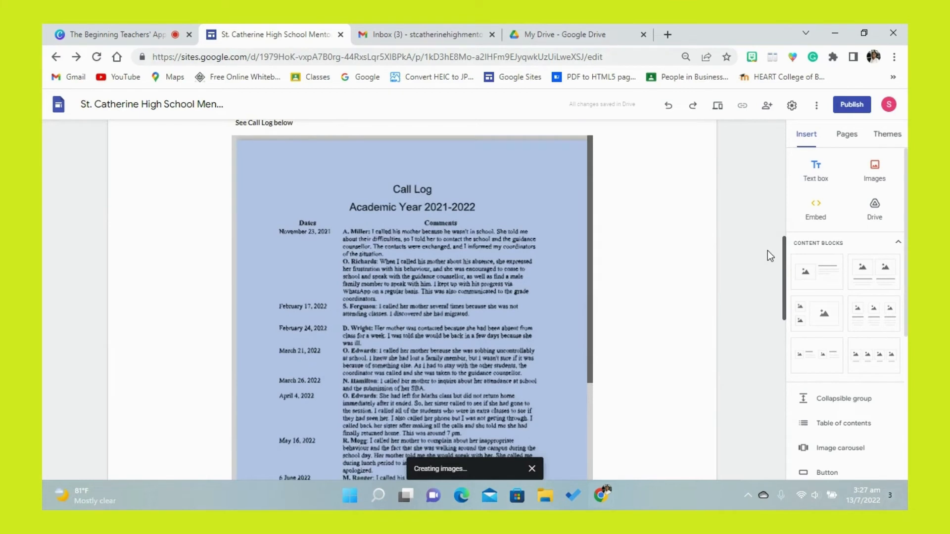
{"action": "scroll", "coordinate": [767, 250], "scroll_direction": "down", "scroll_amount": 5}
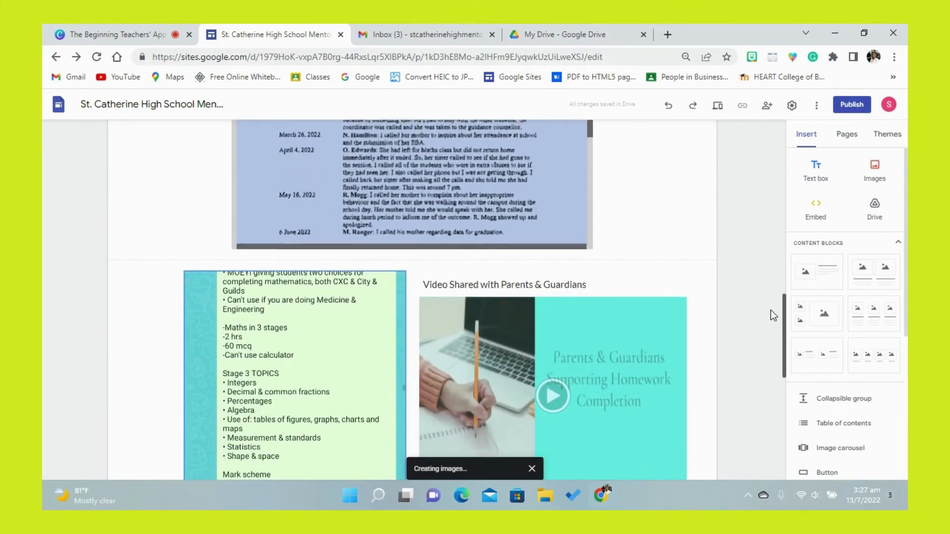
{"action": "scroll", "coordinate": [775, 317], "scroll_direction": "down", "scroll_amount": 2}
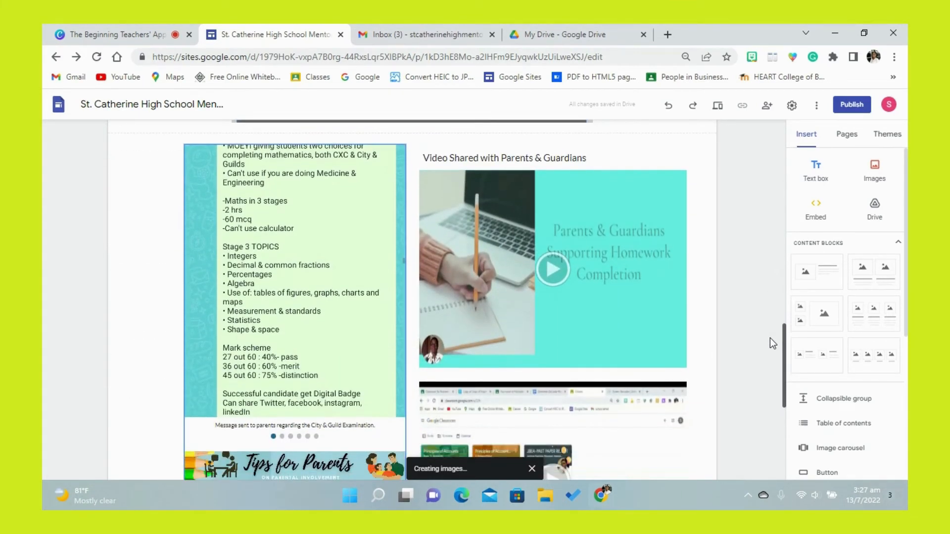
{"action": "scroll", "coordinate": [773, 344], "scroll_direction": "down", "scroll_amount": 5}
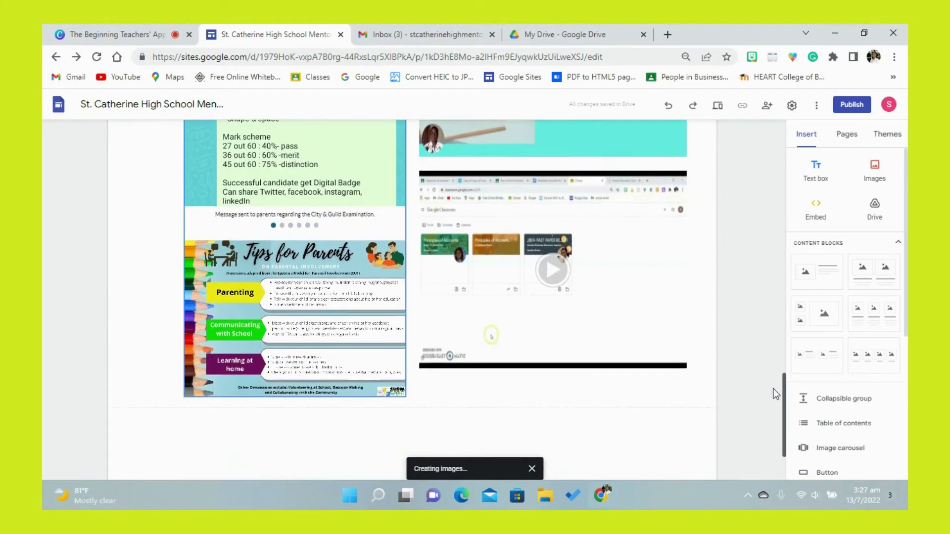
{"action": "scroll", "coordinate": [774, 399], "scroll_direction": "down", "scroll_amount": 1}
{"action": "scroll", "coordinate": [776, 405], "scroll_direction": "down", "scroll_amount": 1}
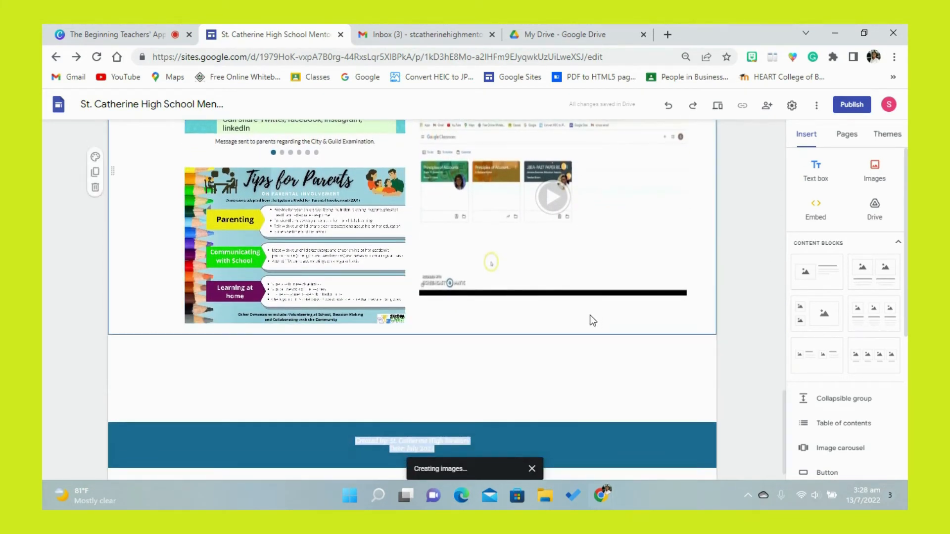
- Insert a divider below the carousel and videos section, followed by a centred "Community Involvements" heading styled like "Interactions with Parents & Guardians"
{"action": "scroll", "coordinate": [906, 391], "scroll_direction": "down", "scroll_amount": 3}
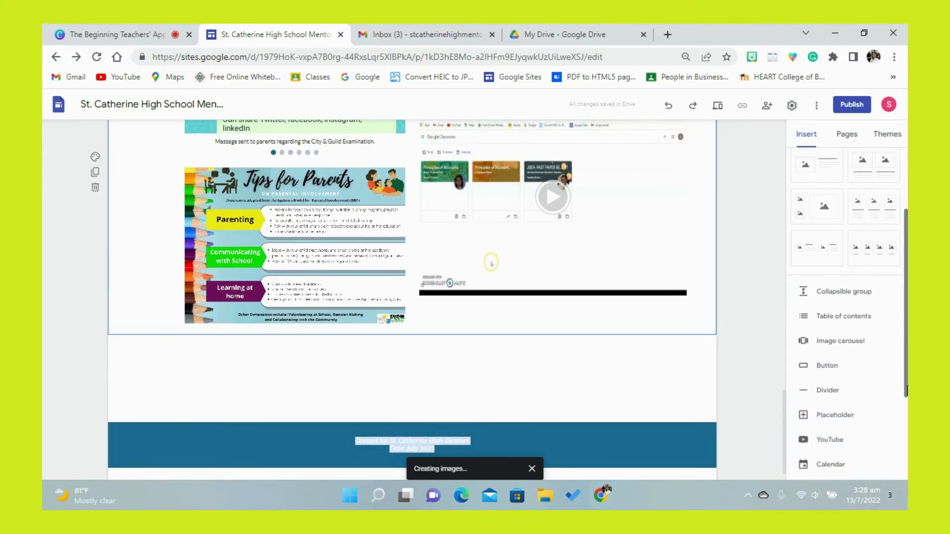
{"action": "left_click", "coordinate": [836, 392]}
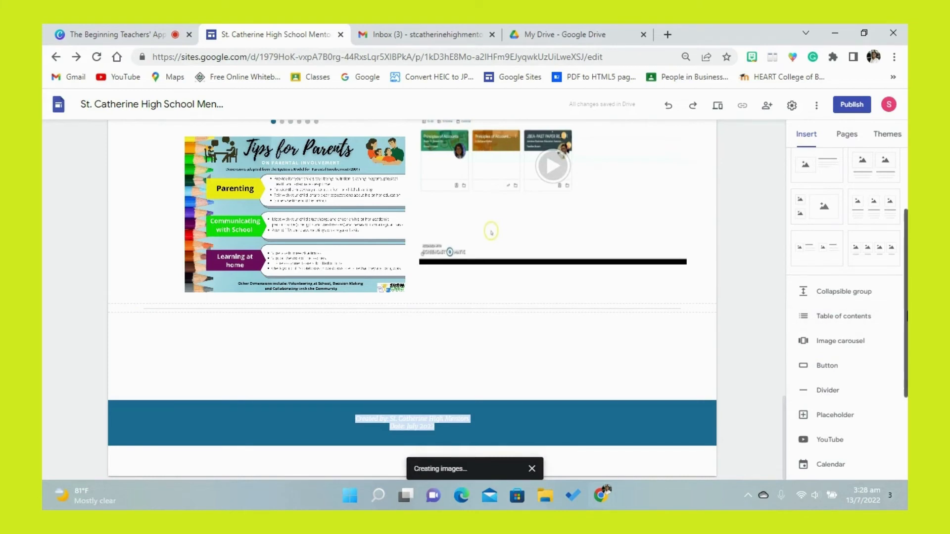
{"action": "scroll", "coordinate": [907, 317], "scroll_direction": "up", "scroll_amount": 3}
{"action": "left_click", "coordinate": [825, 178]}
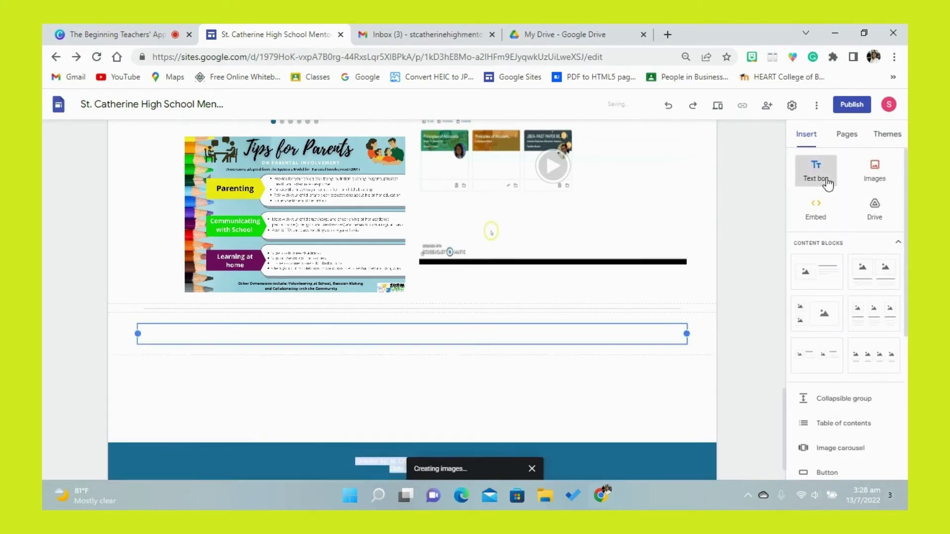
{"action": "type", "text": "Community Involvements"}
{"action": "left_click", "coordinate": [501, 340]}
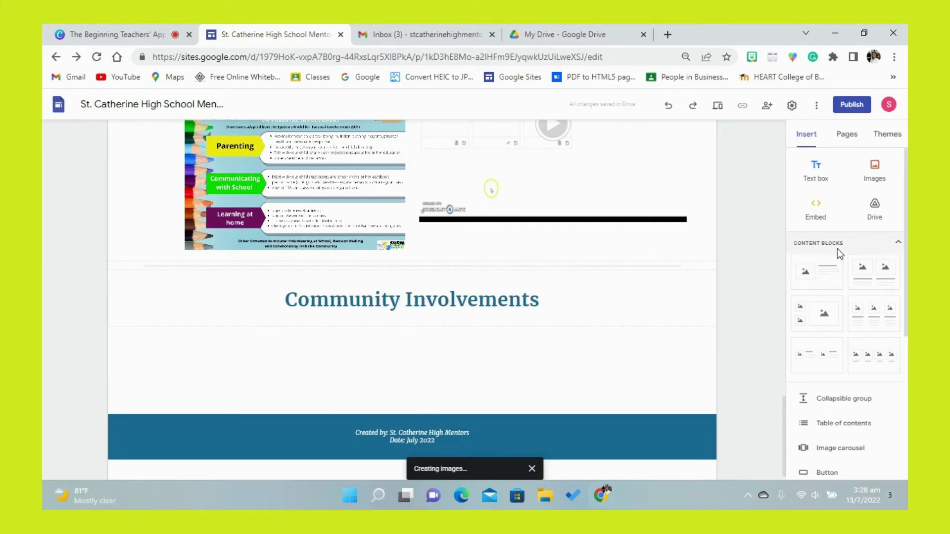
- Add a three-column image-and-text layout beneath the "Community Involvements" heading, followed by a two-column image-and-text layout
{"action": "left_click", "coordinate": [879, 326]}
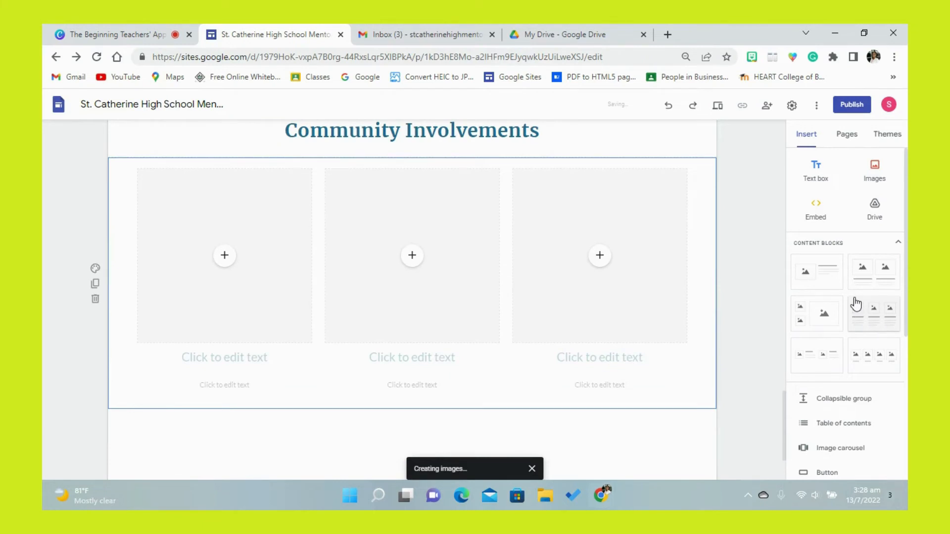
{"action": "left_click", "coordinate": [866, 282]}
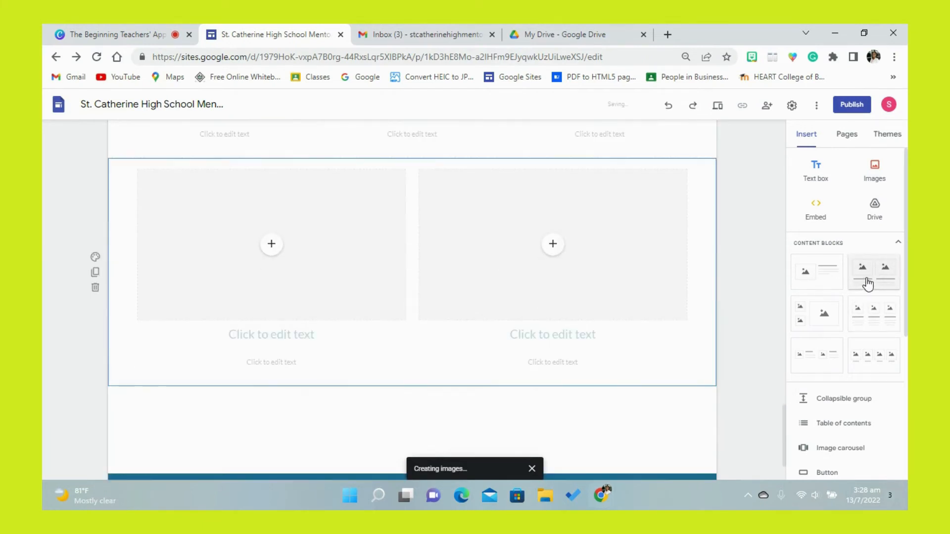
{"action": "left_click_drag", "start_coordinate": [783, 414], "coordinate": [782, 366]}
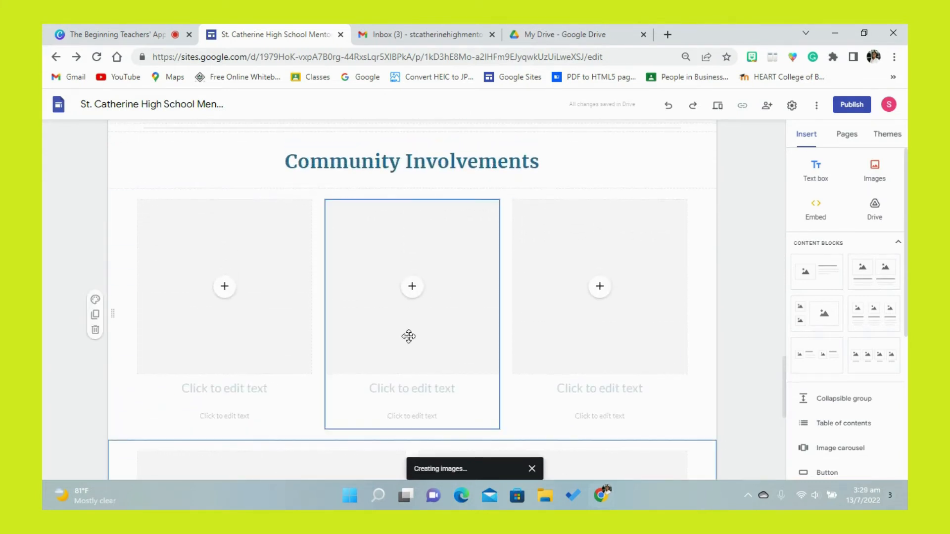
- Insert the Labour Day clean-up flyer from Google Drive into the first column of the three-column layout and uncrop it
{"action": "left_click", "coordinate": [226, 290]}
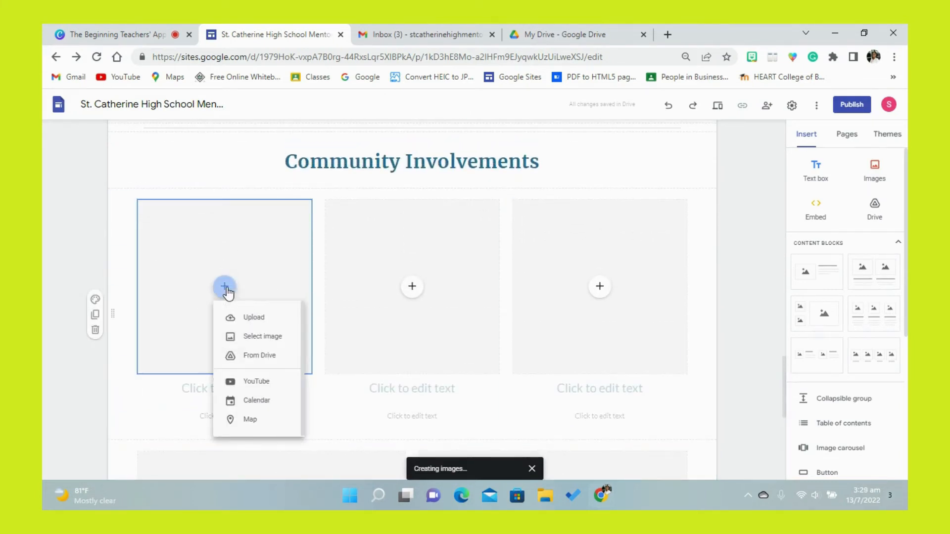
{"action": "left_click", "coordinate": [251, 338]}
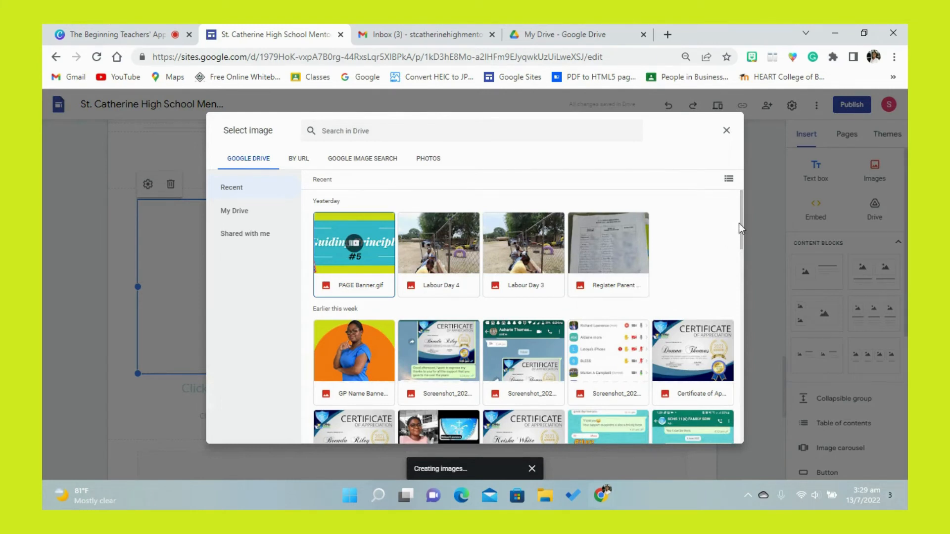
{"action": "left_click_drag", "start_coordinate": [741, 223], "coordinate": [743, 301]}
{"action": "left_click", "coordinate": [593, 293]}
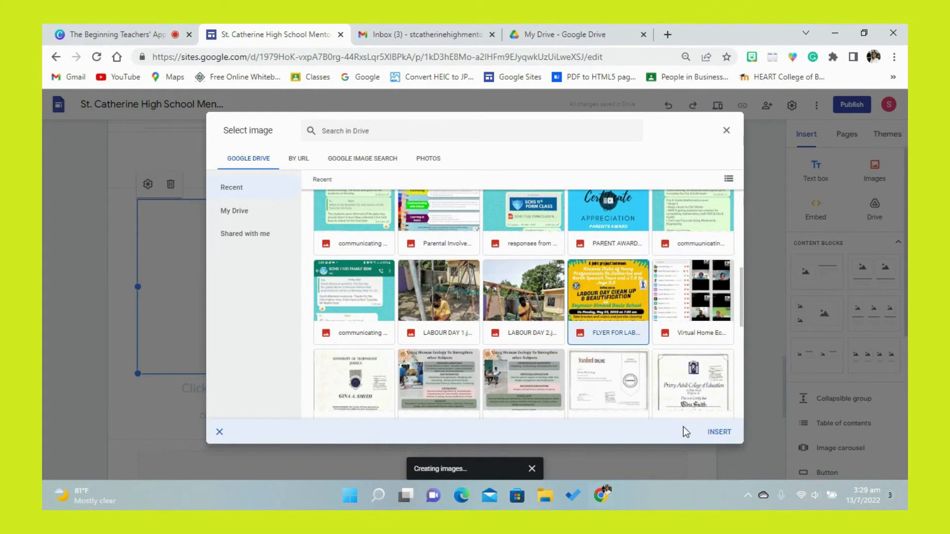
{"action": "left_click", "coordinate": [717, 436]}
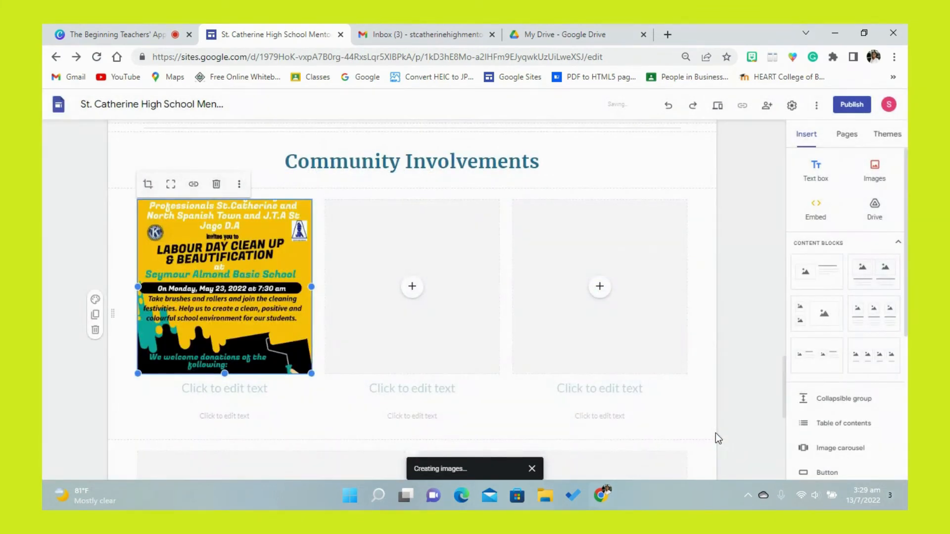
{"action": "left_click", "coordinate": [171, 184]}
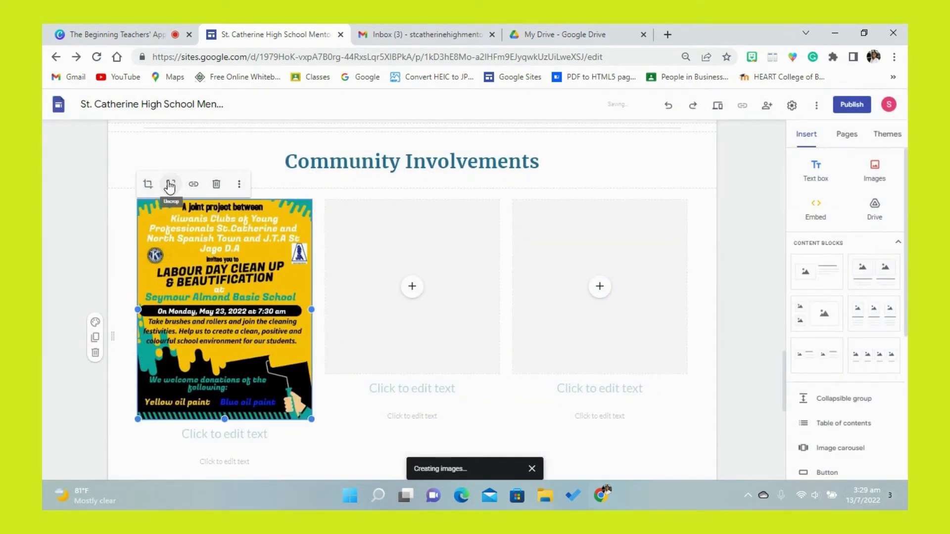
- Insert the "LABOUR DAY 1" photo from Google Drive into the middle column's image placeholder
{"action": "left_click", "coordinate": [409, 286]}
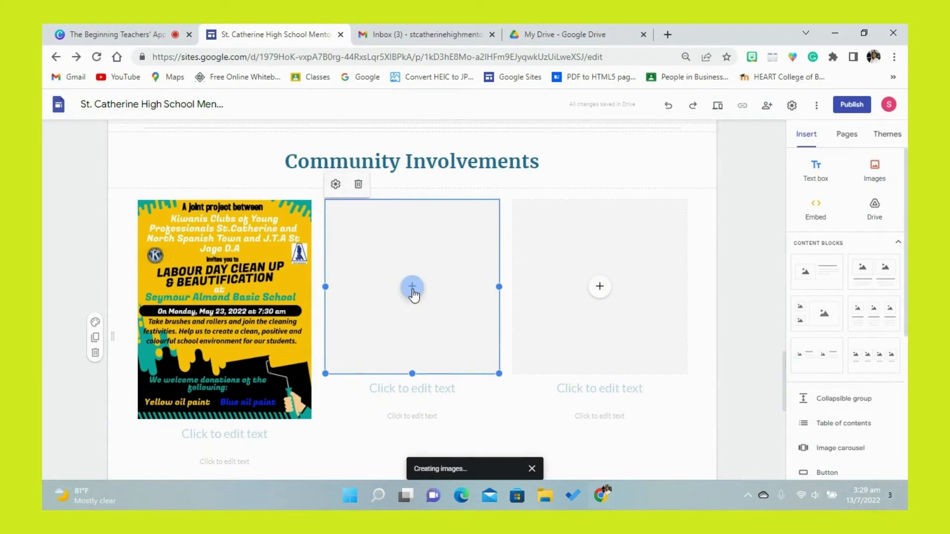
{"action": "left_click", "coordinate": [412, 287]}
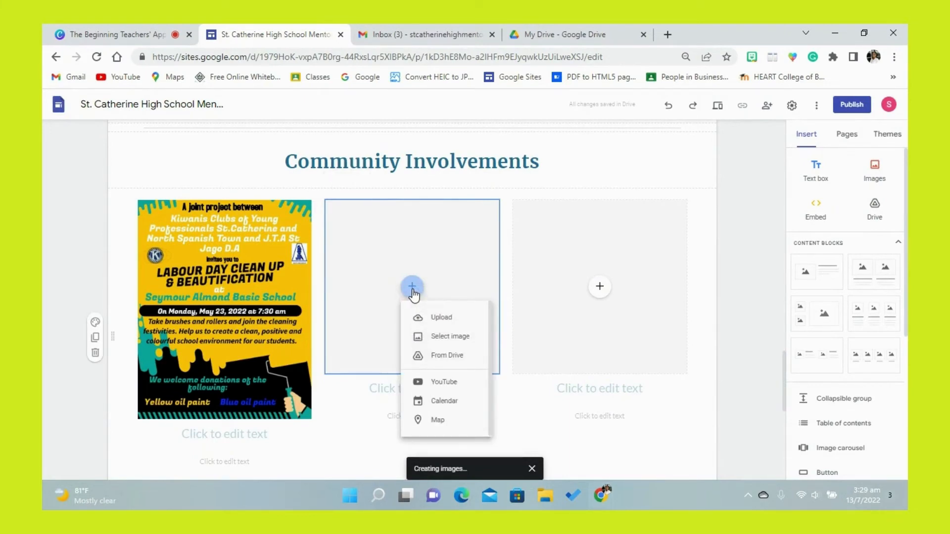
{"action": "left_click", "coordinate": [434, 335]}
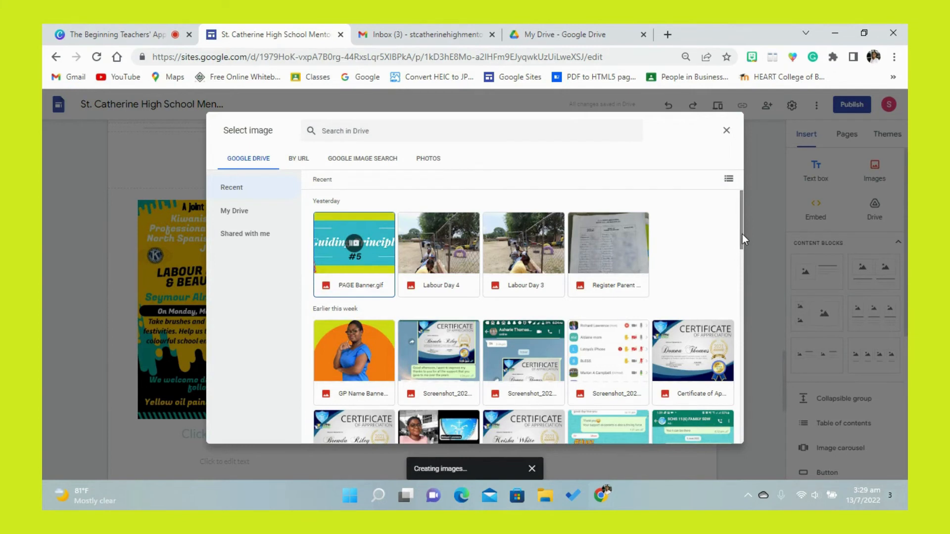
{"action": "left_click_drag", "start_coordinate": [742, 233], "coordinate": [741, 308]}
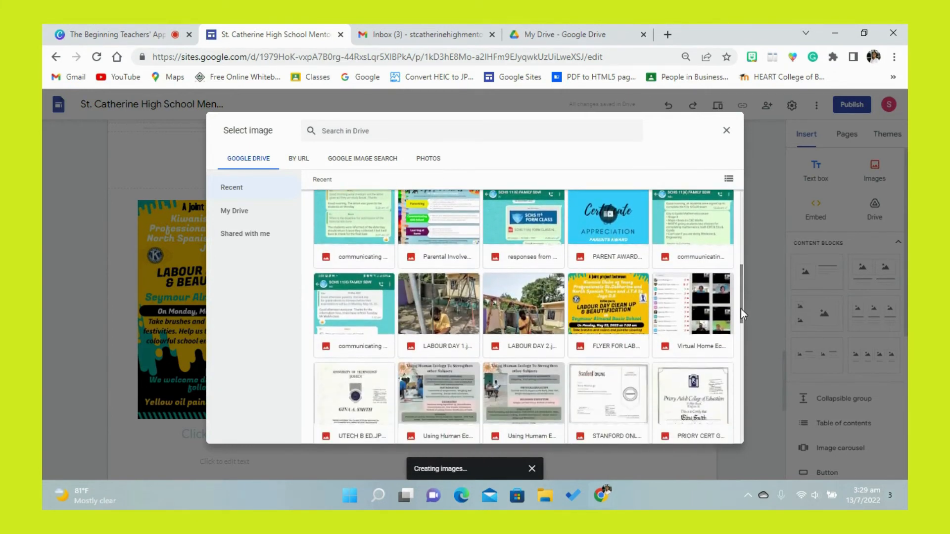
{"action": "left_click", "coordinate": [456, 319]}
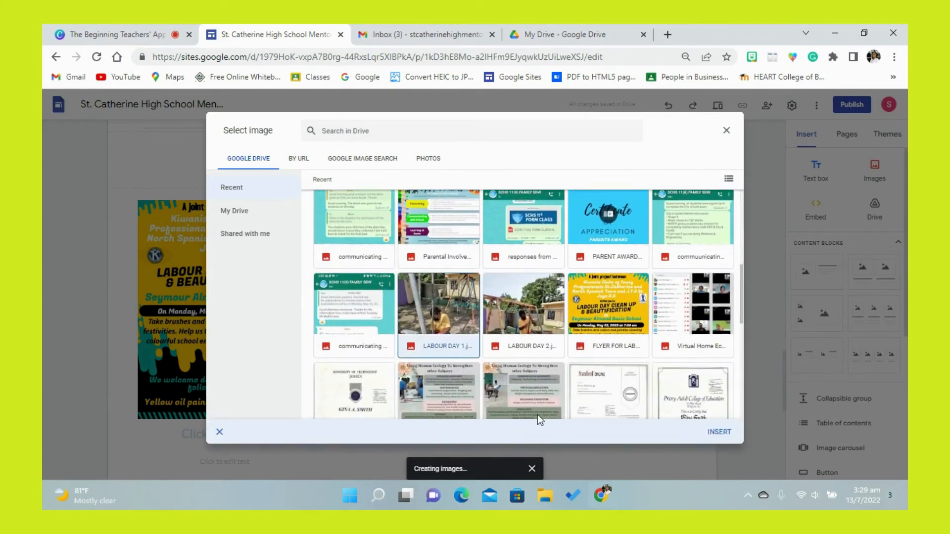
{"action": "left_click", "coordinate": [716, 433]}
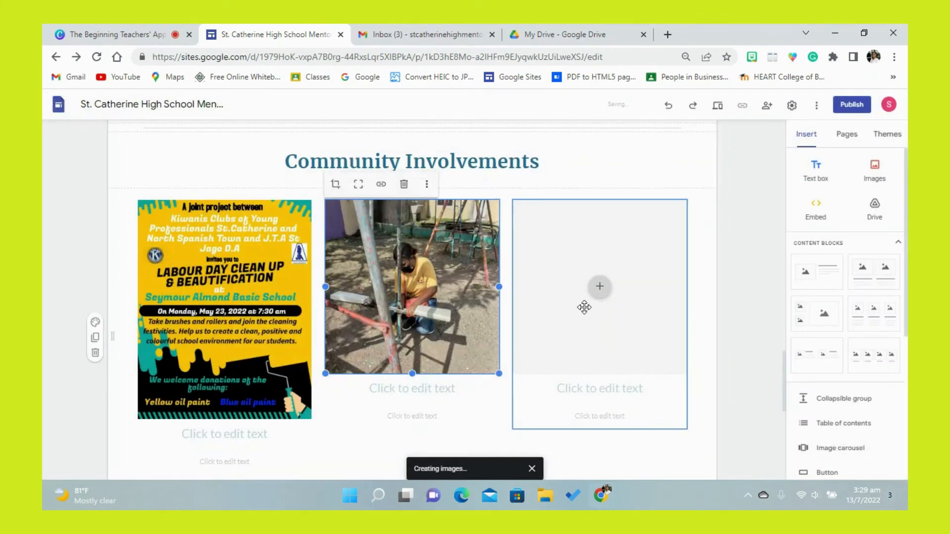
- Fill the third column's image placeholder with the "LABOUR DAY 2" photo from Google Drive
{"action": "left_click", "coordinate": [600, 287]}
{"action": "left_click", "coordinate": [636, 338]}
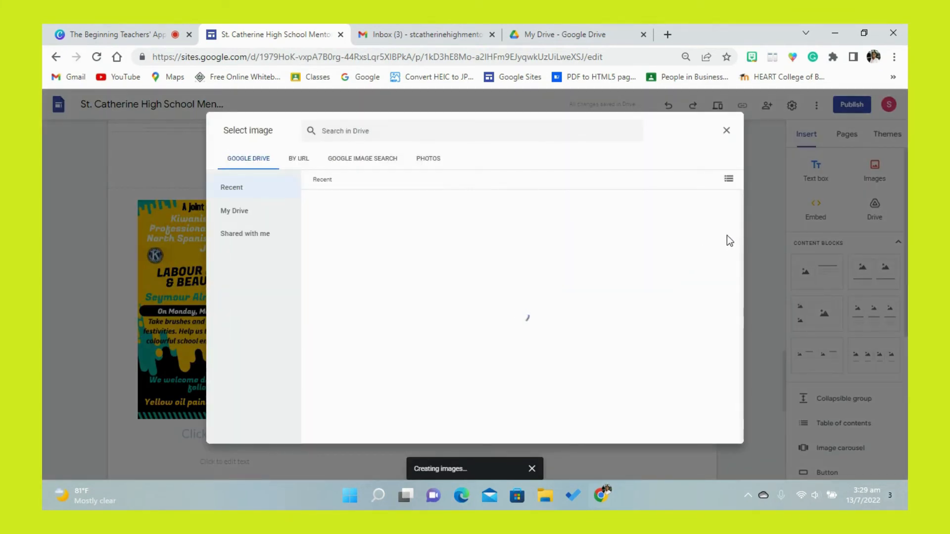
{"action": "left_click_drag", "start_coordinate": [738, 225], "coordinate": [744, 269]}
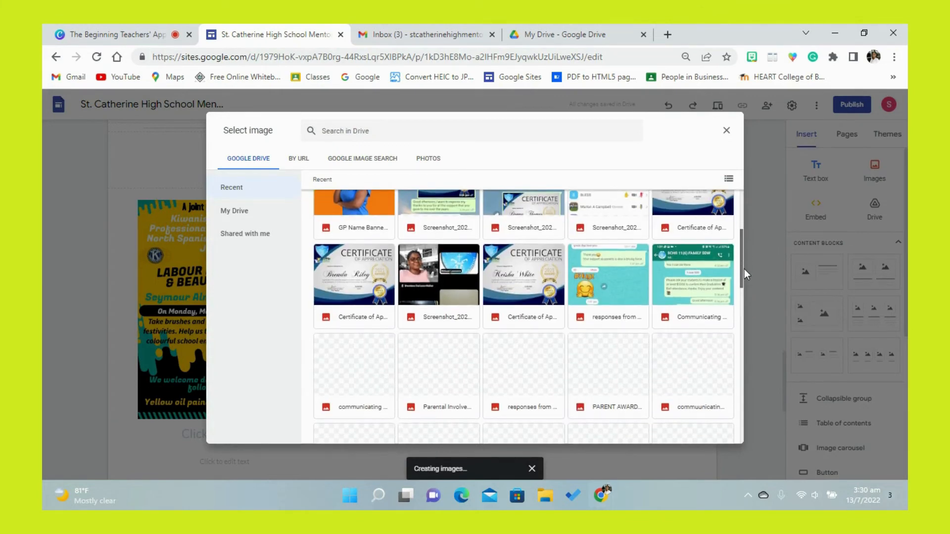
{"action": "scroll", "coordinate": [741, 279], "scroll_direction": "down", "scroll_amount": 4}
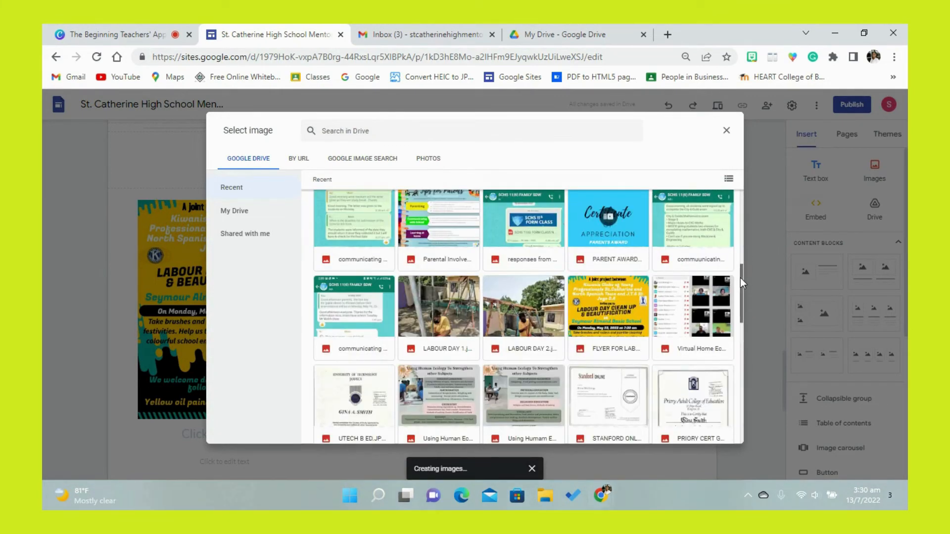
{"action": "left_click", "coordinate": [523, 247]}
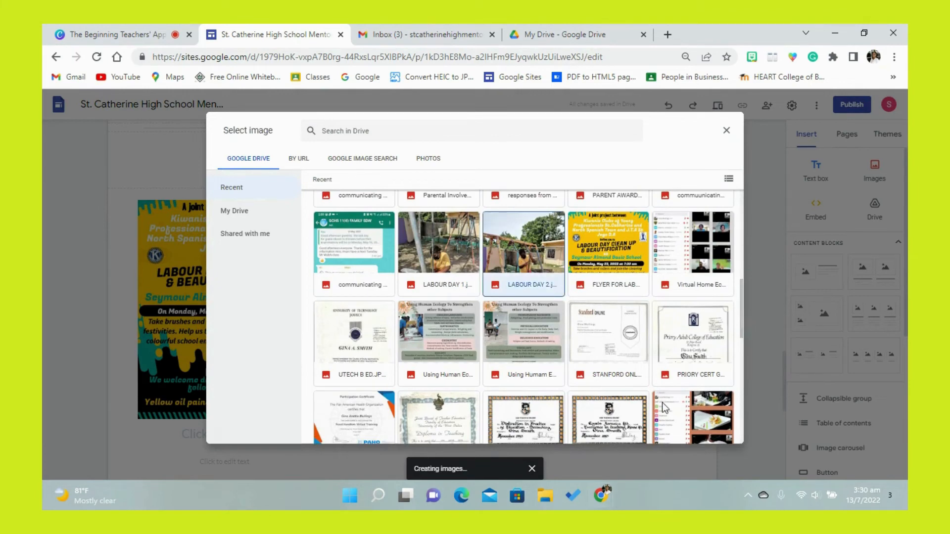
{"action": "left_click", "coordinate": [722, 433]}
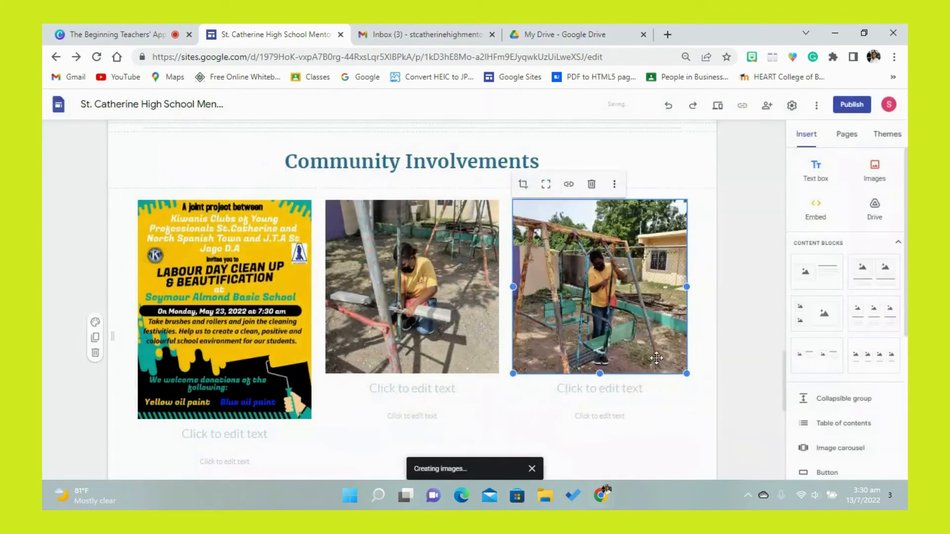
- Enter a caption heading beneath the flyer image, starting with "Flyer of Labour Day Activ"
{"action": "scroll", "coordinate": [785, 366], "scroll_direction": "down", "scroll_amount": 2}
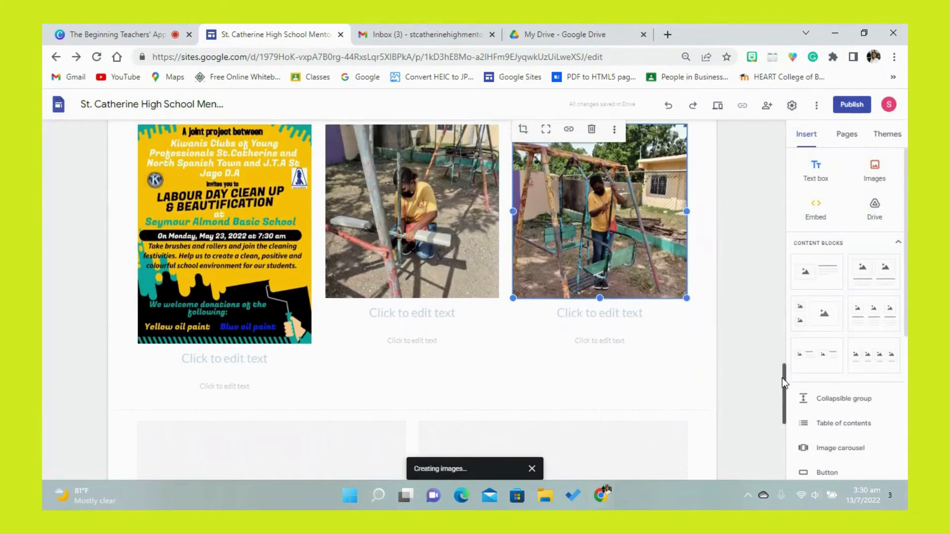
{"action": "left_click", "coordinate": [421, 228]}
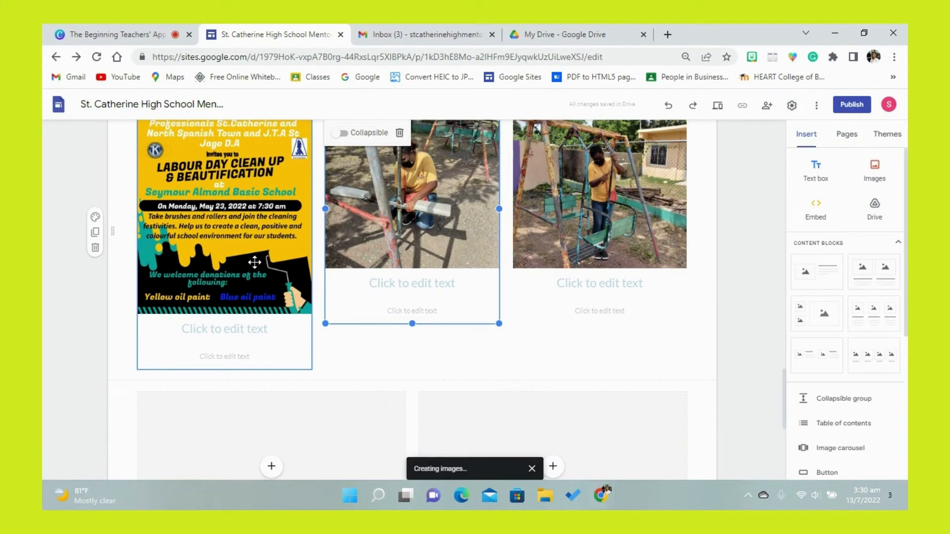
{"action": "left_click", "coordinate": [253, 333]}
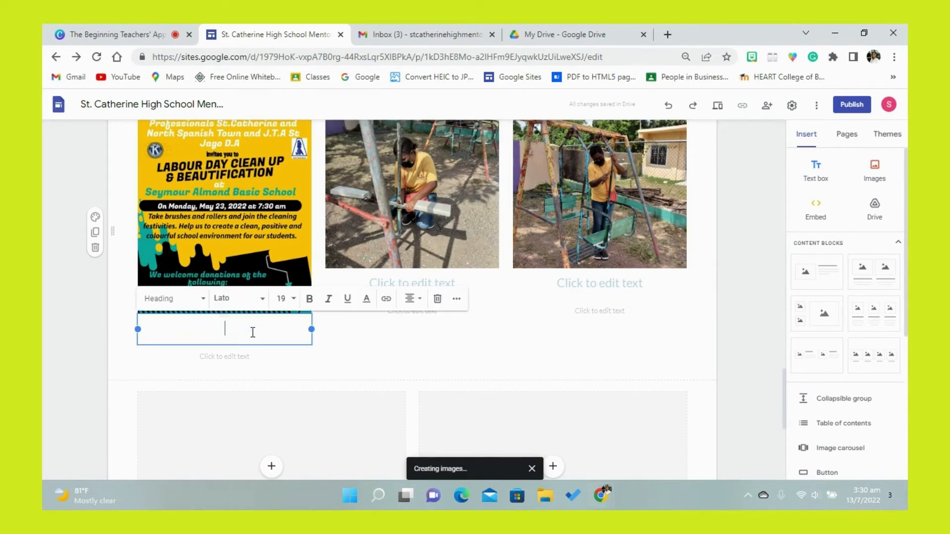
{"action": "type", "text": "Flyer of"}
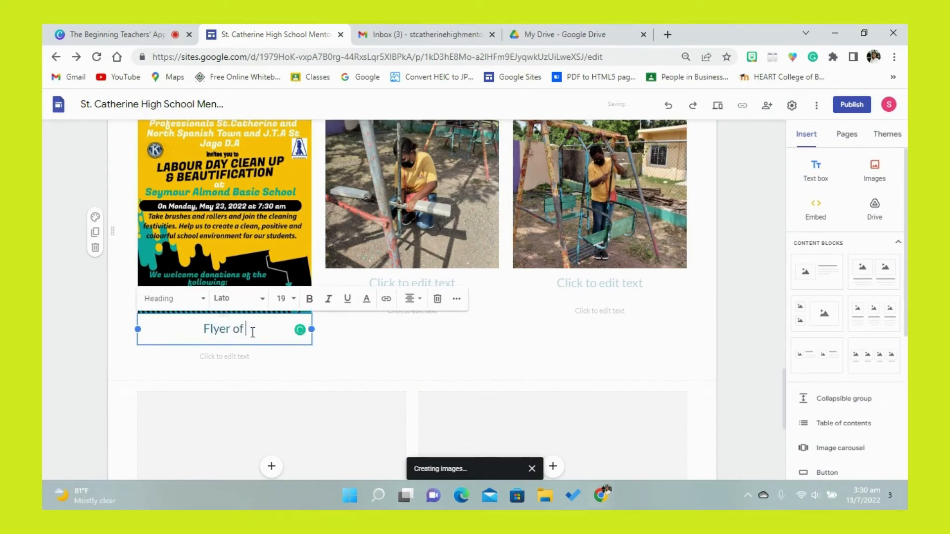
{"action": "type", "text": " Labour Day C"}
{"action": "key", "text": "BackSpace"}
{"action": "type", "text": "a"}
{"action": "key", "text": "BackSpace"}
{"action": "type", "text": "Activ"}
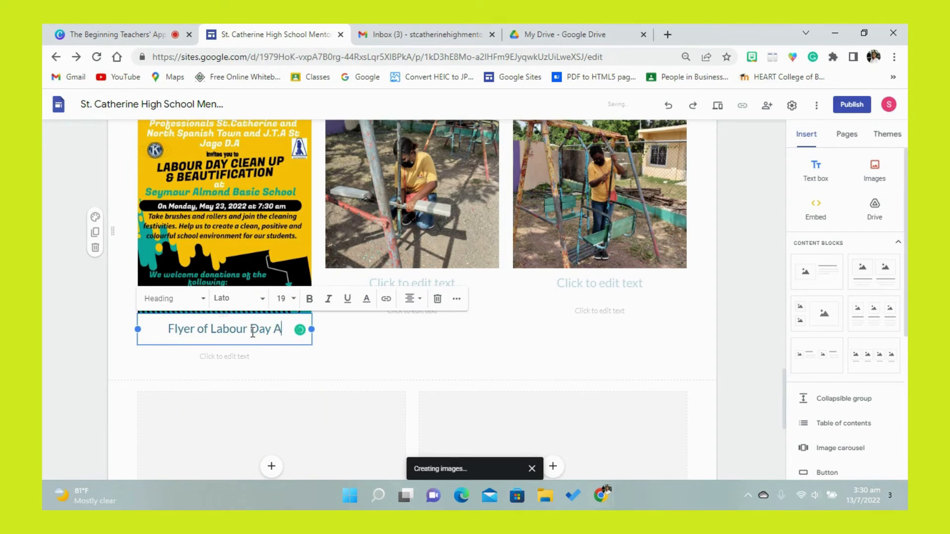
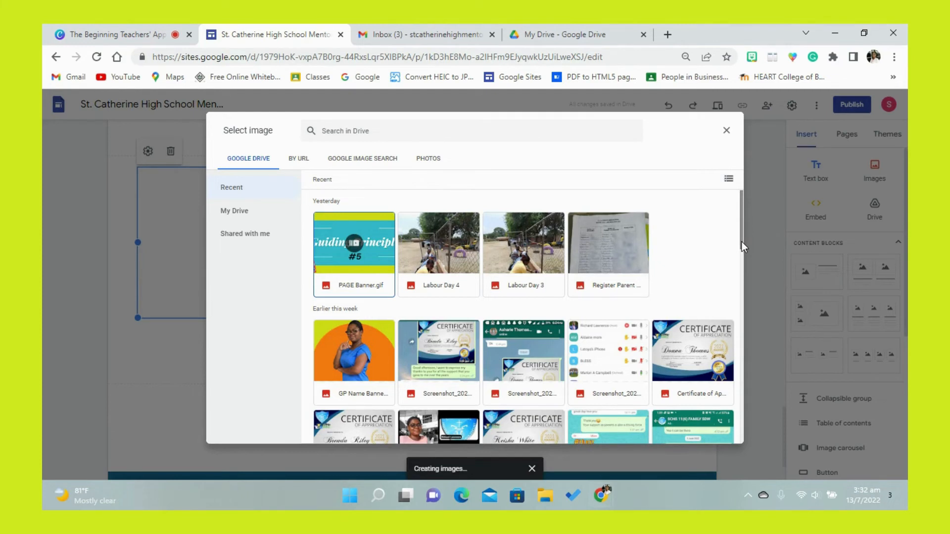
- Insert the "Labour Day 4" photo from Google Drive into the first image placeholder of the two-column layout
{"action": "mouse_move", "coordinate": [741, 241]}
{"action": "left_mouse_down"}
{"action": "mouse_move", "coordinate": [741, 275]}
{"action": "mouse_move", "coordinate": [738, 233]}
{"action": "left_mouse_up"}
{"action": "left_click", "coordinate": [453, 254]}
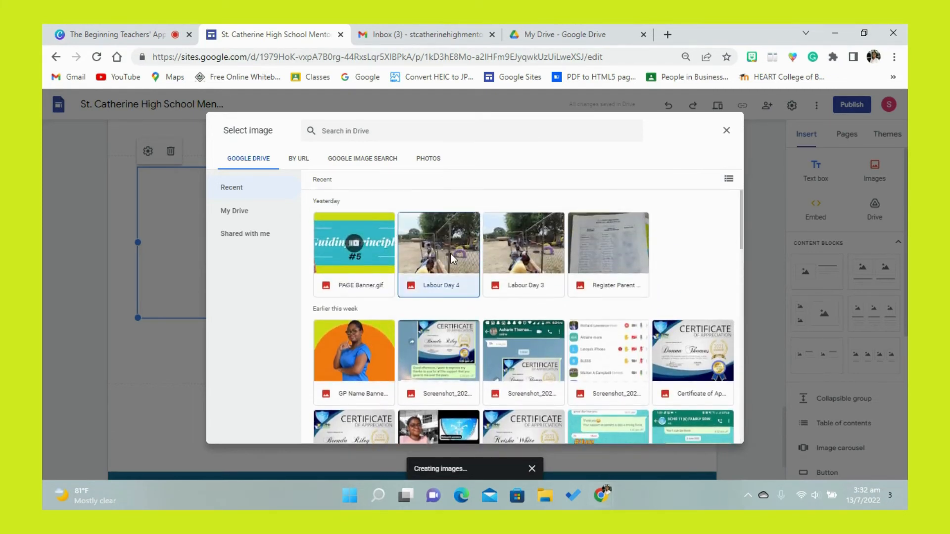
{"action": "left_click", "coordinate": [727, 434]}
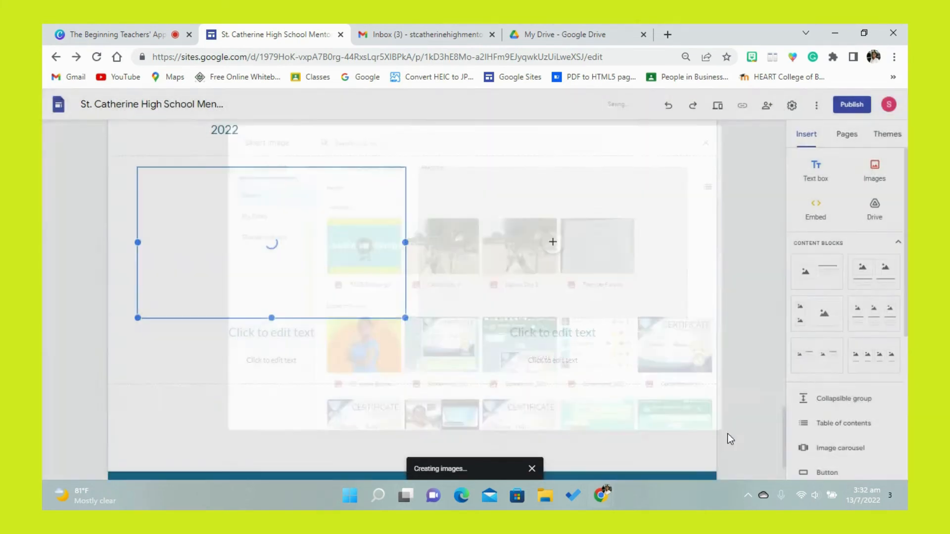
- Fill the second column's image placeholder with the "Labour Day 3" photo from Google Drive
{"action": "left_click", "coordinate": [555, 252]}
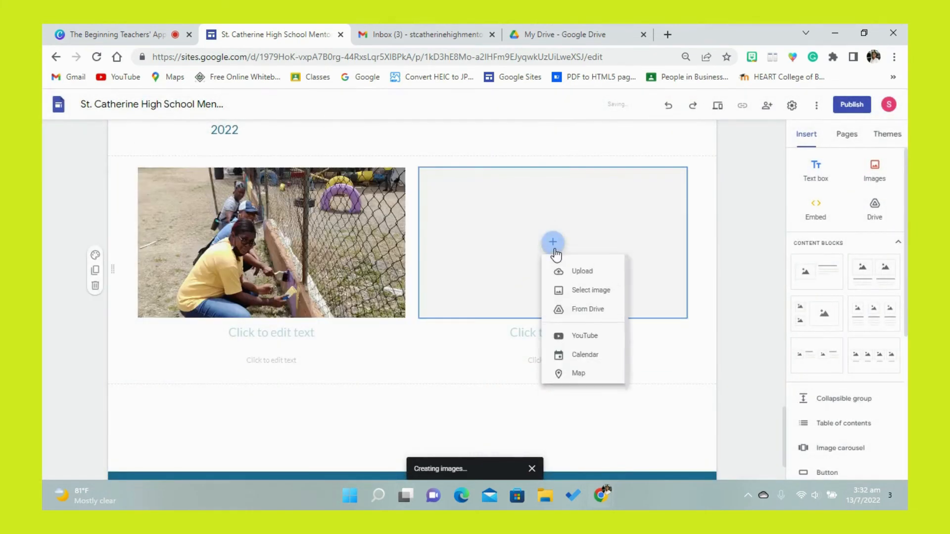
{"action": "left_click", "coordinate": [579, 296]}
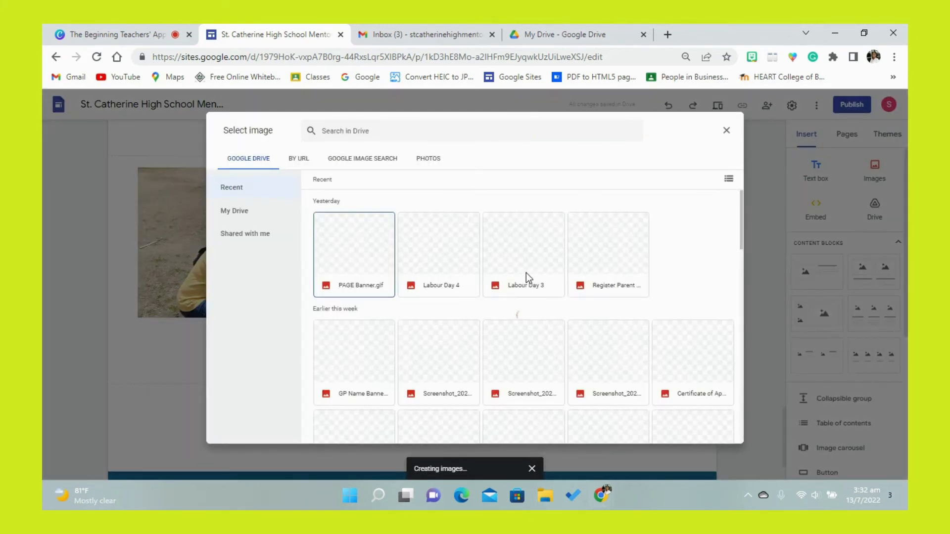
{"action": "left_click", "coordinate": [519, 258]}
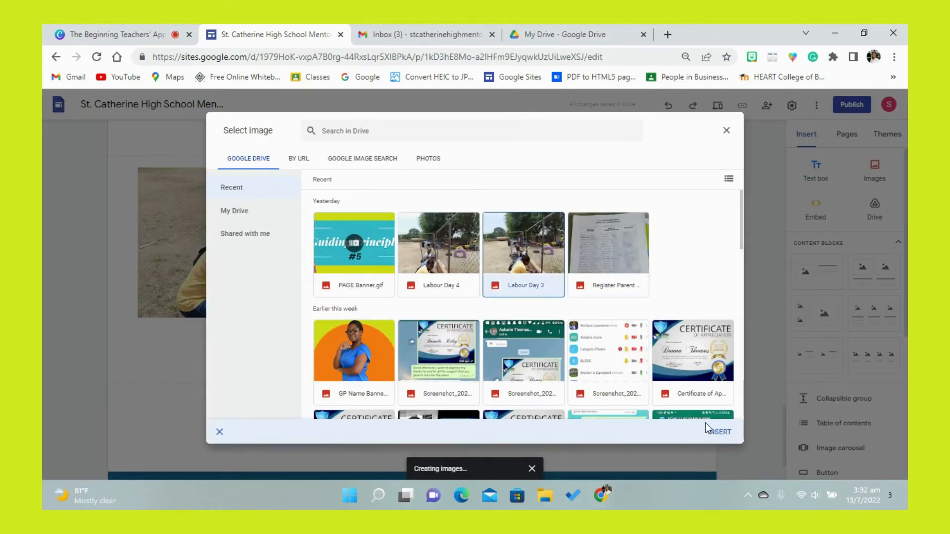
{"action": "left_click", "coordinate": [713, 431]}
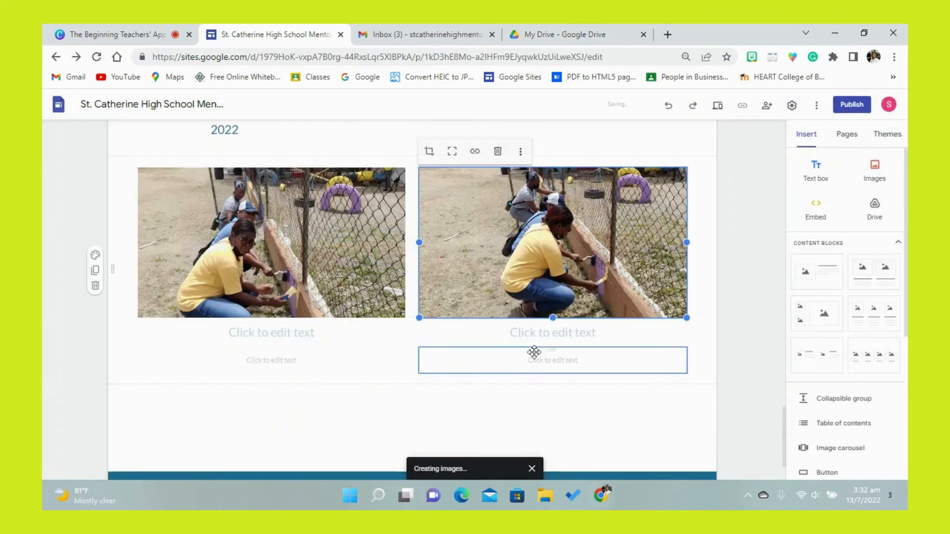
- Remove the empty heading and body text placeholders beneath both Labour Day photos
{"action": "left_click", "coordinate": [265, 355]}
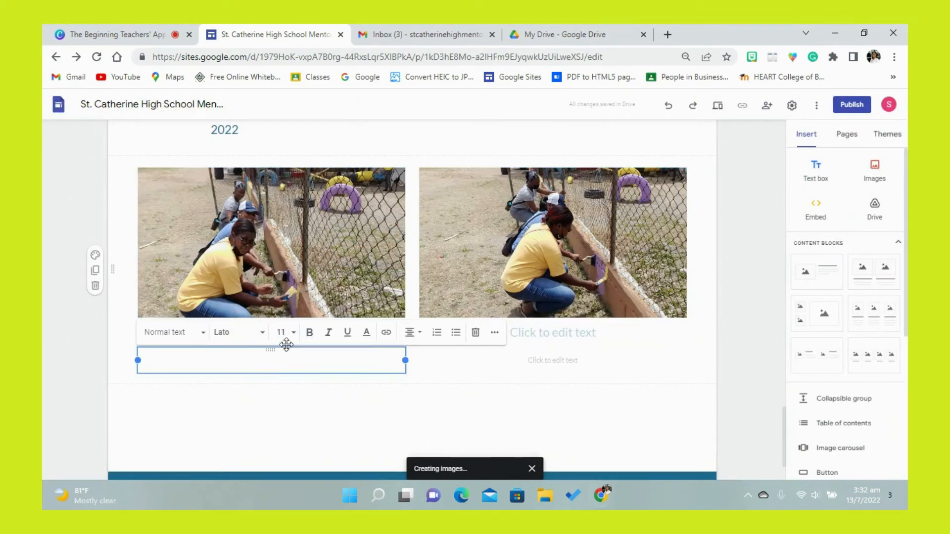
{"action": "left_click", "coordinate": [475, 333]}
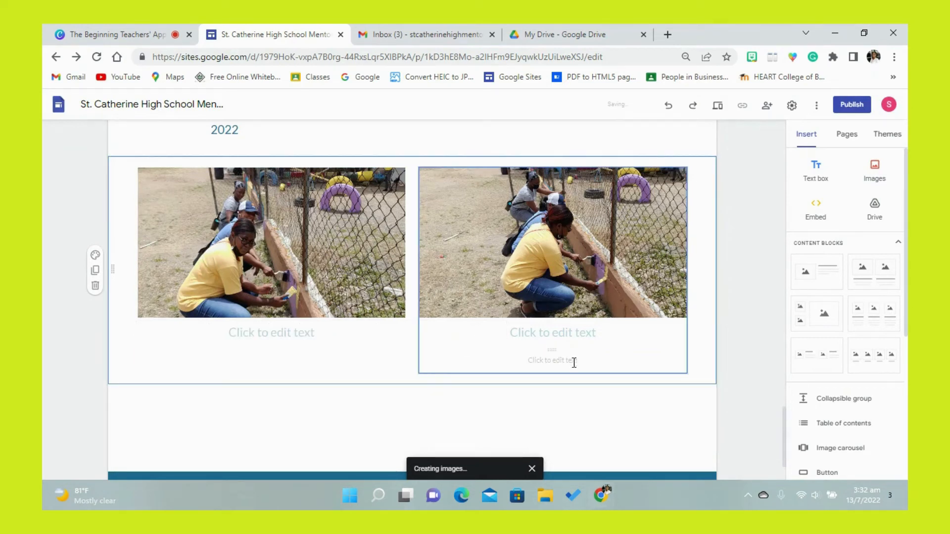
{"action": "left_click", "coordinate": [553, 348]}
{"action": "left_click", "coordinate": [553, 348]}
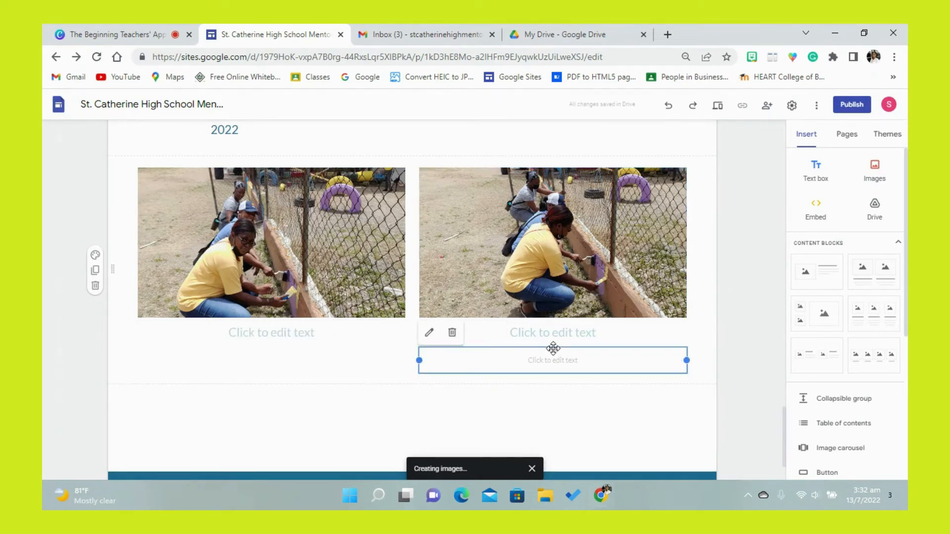
{"action": "left_click", "coordinate": [452, 332]}
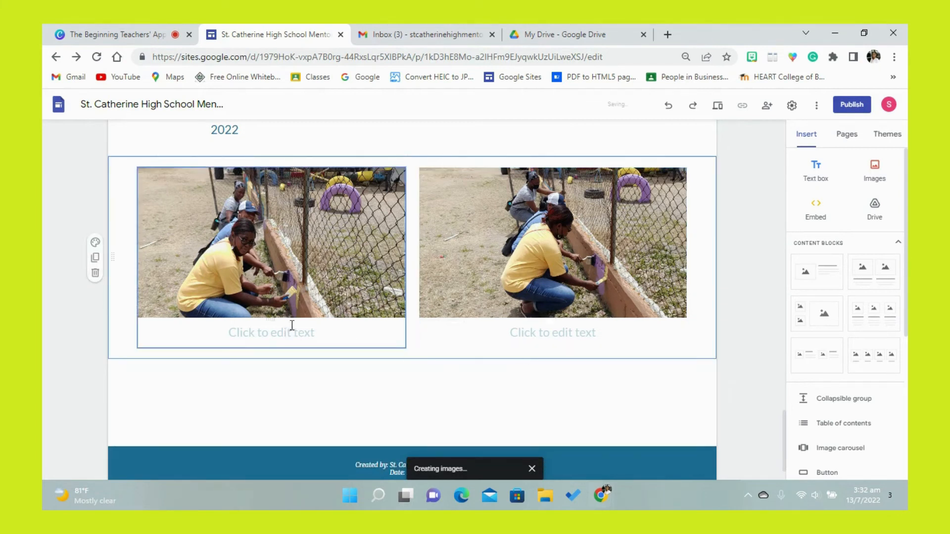
{"action": "left_click", "coordinate": [264, 347]}
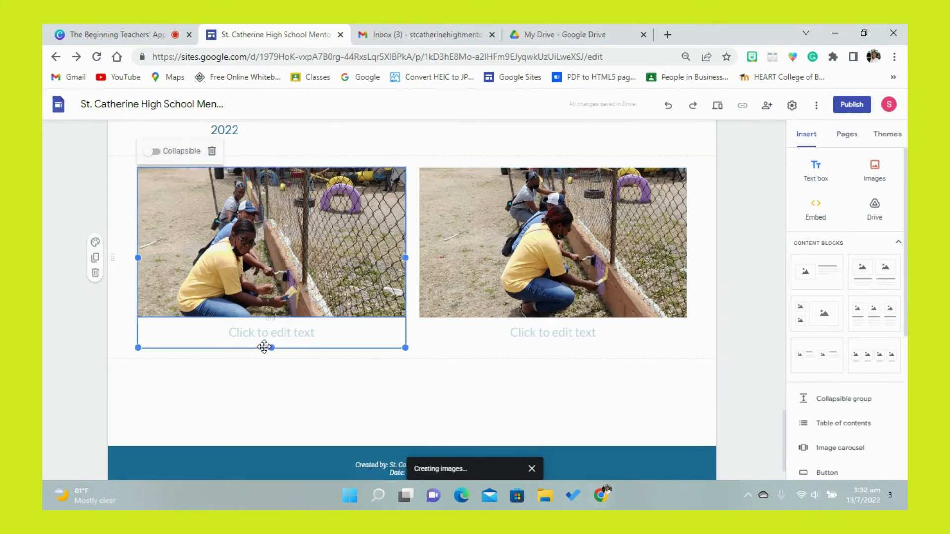
{"action": "left_click", "coordinate": [264, 347]}
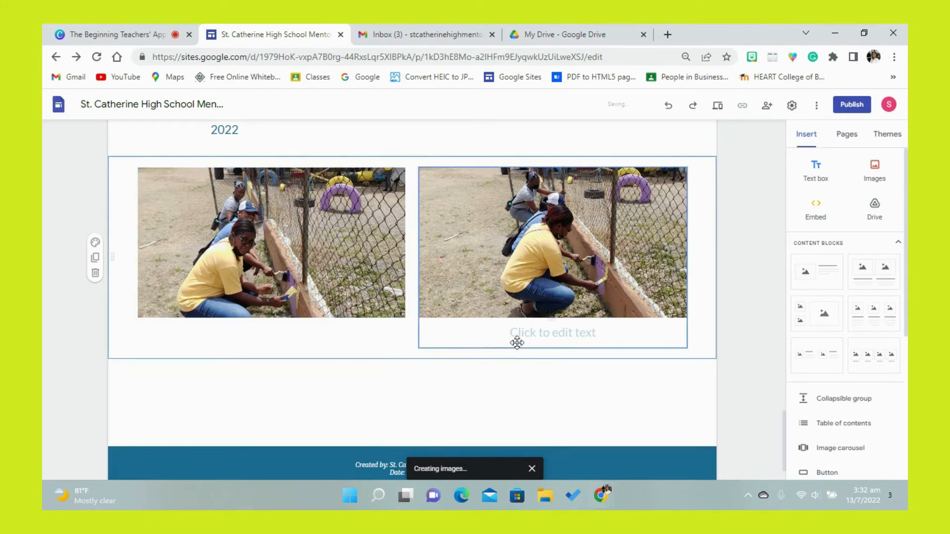
{"action": "left_click", "coordinate": [528, 331]}
{"action": "left_click", "coordinate": [528, 331]}
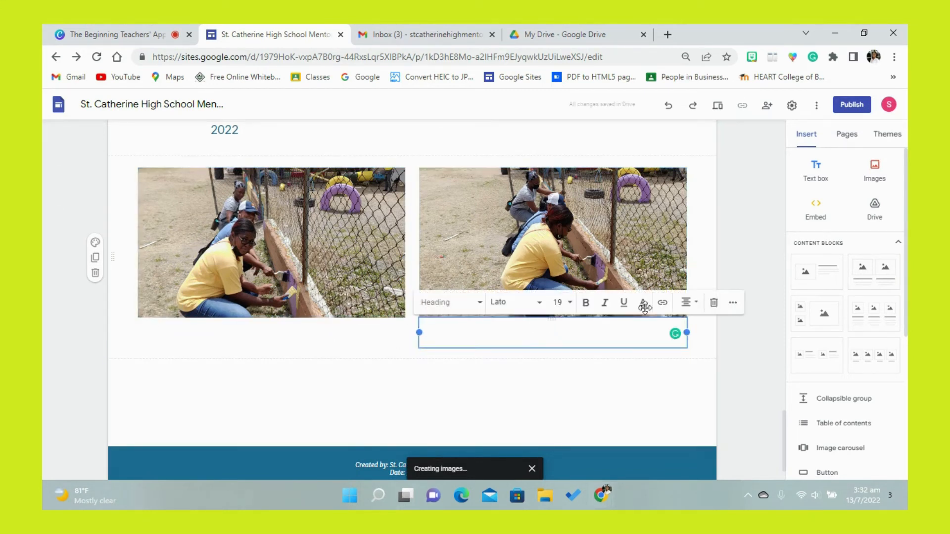
{"action": "left_click", "coordinate": [713, 303]}
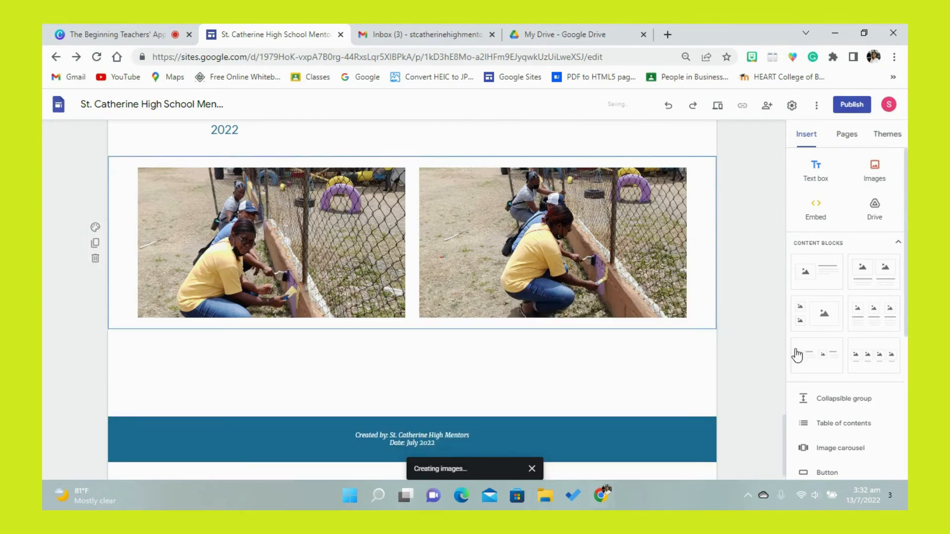
- Insert a divider below the row with the two Labour Day photos
{"action": "mouse_move", "coordinate": [784, 426]}
{"action": "left_mouse_down"}
{"action": "mouse_move", "coordinate": [780, 402]}
{"action": "mouse_move", "coordinate": [781, 428]}
{"action": "left_mouse_up"}
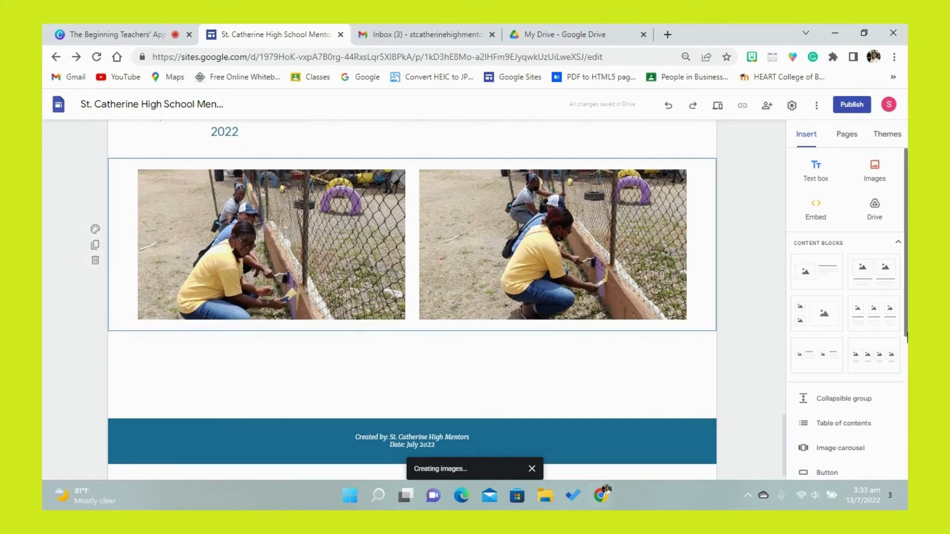
{"action": "scroll", "coordinate": [817, 378], "scroll_direction": "down", "scroll_amount": 3}
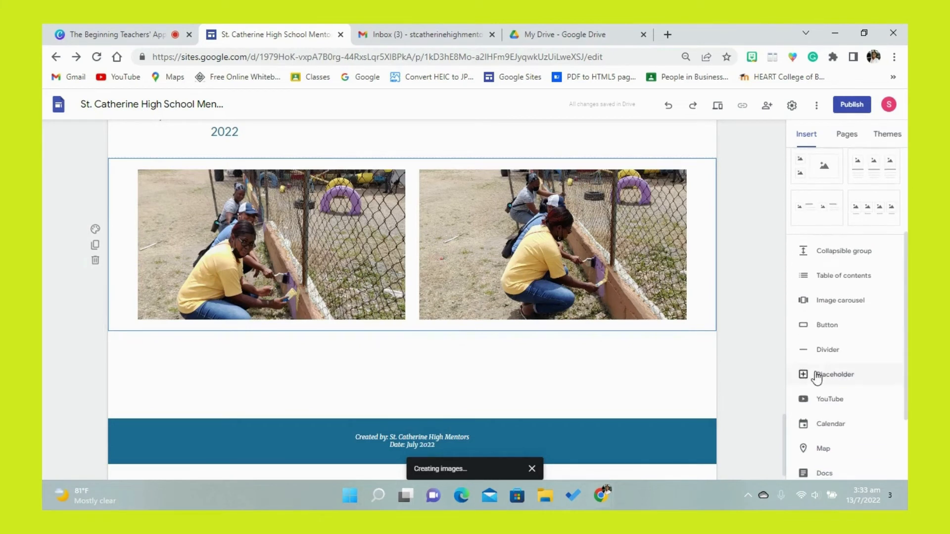
{"action": "left_click", "coordinate": [815, 353]}
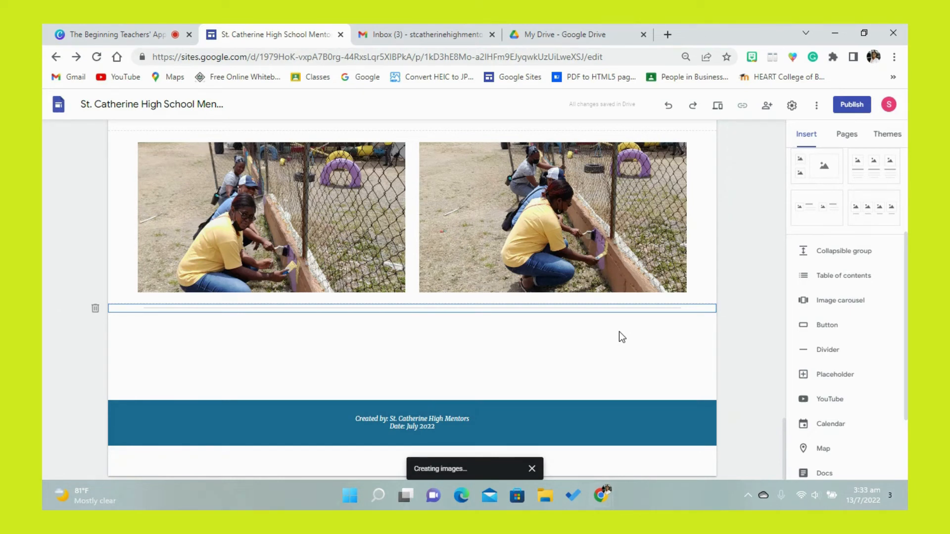
- Add a text box below the divider reading "PTA Meetings" in centred, bold Title style
{"action": "scroll", "coordinate": [907, 256], "scroll_direction": "up", "scroll_amount": 5}
{"action": "left_click", "coordinate": [816, 171]}
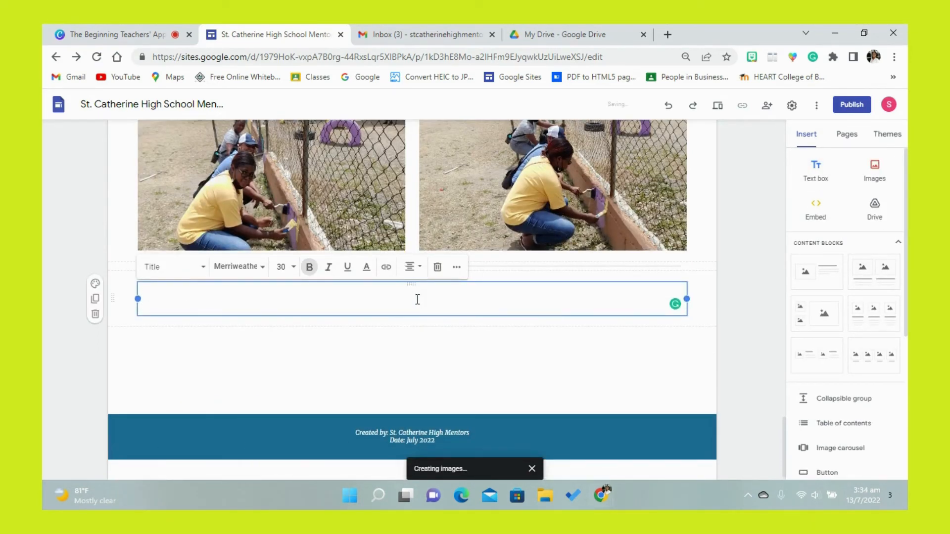
{"action": "type", "text": "PTA Meetings"}
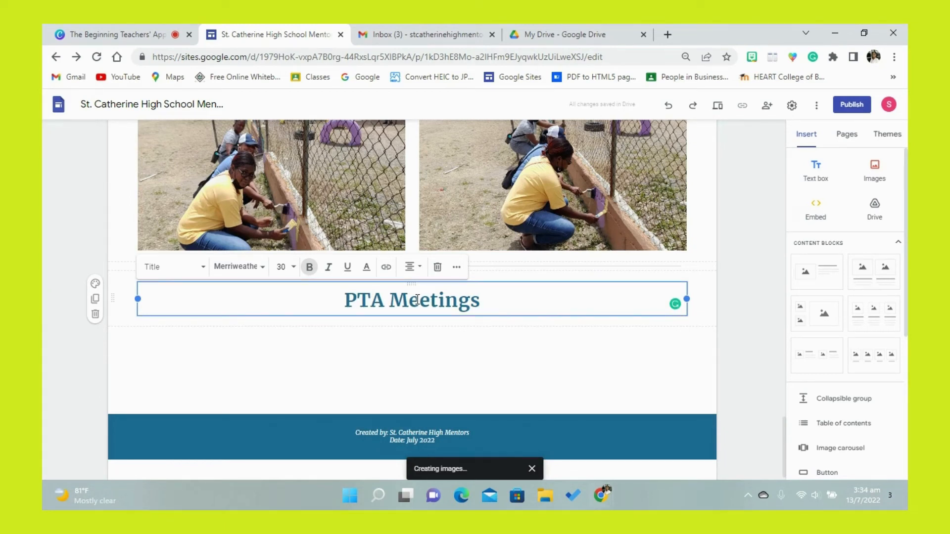
{"action": "left_click", "coordinate": [397, 349]}
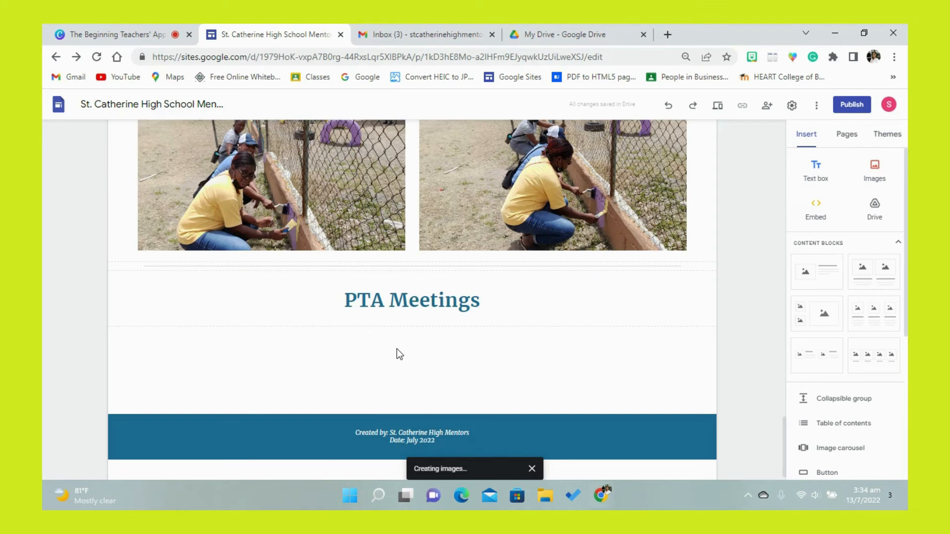
- Insert the video-call screenshot and the participants-list screenshot from Google Drive together below the "PTA Meetings" title
{"action": "left_click", "coordinate": [883, 181]}
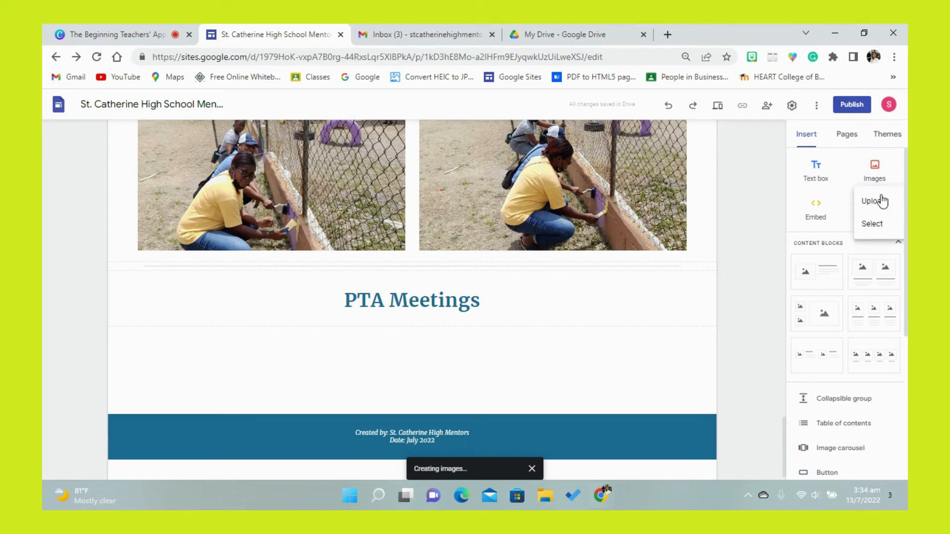
{"action": "left_click", "coordinate": [882, 224]}
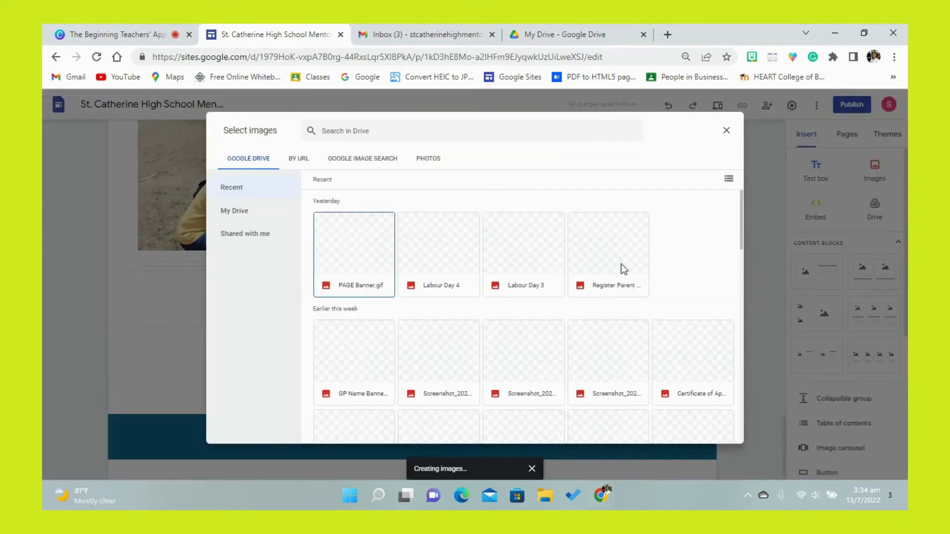
{"action": "left_click_drag", "start_coordinate": [741, 229], "coordinate": [738, 268]}
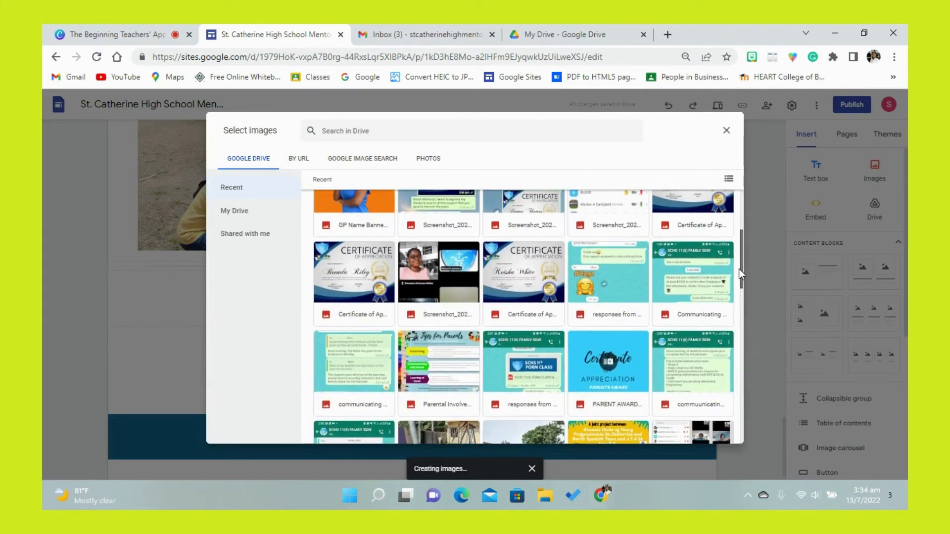
{"action": "left_click", "coordinate": [447, 271]}
{"action": "left_click_drag", "start_coordinate": [739, 269], "coordinate": [739, 307]}
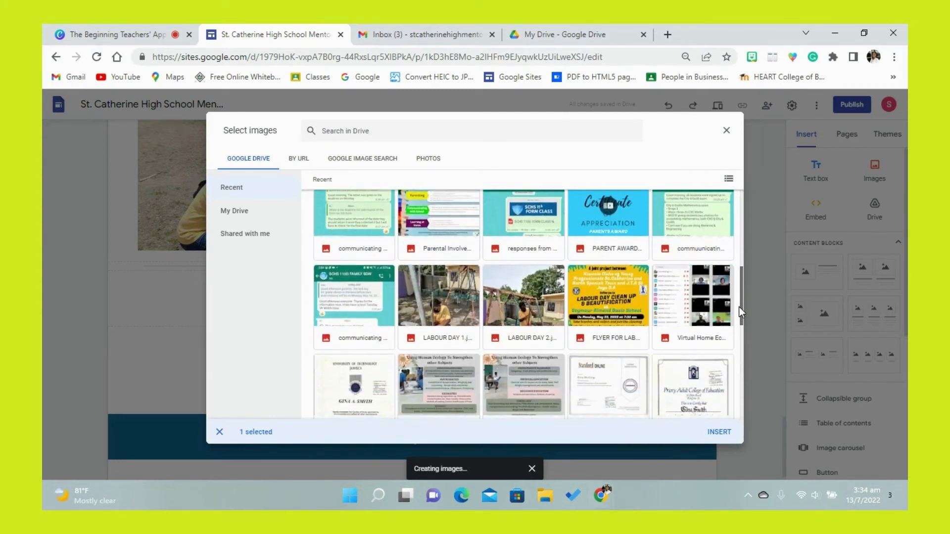
{"action": "left_click_drag", "start_coordinate": [738, 307], "coordinate": [732, 256]}
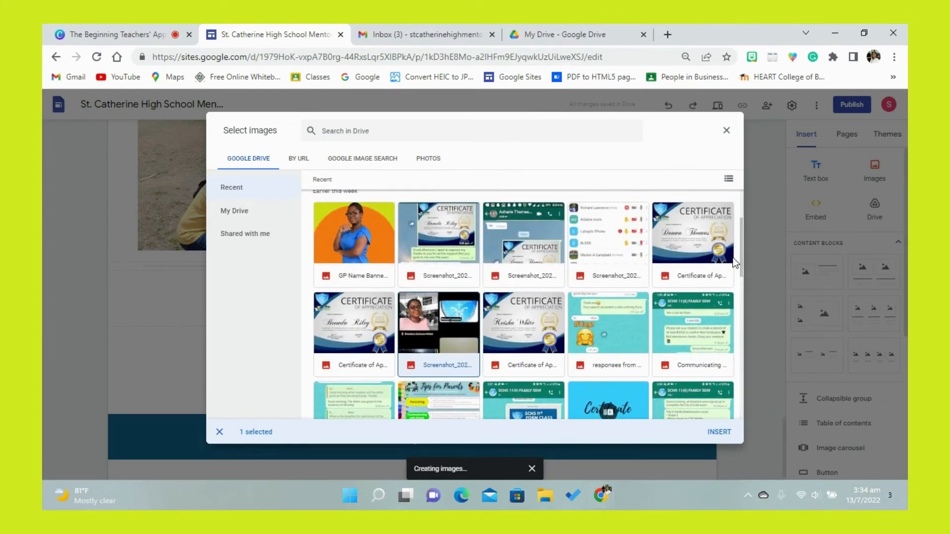
{"action": "left_click", "coordinate": [608, 232]}
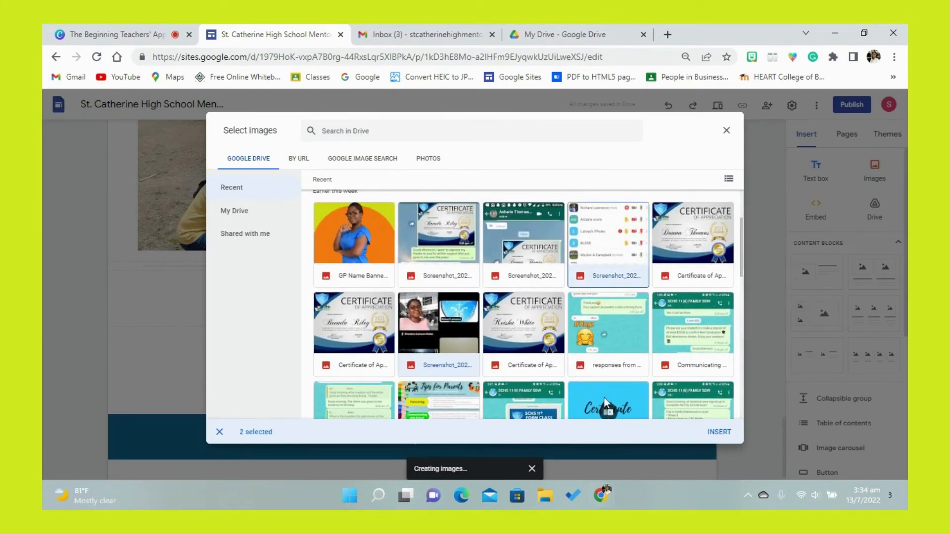
{"action": "left_click", "coordinate": [721, 433]}
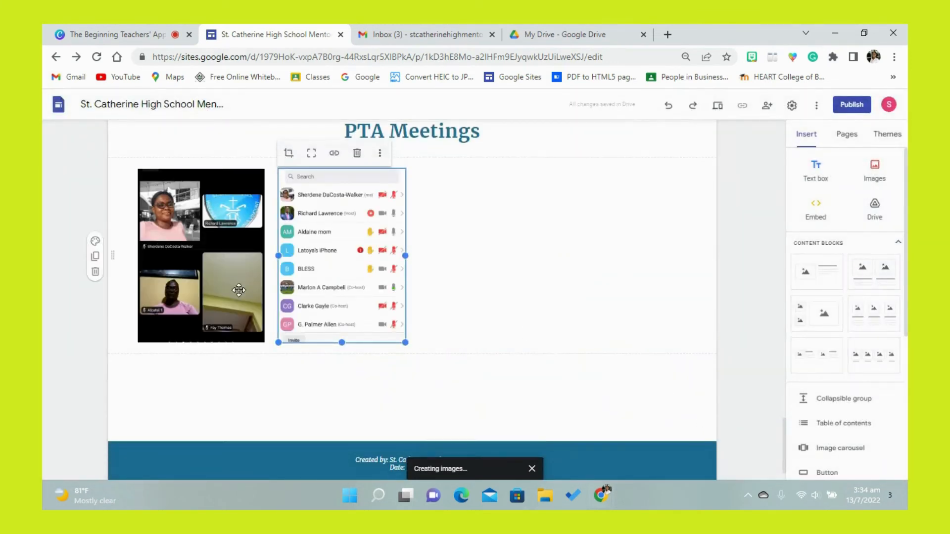
- Uncrop both PTA meeting screenshots so each displays in full
{"action": "left_click", "coordinate": [228, 287]}
{"action": "left_click", "coordinate": [325, 290]}
{"action": "left_click", "coordinate": [312, 153]}
{"action": "left_click", "coordinate": [208, 188]}
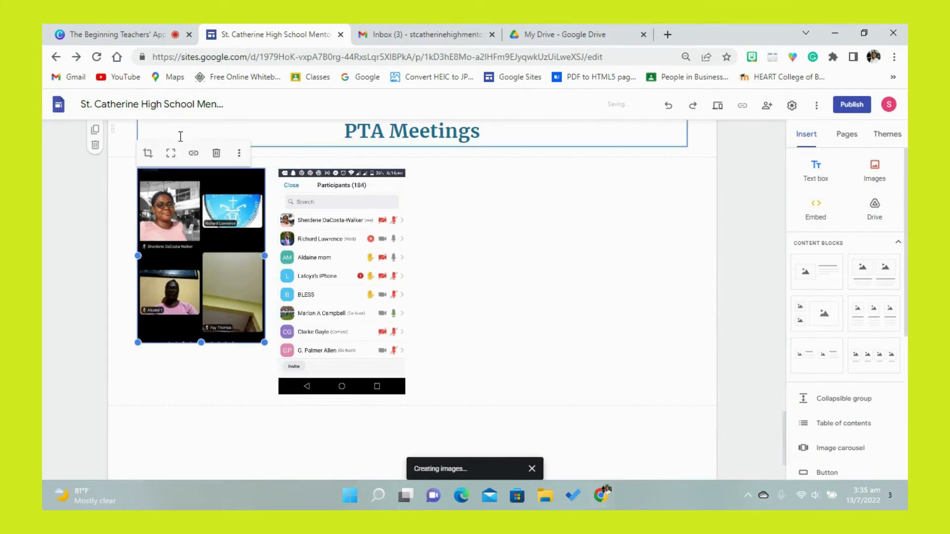
{"action": "left_click", "coordinate": [172, 155]}
{"action": "left_click", "coordinate": [452, 237]}
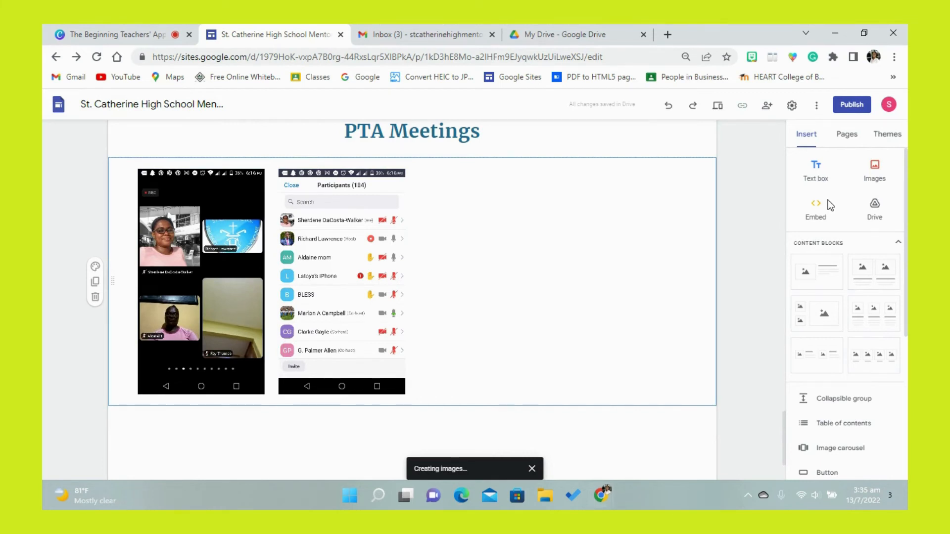
- Insert the online PTA meeting attendance PDF from Drive's "PTA MEETING" folder inside "GP #5" below the screenshots
{"action": "left_click", "coordinate": [874, 214]}
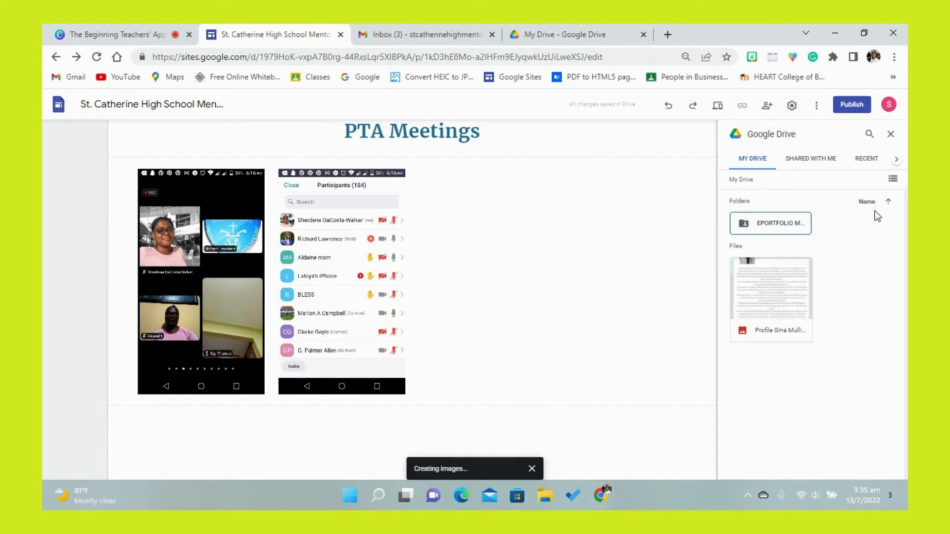
{"action": "double_click", "coordinate": [801, 225]}
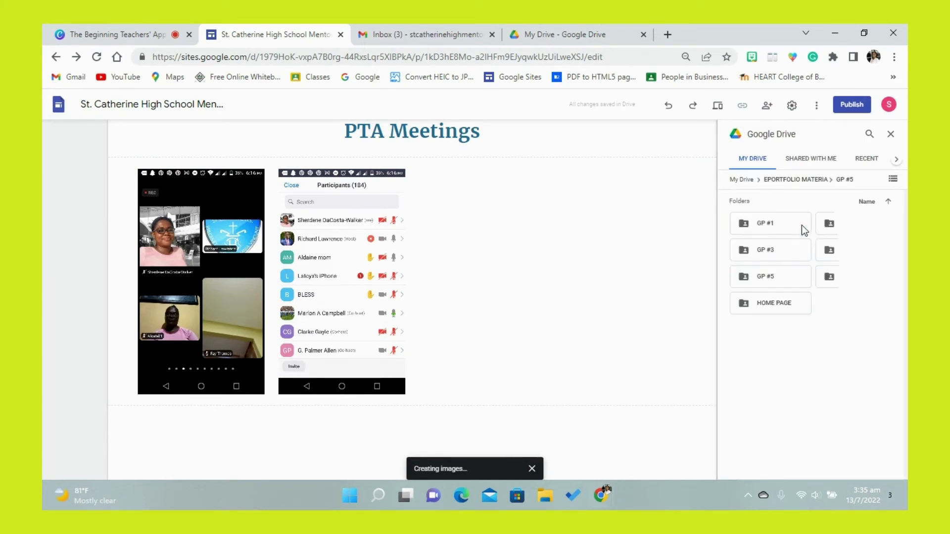
{"action": "double_click", "coordinate": [779, 280]}
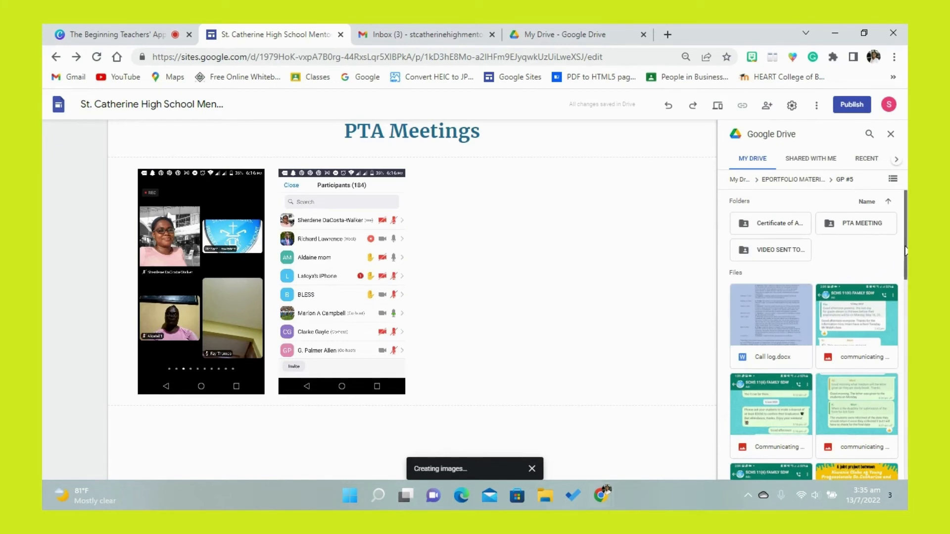
{"action": "double_click", "coordinate": [877, 229]}
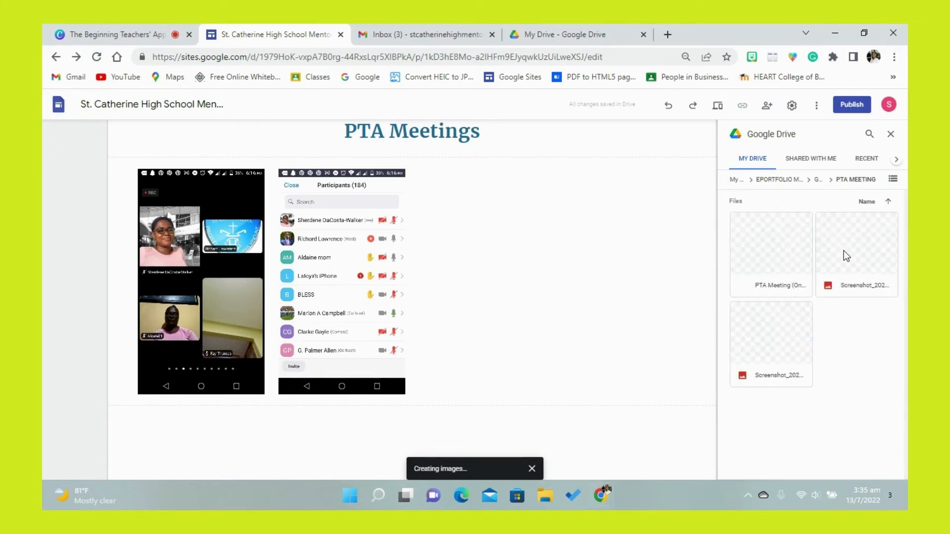
{"action": "left_click", "coordinate": [776, 266]}
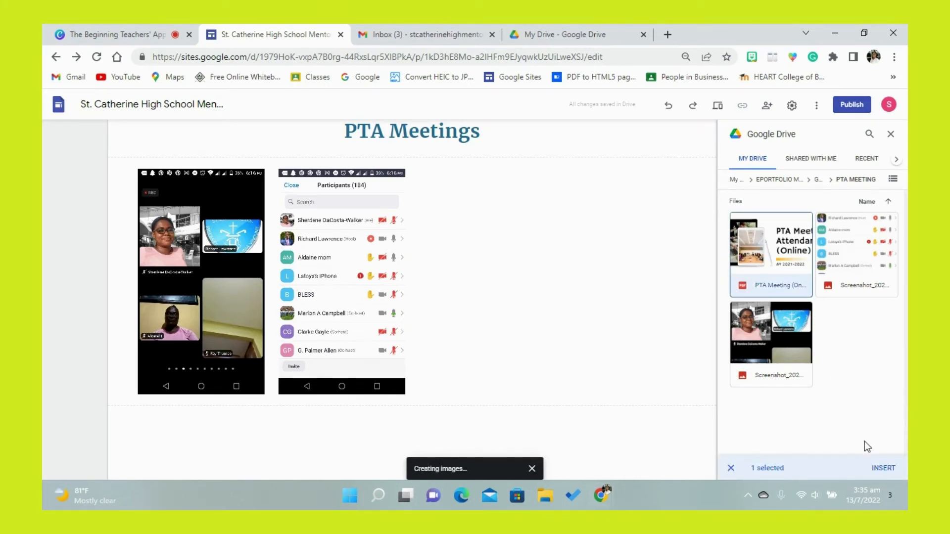
{"action": "left_click", "coordinate": [883, 467]}
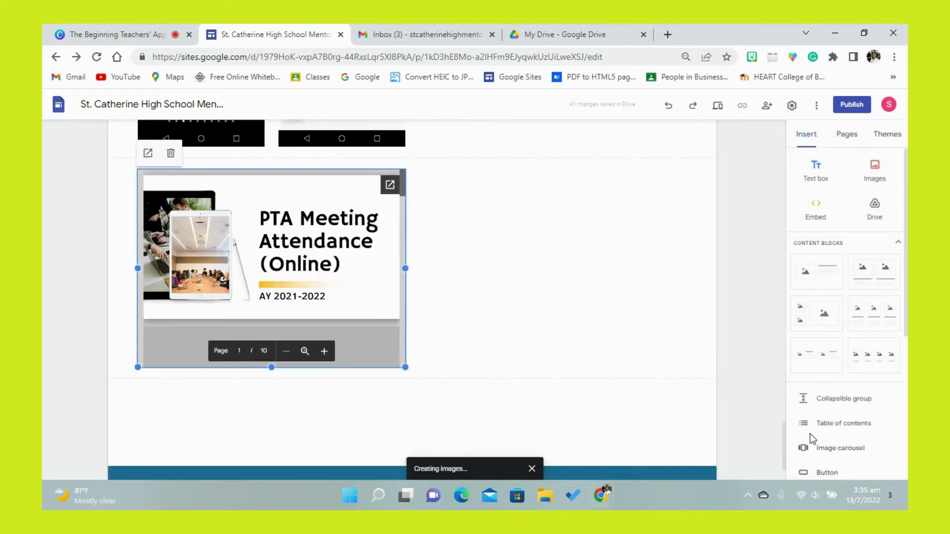
- Move the online PTA meeting attendance PDF up into the screenshots' row, beside the participants-list screenshot
{"action": "left_click_drag", "start_coordinate": [785, 435], "coordinate": [778, 401]}
{"action": "left_click_drag", "start_coordinate": [312, 428], "coordinate": [488, 299]}
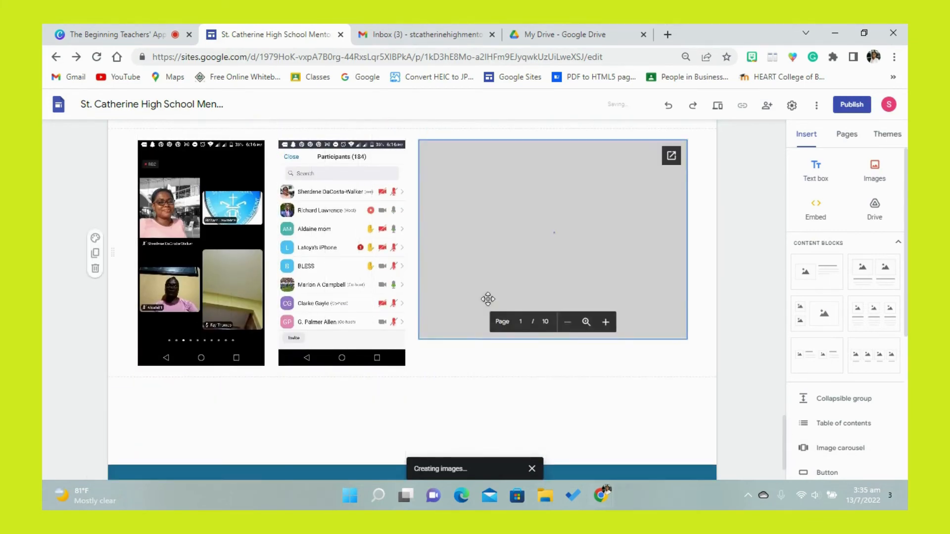
{"action": "left_click", "coordinate": [492, 375]}
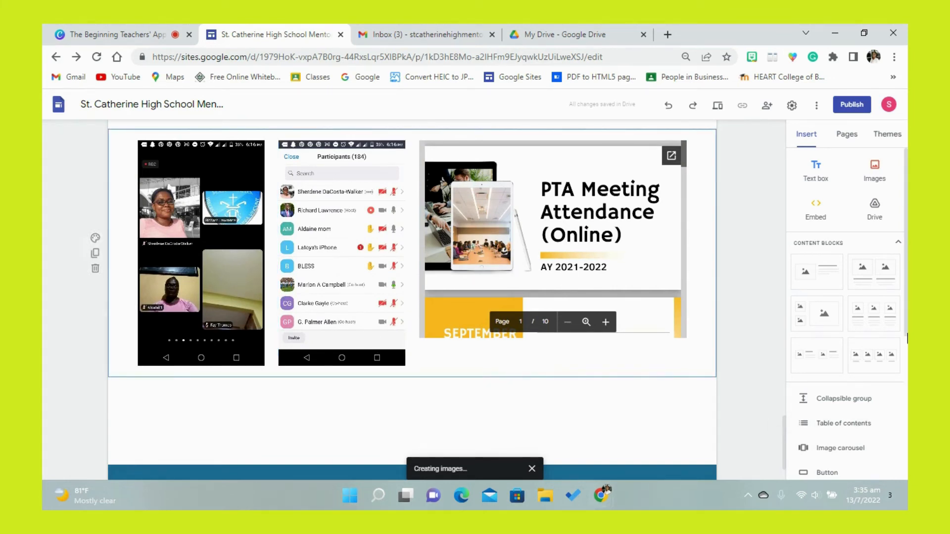
- Insert a divider below the PTA meeting evidence and add an empty text box in Title style beneath it
{"action": "scroll", "coordinate": [842, 371], "scroll_direction": "down", "scroll_amount": 3}
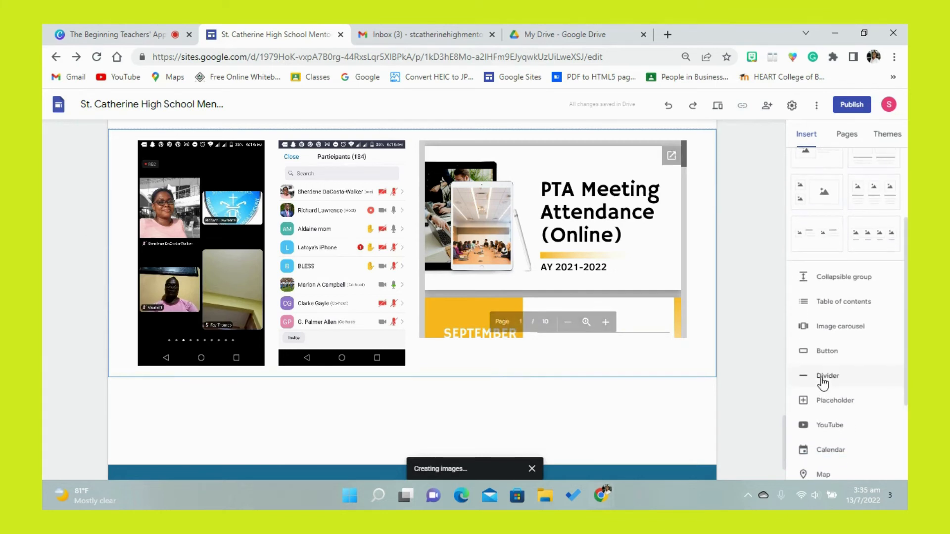
{"action": "left_click", "coordinate": [823, 377]}
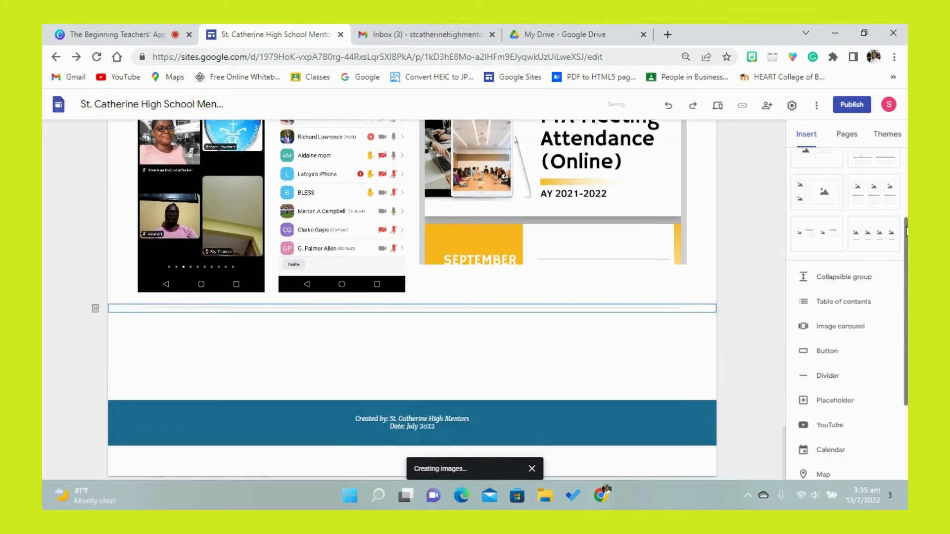
{"action": "scroll", "coordinate": [907, 231], "scroll_direction": "up", "scroll_amount": 3}
{"action": "left_click", "coordinate": [815, 170]}
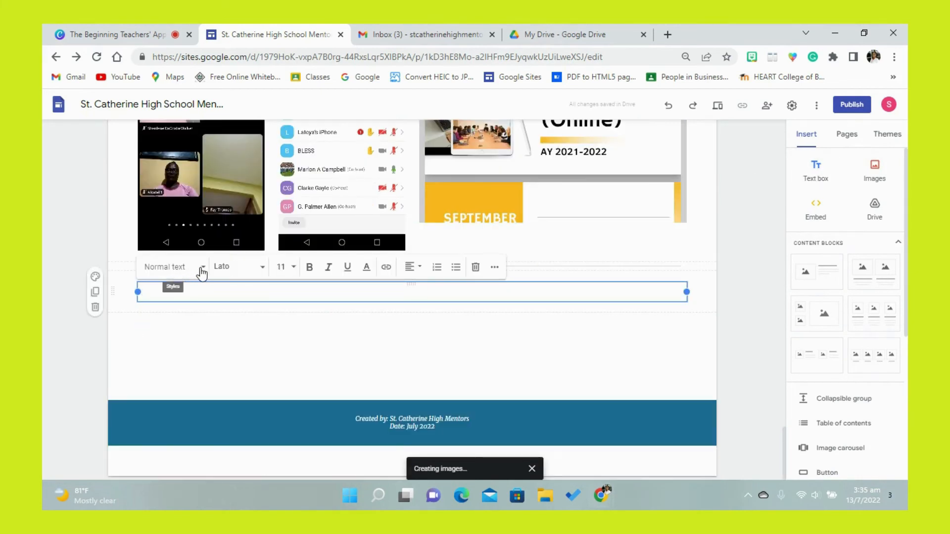
{"action": "left_click", "coordinate": [201, 270]}
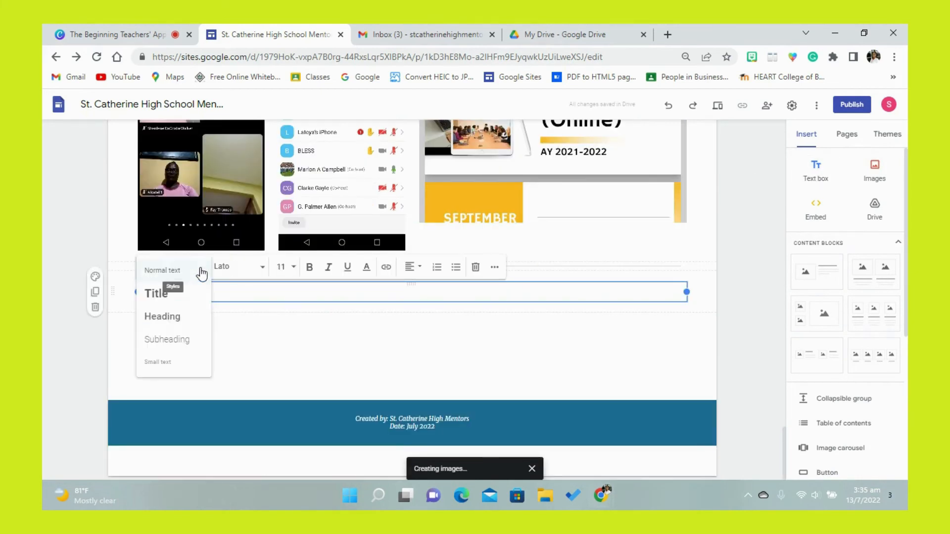
{"action": "left_click", "coordinate": [182, 295]}
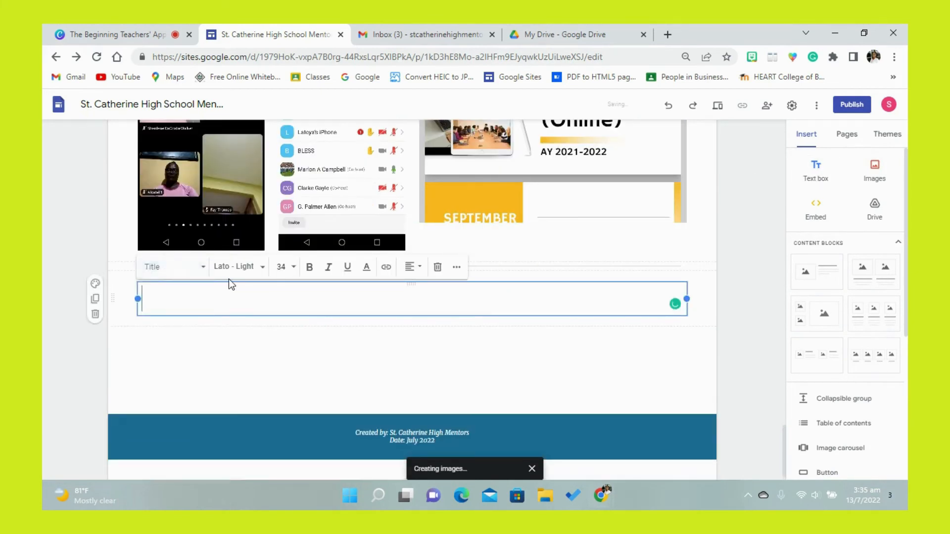
- Set the new text box's font to Merriweather Bold at size 30
{"action": "left_click", "coordinate": [258, 276]}
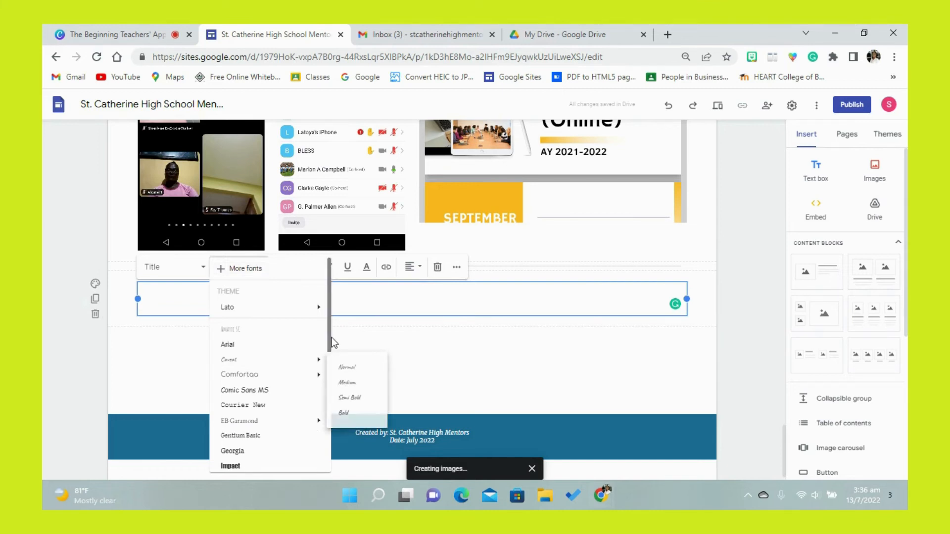
{"action": "left_click_drag", "start_coordinate": [330, 334], "coordinate": [329, 391]}
{"action": "mouse_move", "coordinate": [320, 404]}
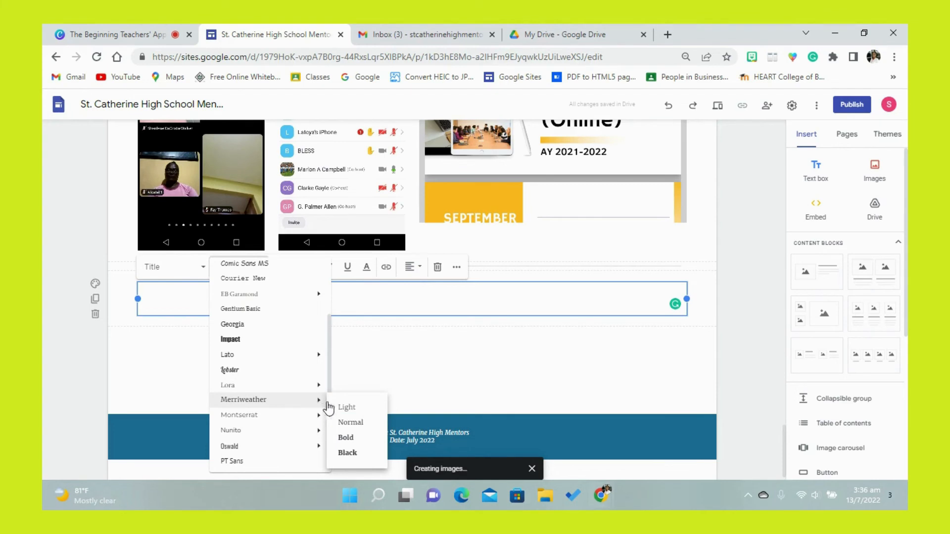
{"action": "left_click", "coordinate": [347, 439]}
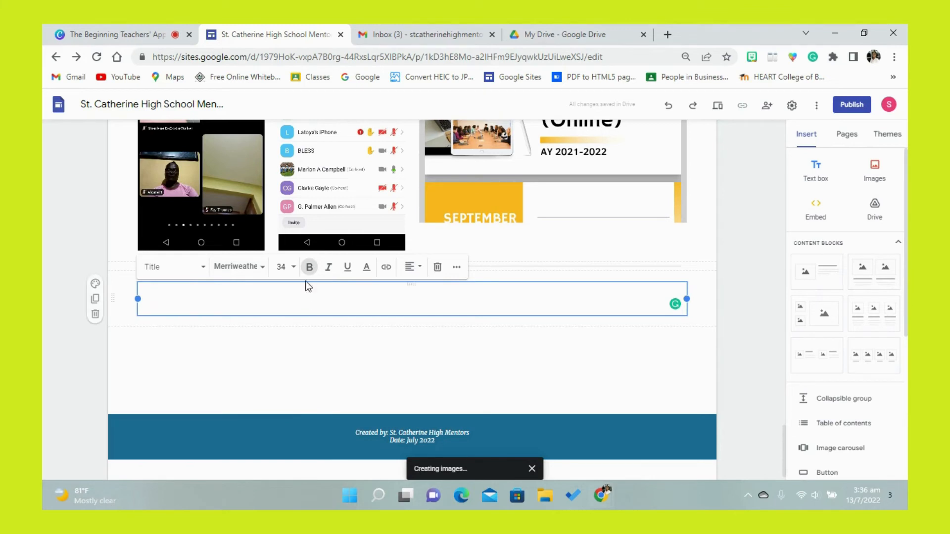
{"action": "left_click", "coordinate": [294, 269]}
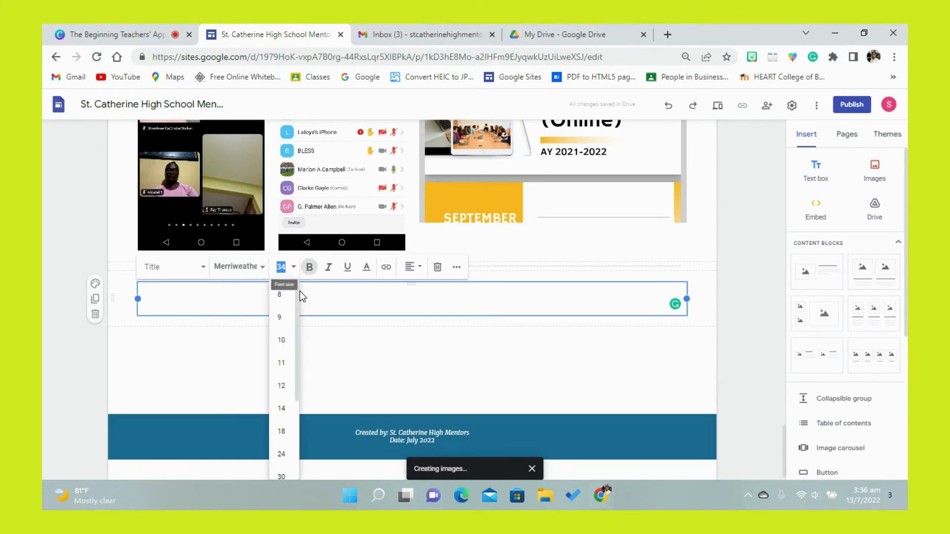
{"action": "left_click", "coordinate": [281, 475]}
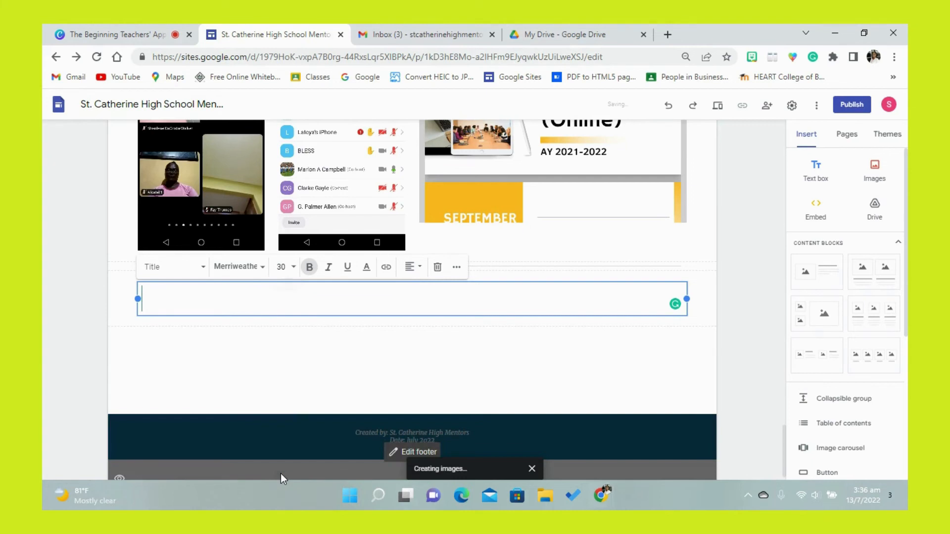
- Centre the text box's alignment and enter the title "Certificates of Appreciation"
{"action": "left_click", "coordinate": [411, 268]}
{"action": "left_click", "coordinate": [413, 293]}
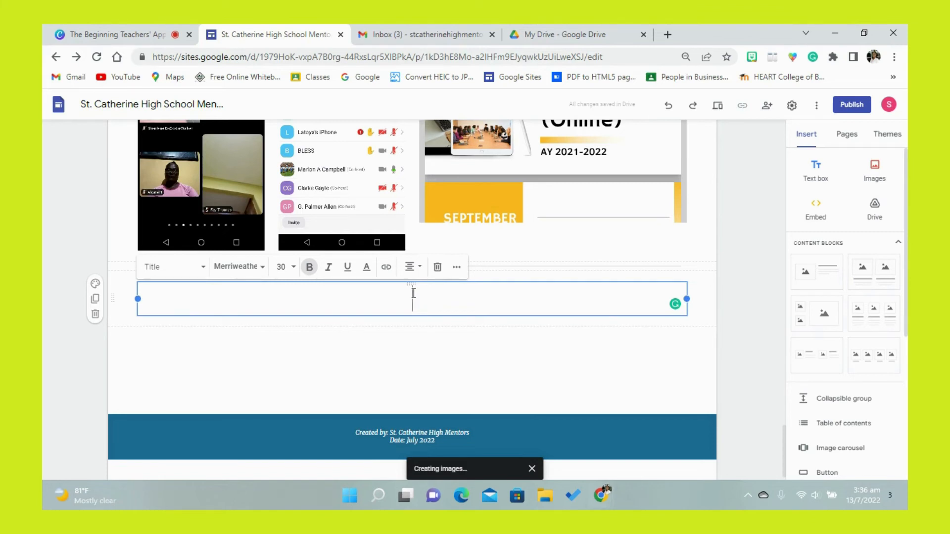
{"action": "type", "text": "Certificate"}
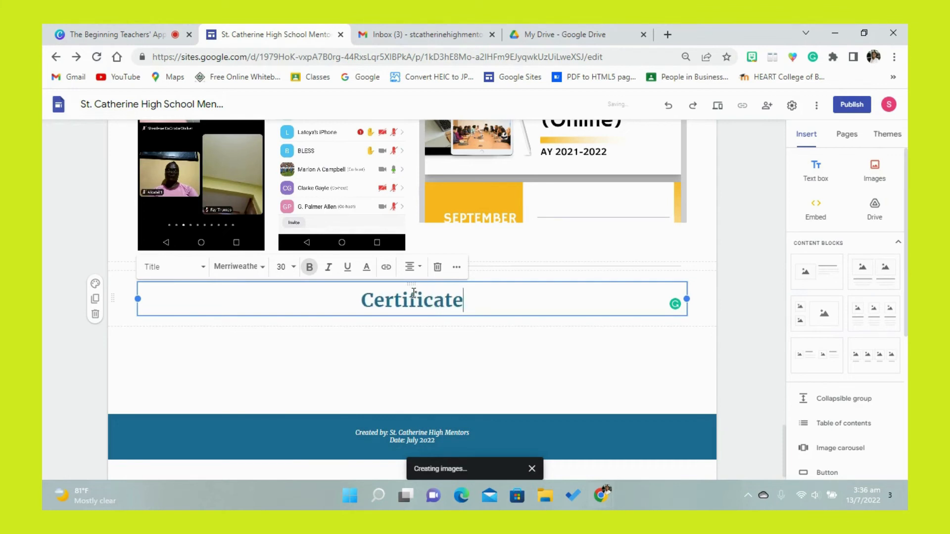
{"action": "type", "text": "s of "}
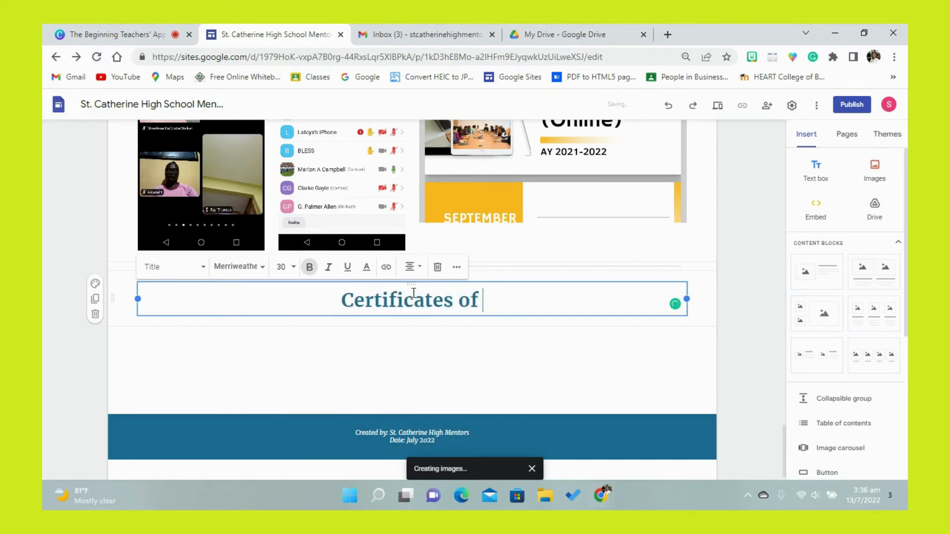
{"action": "type", "text": "Apprecia"}
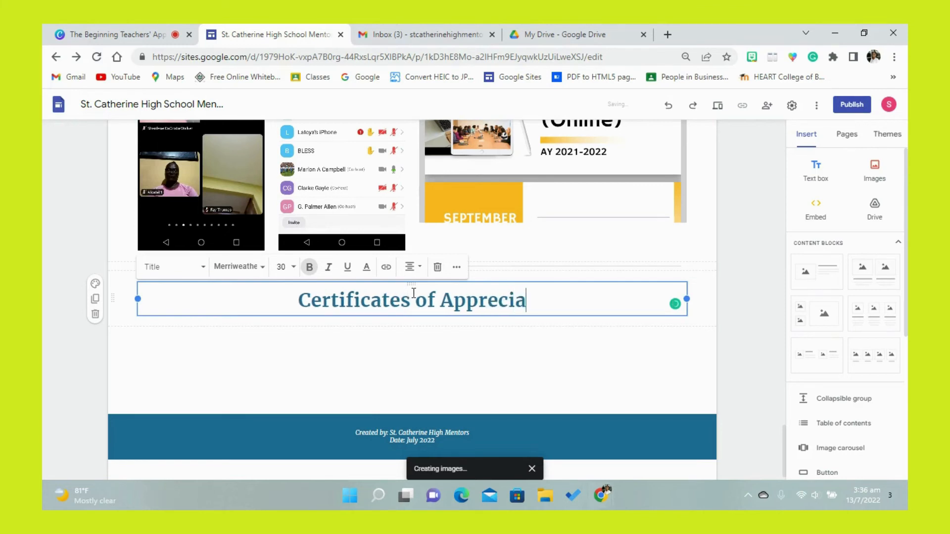
{"action": "type", "text": "tion"}
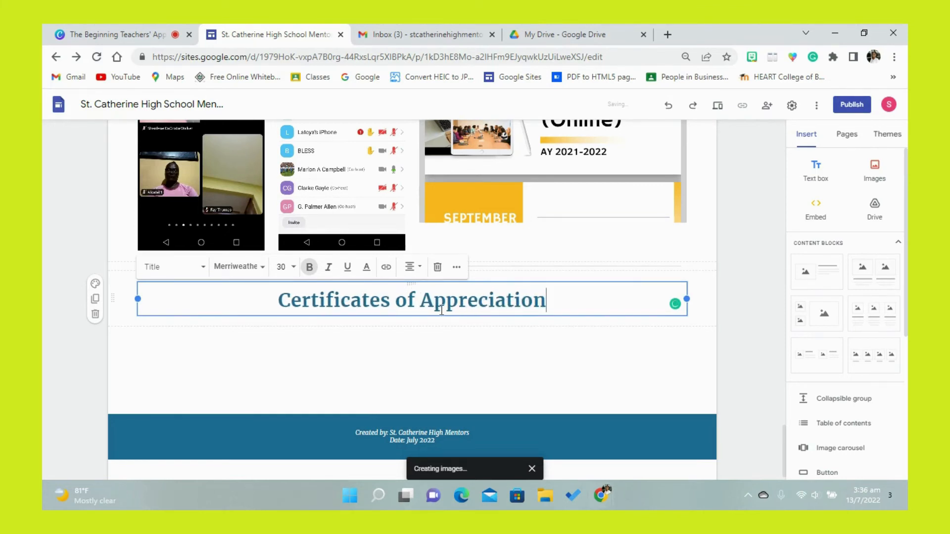
{"action": "left_click", "coordinate": [449, 337]}
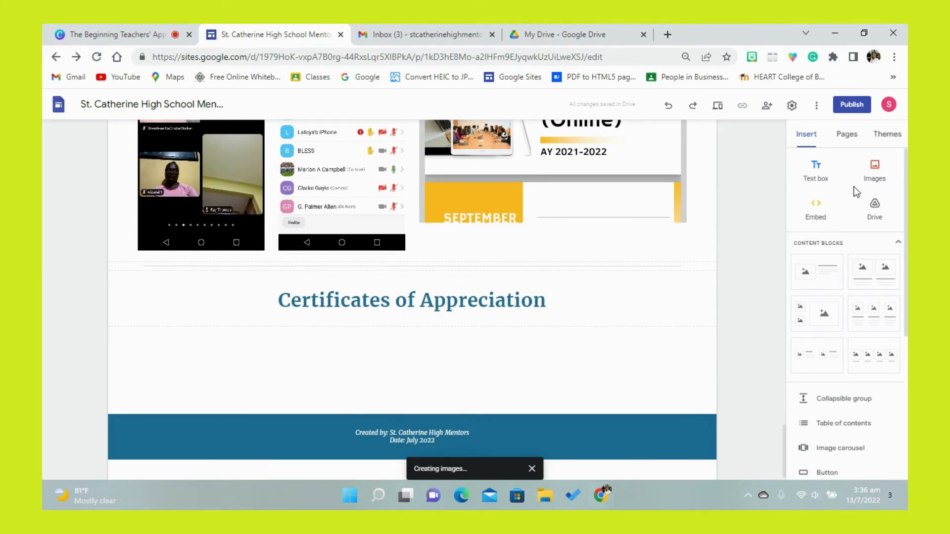
- Insert the three parents' certificate images from Google Drive below the title and move the first one beside the third in the second row
{"action": "left_click", "coordinate": [869, 177]}
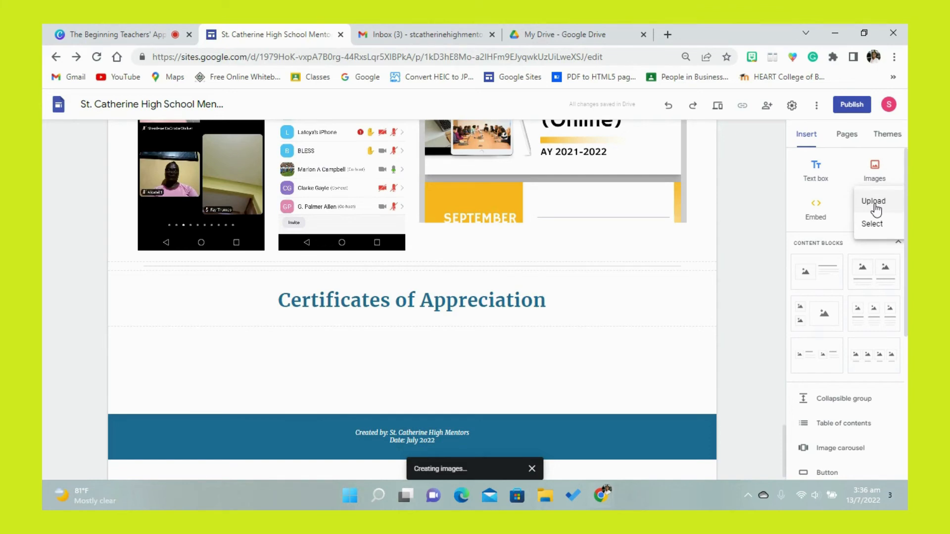
{"action": "left_click", "coordinate": [874, 223]}
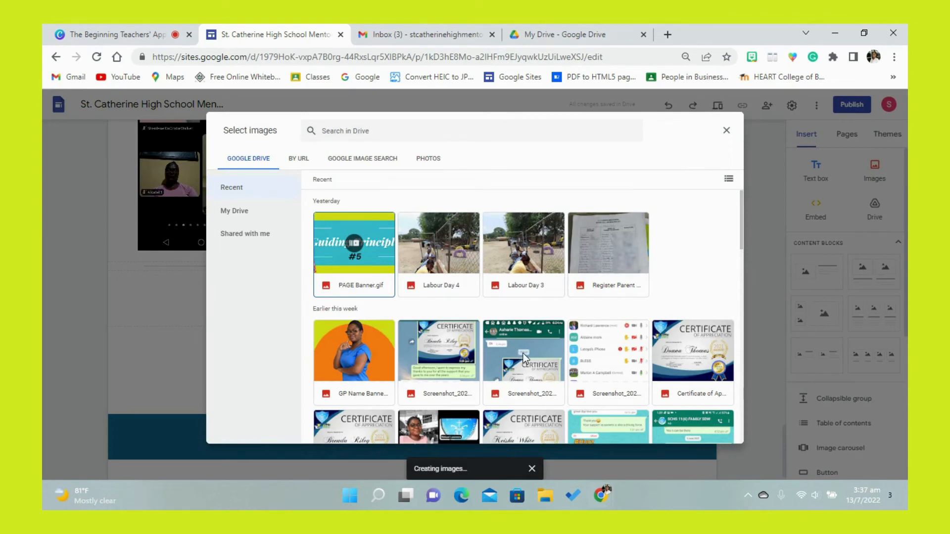
{"action": "left_click", "coordinate": [670, 352]}
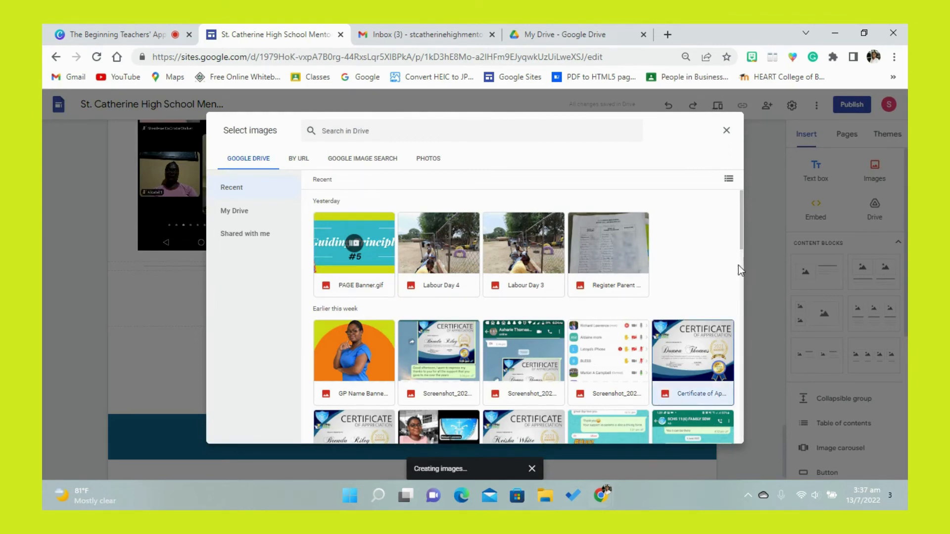
{"action": "left_click_drag", "start_coordinate": [742, 242], "coordinate": [741, 272]}
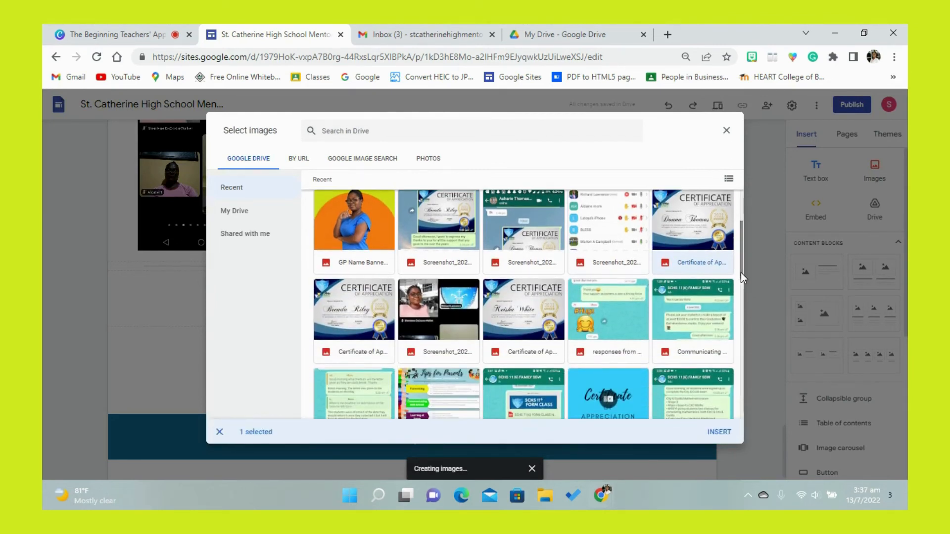
{"action": "left_click", "coordinate": [348, 313]}
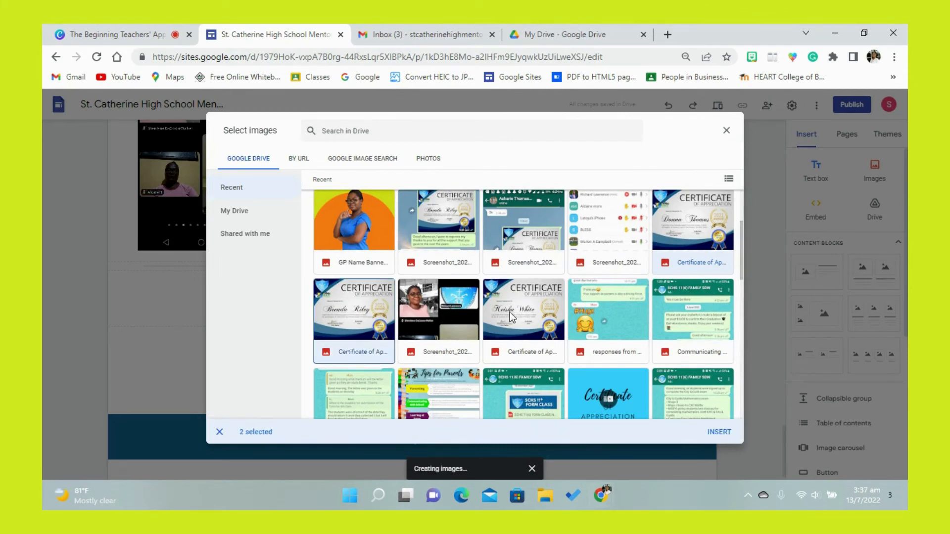
{"action": "left_click", "coordinate": [512, 317]}
{"action": "left_click", "coordinate": [712, 437]}
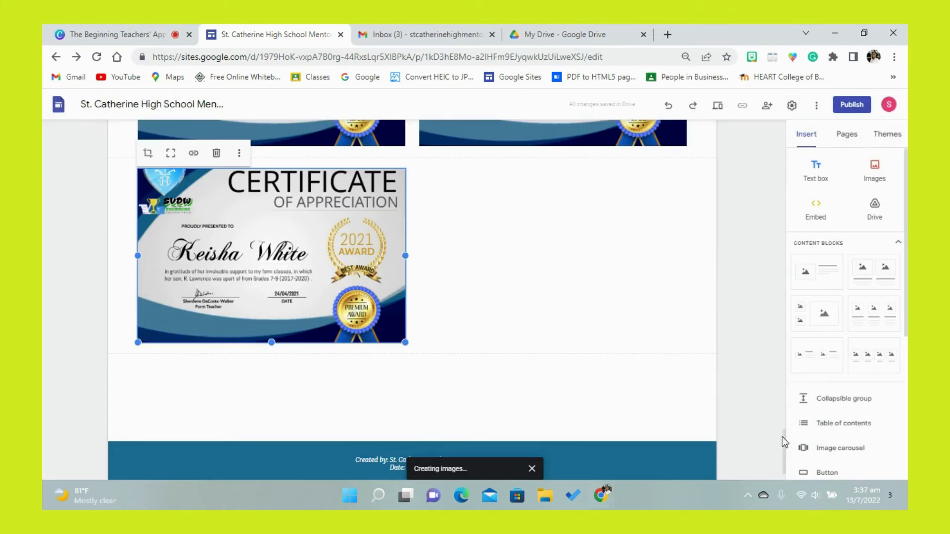
{"action": "left_click_drag", "start_coordinate": [784, 440], "coordinate": [777, 419]}
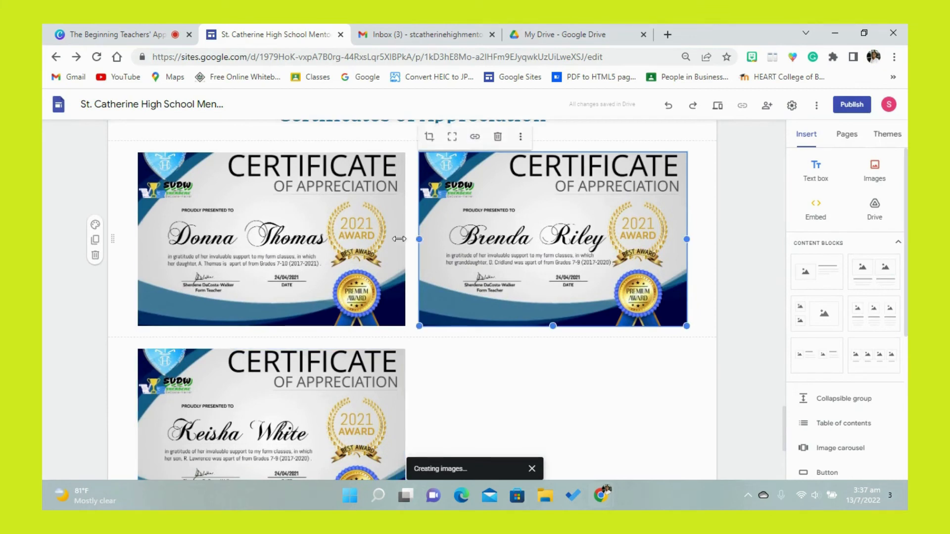
{"action": "left_click_drag", "start_coordinate": [336, 230], "coordinate": [495, 388]}
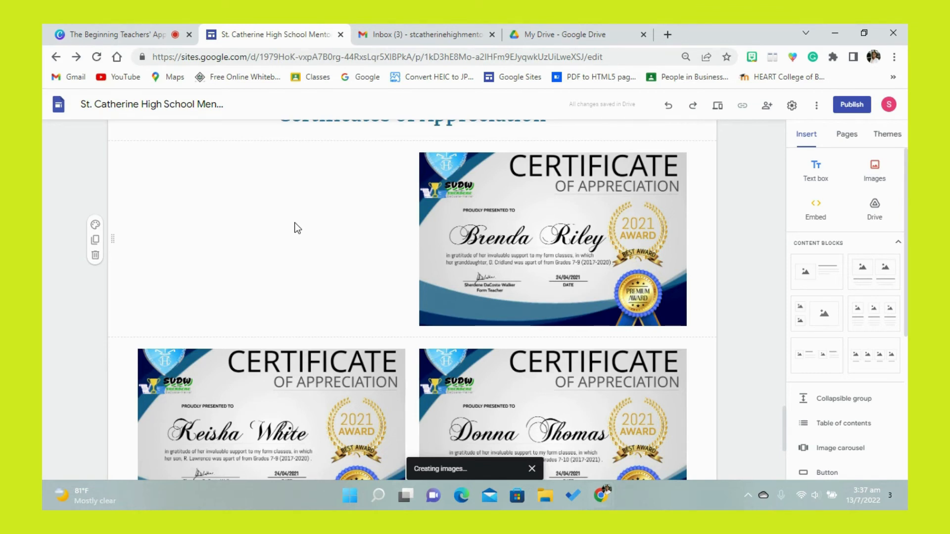
- Switch to Google Drive and copy the share link of "Evidence of Parents Receiving the Certificates" in GP #5's "Certificate of Appreciation_ Parents" folder
{"action": "left_click", "coordinate": [554, 34]}
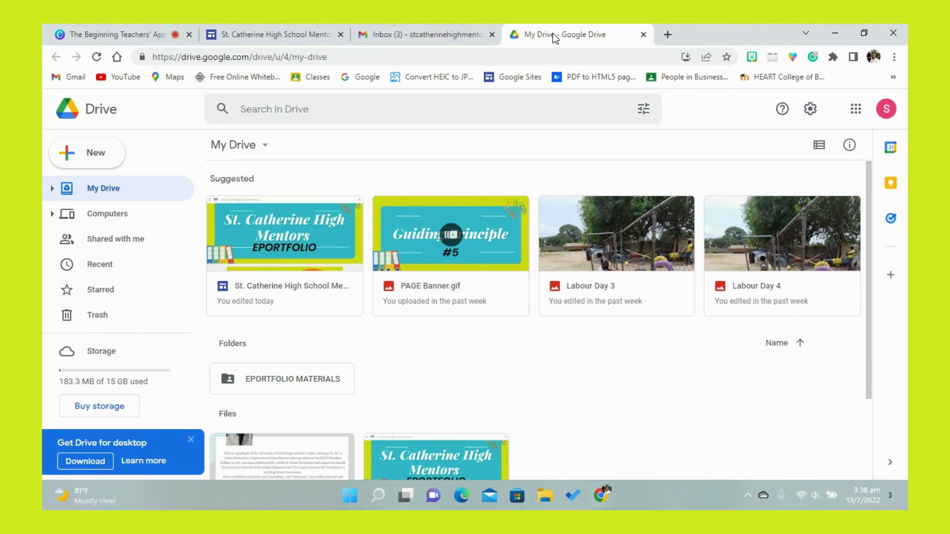
{"action": "double_click", "coordinate": [319, 376]}
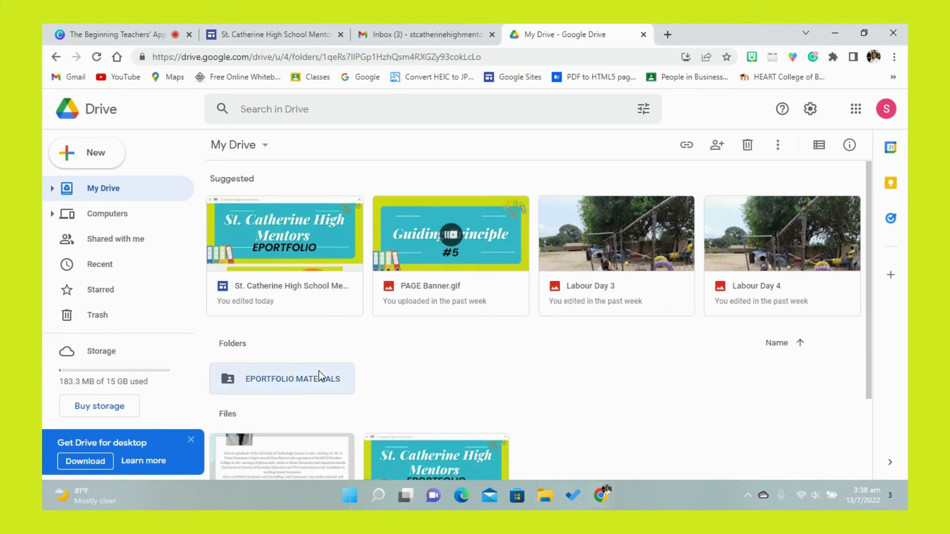
{"action": "double_click", "coordinate": [303, 261]}
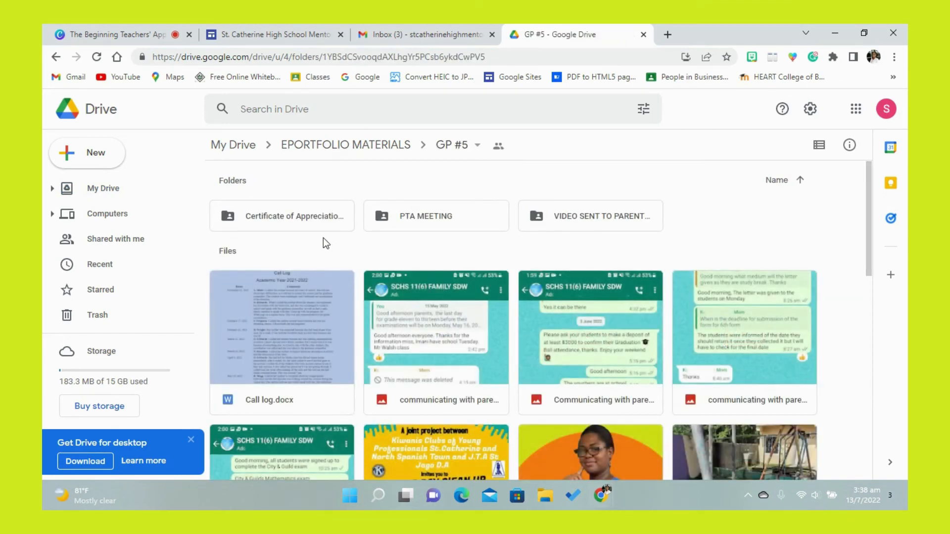
{"action": "double_click", "coordinate": [314, 218]}
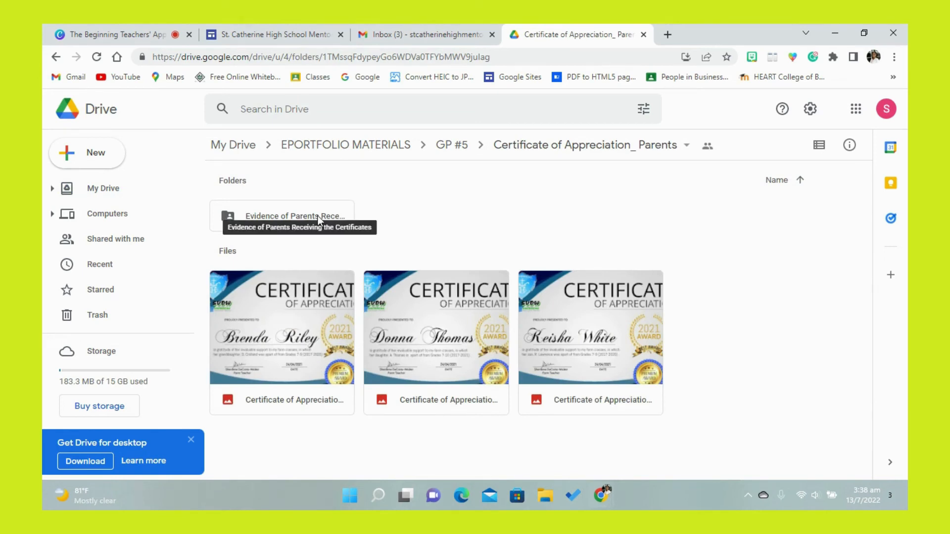
{"action": "right_click", "coordinate": [318, 218]}
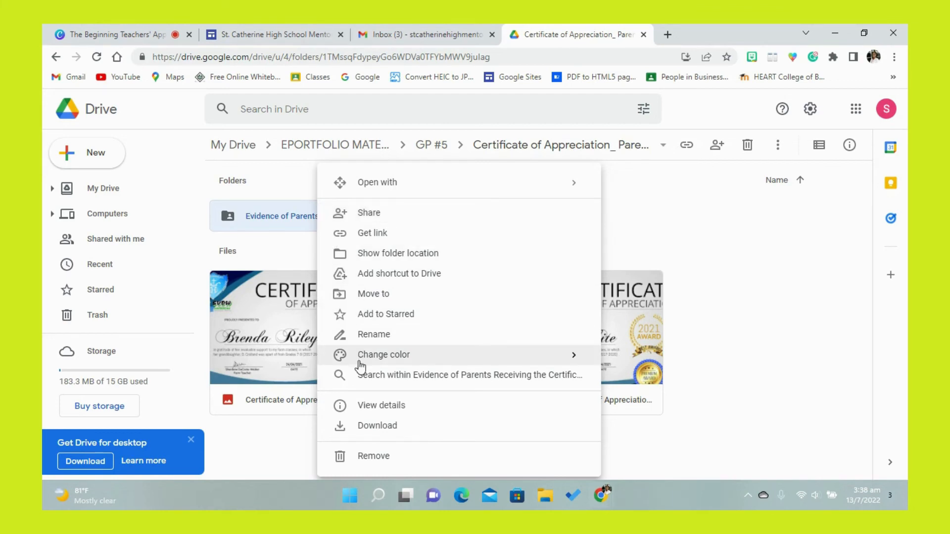
{"action": "left_click", "coordinate": [372, 237]}
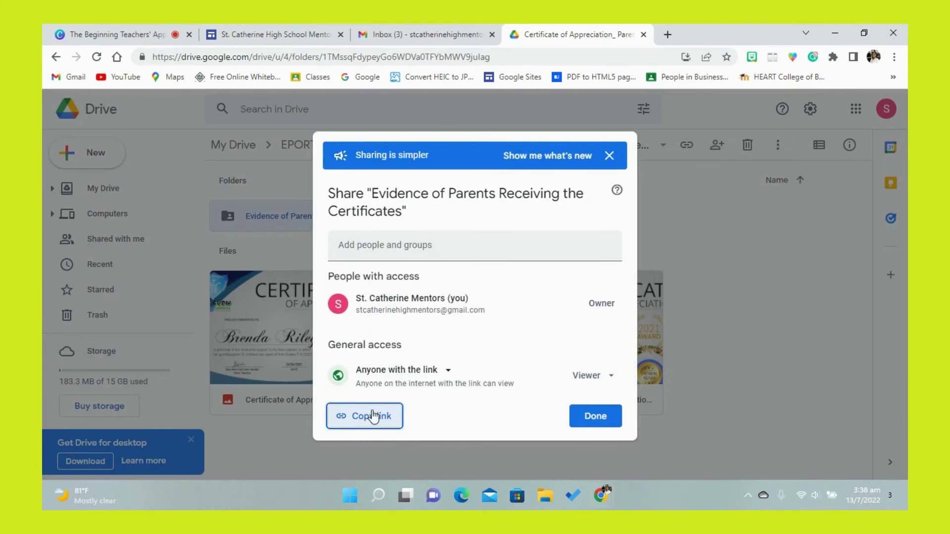
{"action": "left_click", "coordinate": [373, 423]}
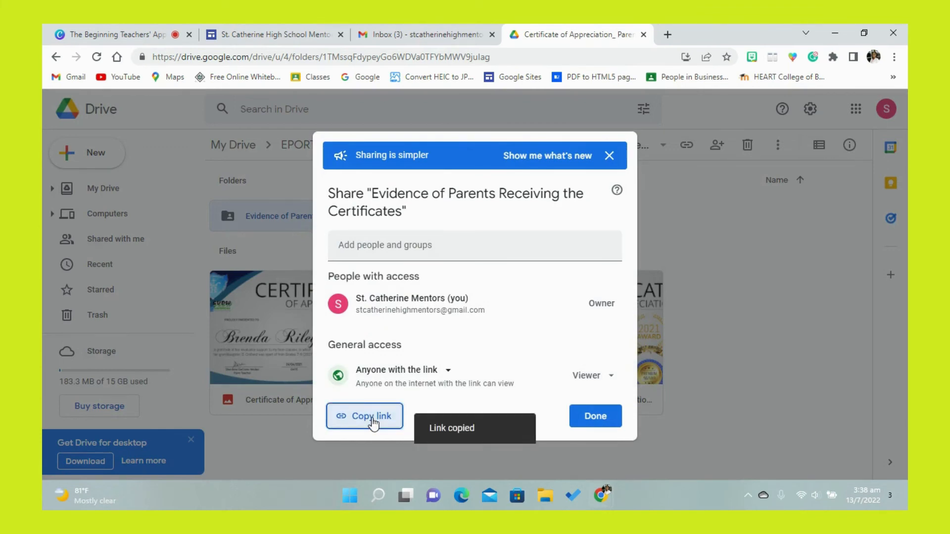
{"action": "left_click", "coordinate": [585, 425]}
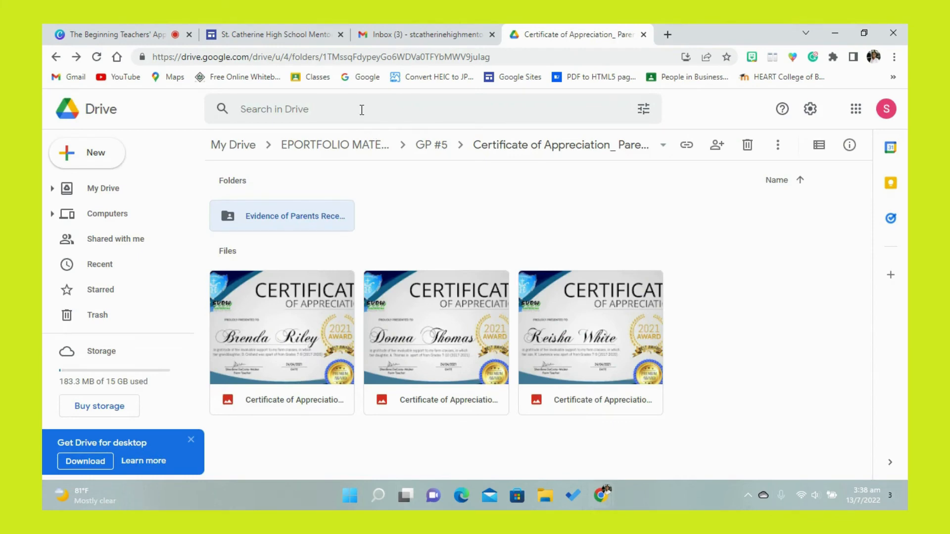
- Return to the Google Sites editor and begin a new button named "Evidence that Parents received the Certificates"
{"action": "left_click", "coordinate": [314, 34]}
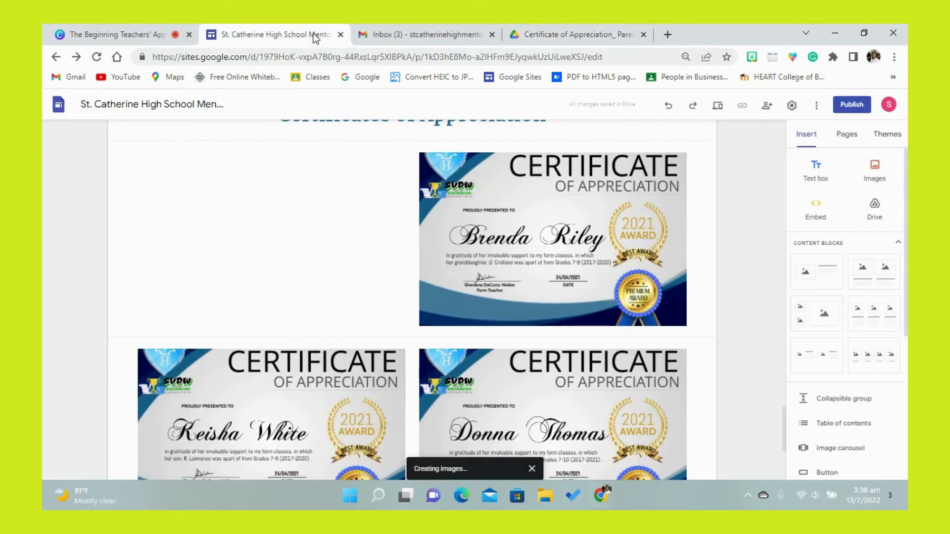
{"action": "left_click", "coordinate": [315, 183]}
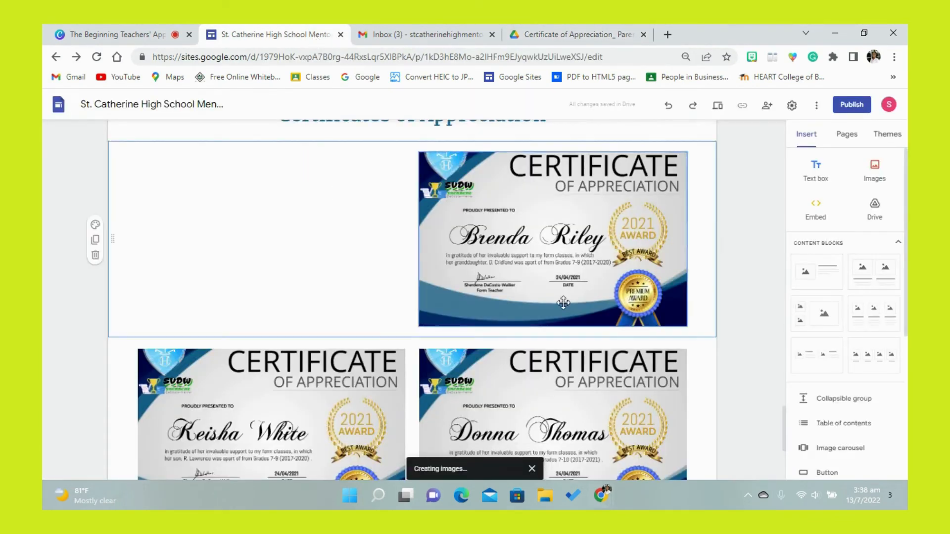
{"action": "left_click", "coordinate": [831, 468]}
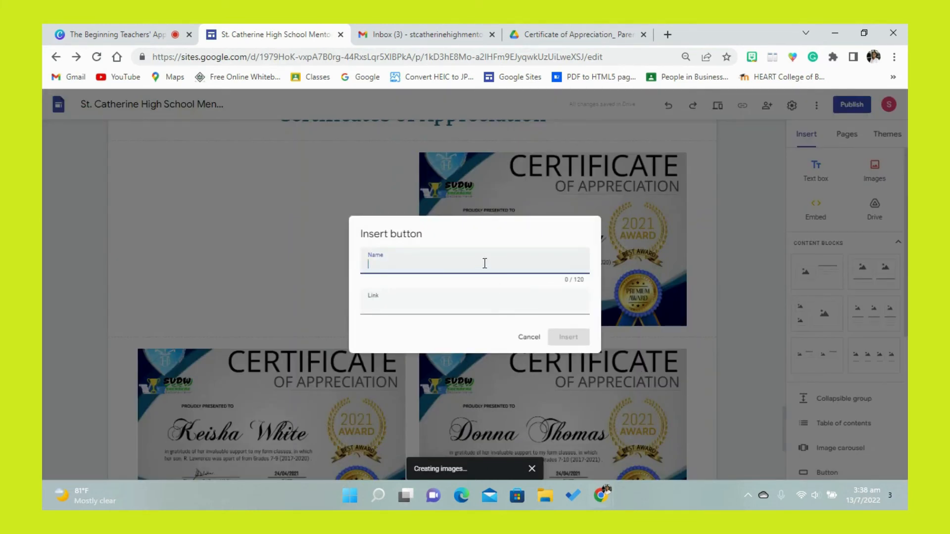
{"action": "type", "text": "Evidence that Parents received "}
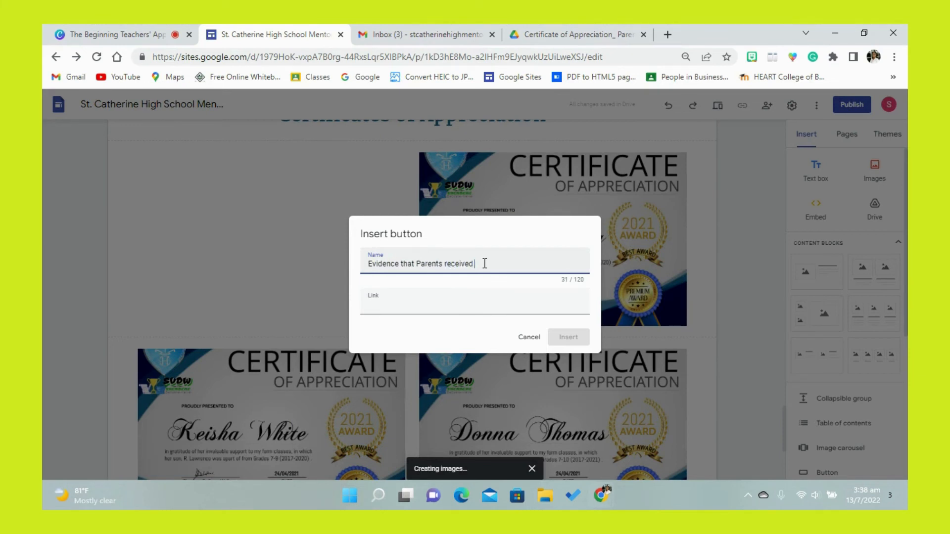
{"action": "type", "text": "the Certificates"}
{"action": "key", "text": "Tab"}
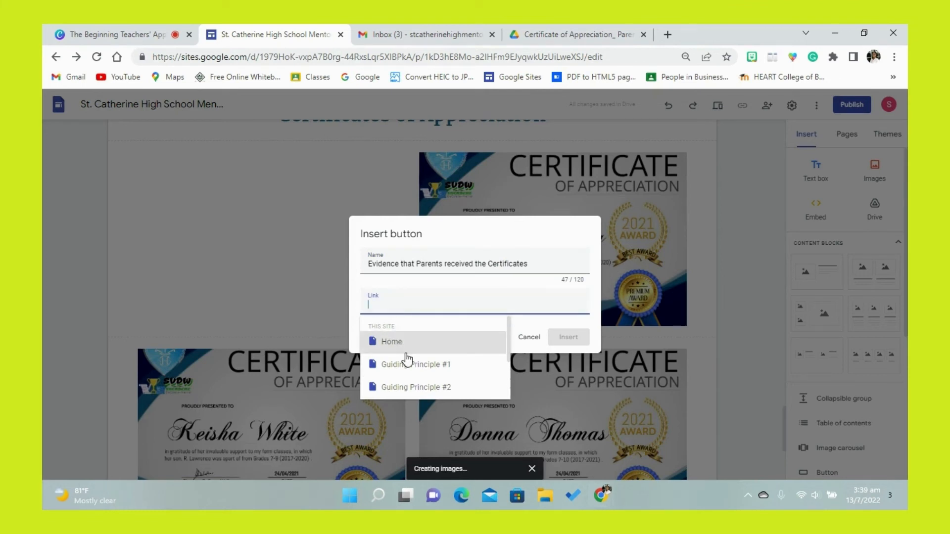
- Paste the copied Drive folder link as the button's link and insert the button
{"action": "right_click", "coordinate": [401, 304]}
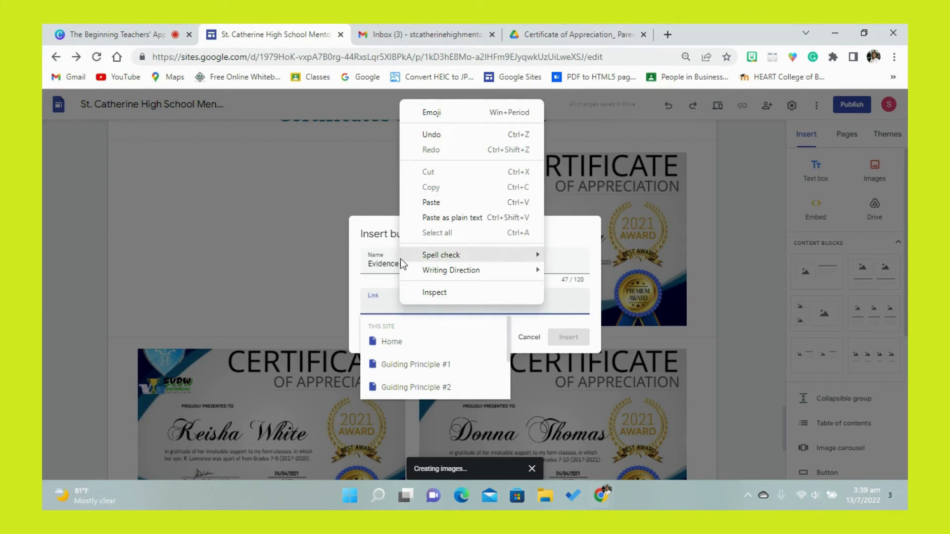
{"action": "left_click", "coordinate": [389, 303]}
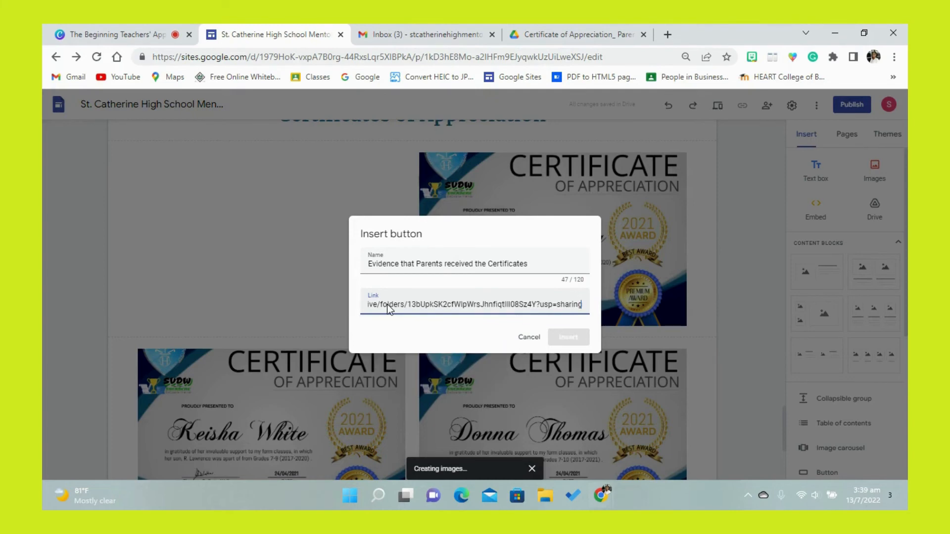
{"action": "left_click", "coordinate": [555, 336]}
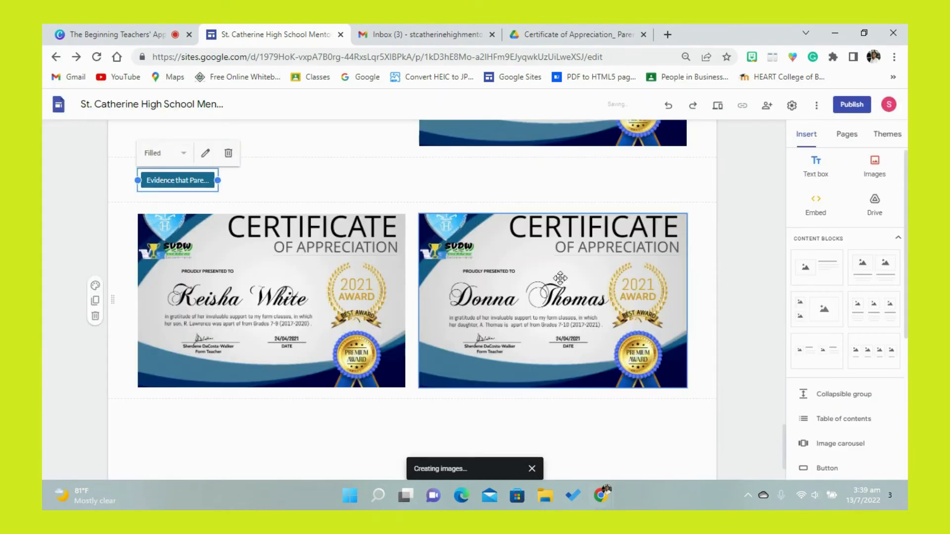
- Move the evidence button into the empty space beside the first-row certificate and widen it to fit its full name
{"action": "left_click_drag", "start_coordinate": [782, 438], "coordinate": [771, 412]}
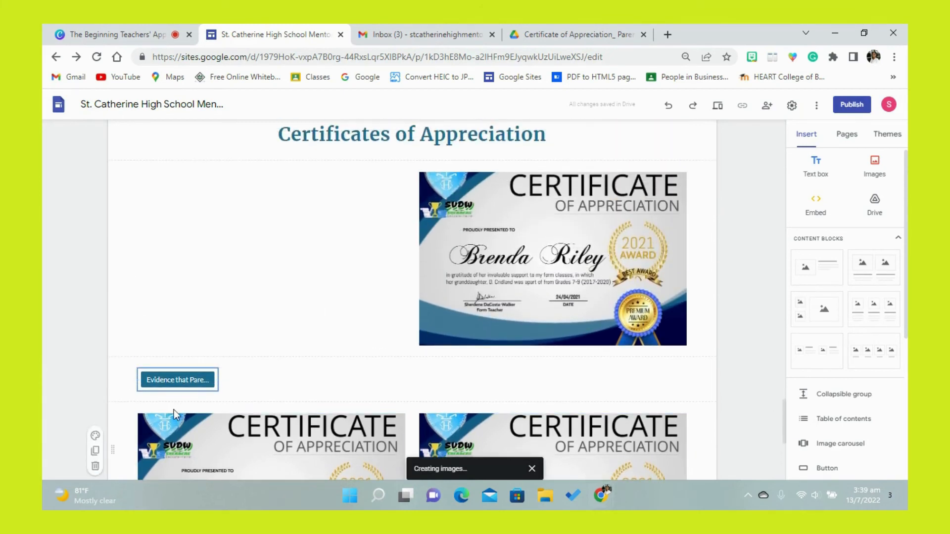
{"action": "left_click_drag", "start_coordinate": [171, 381], "coordinate": [233, 218]}
{"action": "left_click", "coordinate": [242, 187]}
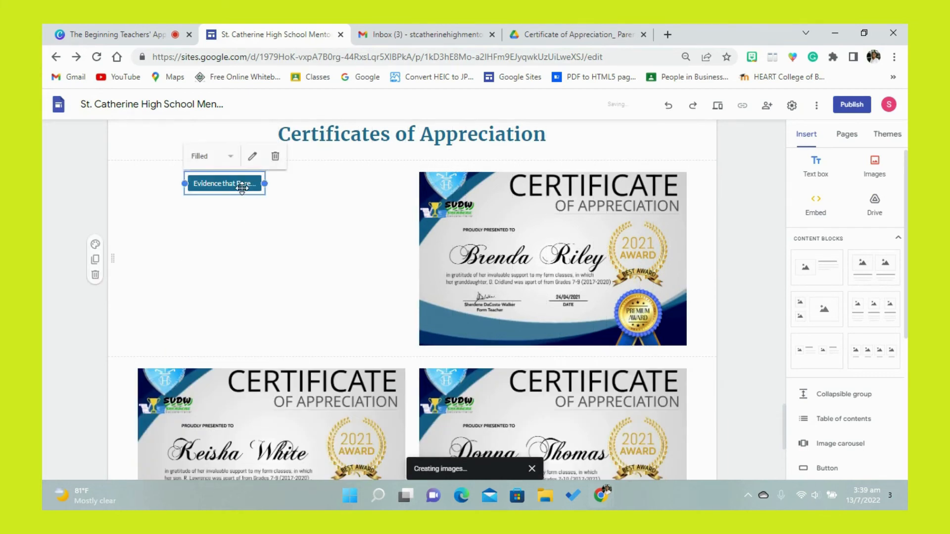
{"action": "left_click_drag", "start_coordinate": [266, 184], "coordinate": [369, 189]}
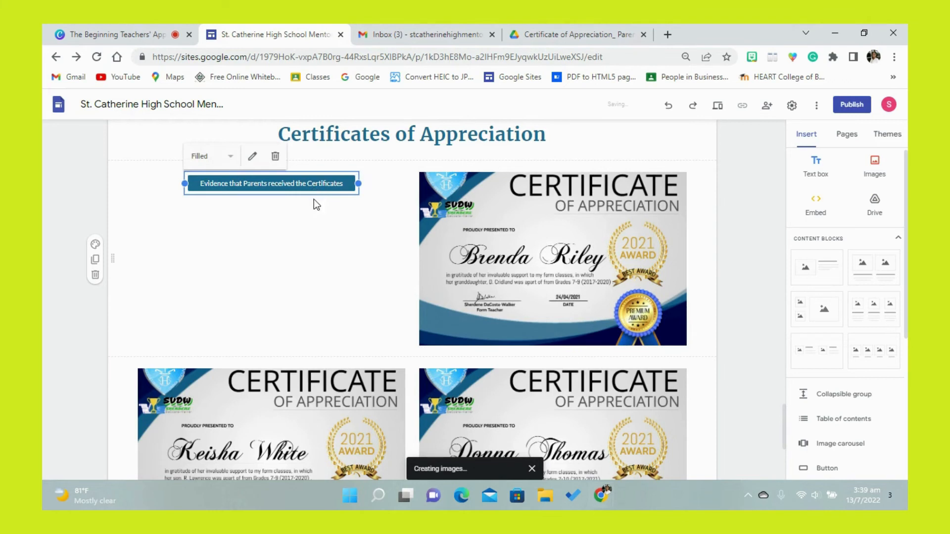
{"action": "left_click", "coordinate": [324, 221]}
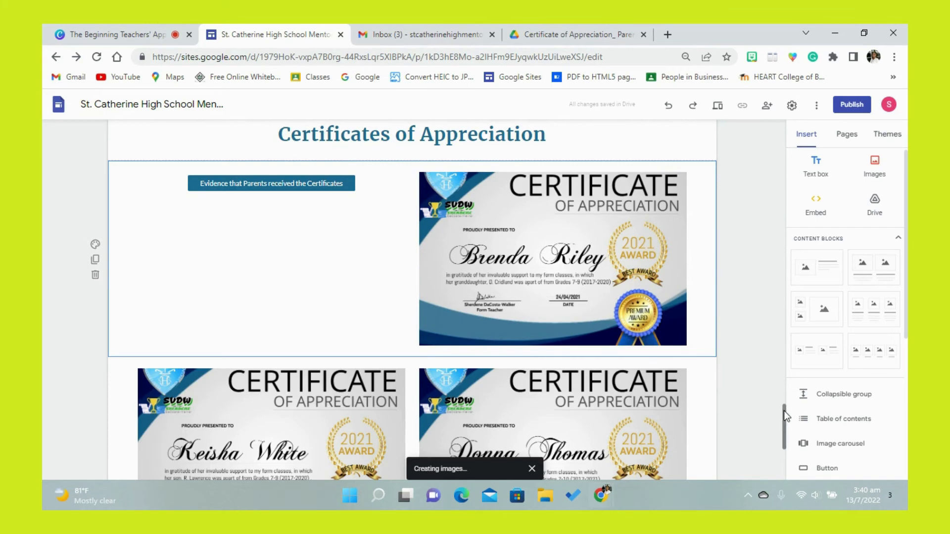
- Insert a divider below the last row of certificates
{"action": "scroll", "coordinate": [784, 414], "scroll_direction": "down", "scroll_amount": 5}
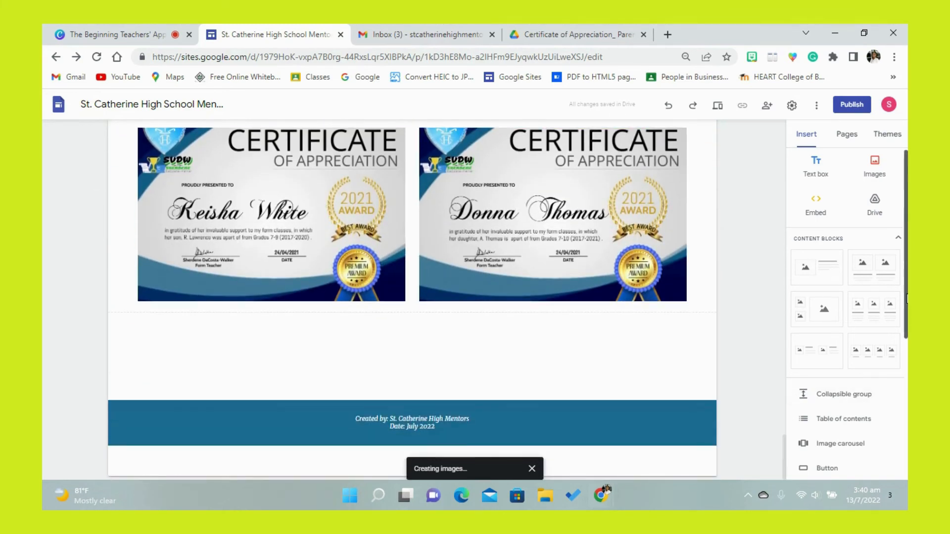
{"action": "scroll", "coordinate": [902, 366], "scroll_direction": "down", "scroll_amount": 3}
{"action": "left_click", "coordinate": [822, 376]}
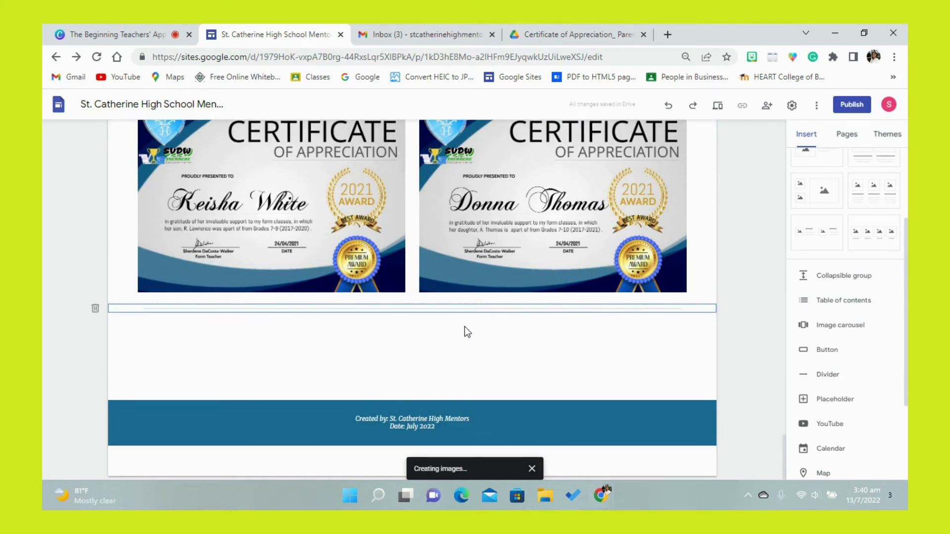
- Add a text box below the divider with the title "Parents Consultation Day (March 1, 2022)"
{"action": "scroll", "coordinate": [846, 312], "scroll_direction": "up", "scroll_amount": 3}
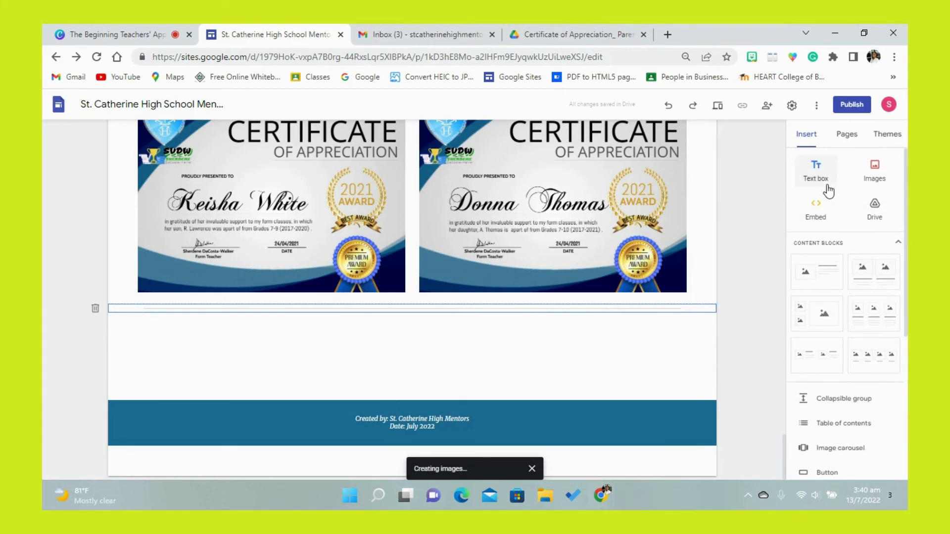
{"action": "left_click", "coordinate": [830, 186]}
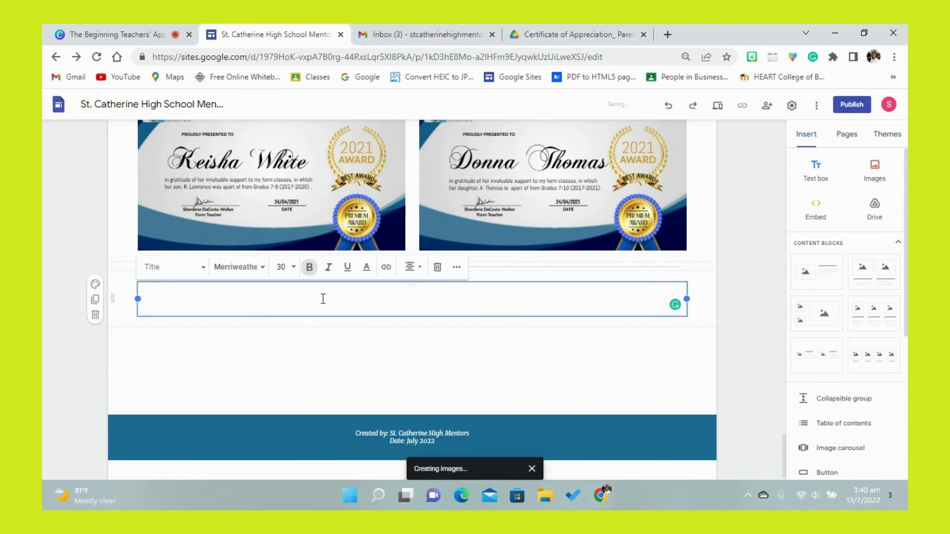
{"action": "type", "text": "Parent"}
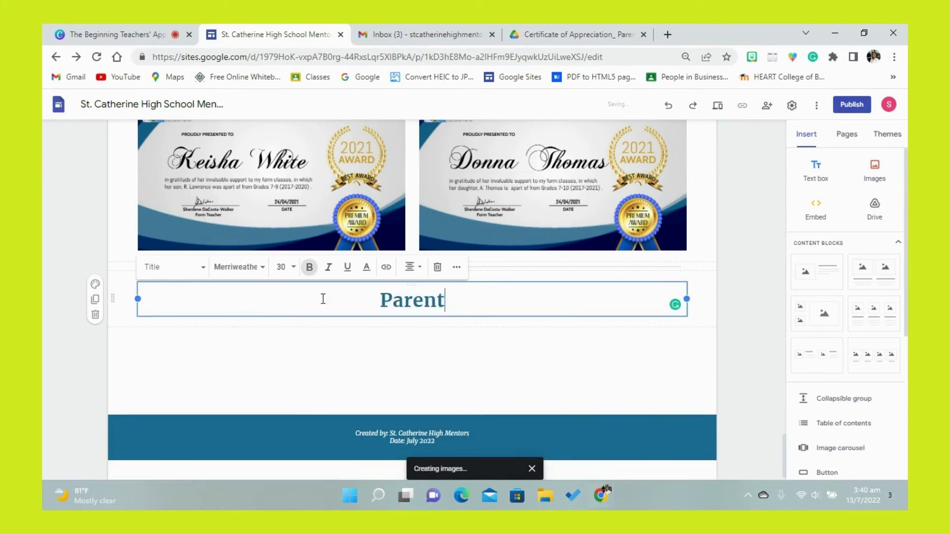
{"action": "type", "text": "s D"}
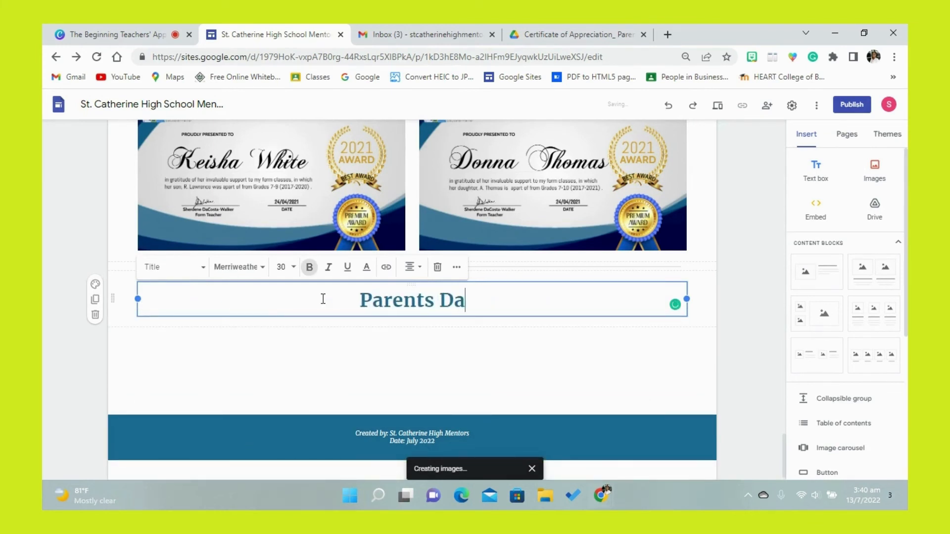
{"action": "key", "text": "BackSpace"}
{"action": "type", "text": "Cons"}
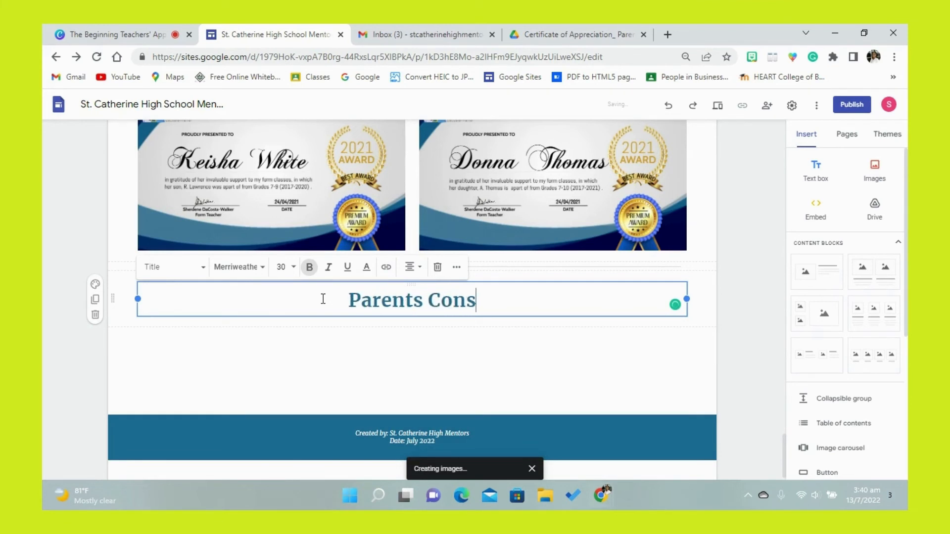
{"action": "type", "text": "ulta"}
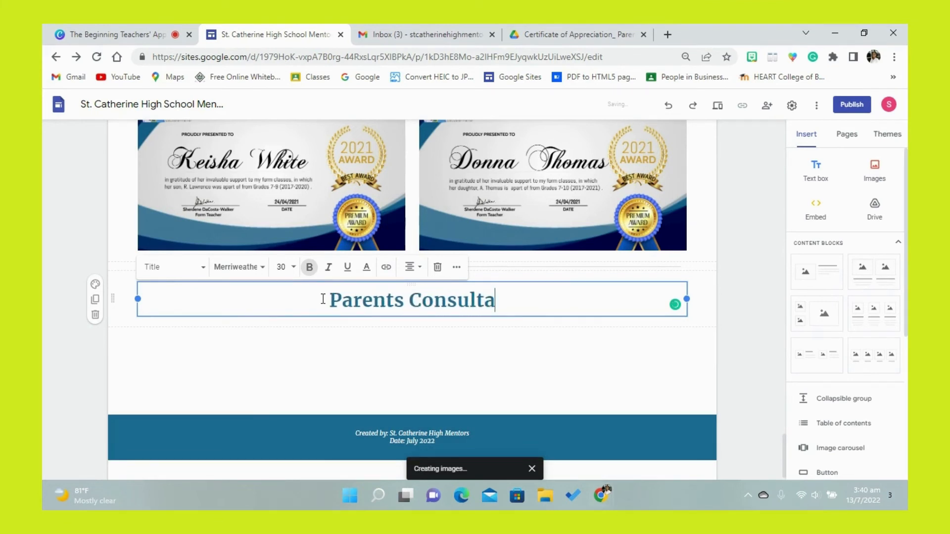
{"action": "type", "text": "tion Day"}
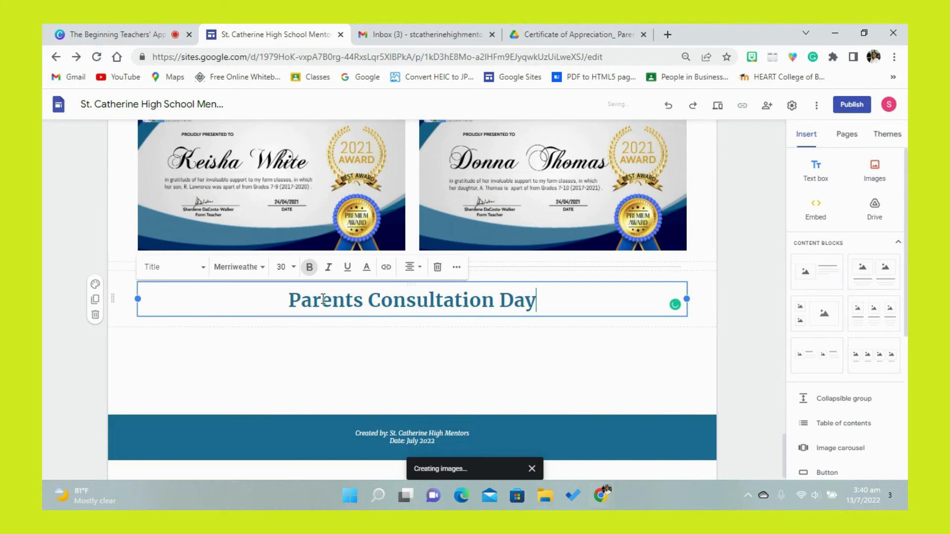
{"action": "type", "text": " (Ma"}
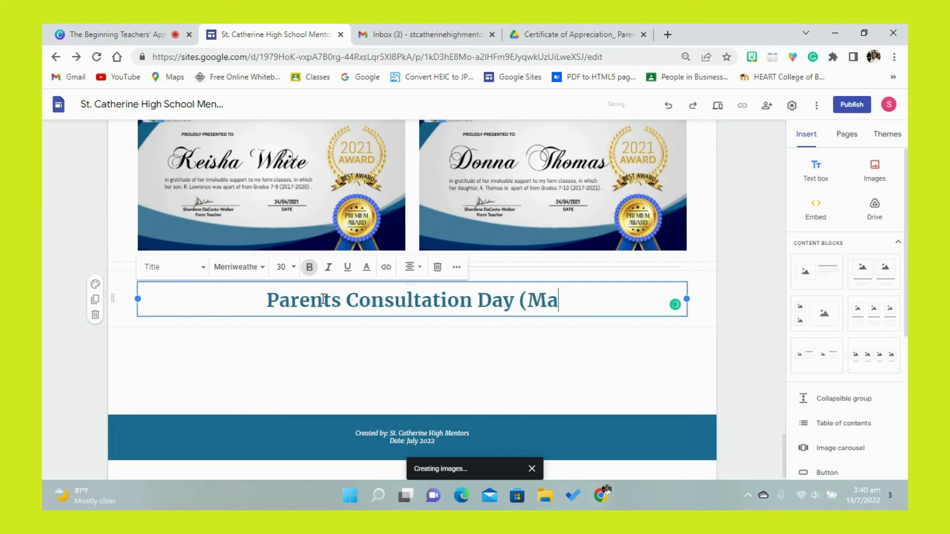
{"action": "type", "text": "rch "}
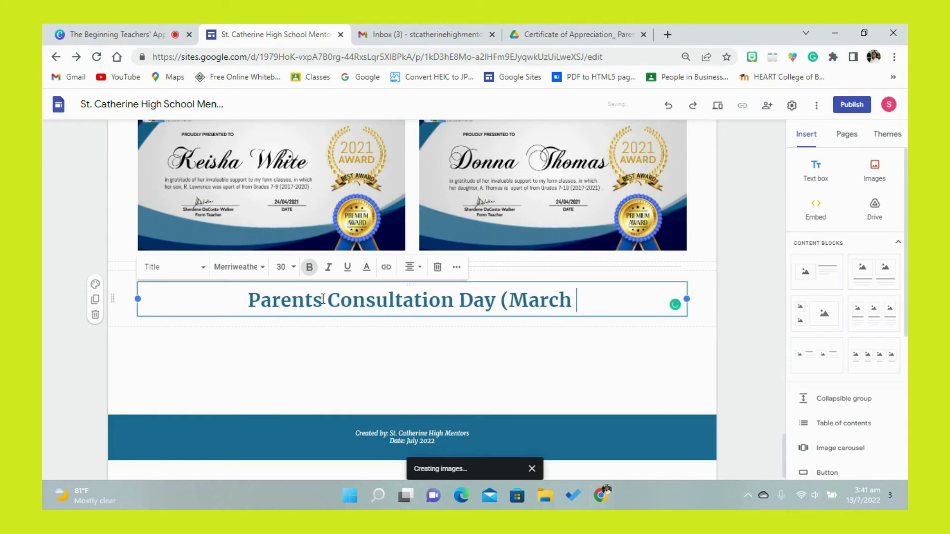
{"action": "type", "text": "1, 2022"}
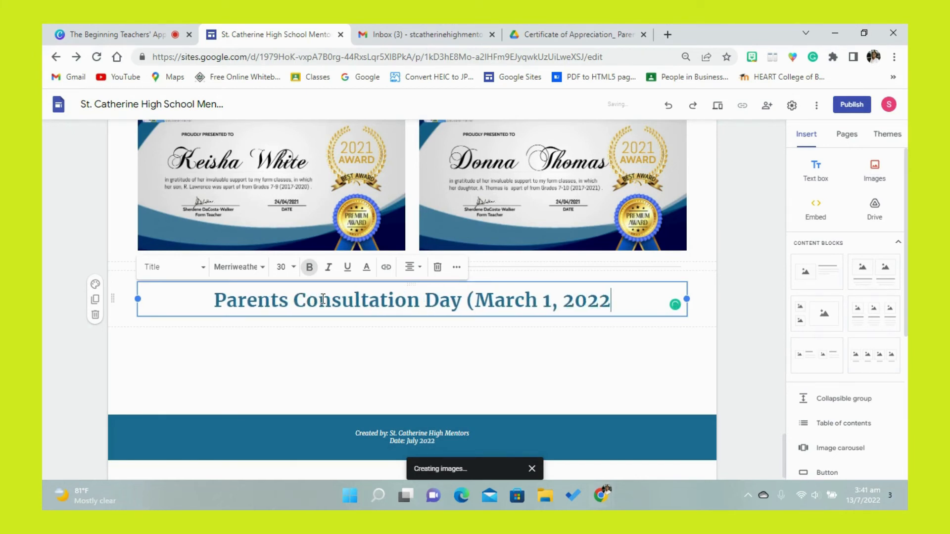
{"action": "type", "text": ")"}
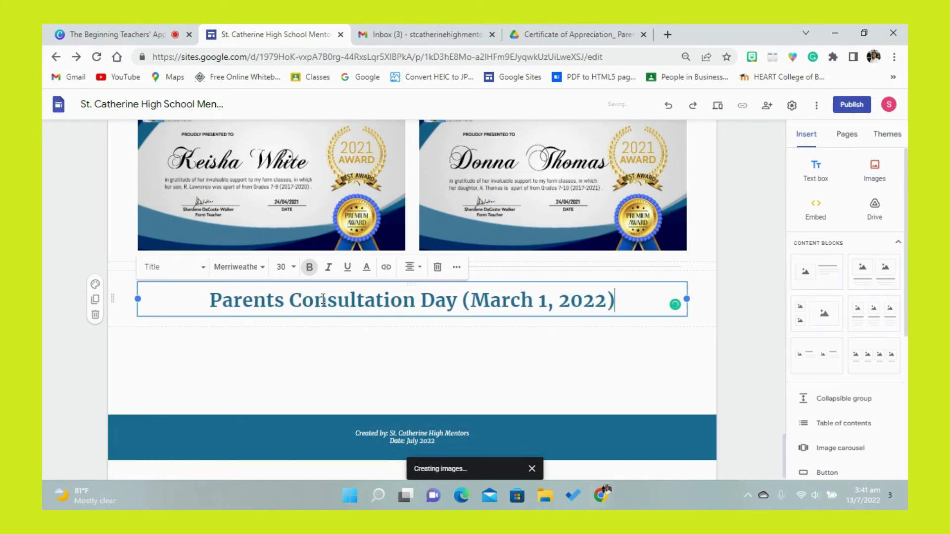
{"action": "left_click", "coordinate": [320, 342]}
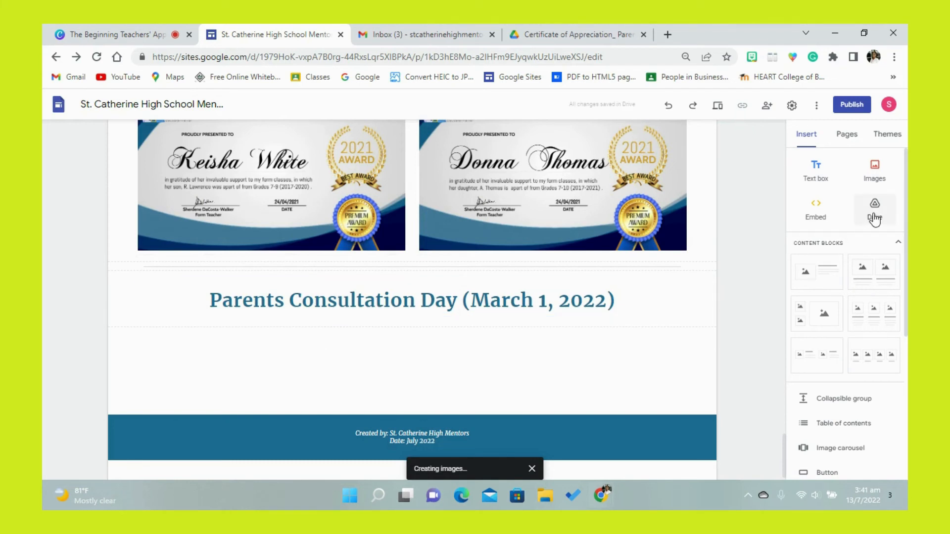
- Insert the recent "Register Parent" image from Google Drive below the Parents Consultation Day title
{"action": "left_click", "coordinate": [875, 173]}
{"action": "left_click", "coordinate": [880, 223]}
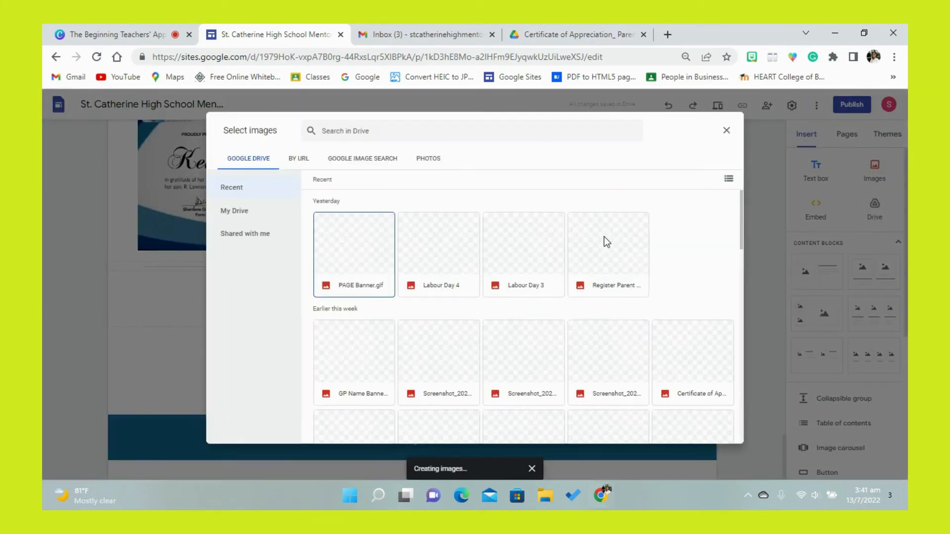
{"action": "left_click", "coordinate": [636, 265]}
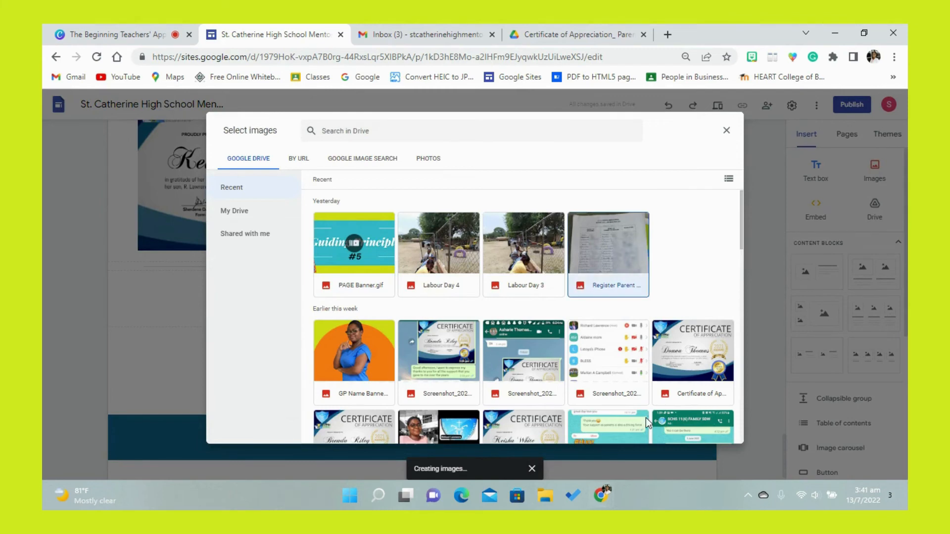
{"action": "left_click", "coordinate": [721, 433]}
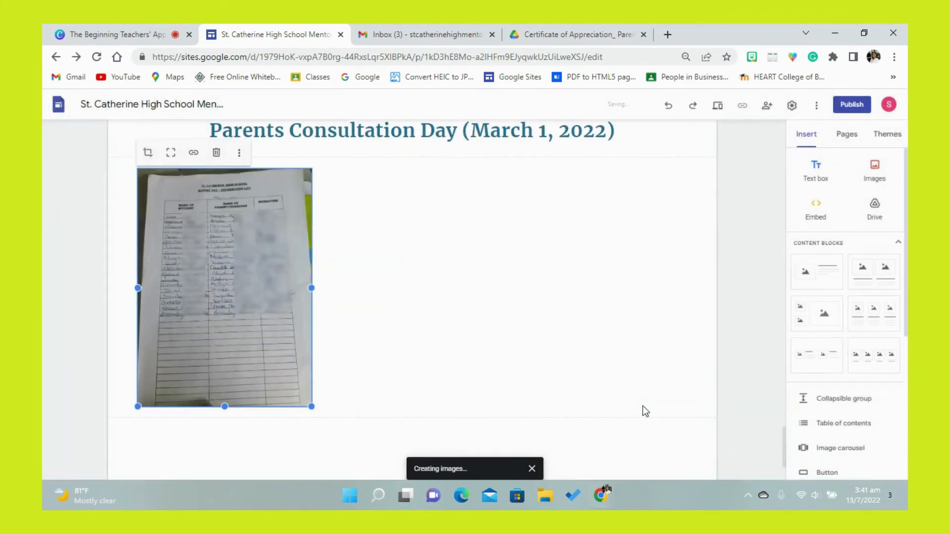
- Move the register image directly under the Parents Consultation Day title so both form one group
{"action": "left_click_drag", "start_coordinate": [249, 223], "coordinate": [407, 239]}
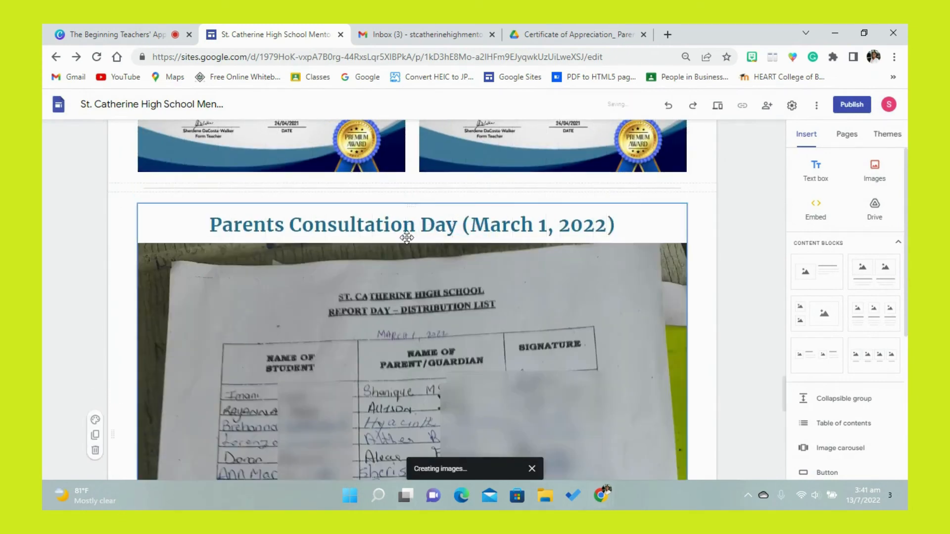
{"action": "left_click", "coordinate": [168, 223]}
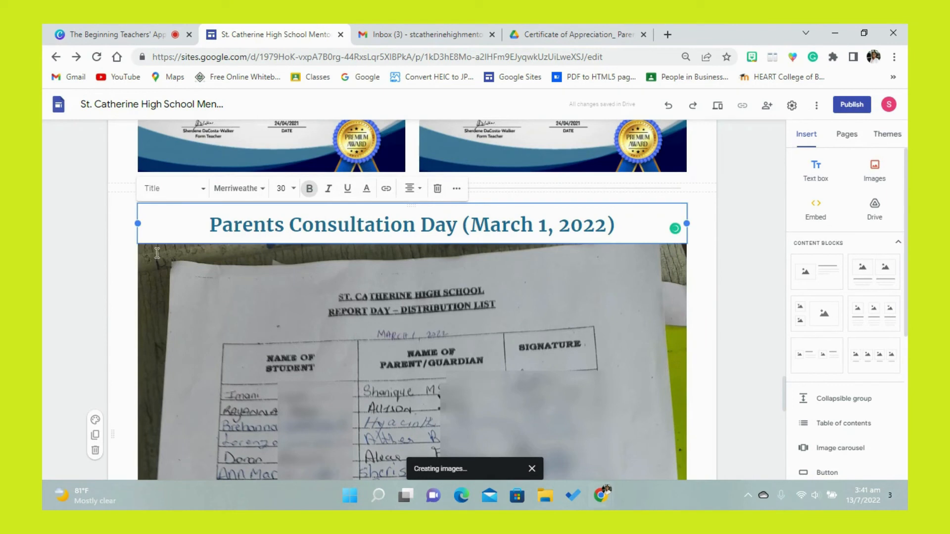
{"action": "left_click", "coordinate": [238, 319]}
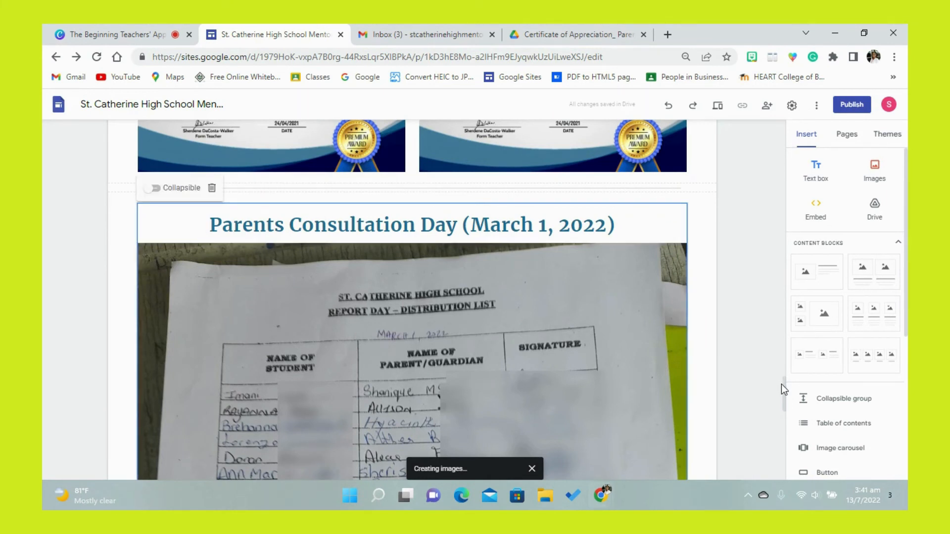
- Shrink the Parents Consultation Day title and register image group to under half the page width and centre it in its section
{"action": "left_click", "coordinate": [894, 57]}
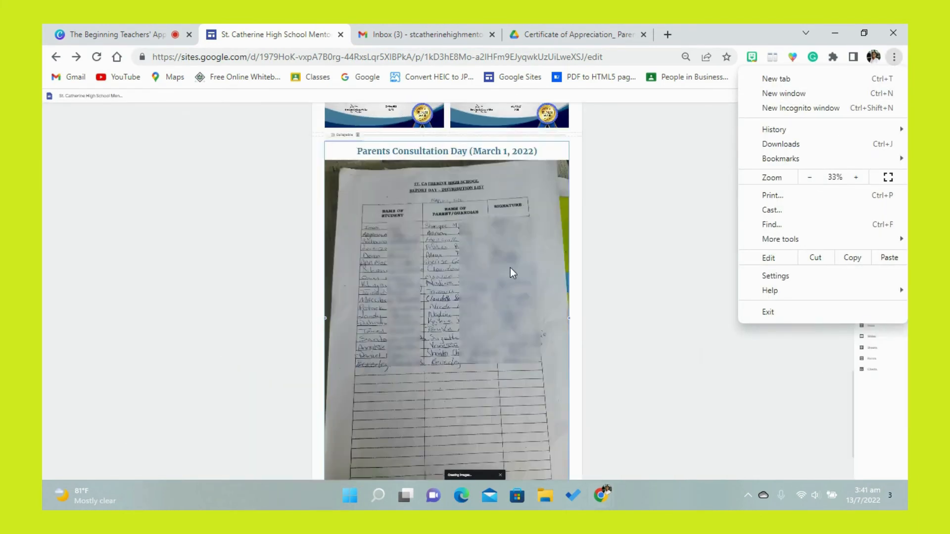
{"action": "left_click", "coordinate": [509, 268]}
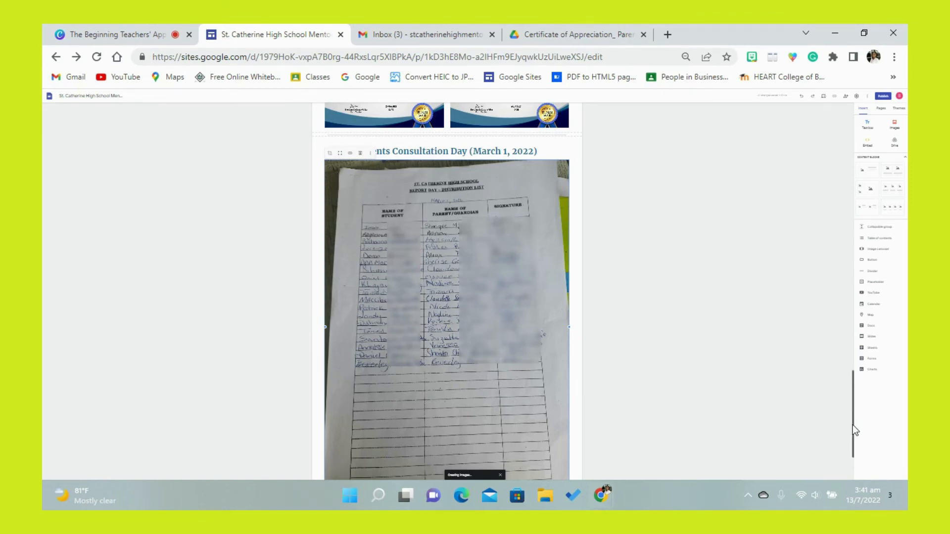
{"action": "left_click_drag", "start_coordinate": [853, 426], "coordinate": [853, 447]}
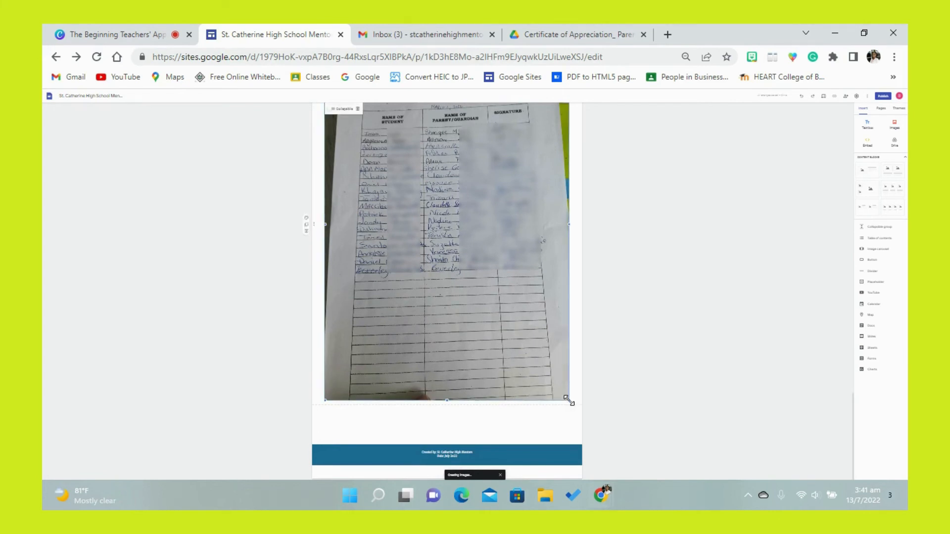
{"action": "left_click_drag", "start_coordinate": [568, 401], "coordinate": [479, 300]}
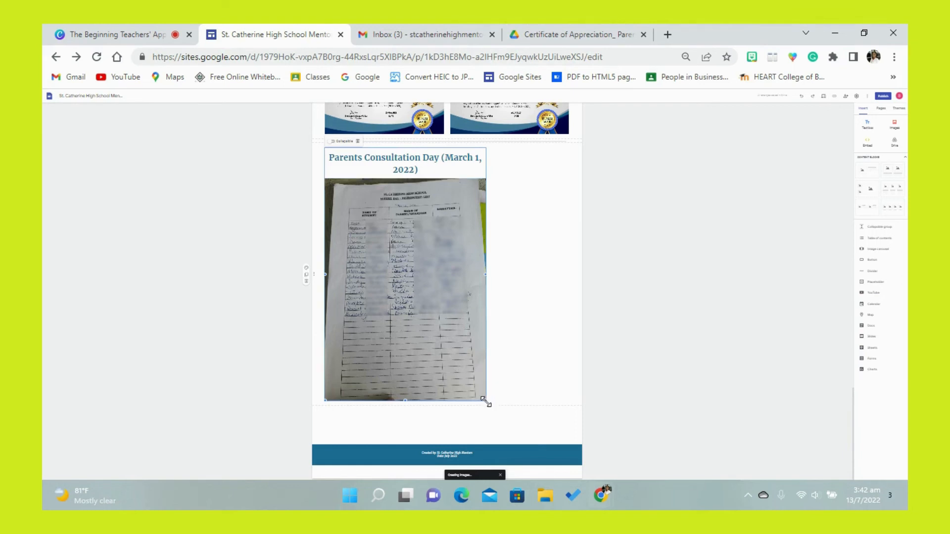
{"action": "left_click_drag", "start_coordinate": [485, 400], "coordinate": [426, 349]}
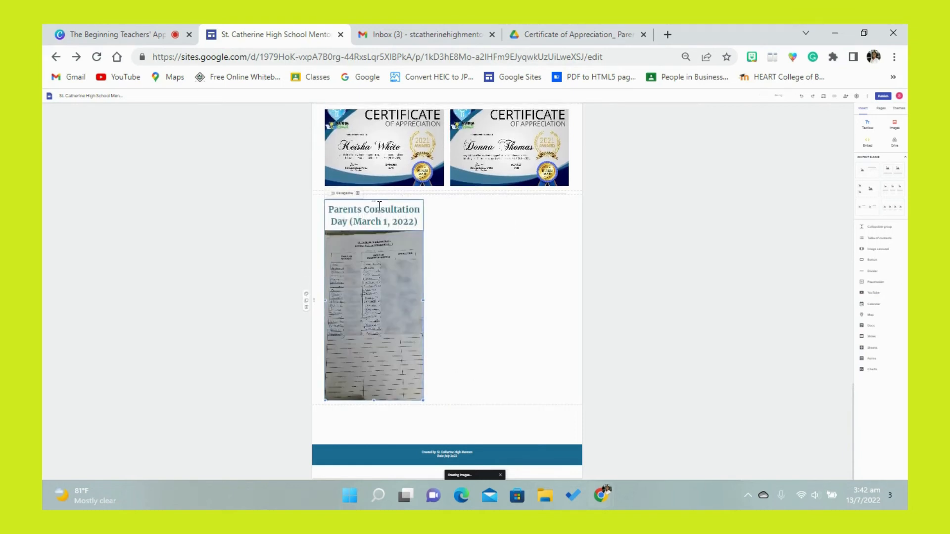
{"action": "left_click_drag", "start_coordinate": [379, 200], "coordinate": [444, 204]}
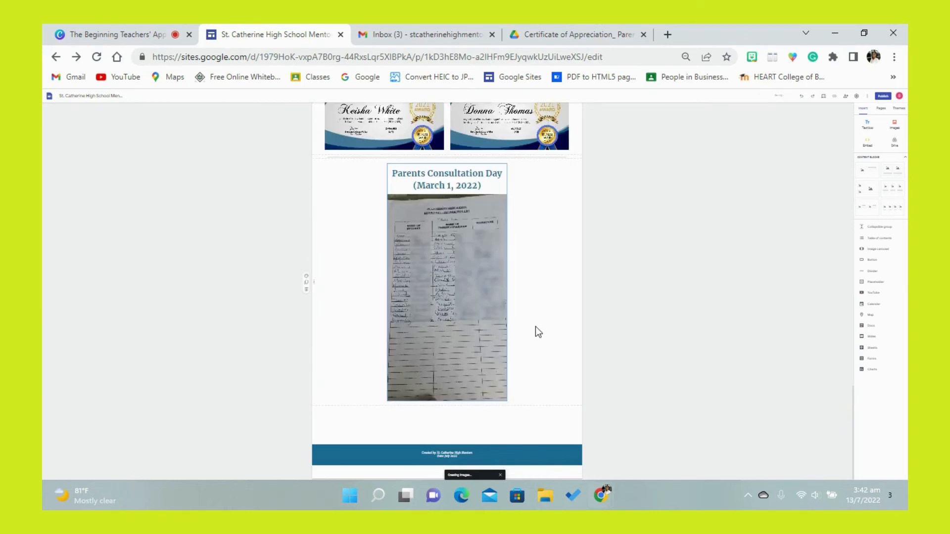
- Uncrop the register image in the Parents Consultation Day group
{"action": "left_click", "coordinate": [485, 319]}
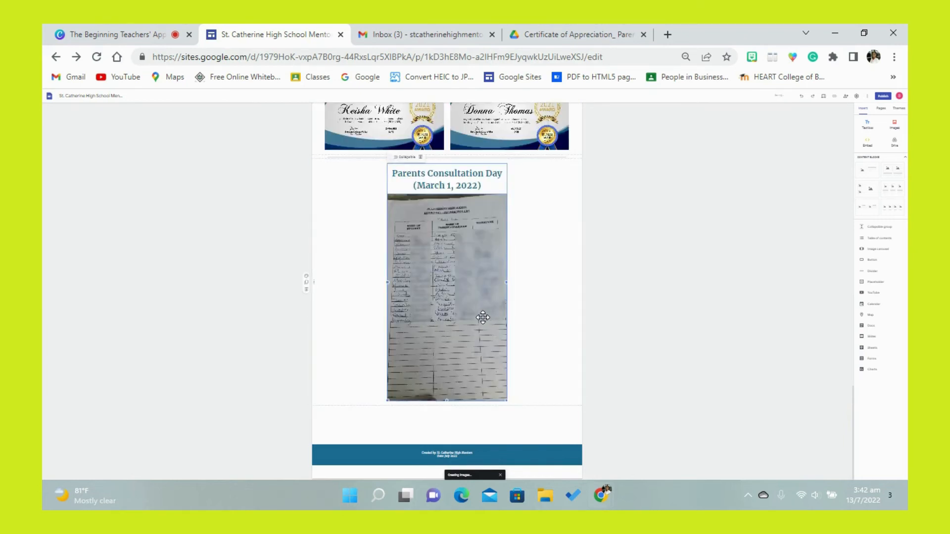
{"action": "left_click", "coordinate": [417, 250]}
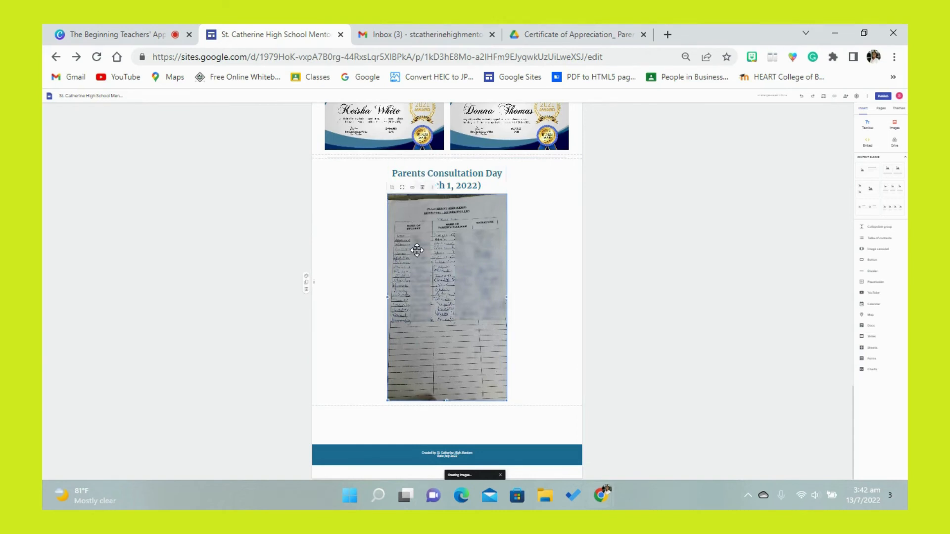
{"action": "left_click", "coordinate": [402, 188]}
{"action": "left_click", "coordinate": [522, 347]}
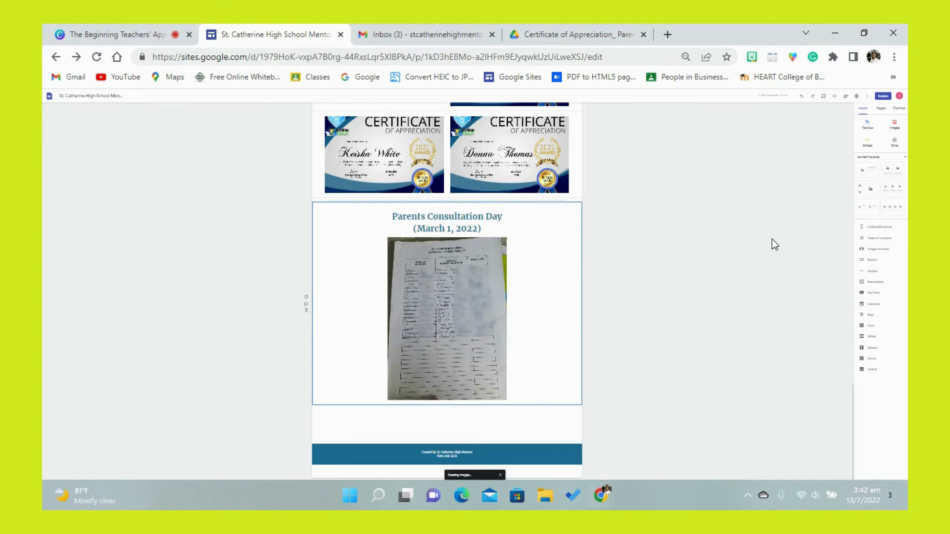
- Insert a divider below the Parents Consultation Day register image
{"action": "left_click", "coordinate": [894, 58]}
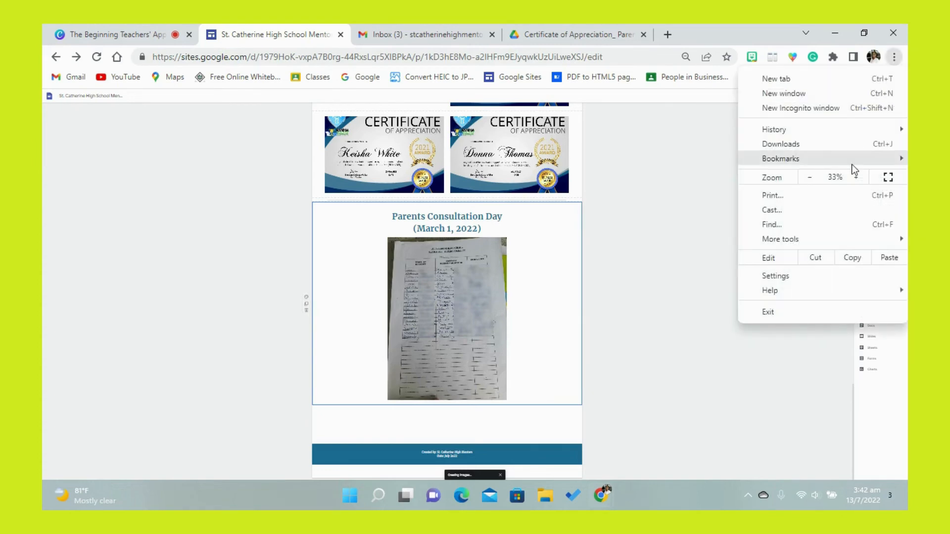
{"action": "left_click", "coordinate": [855, 178]}
{"action": "left_click", "coordinate": [856, 178]}
{"action": "left_click", "coordinate": [856, 178]}
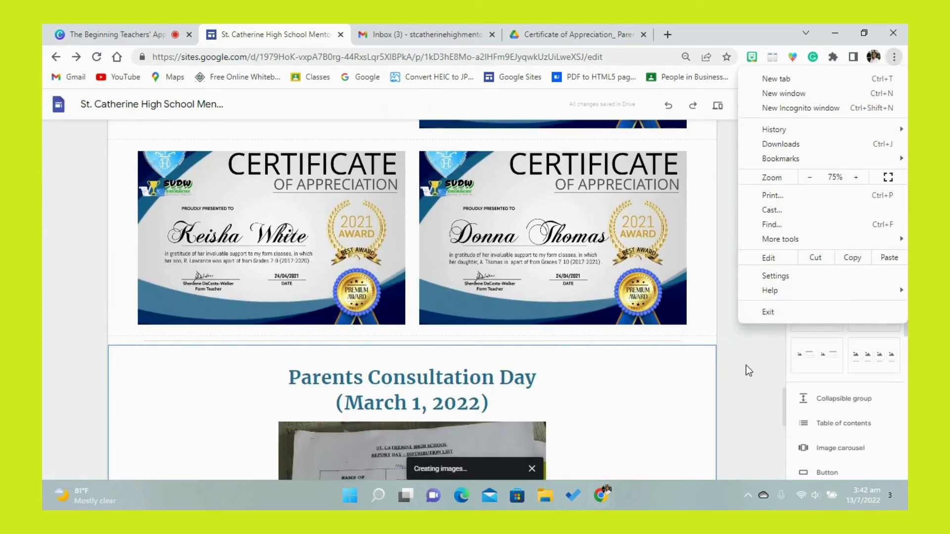
{"action": "left_click", "coordinate": [746, 366]}
{"action": "left_click_drag", "start_coordinate": [787, 406], "coordinate": [788, 464]}
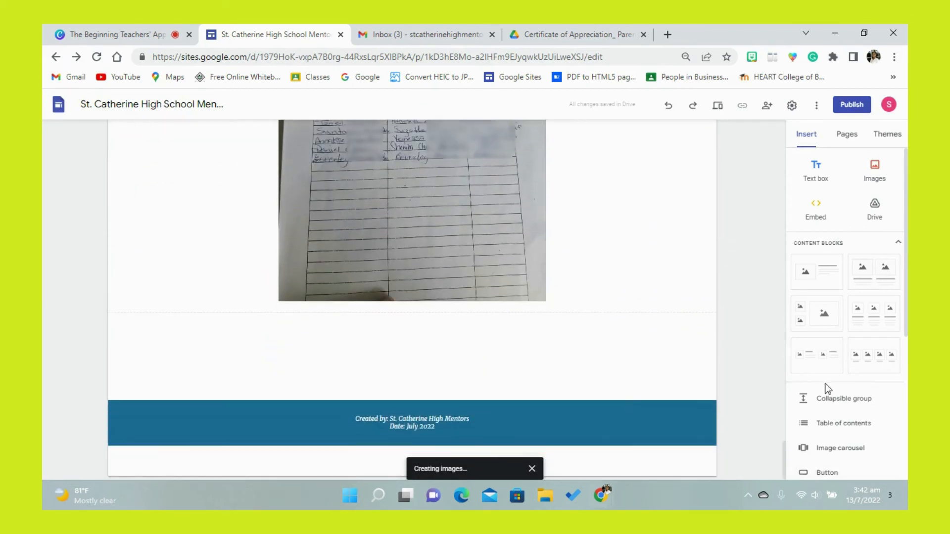
{"action": "scroll", "coordinate": [836, 392], "scroll_direction": "down", "scroll_amount": 3}
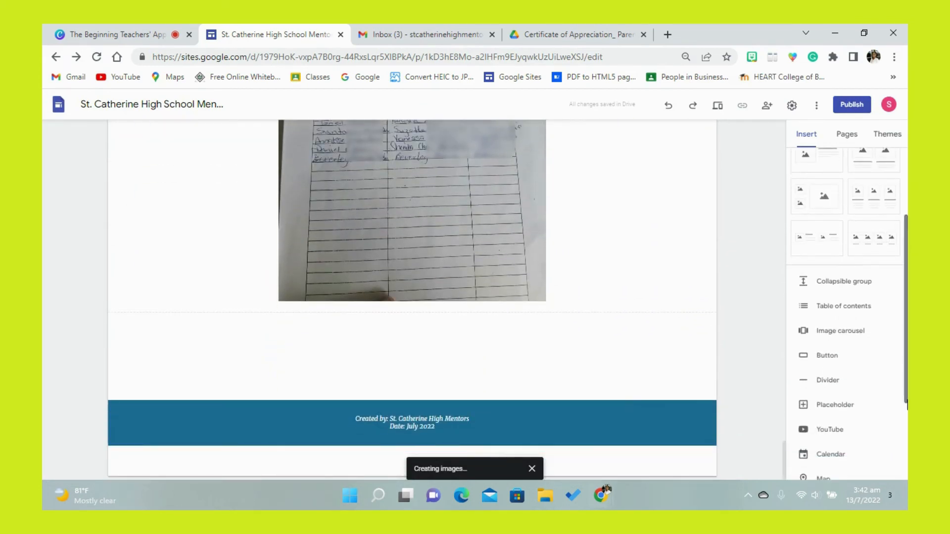
{"action": "left_click", "coordinate": [841, 382]}
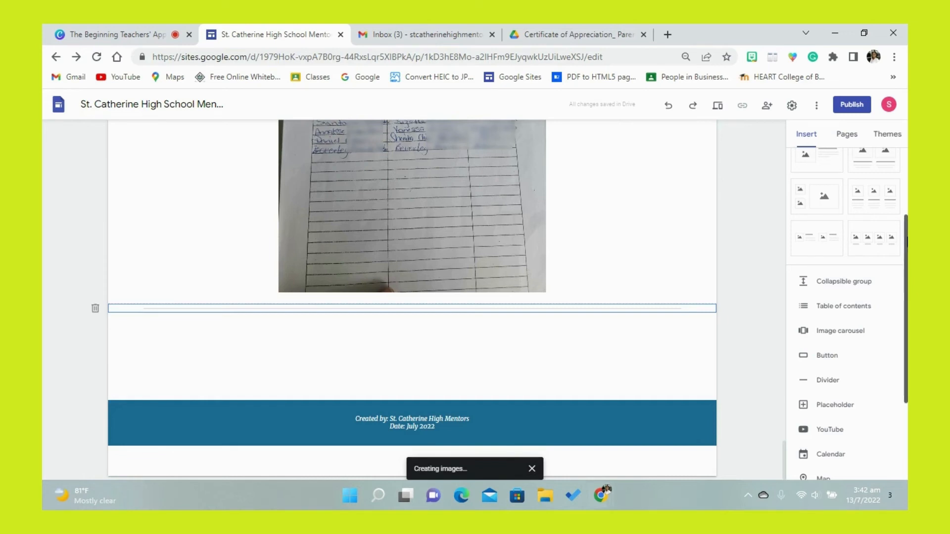
- Add a text box below the new divider reading "Presentation for Parents (Parents' Appreciation Day 2021)"
{"action": "scroll", "coordinate": [907, 243], "scroll_direction": "up", "scroll_amount": 3}
{"action": "left_click", "coordinate": [826, 179]}
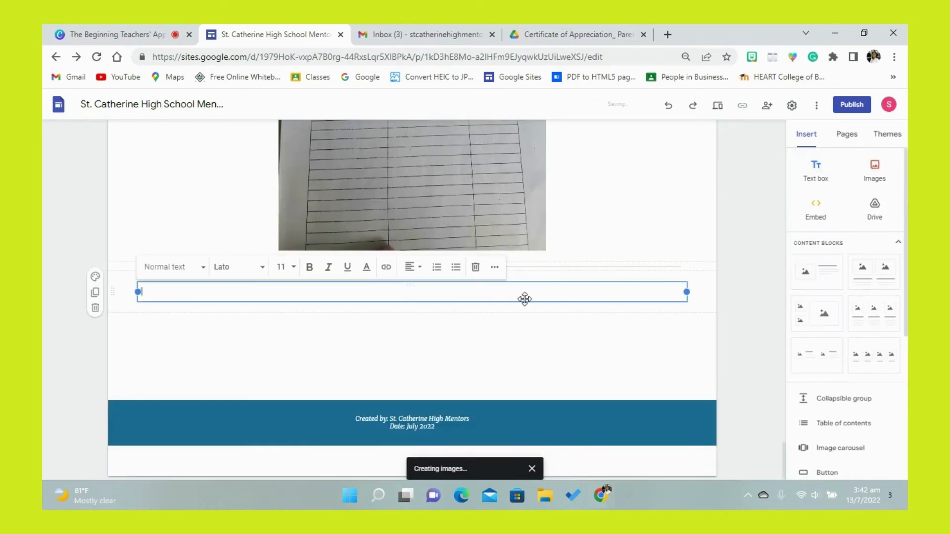
{"action": "type", "text": "Presentation for Parents (Parents' Appreciation Day 2021)"}
{"action": "left_click", "coordinate": [329, 341]}
{"action": "left_click", "coordinate": [298, 292]}
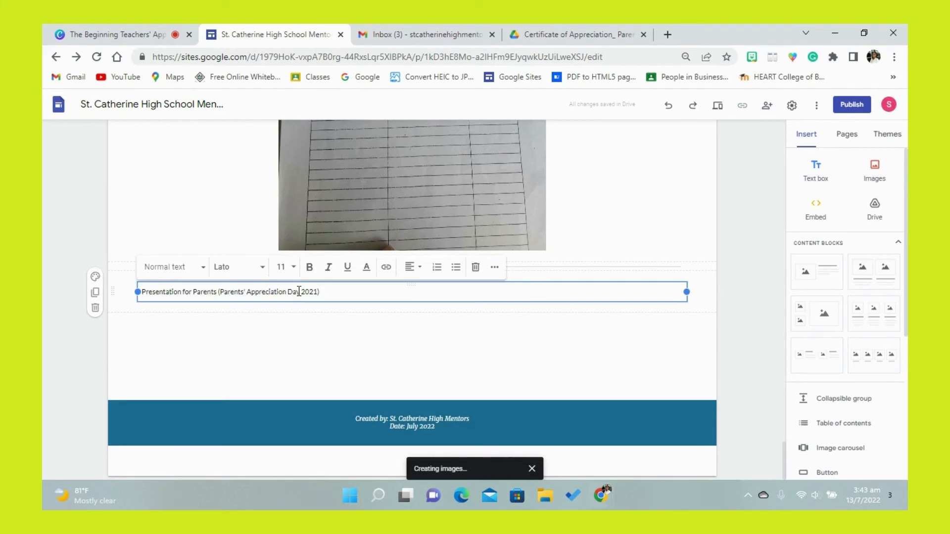
- Format the "Presentation for Parents" text as a Title in Merriweather Bold
{"action": "left_click_drag", "start_coordinate": [332, 293], "coordinate": [143, 293]}
{"action": "left_click", "coordinate": [201, 267]}
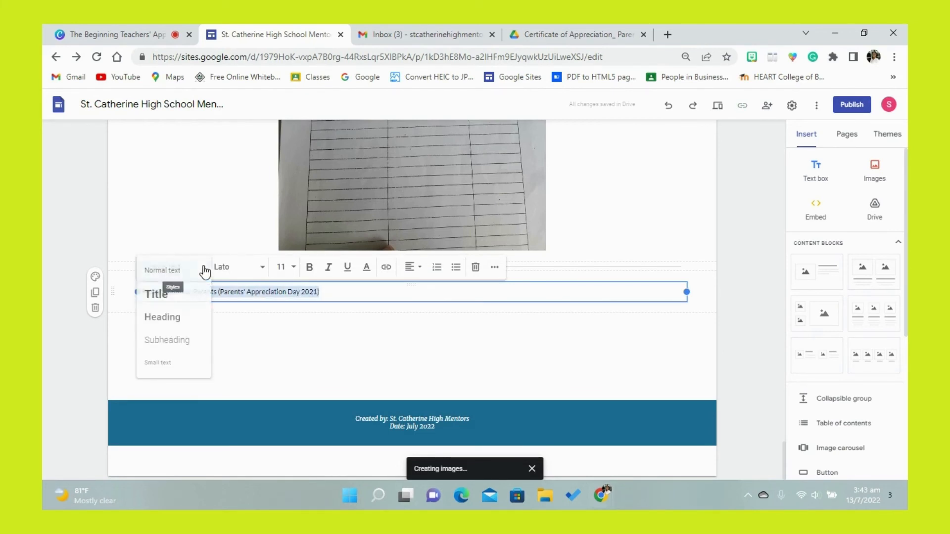
{"action": "left_click", "coordinate": [183, 297]}
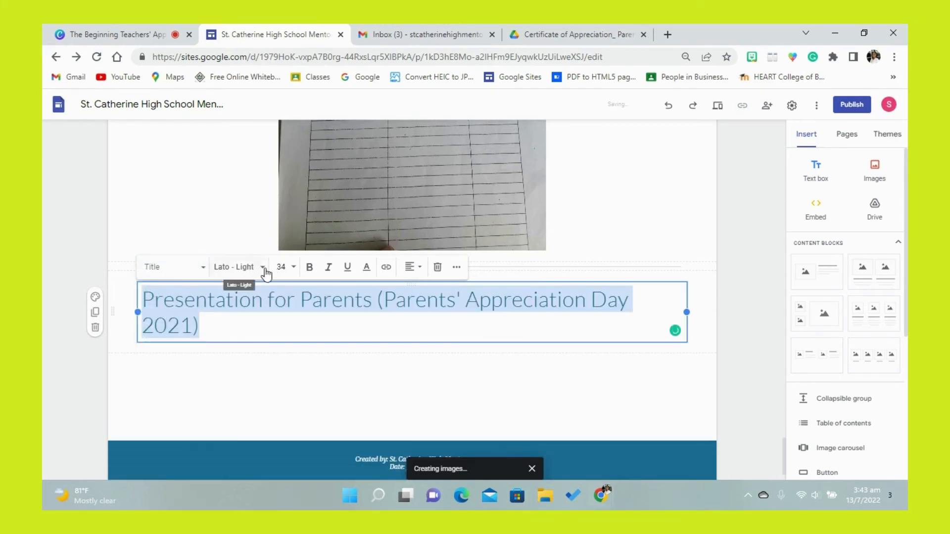
{"action": "left_click", "coordinate": [263, 268]}
{"action": "left_click_drag", "start_coordinate": [331, 339], "coordinate": [332, 416]}
{"action": "mouse_move", "coordinate": [317, 379]}
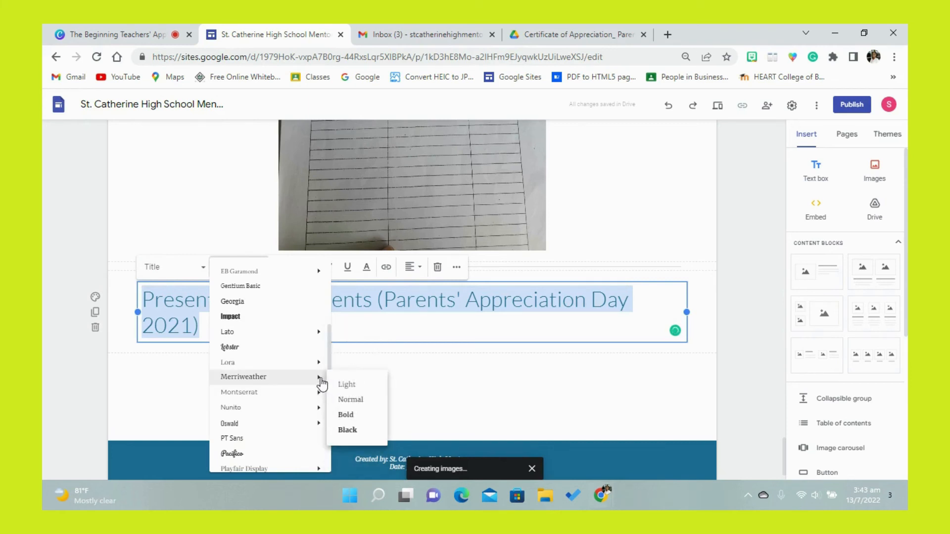
{"action": "left_click", "coordinate": [338, 419]}
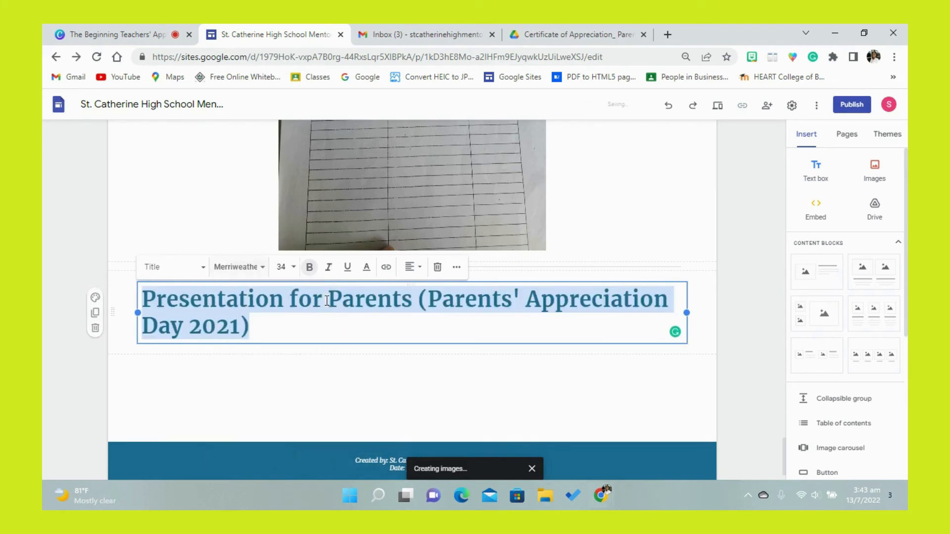
- Set the "Presentation for Parents" title to font size 30 and centre it
{"action": "left_click", "coordinate": [292, 268]}
{"action": "left_click_drag", "start_coordinate": [296, 316], "coordinate": [299, 388]}
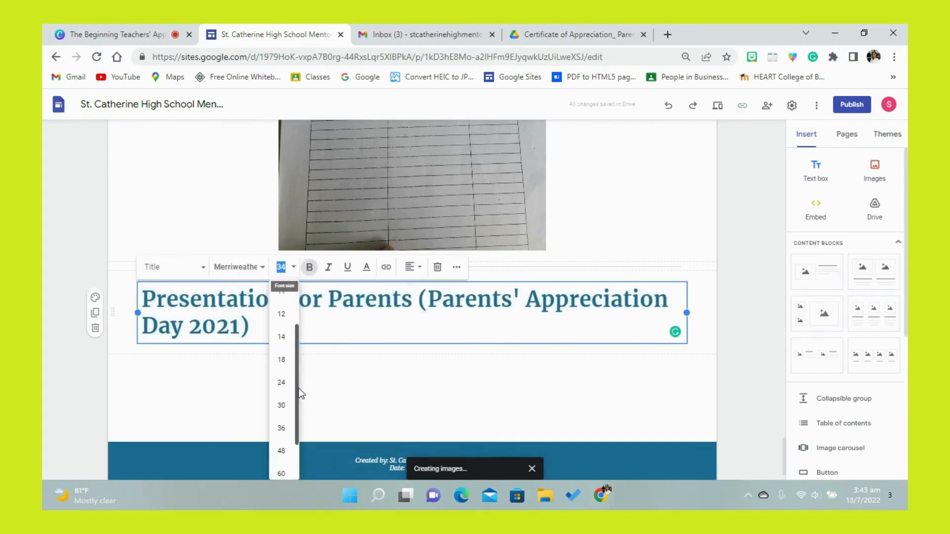
{"action": "left_click", "coordinate": [282, 387]}
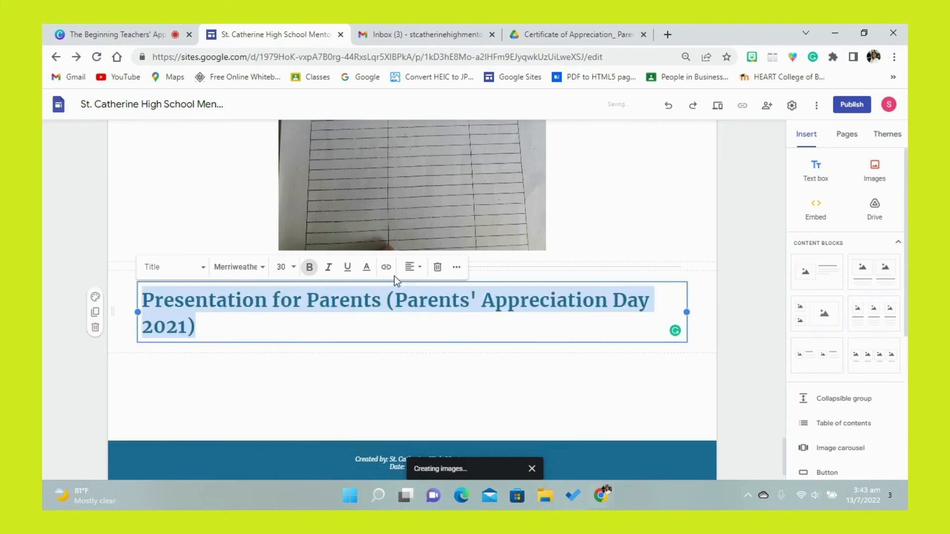
{"action": "left_click", "coordinate": [411, 267]}
{"action": "left_click", "coordinate": [411, 296]}
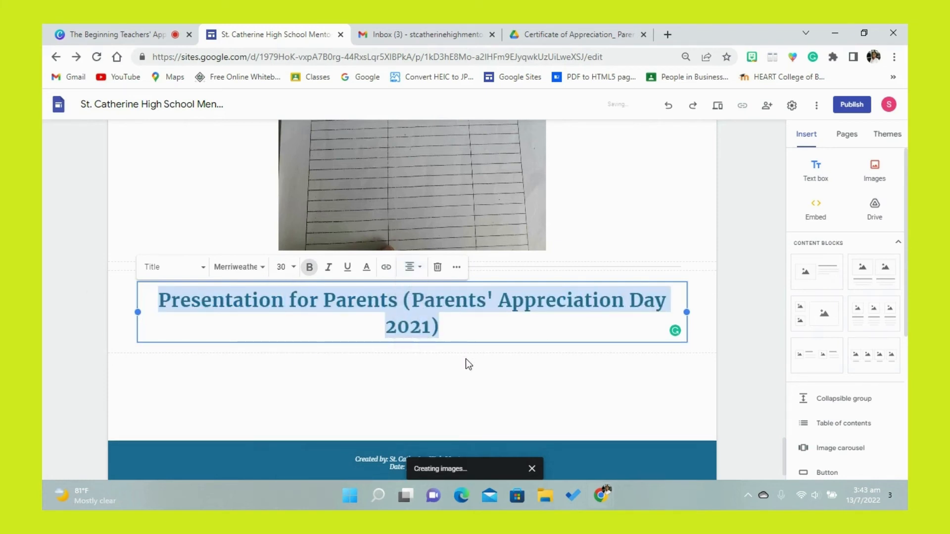
{"action": "left_click", "coordinate": [466, 362]}
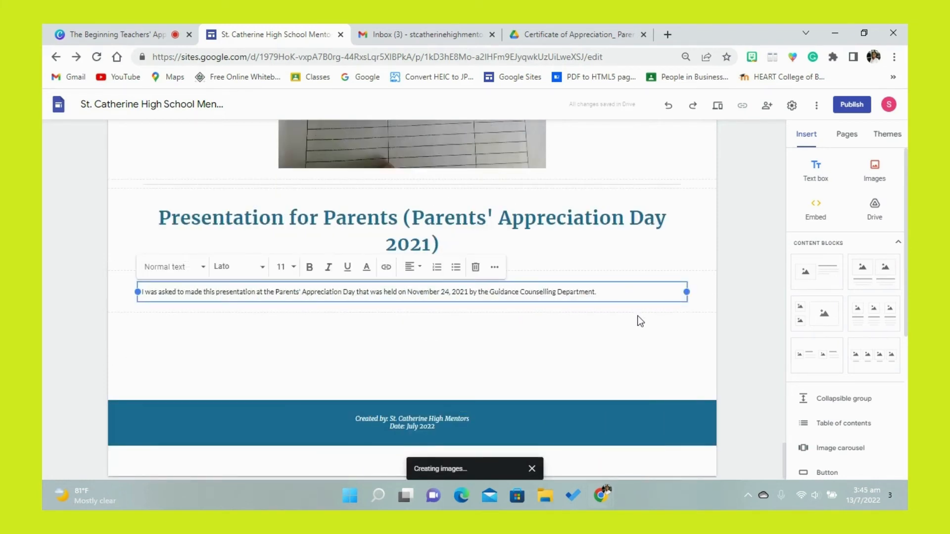
- Insert Netiquette.pptx from the GP #5 folder in Google Drive below the sentence about the Parents' Appreciation Day presentation
{"action": "left_click", "coordinate": [640, 320]}
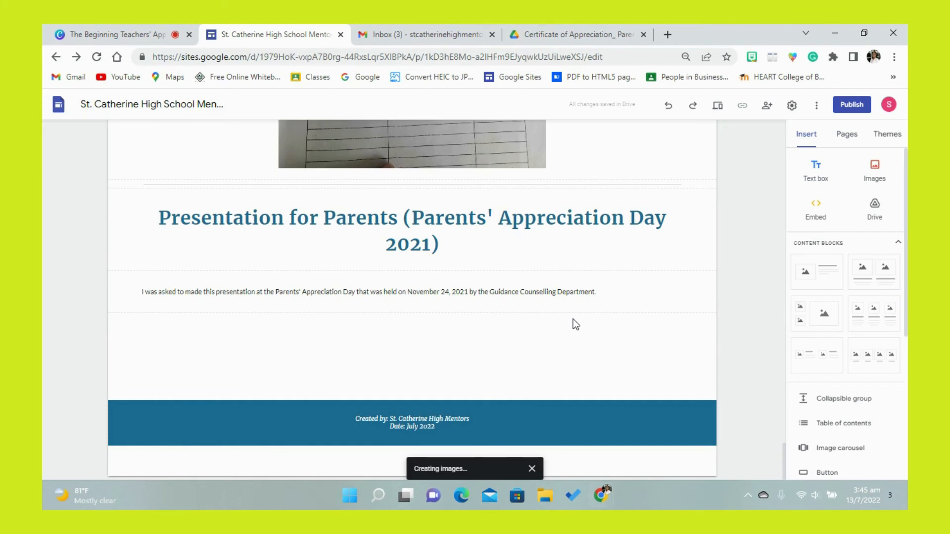
{"action": "left_click", "coordinate": [875, 211]}
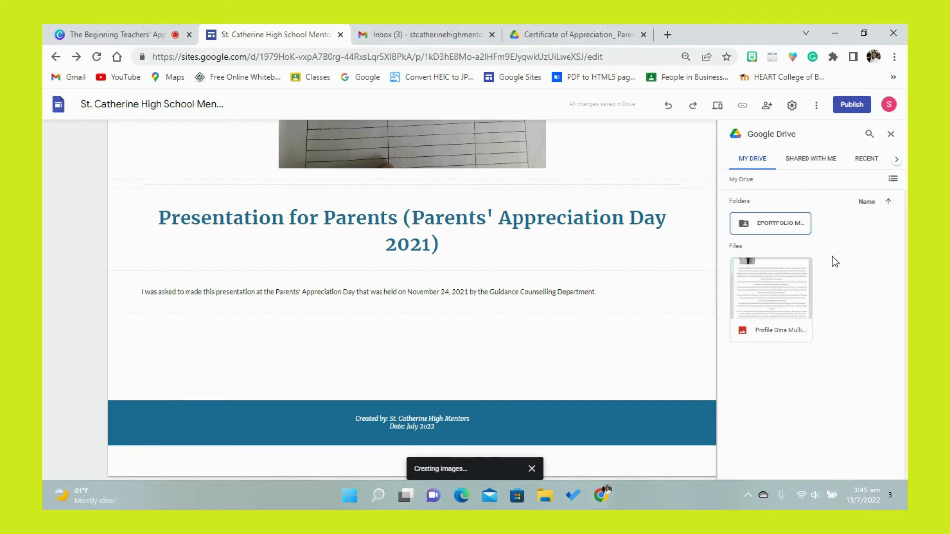
{"action": "double_click", "coordinate": [784, 220]}
{"action": "double_click", "coordinate": [797, 278]}
{"action": "left_click_drag", "start_coordinate": [907, 252], "coordinate": [907, 396]}
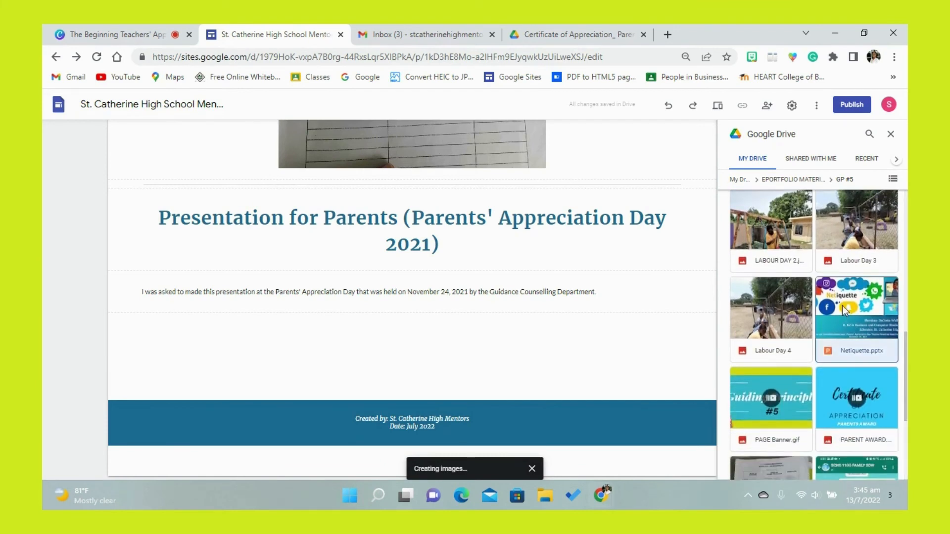
{"action": "left_click", "coordinate": [842, 306]}
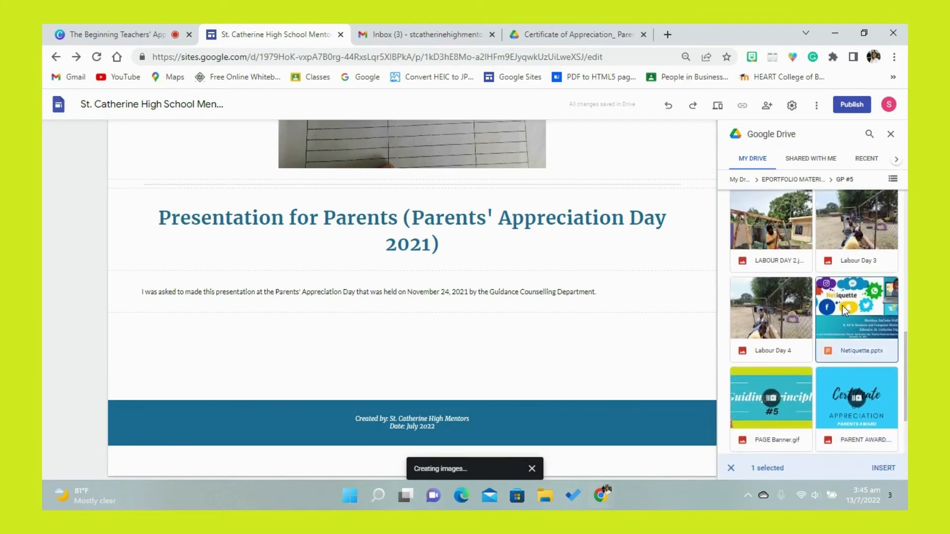
{"action": "left_click", "coordinate": [884, 468]}
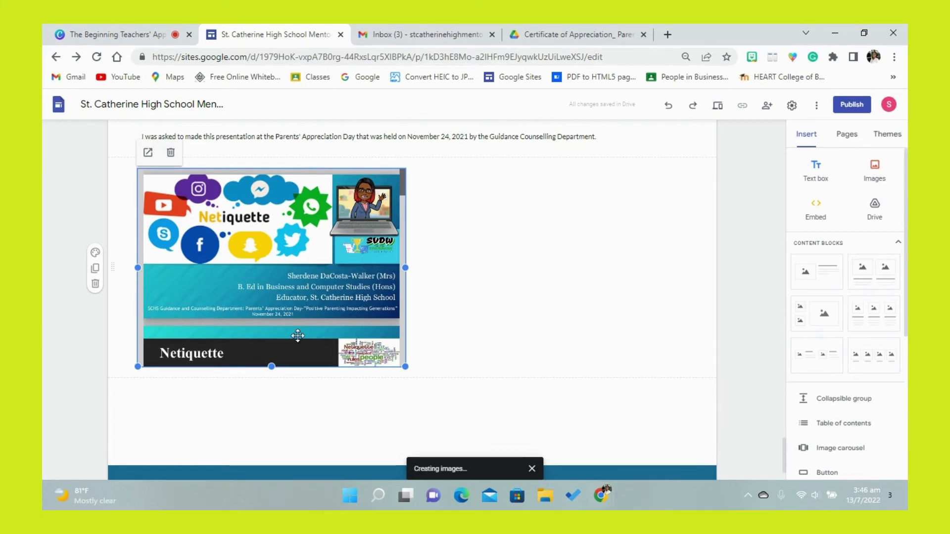
- Shorten the embedded Netiquette presentation to one slide's height and move it directly under the introductory sentence so both form one group
{"action": "left_click_drag", "start_coordinate": [272, 367], "coordinate": [276, 318]}
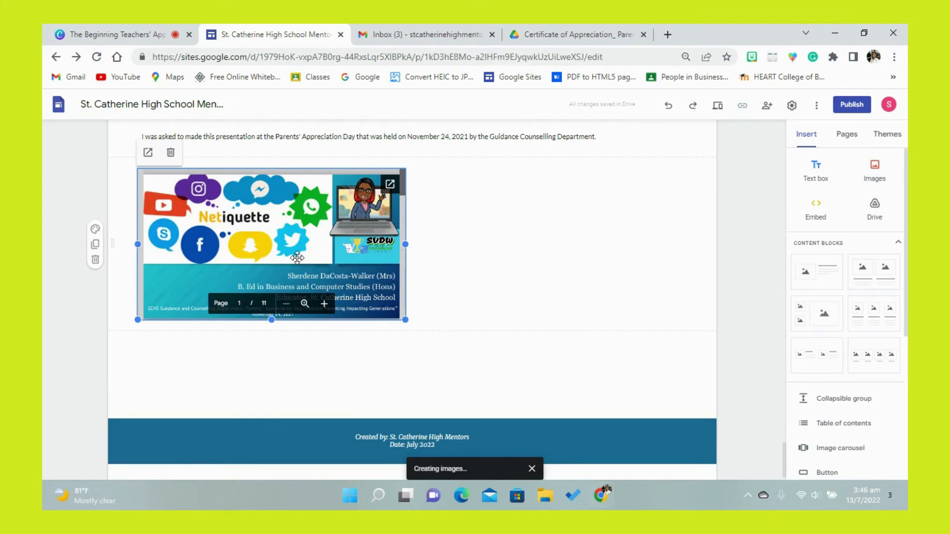
{"action": "left_click_drag", "start_coordinate": [297, 258], "coordinate": [345, 419]}
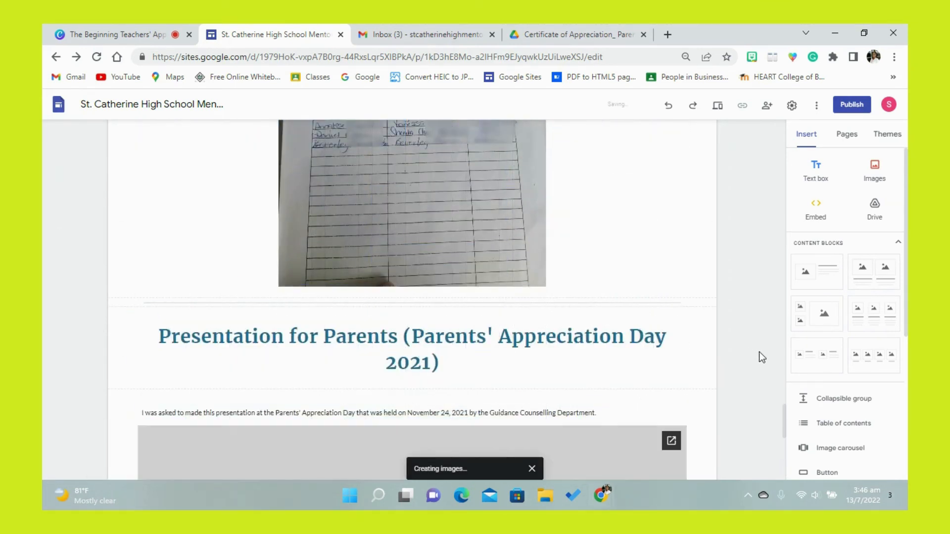
{"action": "scroll", "coordinate": [783, 433], "scroll_direction": "down", "scroll_amount": 3}
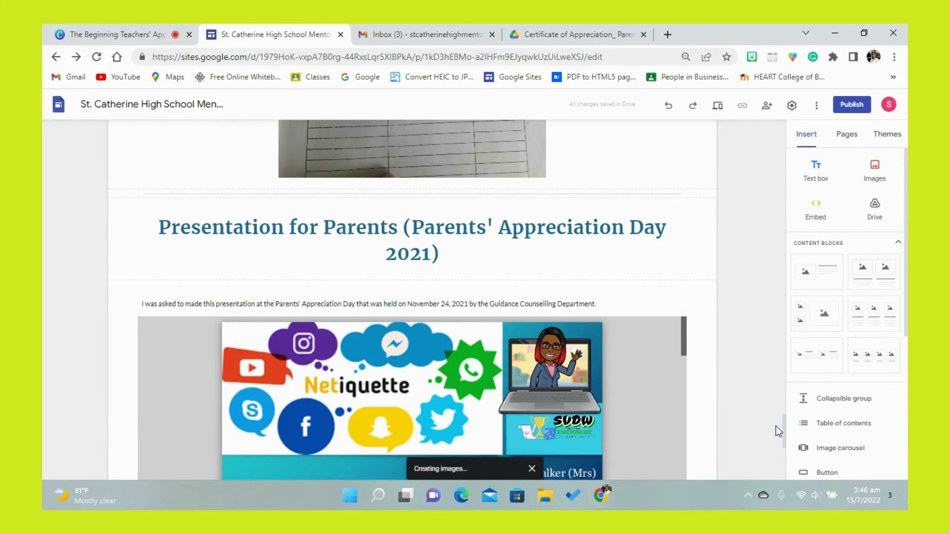
- Preview the Guiding Principle #5 page and review its content from the banner through the Community Involvements section
{"action": "left_click_drag", "start_coordinate": [784, 428], "coordinate": [765, 118]}
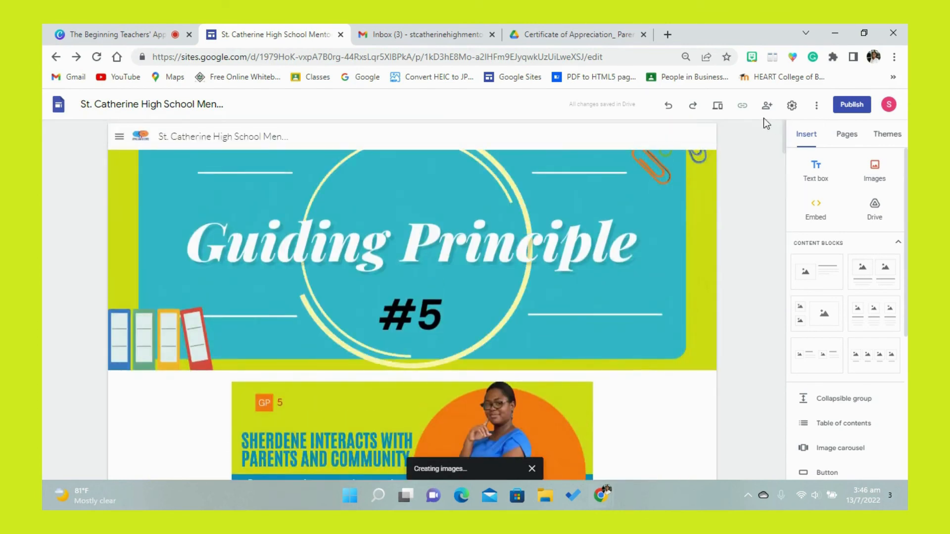
{"action": "left_click", "coordinate": [722, 108]}
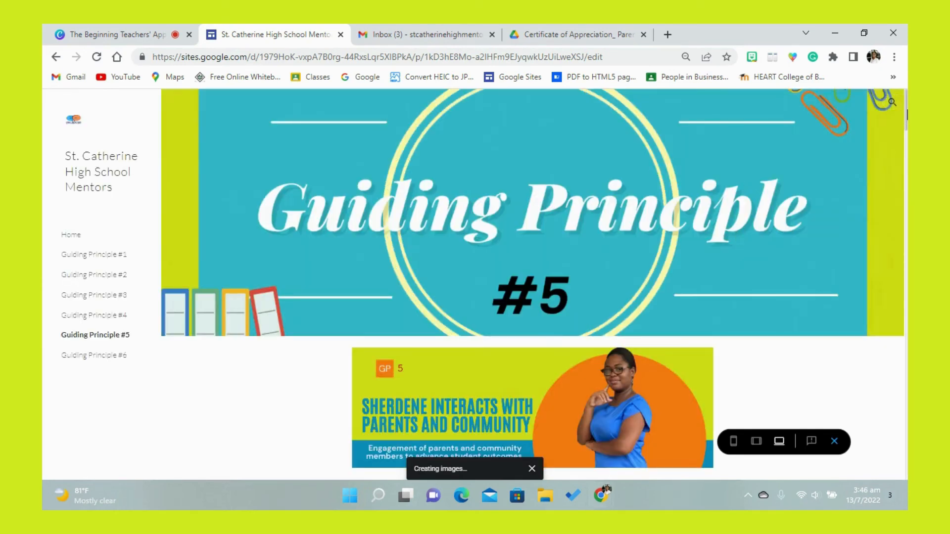
{"action": "scroll", "coordinate": [176, 460], "scroll_direction": "down", "scroll_amount": 2}
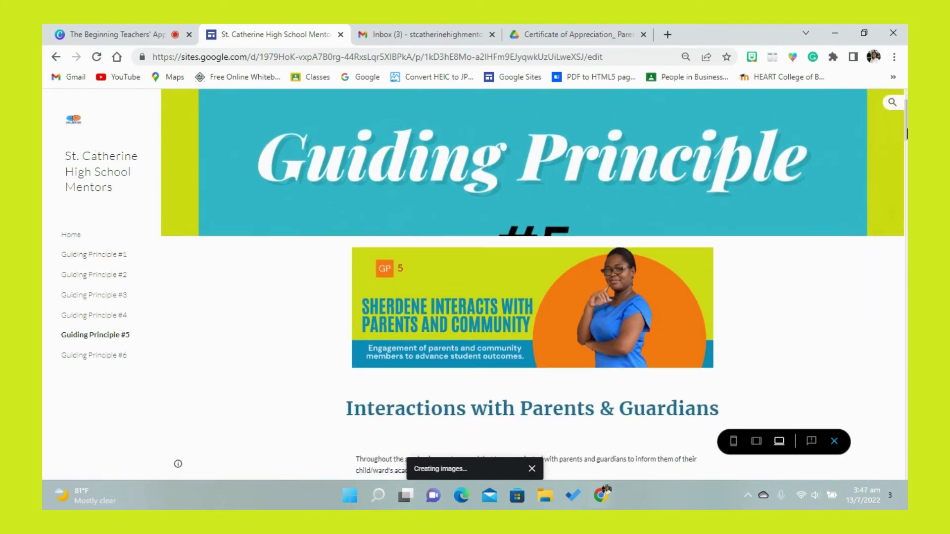
{"action": "scroll", "coordinate": [906, 134], "scroll_direction": "up", "scroll_amount": 2}
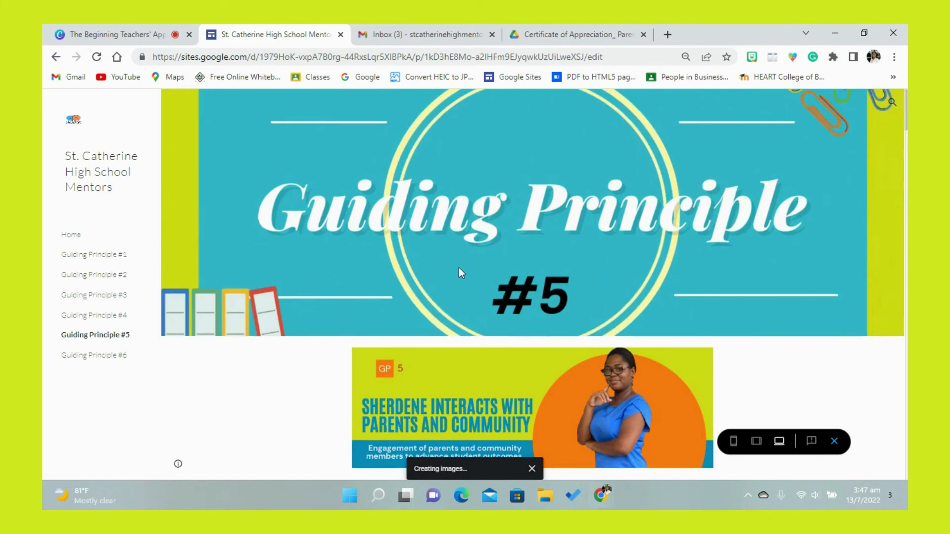
{"action": "left_click_drag", "start_coordinate": [907, 118], "coordinate": [907, 142]}
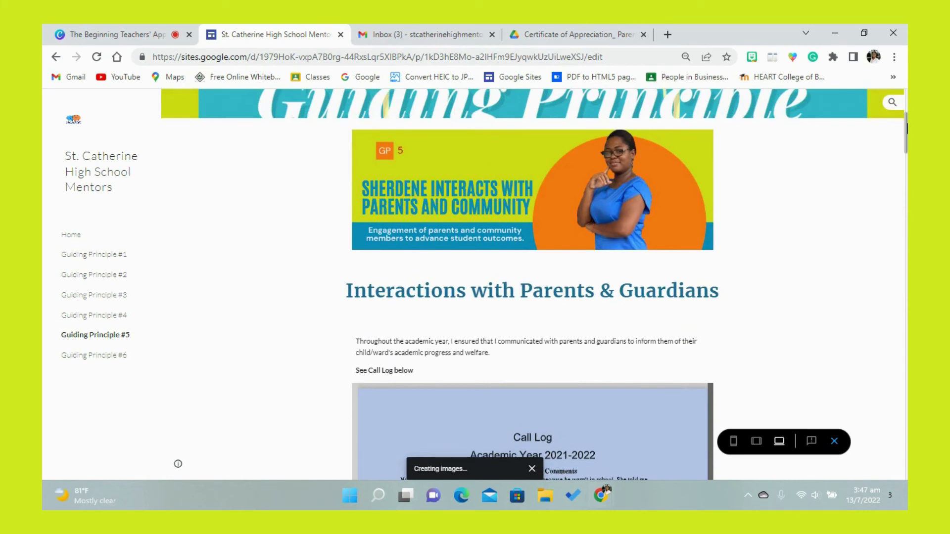
{"action": "left_click_drag", "start_coordinate": [907, 128], "coordinate": [907, 176]}
{"action": "scroll", "coordinate": [612, 306], "scroll_direction": "down", "scroll_amount": 8}
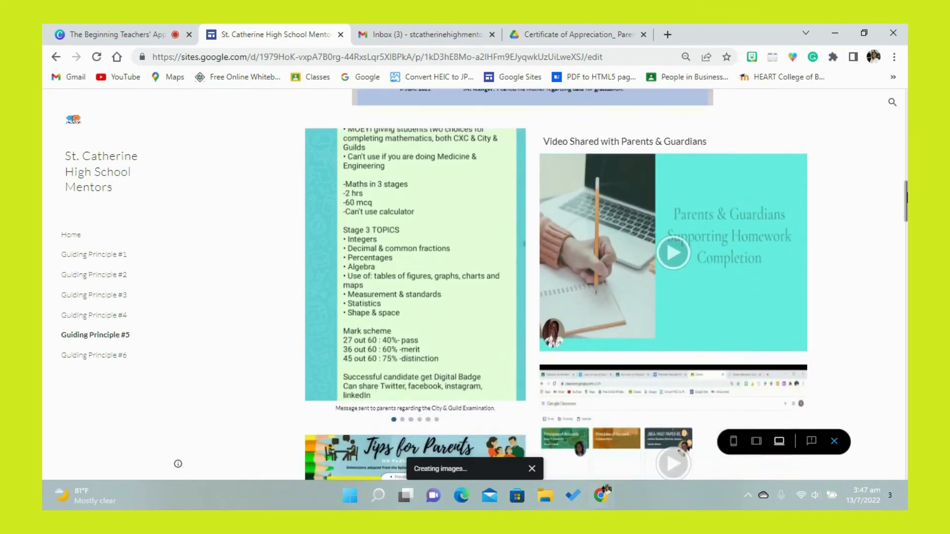
{"action": "scroll", "coordinate": [612, 306], "scroll_direction": "down", "scroll_amount": 7}
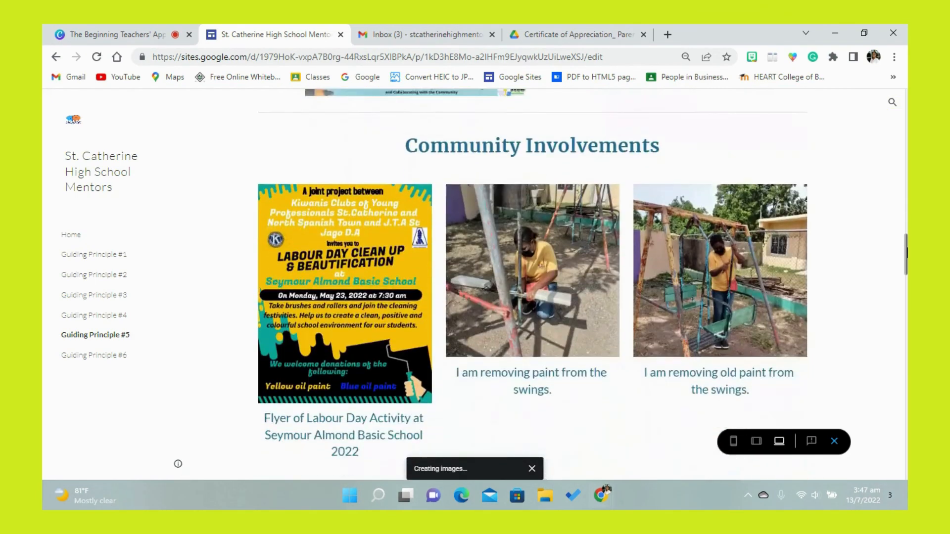
{"action": "scroll", "coordinate": [669, 250], "scroll_direction": "up", "scroll_amount": 1}
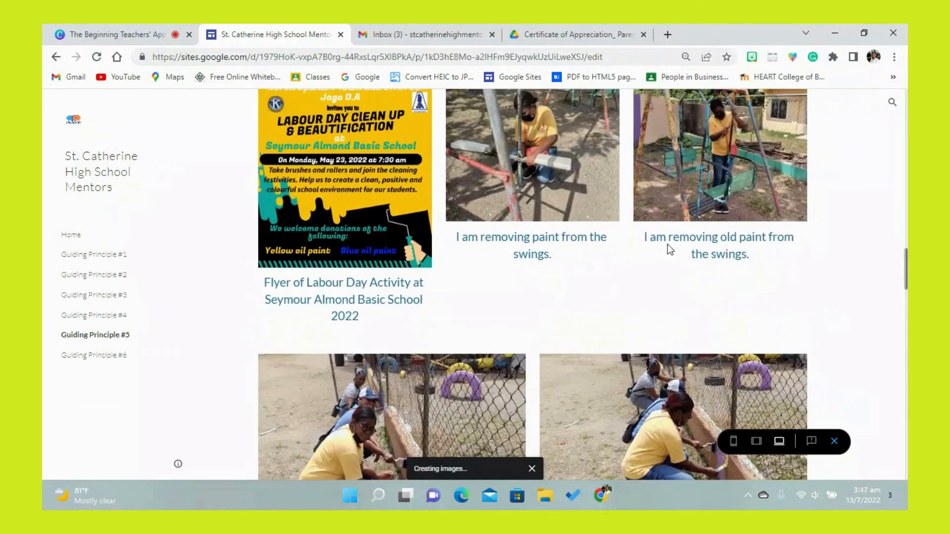
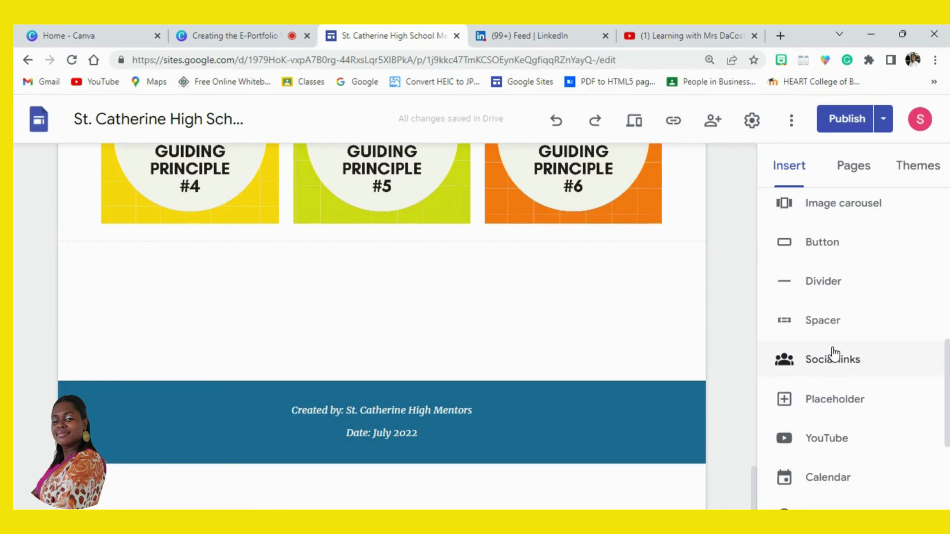
- Open the site footer for editing and start adding social media links to it
{"action": "mouse_move", "coordinate": [652, 399]}
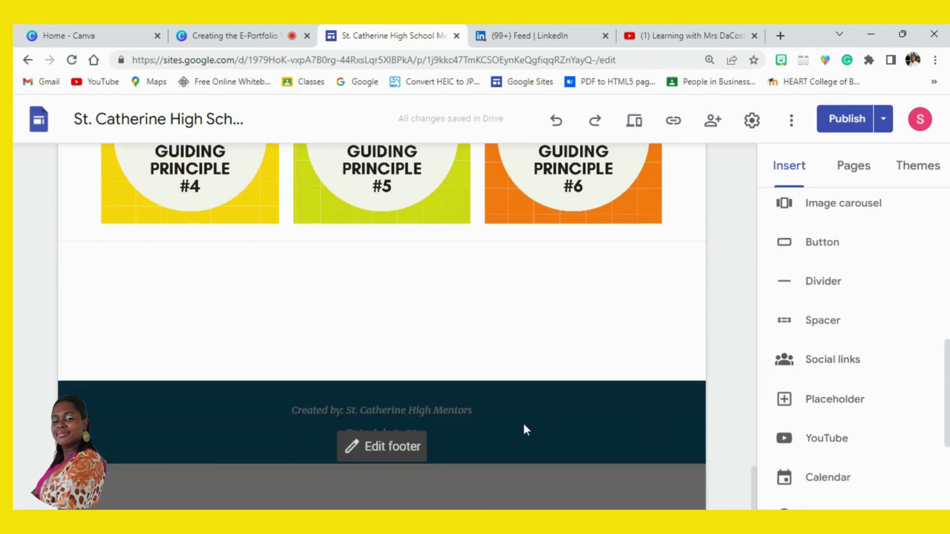
{"action": "left_click", "coordinate": [375, 453]}
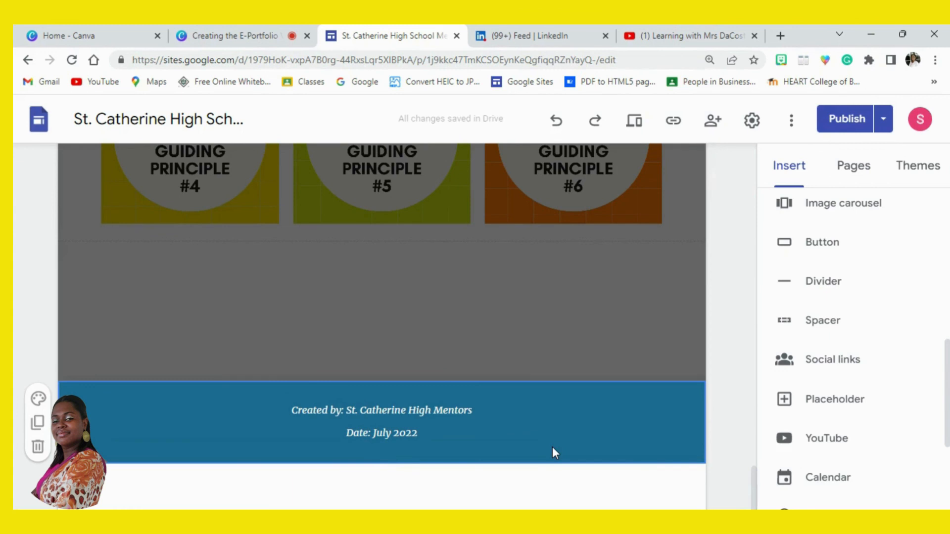
{"action": "left_click", "coordinate": [416, 425]}
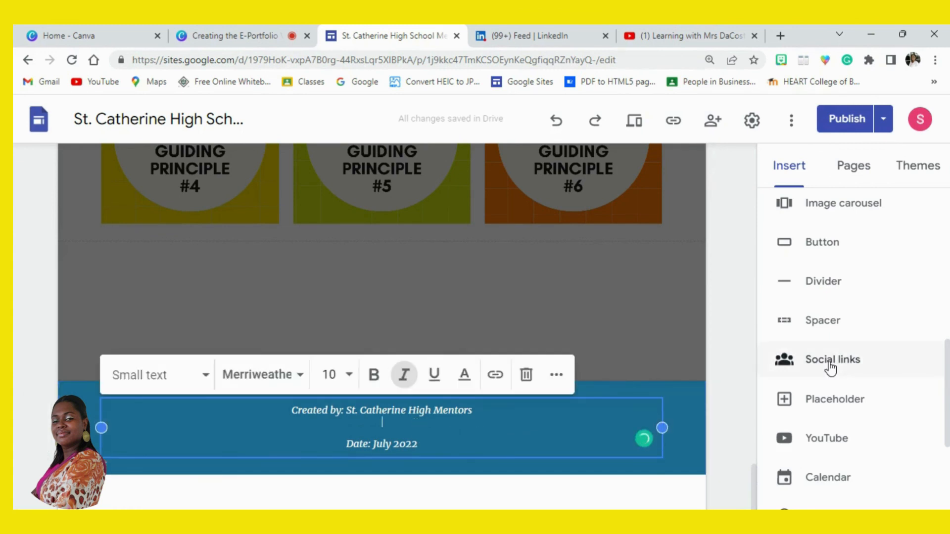
{"action": "left_click", "coordinate": [830, 361]}
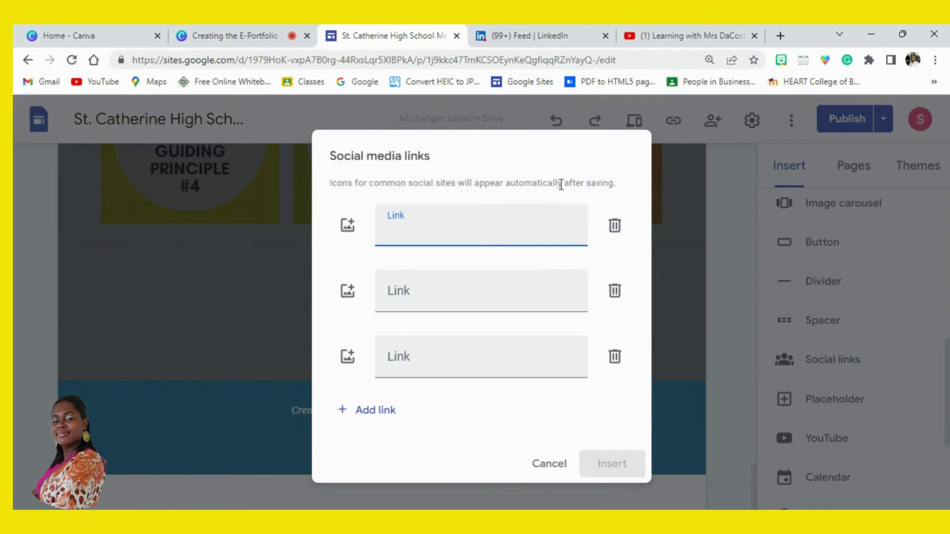
- Set the first social link's icon to the round, silver-rimmed LinkedIn logo from a Google Images search for "linkedin logo"
{"action": "left_click", "coordinate": [349, 228]}
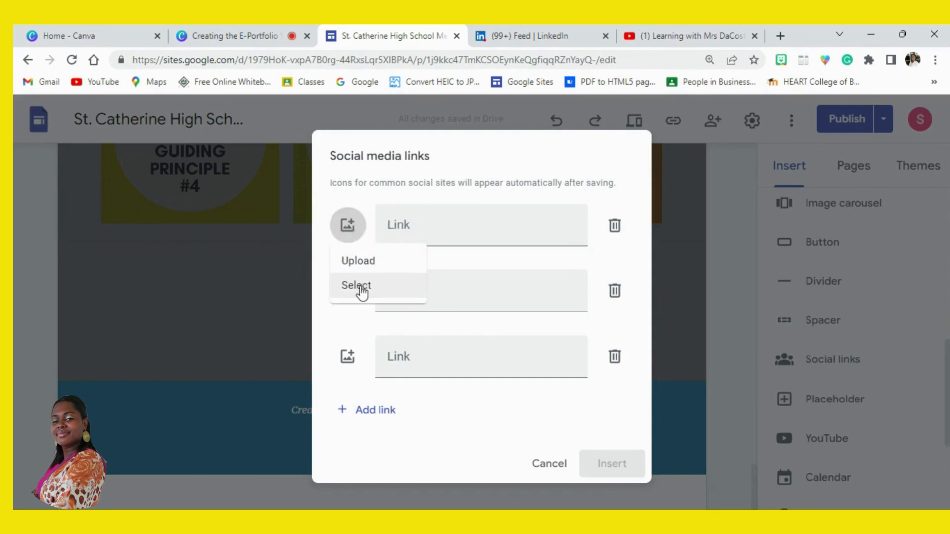
{"action": "left_click", "coordinate": [362, 292]}
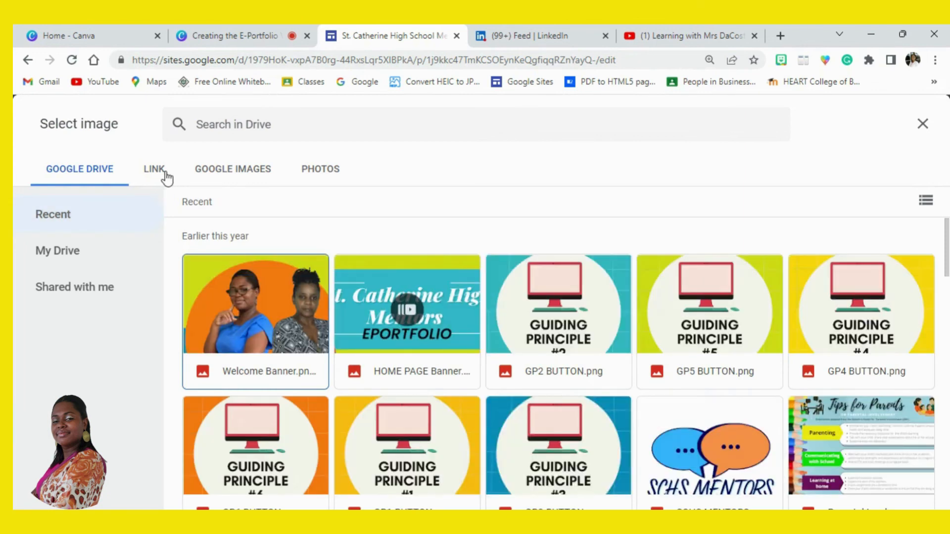
{"action": "left_click", "coordinate": [210, 173]}
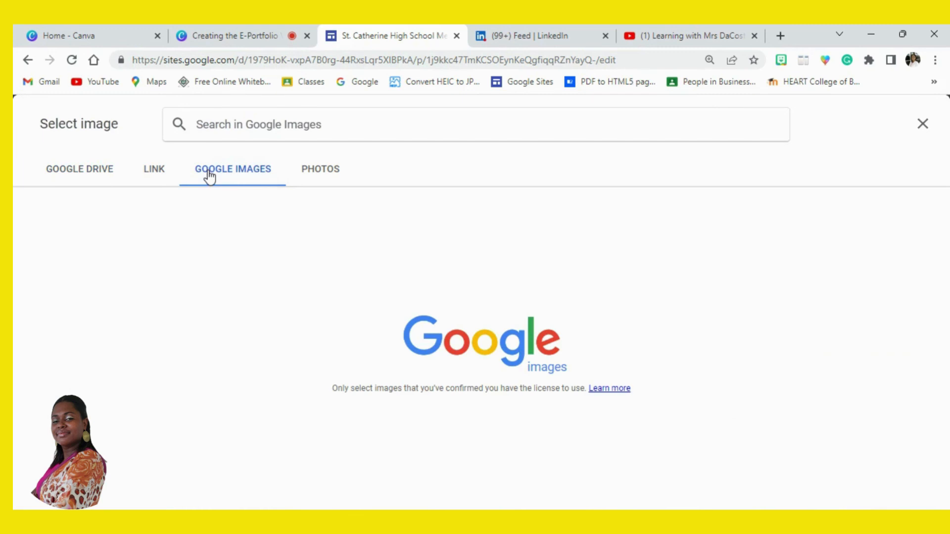
{"action": "type", "text": "LI"}
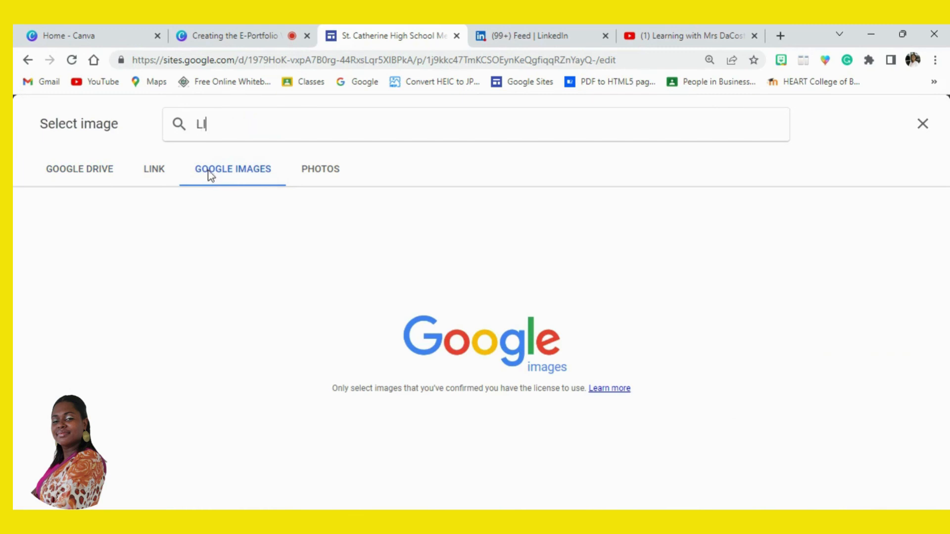
{"action": "type", "text": "NKED"}
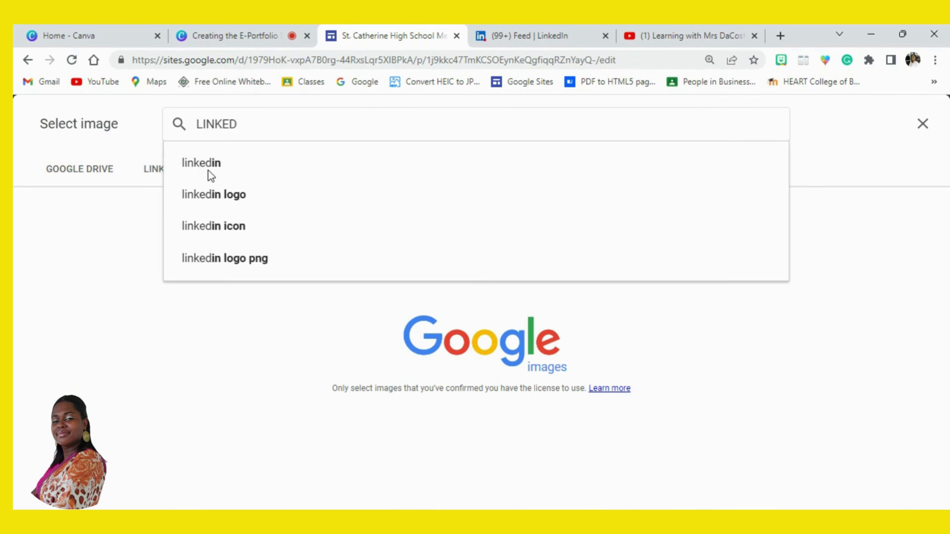
{"action": "type", "text": "IN"}
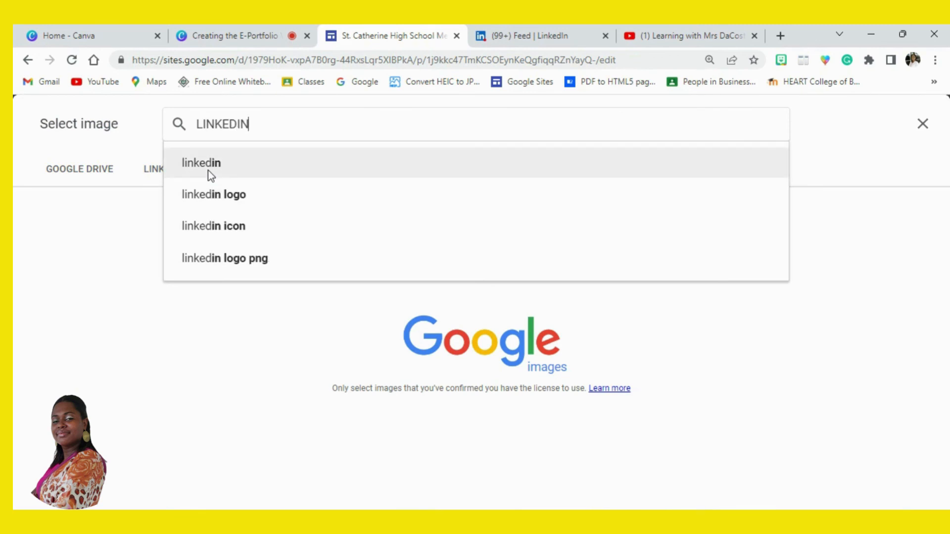
{"action": "left_click", "coordinate": [217, 194]}
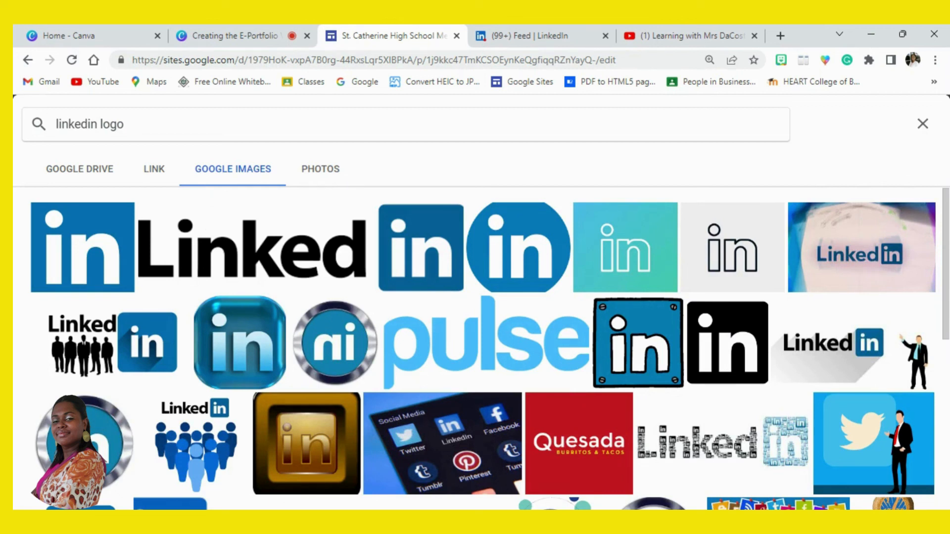
{"action": "left_click", "coordinate": [83, 445]}
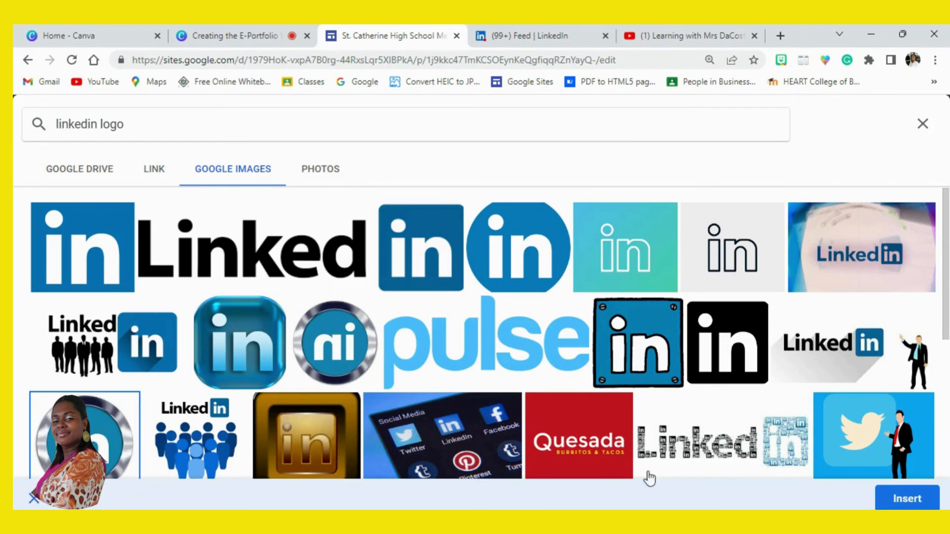
{"action": "left_click", "coordinate": [886, 500]}
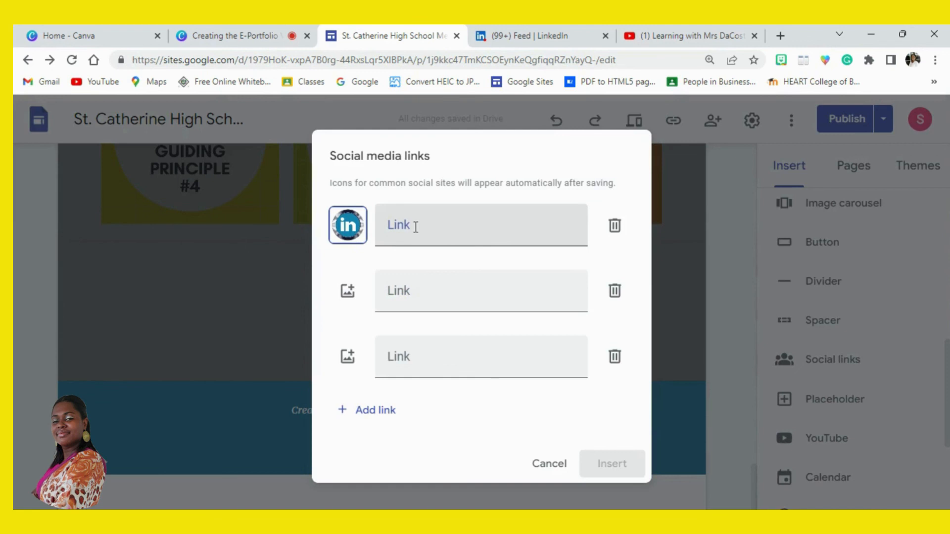
- Copy the web address of the owner's LinkedIn profile page and paste it as the first social media link in Google Sites
{"action": "left_click", "coordinate": [508, 40]}
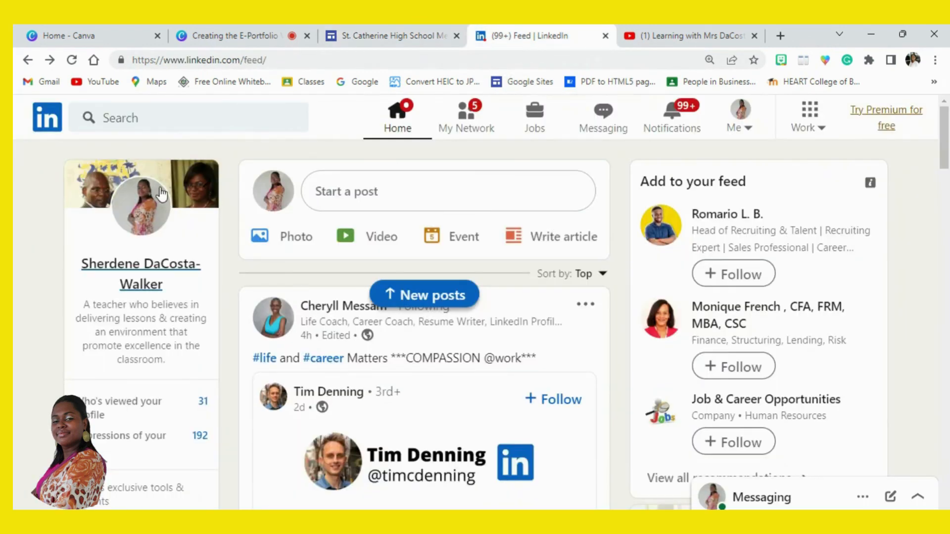
{"action": "left_click", "coordinate": [149, 214]}
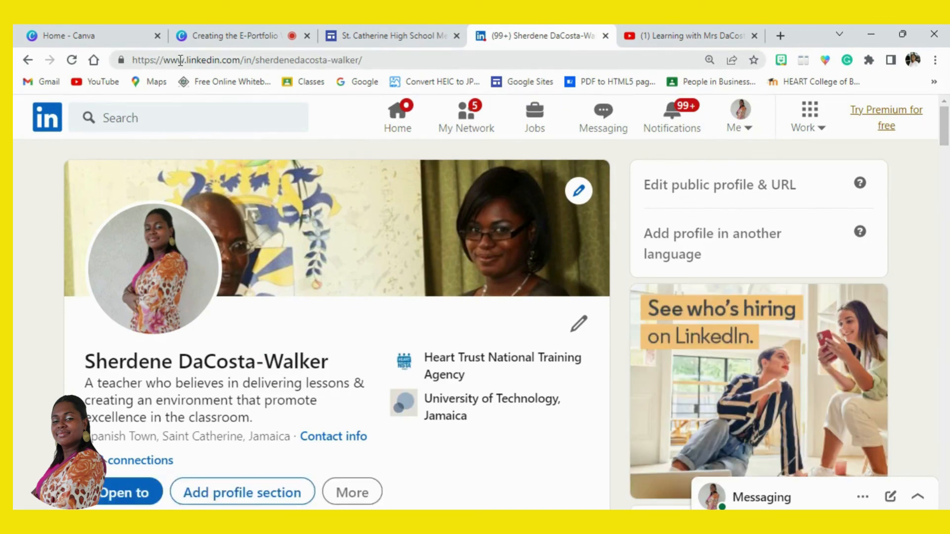
{"action": "left_click", "coordinate": [180, 60]}
{"action": "key", "text": "ctrl+c"}
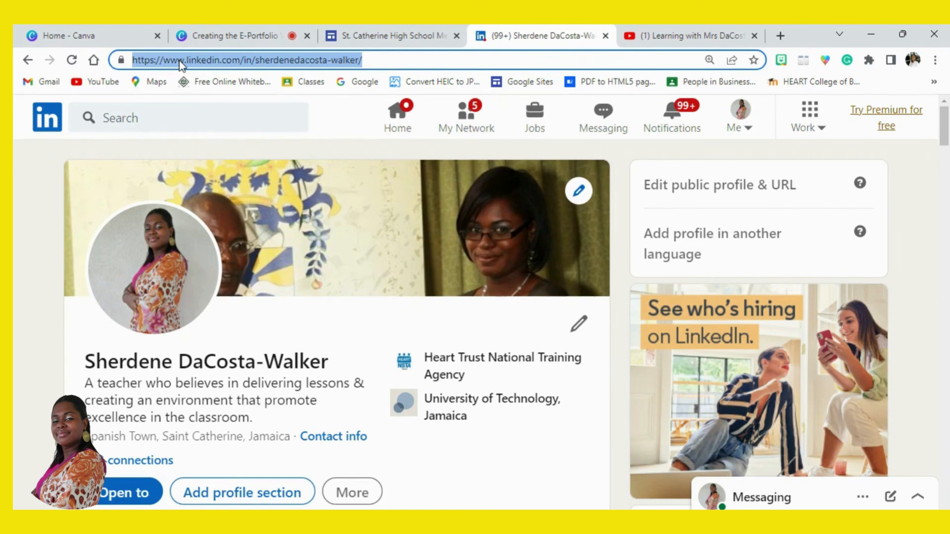
{"action": "right_click", "coordinate": [181, 65]}
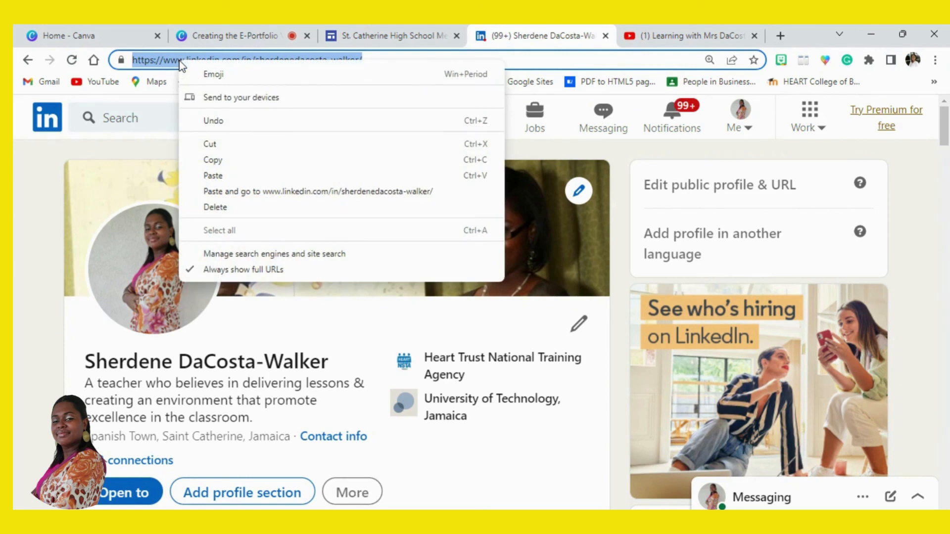
{"action": "left_click", "coordinate": [224, 162]}
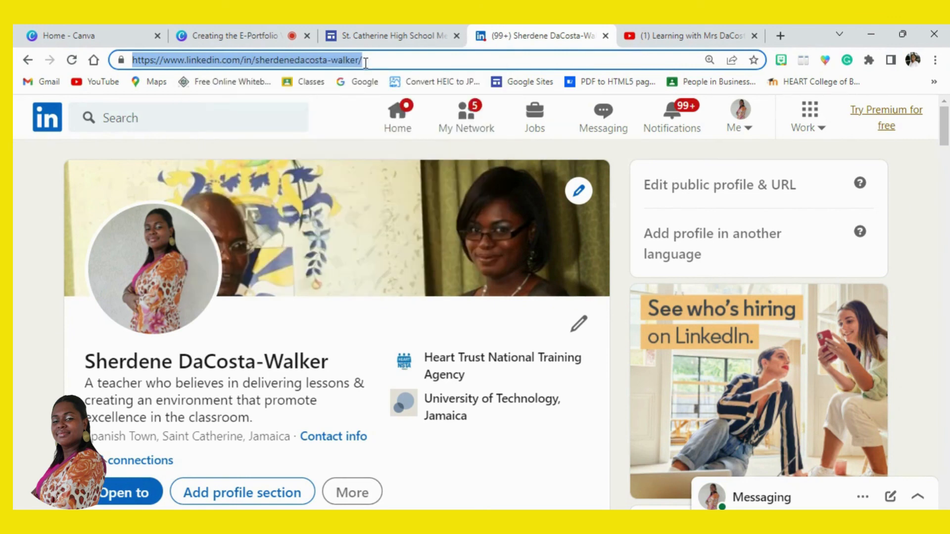
{"action": "left_click", "coordinate": [358, 37]}
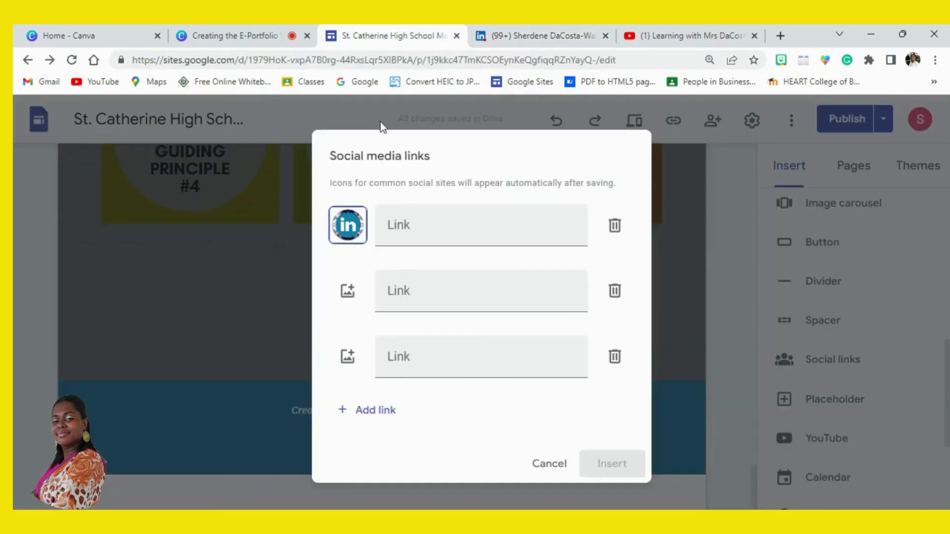
{"action": "left_click", "coordinate": [415, 227]}
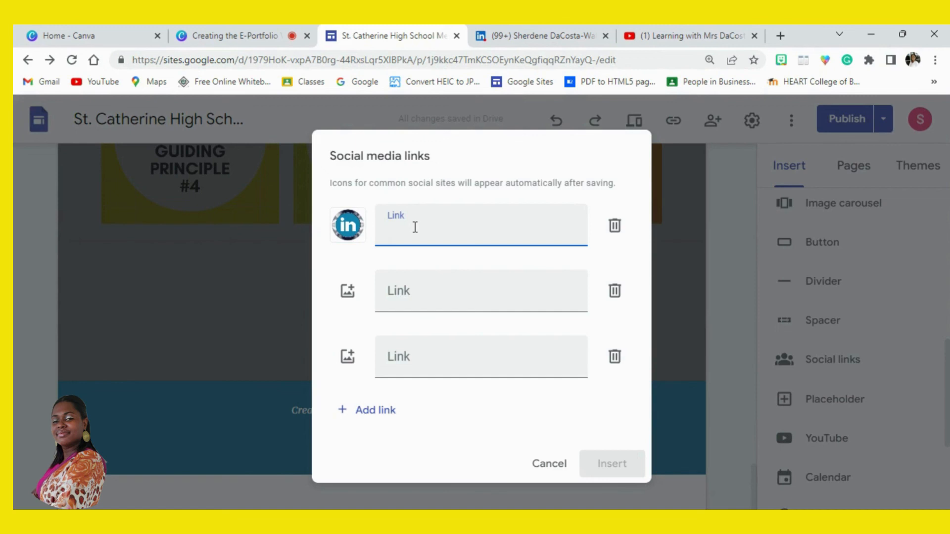
{"action": "key", "text": "ctrl+v"}
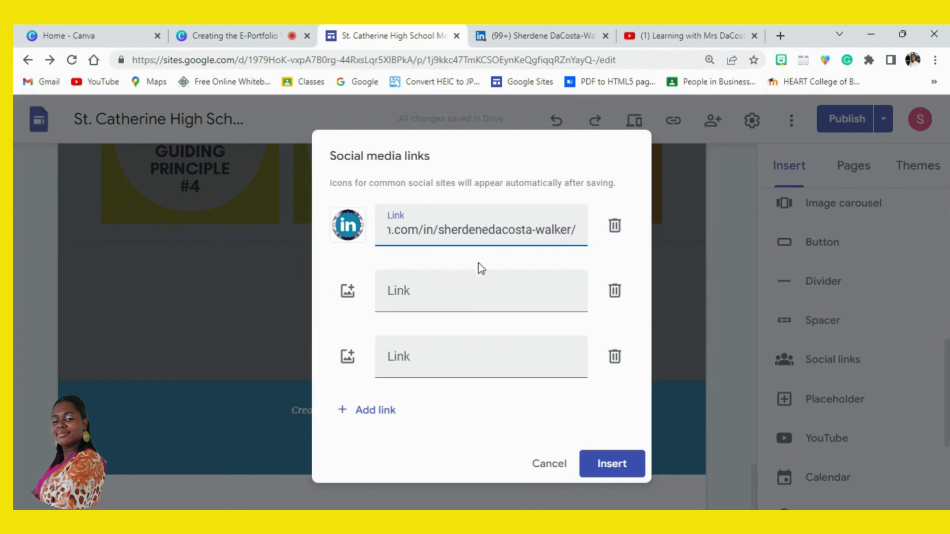
- Set the second social link's icon to the round, silver-rimmed YouTube logo from a Google Images search for "youtube logo"
{"action": "left_click", "coordinate": [349, 297]}
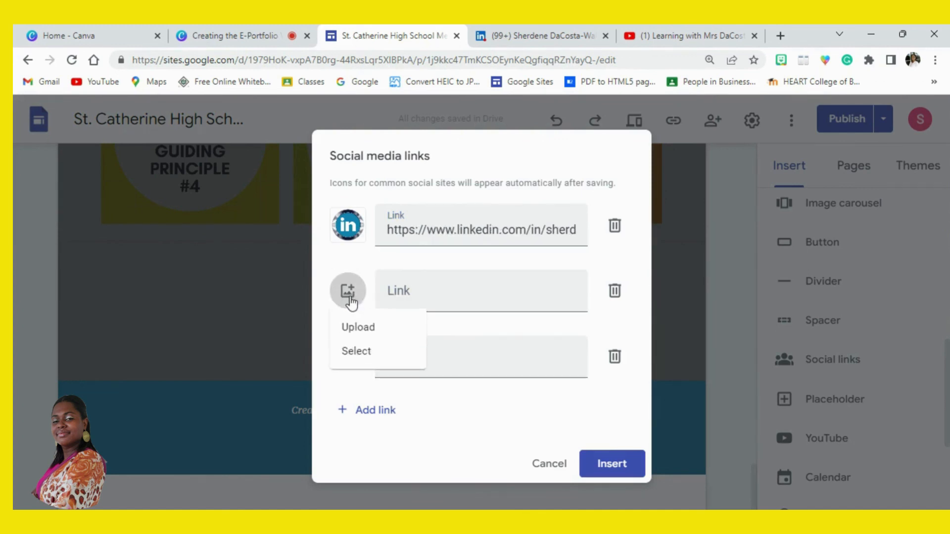
{"action": "left_click", "coordinate": [360, 352]}
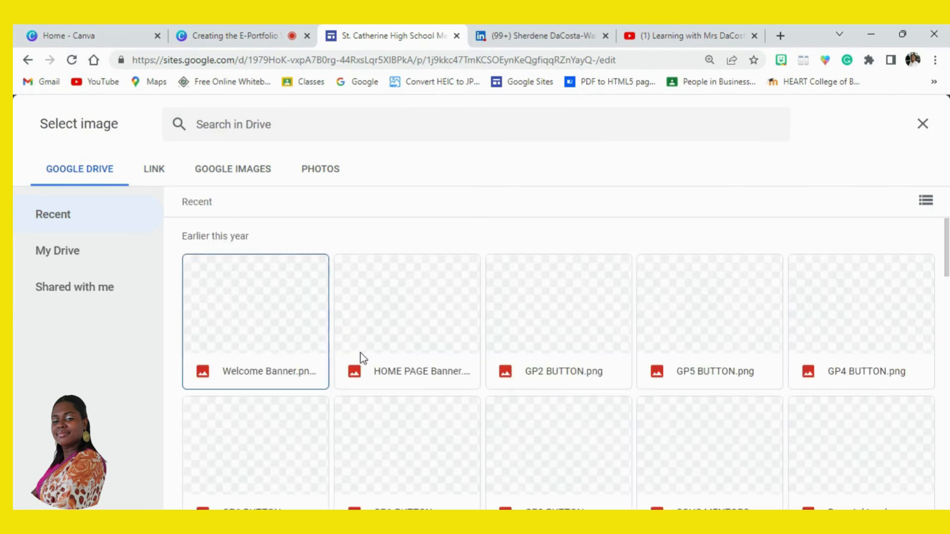
{"action": "left_click", "coordinate": [207, 168]}
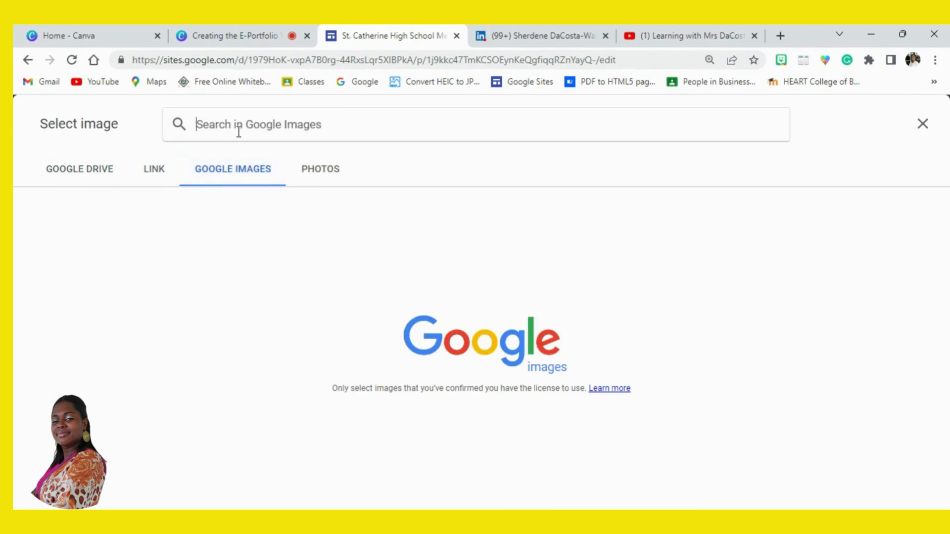
{"action": "type", "text": "YOUTUBE"}
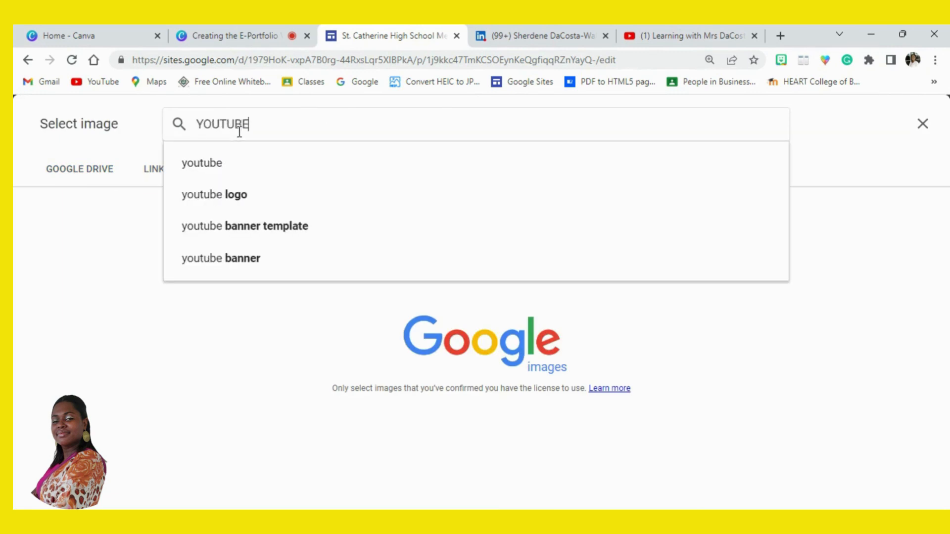
{"action": "left_click", "coordinate": [223, 203]}
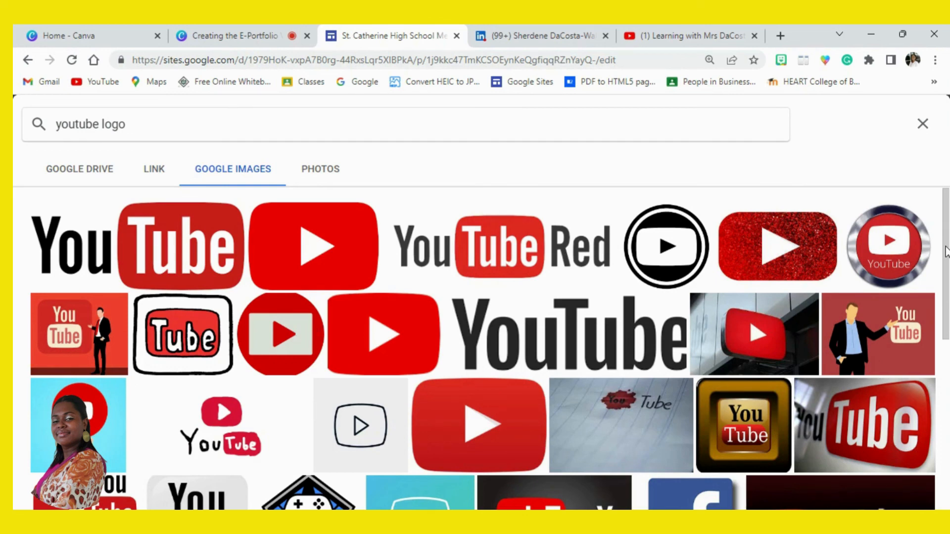
{"action": "scroll", "coordinate": [849, 243], "scroll_direction": "down", "scroll_amount": 1}
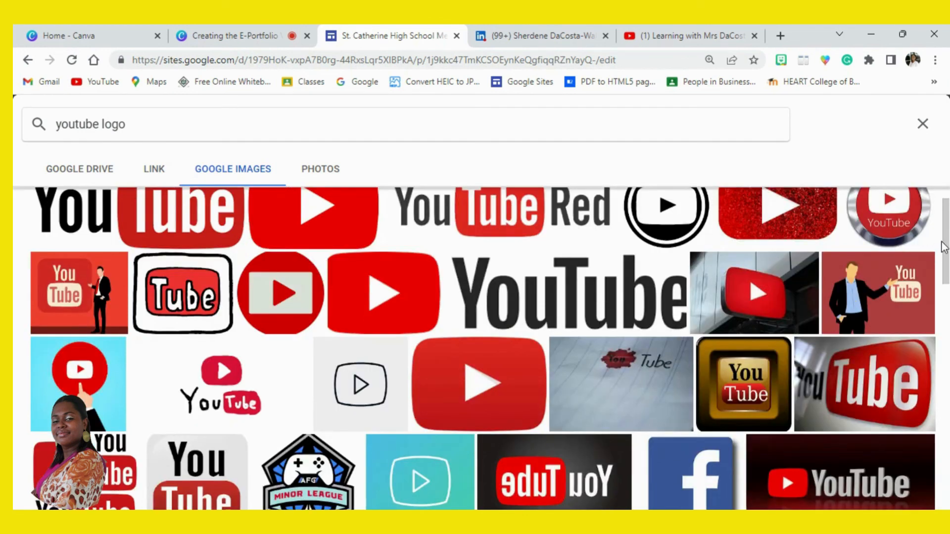
{"action": "scroll", "coordinate": [879, 270], "scroll_direction": "up", "scroll_amount": 1}
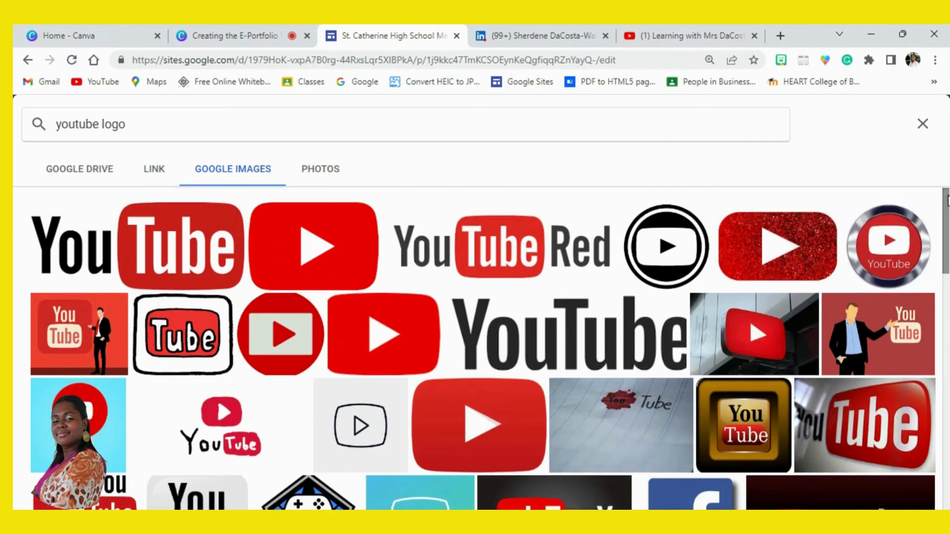
{"action": "left_click", "coordinate": [879, 269]}
{"action": "left_click", "coordinate": [907, 500]}
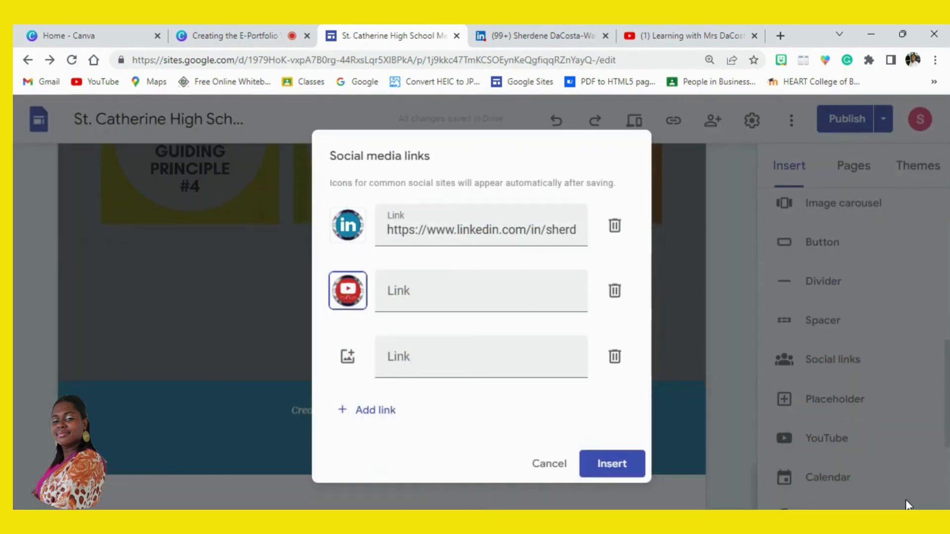
- Copy the owner's YouTube channel address into the second social media link in Google Sites and add a fourth link row
{"action": "left_click", "coordinate": [684, 32]}
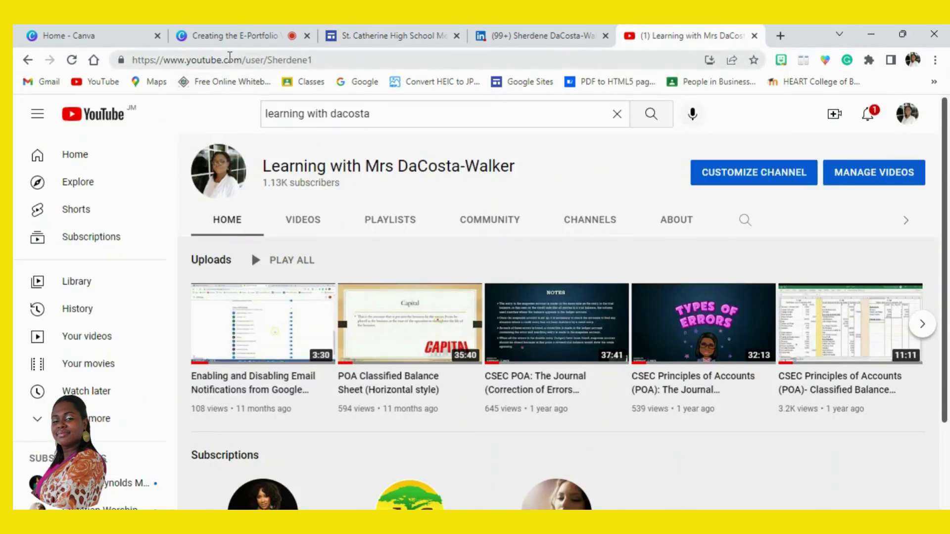
{"action": "left_click", "coordinate": [228, 59]}
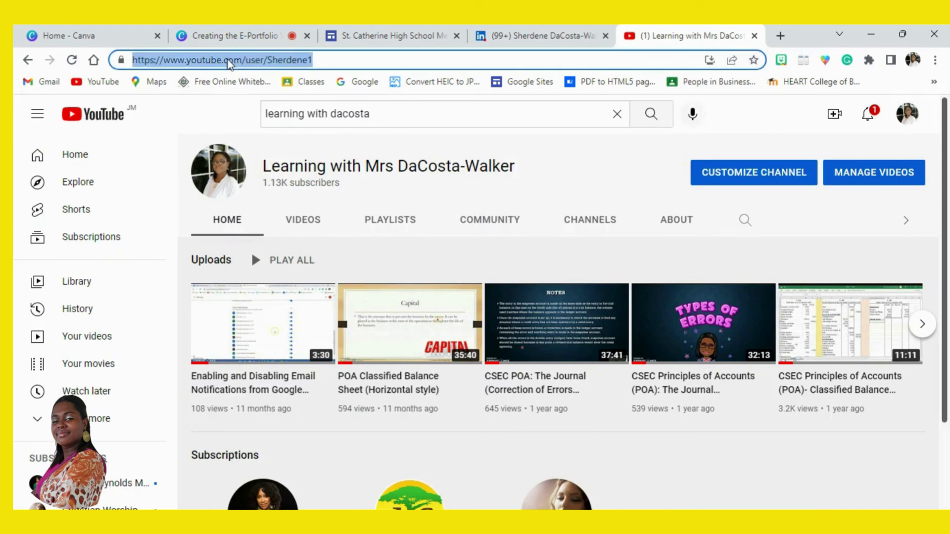
{"action": "left_click", "coordinate": [411, 34]}
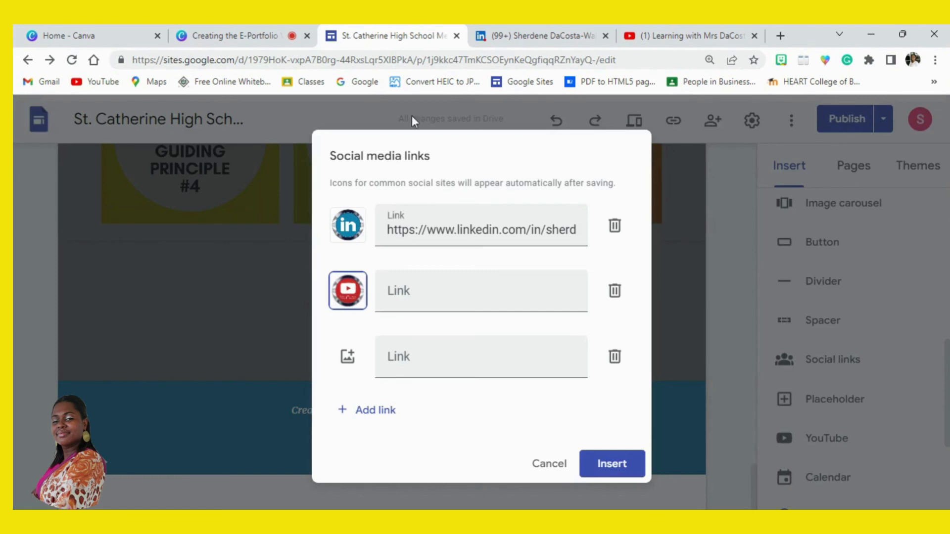
{"action": "left_click", "coordinate": [421, 289]}
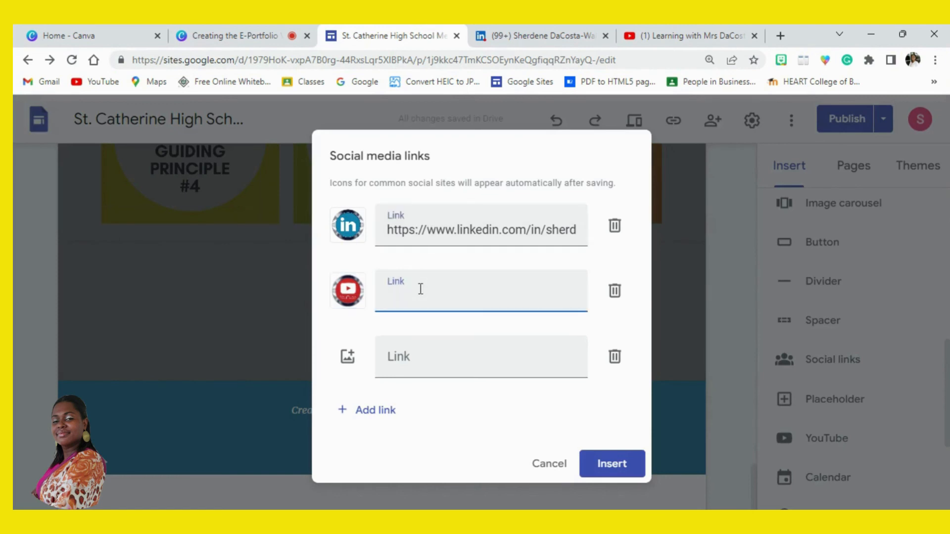
{"action": "key", "text": "ctrl+v"}
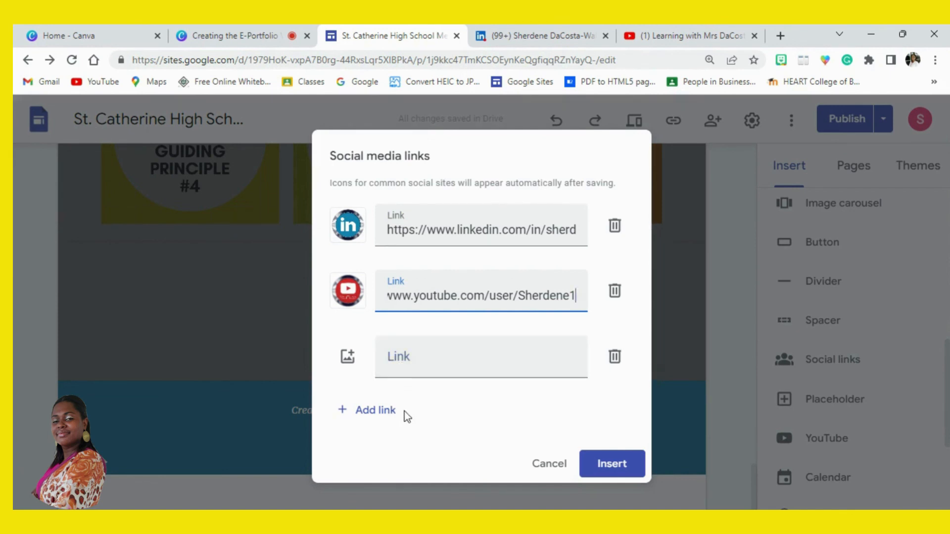
{"action": "left_click", "coordinate": [380, 413]}
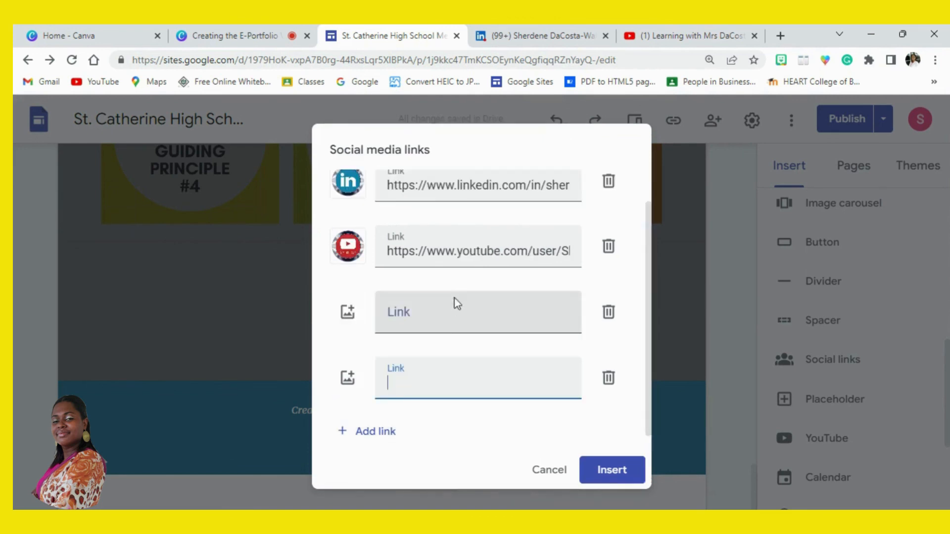
- Remove the two empty link rows and insert the LinkedIn and YouTube social links
{"action": "left_click", "coordinate": [609, 379]}
{"action": "left_click", "coordinate": [614, 359]}
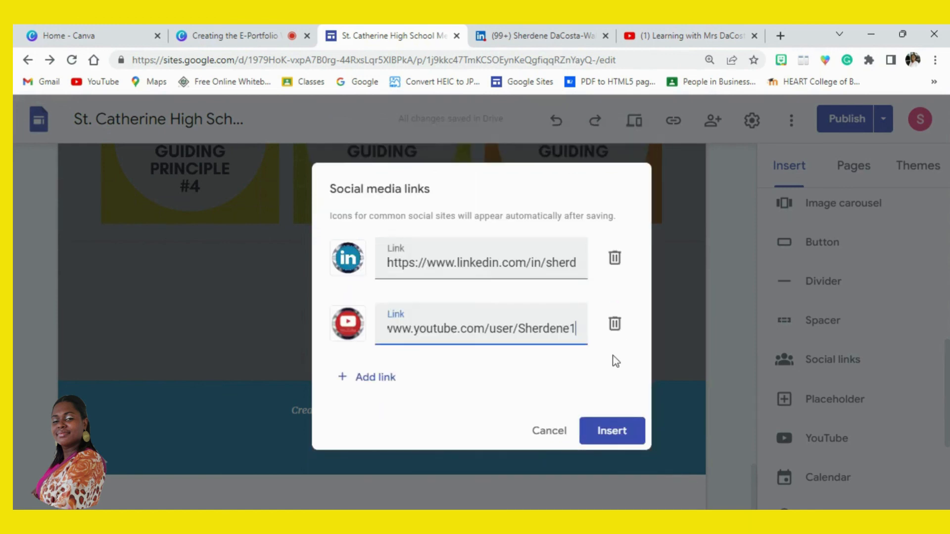
{"action": "left_click", "coordinate": [613, 429]}
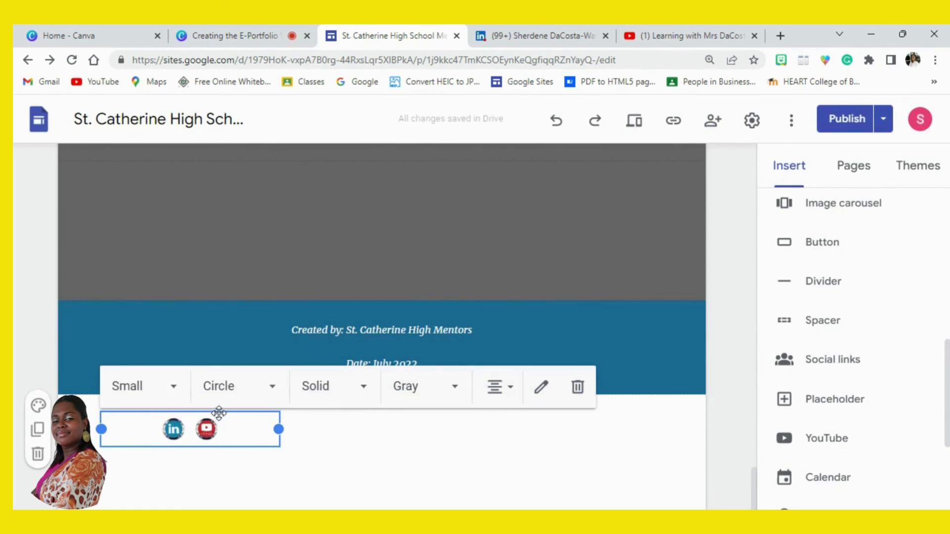
- Move the social links into the site footer beside the text and delete the blank line between the creator and date lines
{"action": "left_click_drag", "start_coordinate": [219, 413], "coordinate": [345, 350]}
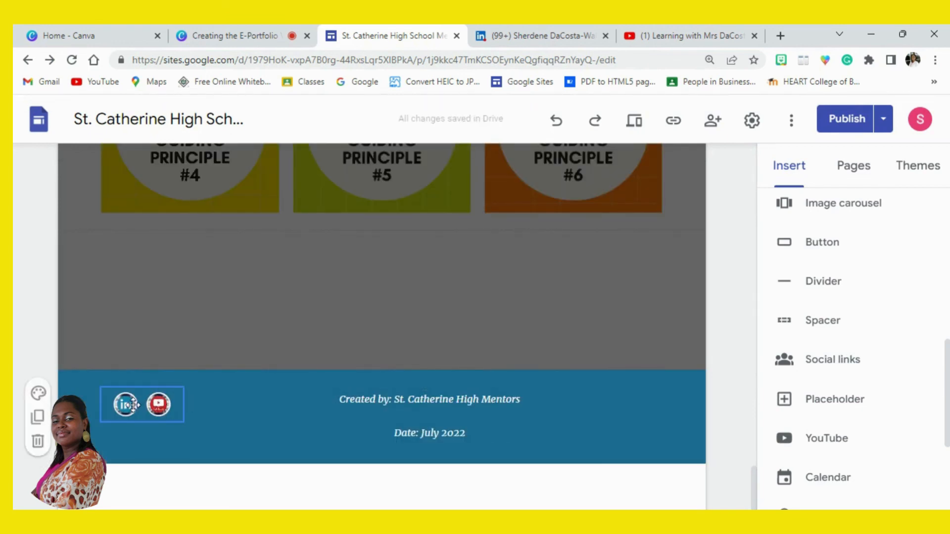
{"action": "left_click", "coordinate": [430, 410]}
{"action": "key", "text": "BackSpace"}
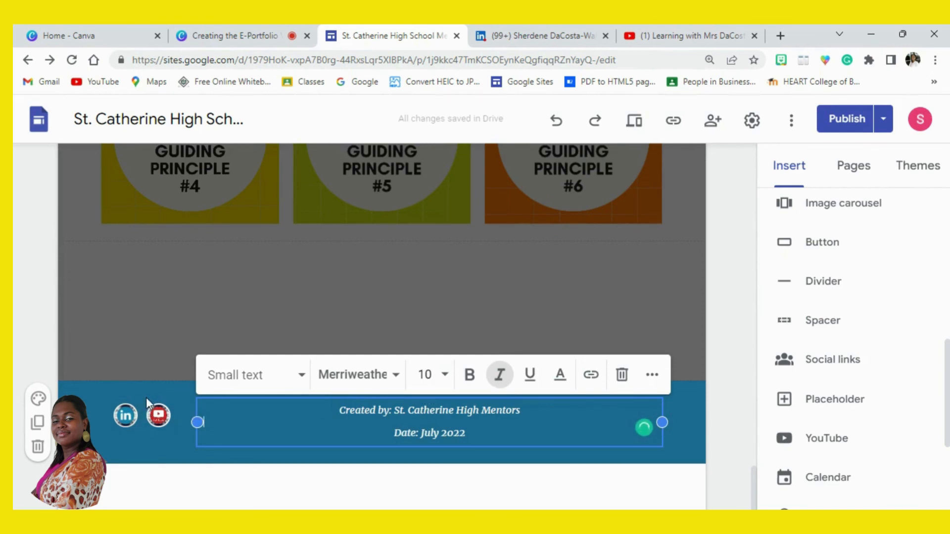
- Place the social icons above the footer text and centre the icons and text together across the footer
{"action": "left_click_drag", "start_coordinate": [145, 401], "coordinate": [392, 394]}
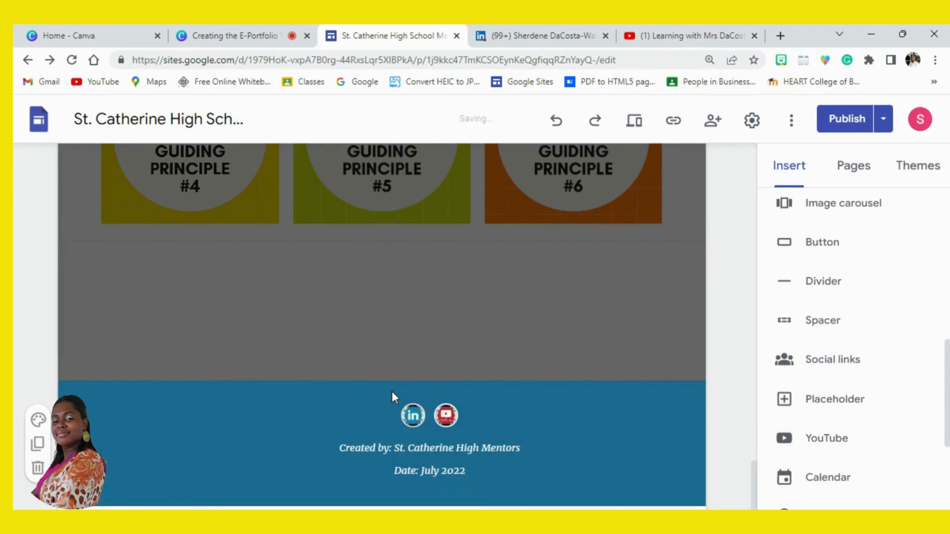
{"action": "left_click", "coordinate": [458, 408]}
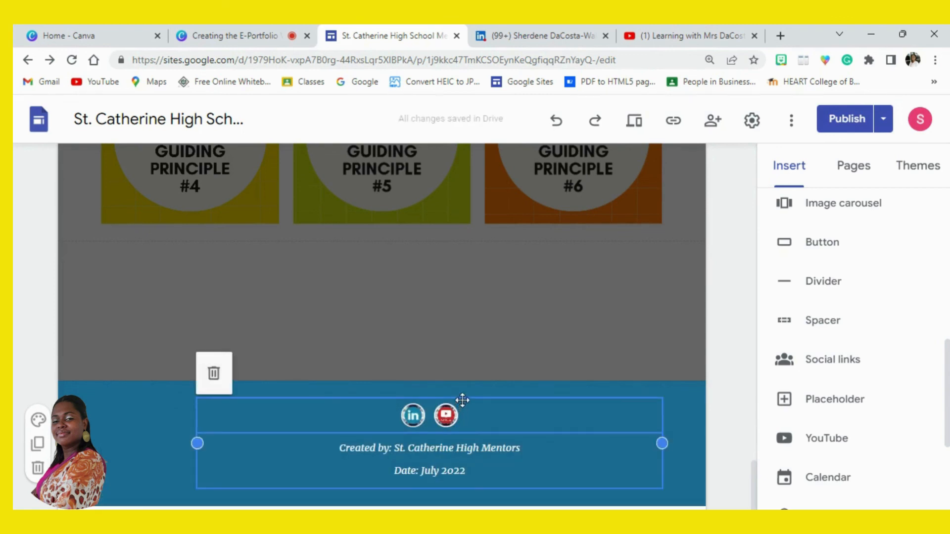
{"action": "left_click_drag", "start_coordinate": [457, 406], "coordinate": [389, 407]}
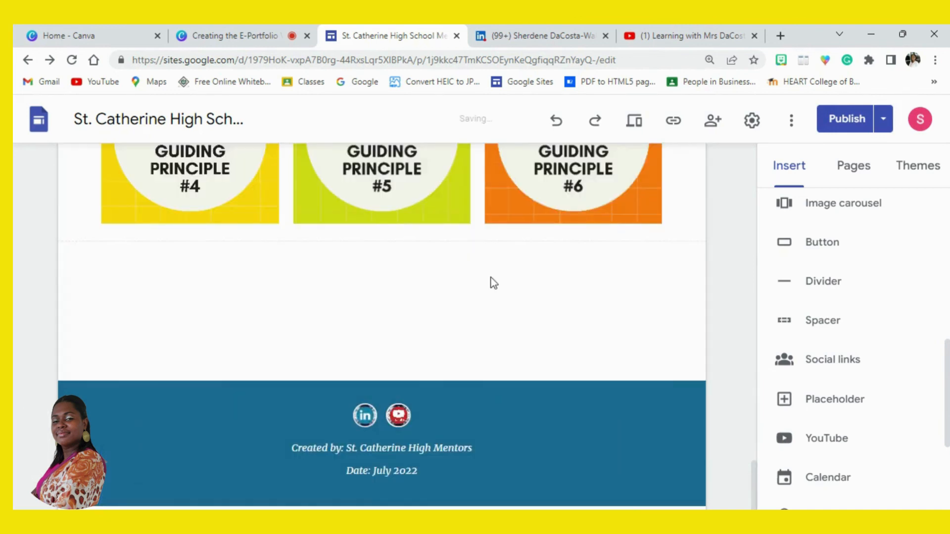
{"action": "mouse_move", "coordinate": [442, 382]}
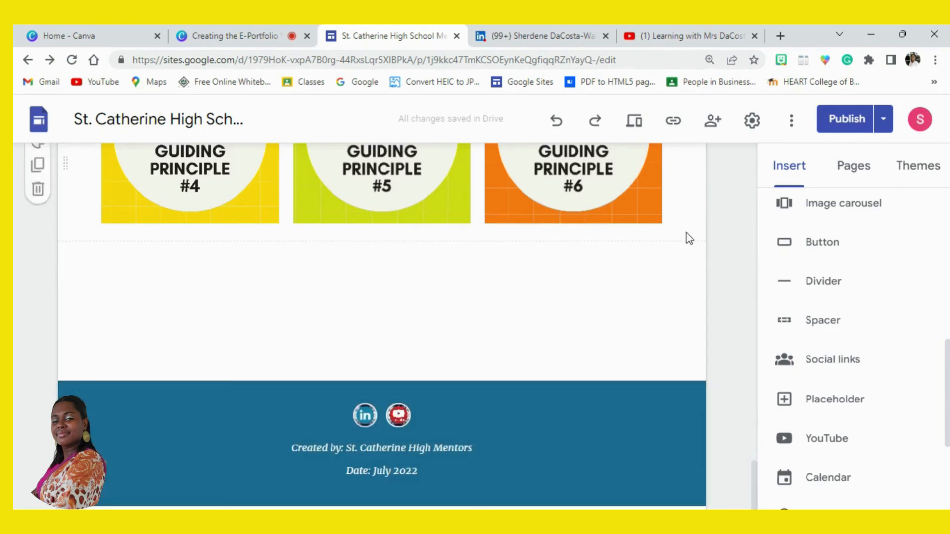
- Preview the site and test the LinkedIn and YouTube icons in the footer
{"action": "left_click", "coordinate": [641, 124]}
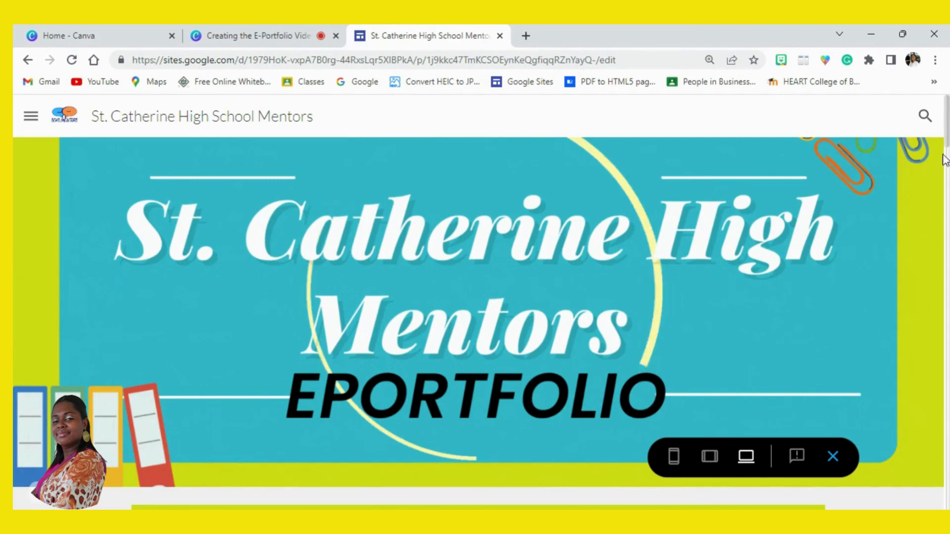
{"action": "left_click_drag", "start_coordinate": [945, 144], "coordinate": [946, 500]}
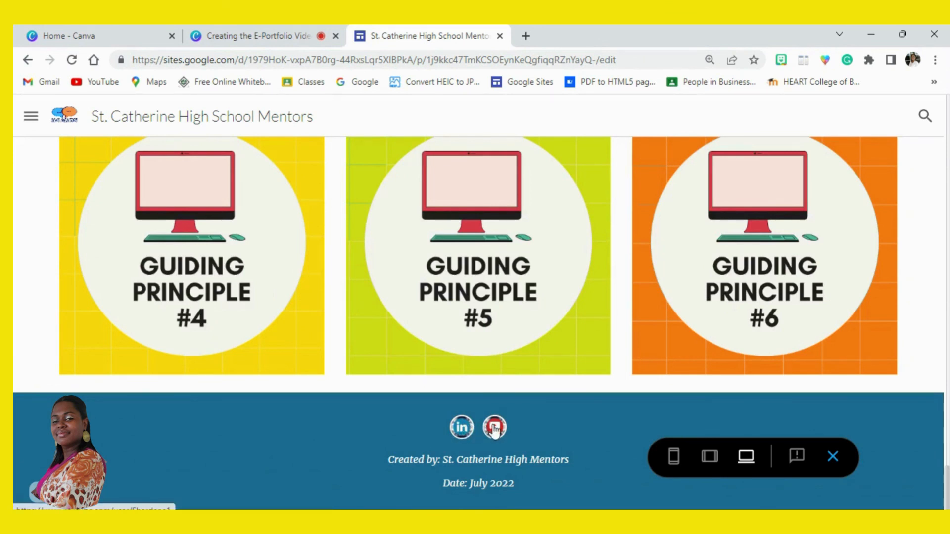
{"action": "left_click", "coordinate": [462, 429]}
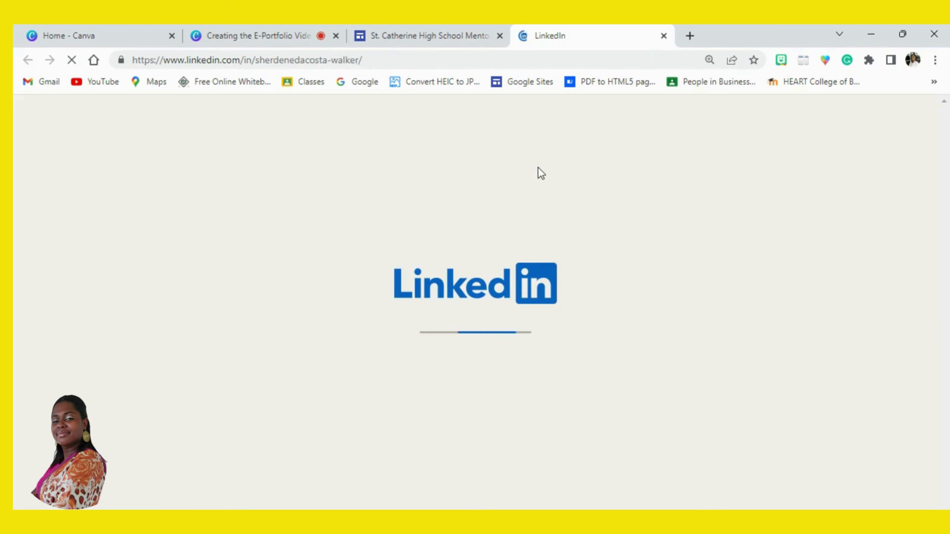
{"action": "left_click", "coordinate": [458, 36]}
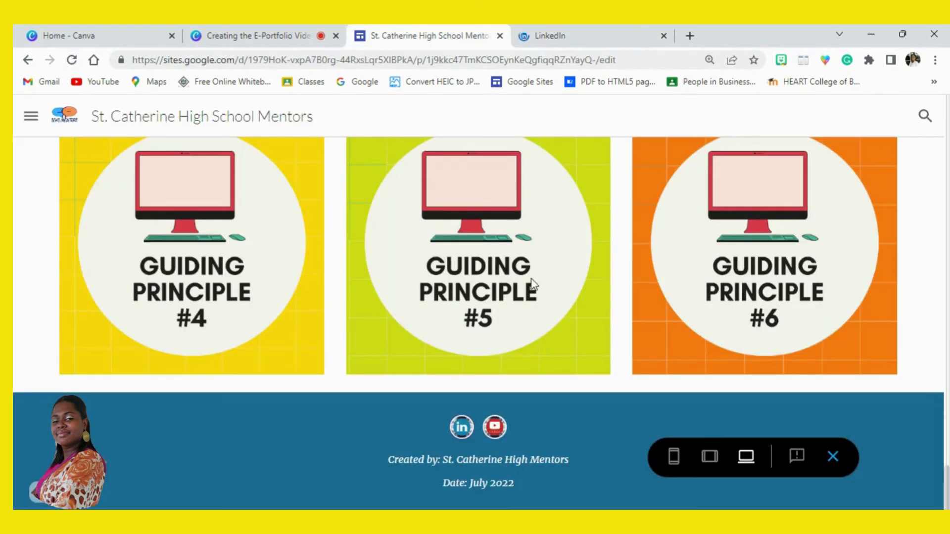
{"action": "left_click", "coordinate": [495, 428]}
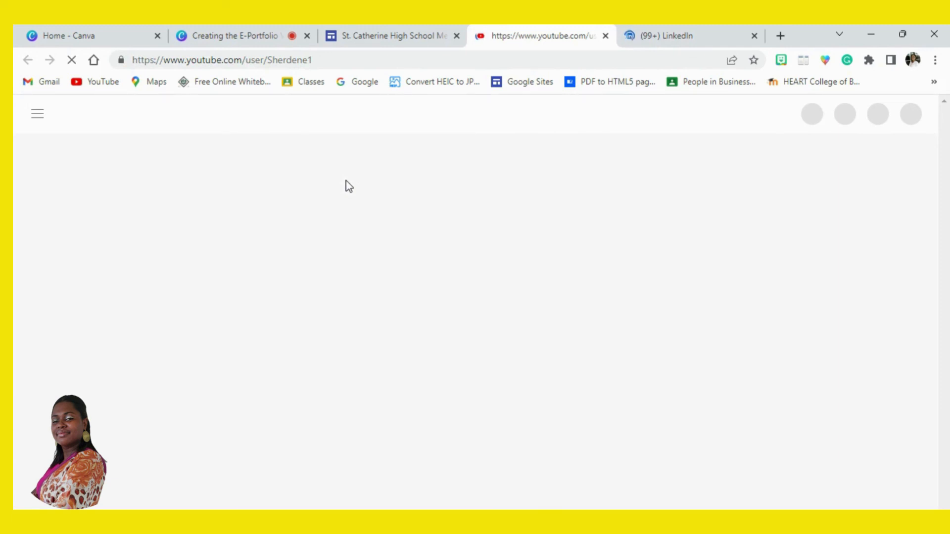
- Check the opened LinkedIn profile and YouTube channel pages, and exit the site preview to return to editing
{"action": "left_click", "coordinate": [669, 38]}
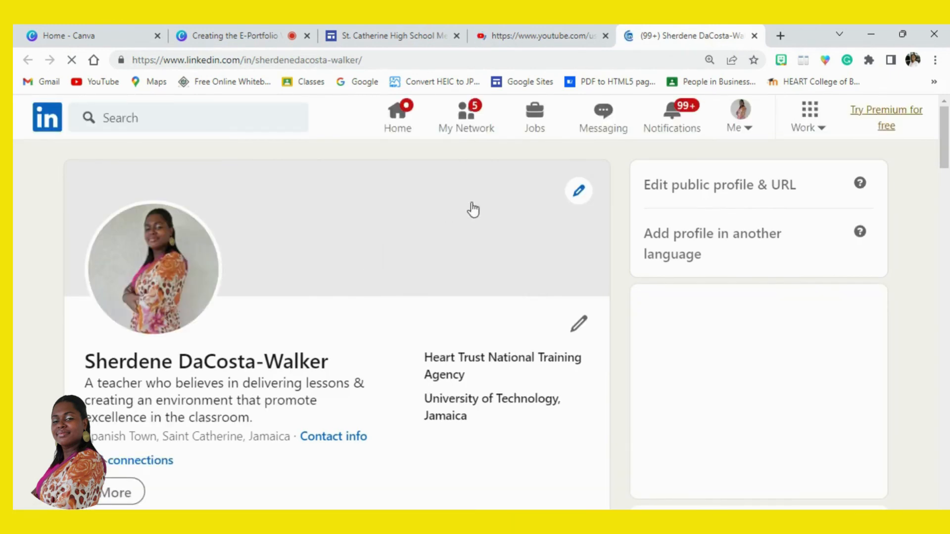
{"action": "left_click", "coordinate": [555, 33]}
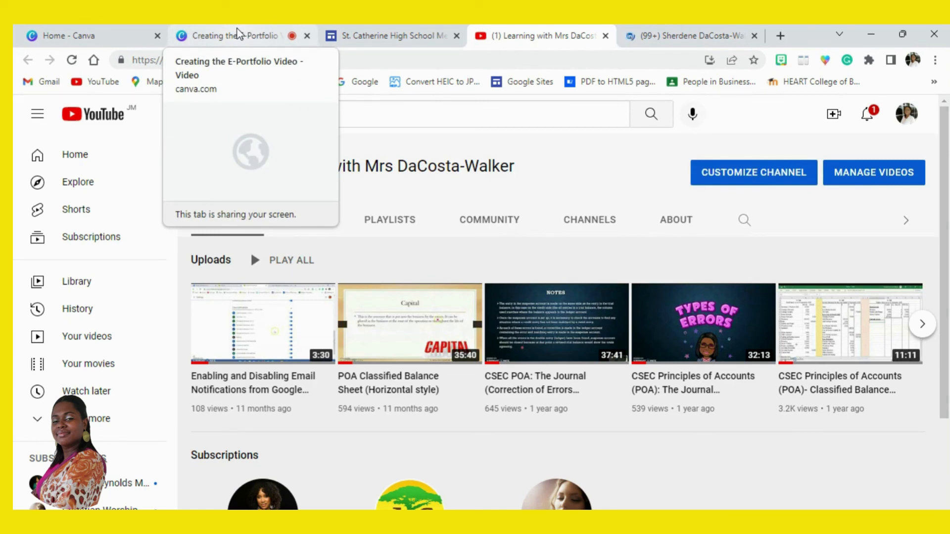
{"action": "left_click", "coordinate": [353, 33]}
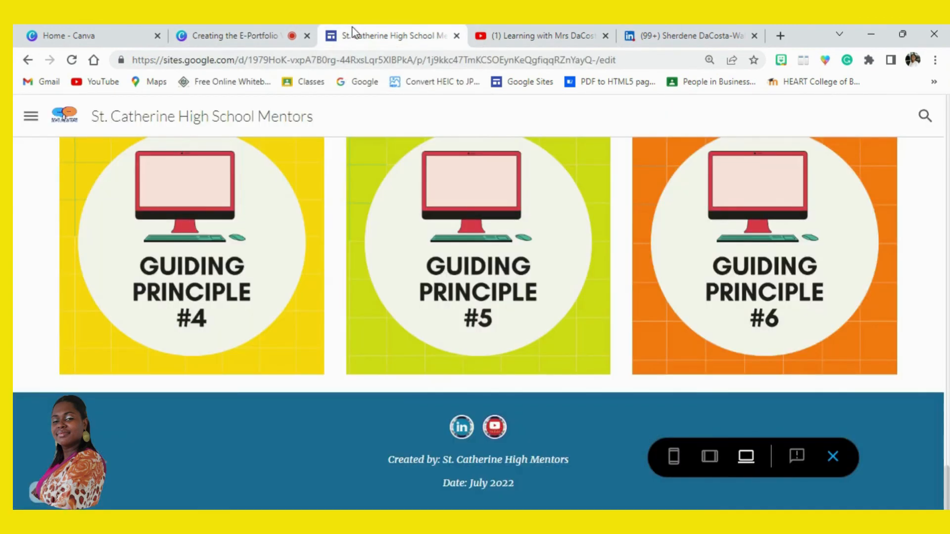
{"action": "left_click", "coordinate": [834, 456]}
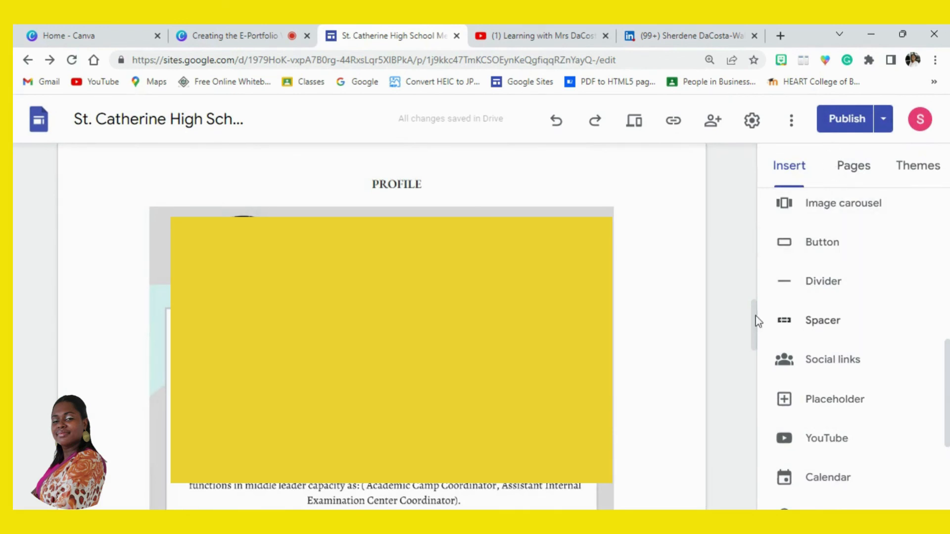
{"action": "scroll", "coordinate": [755, 271], "scroll_direction": "up", "scroll_amount": 10}
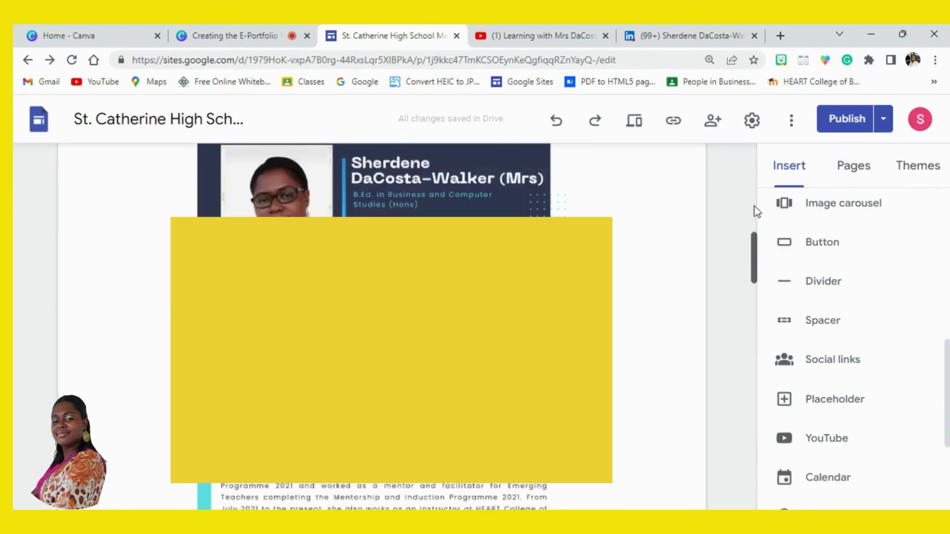